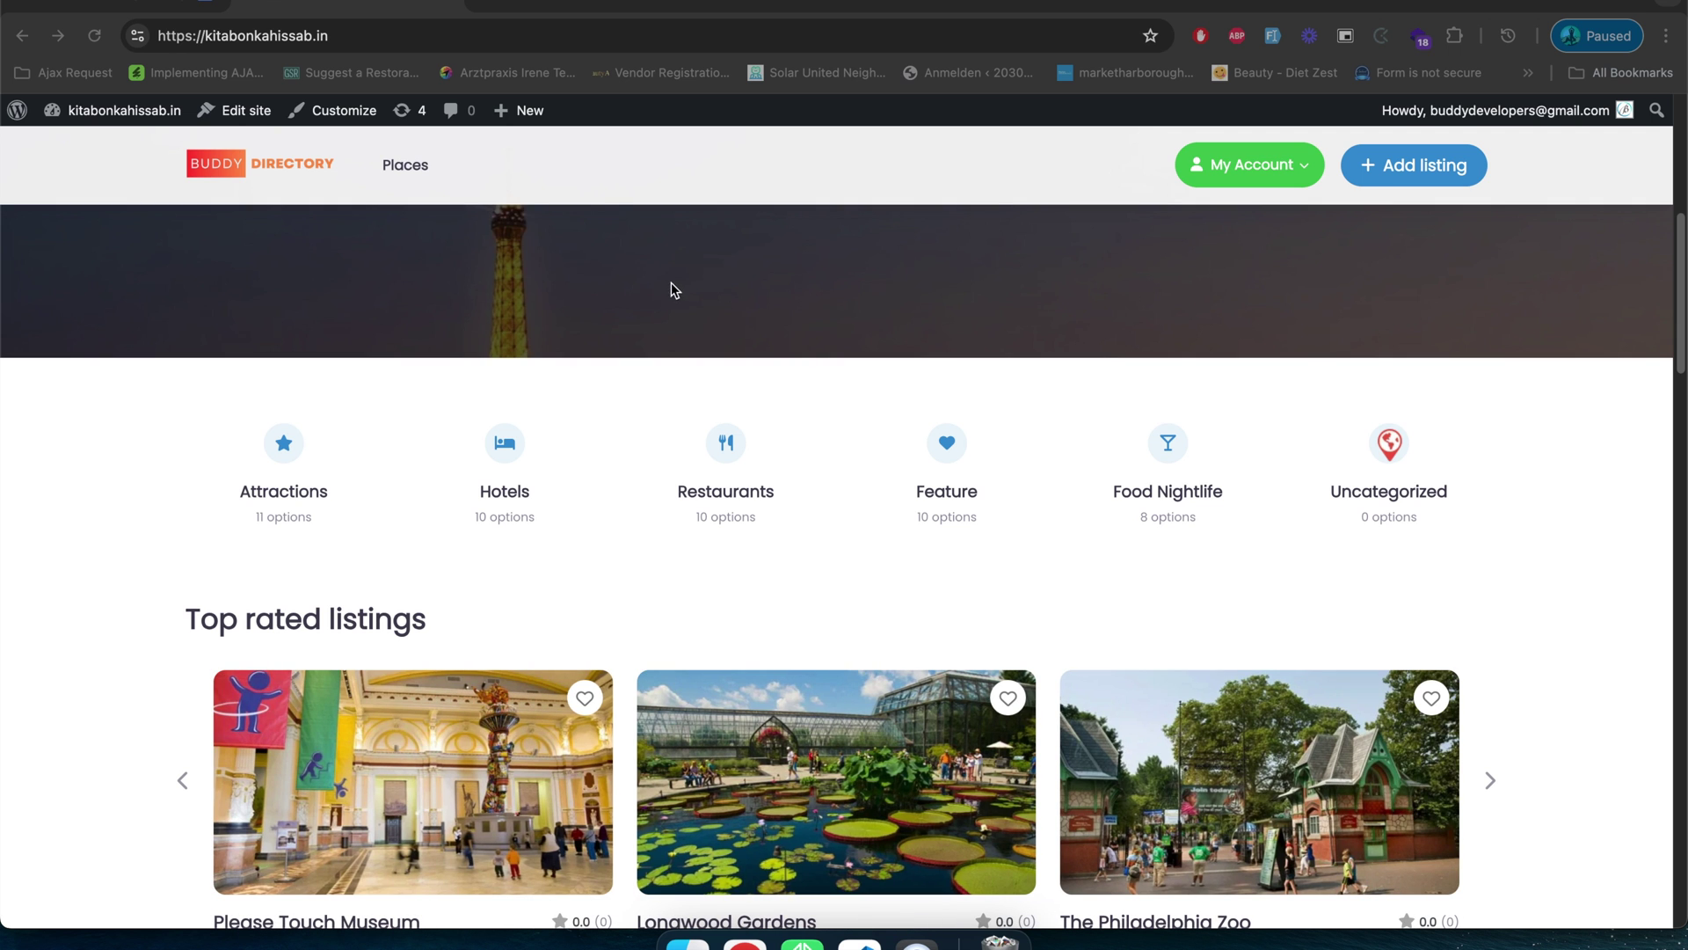
Browse the directory home page, then open the Places business listings.
scroll(635, 413, "down", 20)
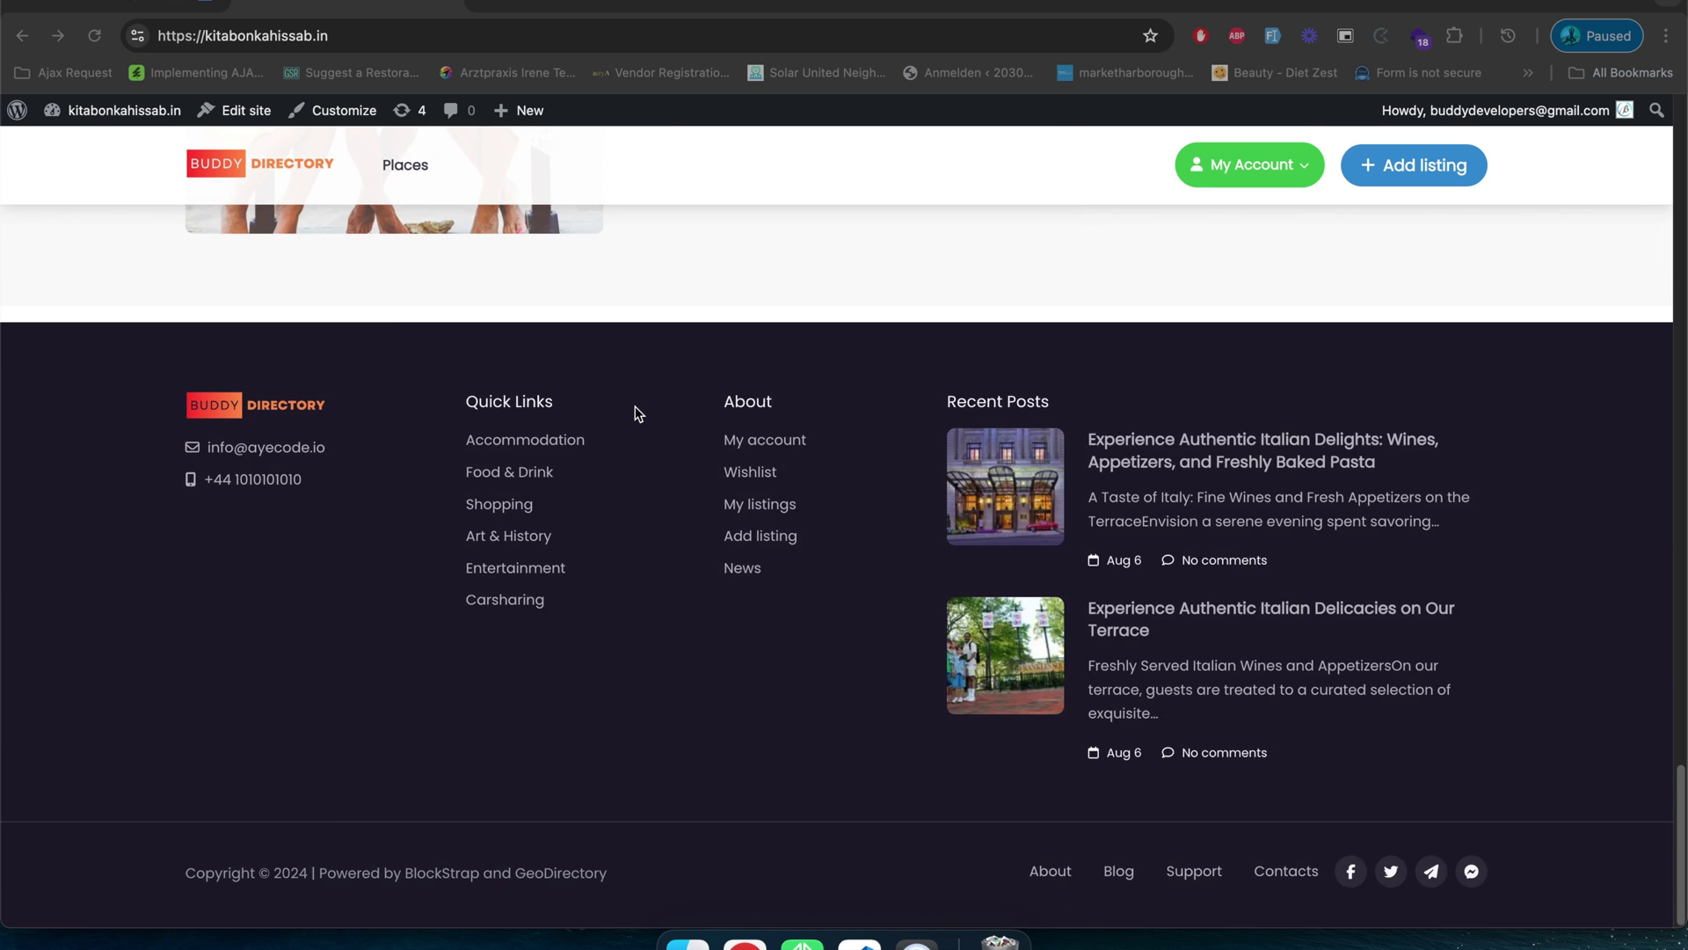
scroll(634, 406, "up", 20)
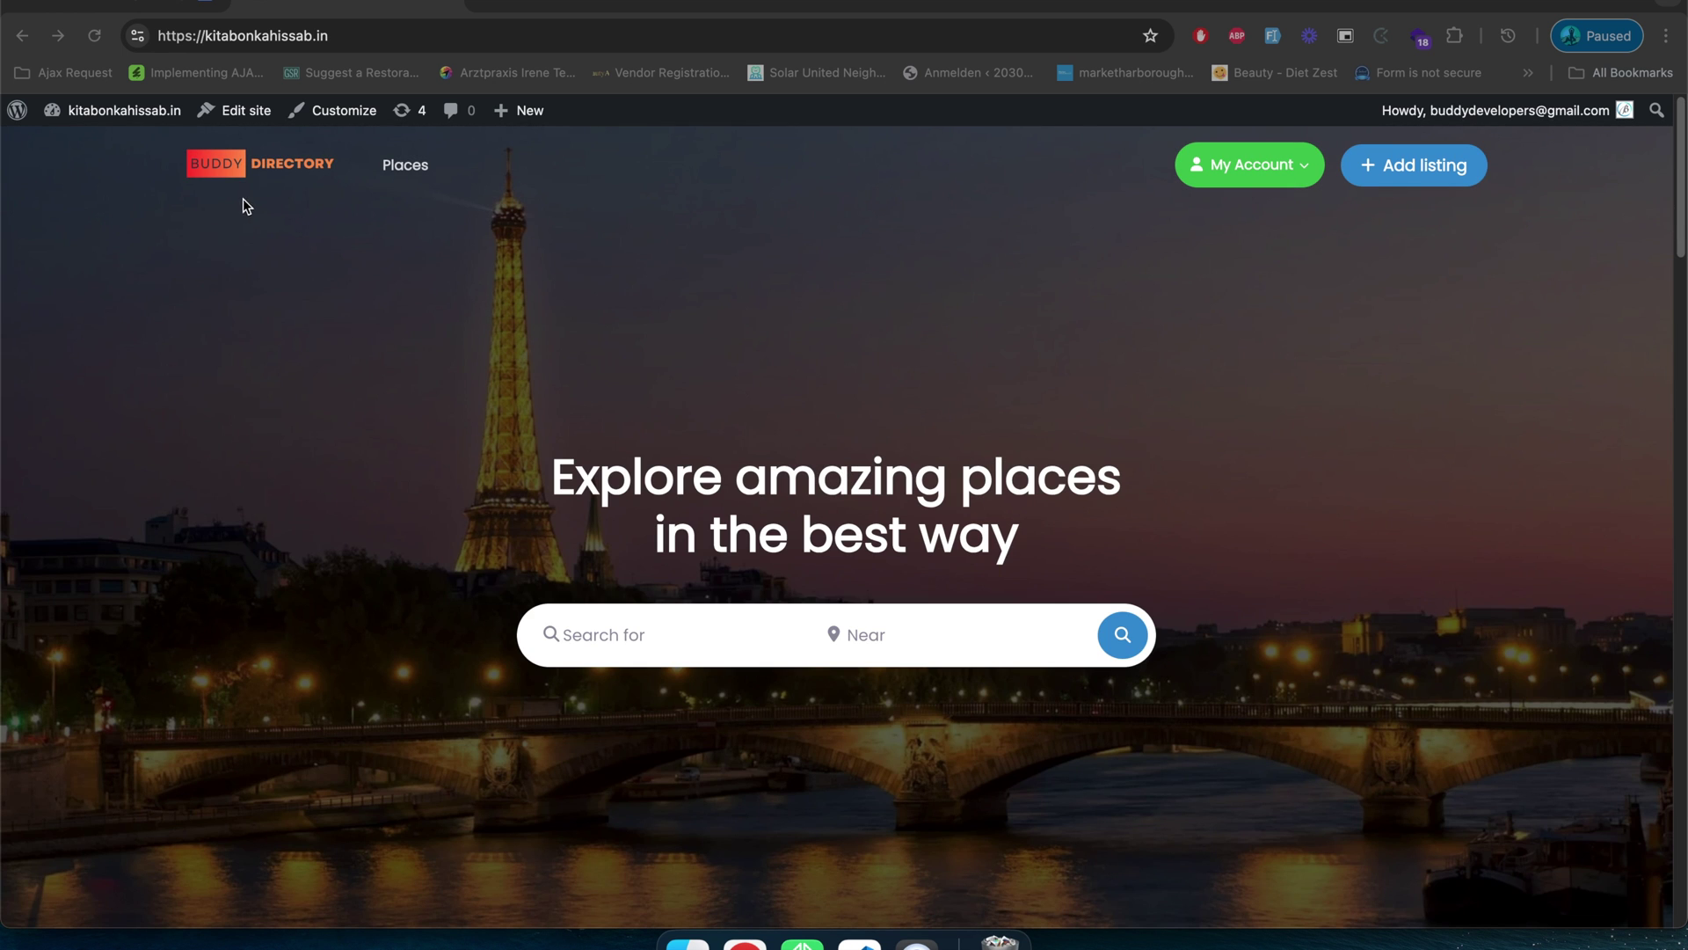
scroll(415, 449, "down", 12)
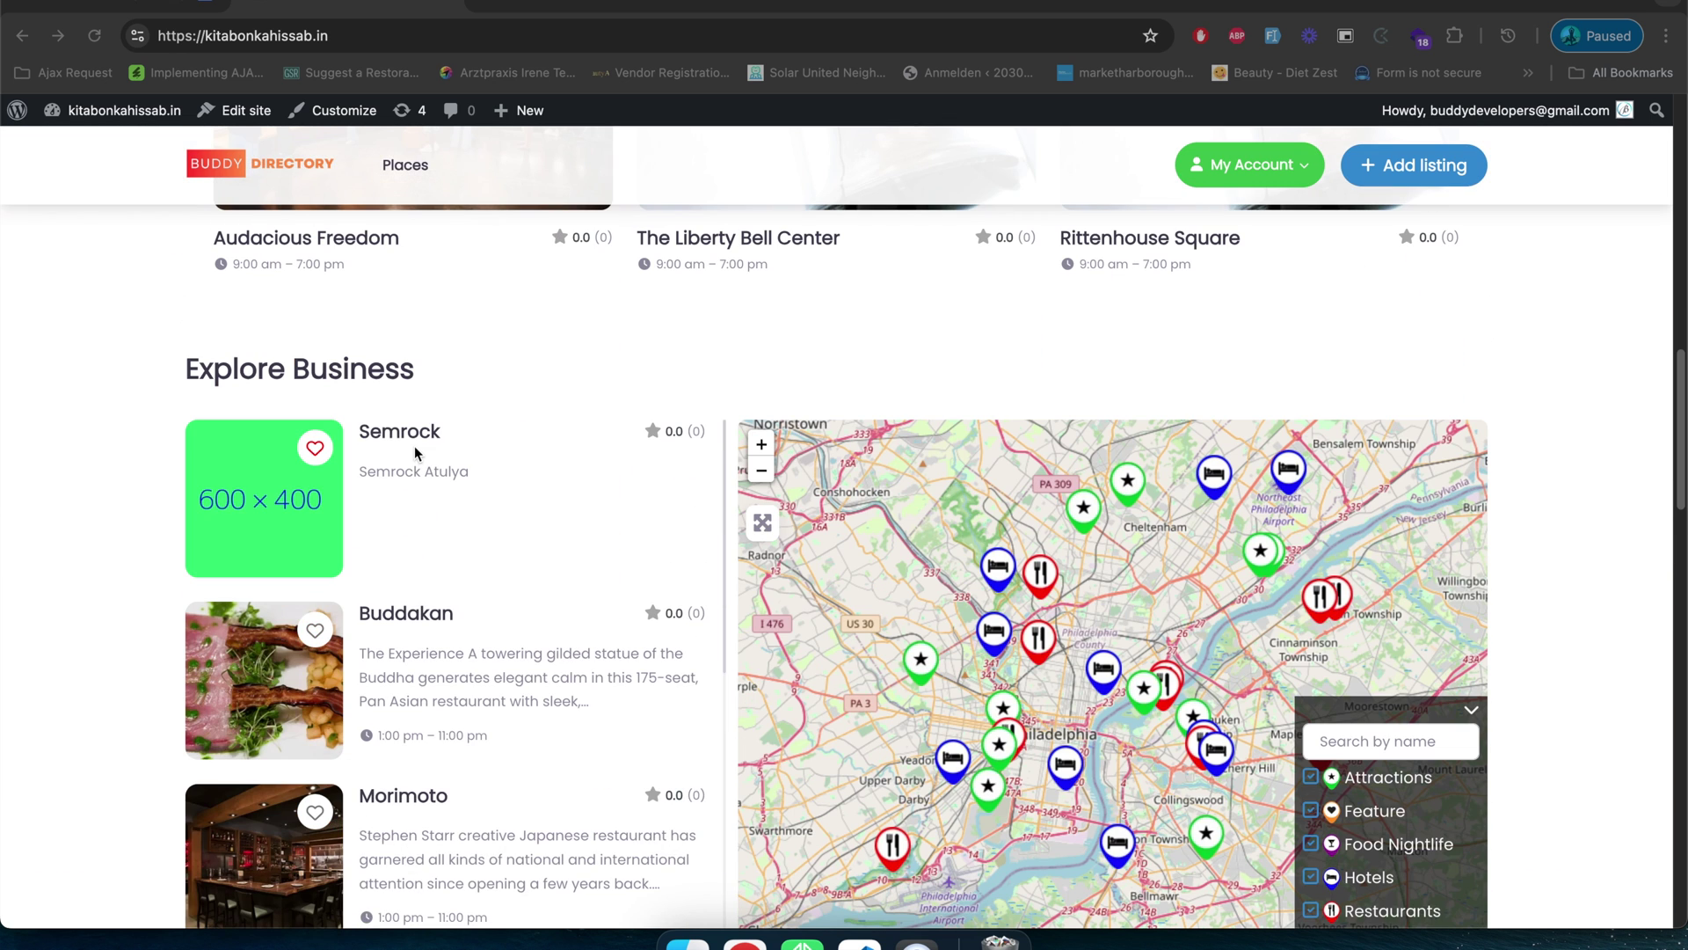
scroll(415, 450, "up", 1)
scroll(410, 442, "up", 12)
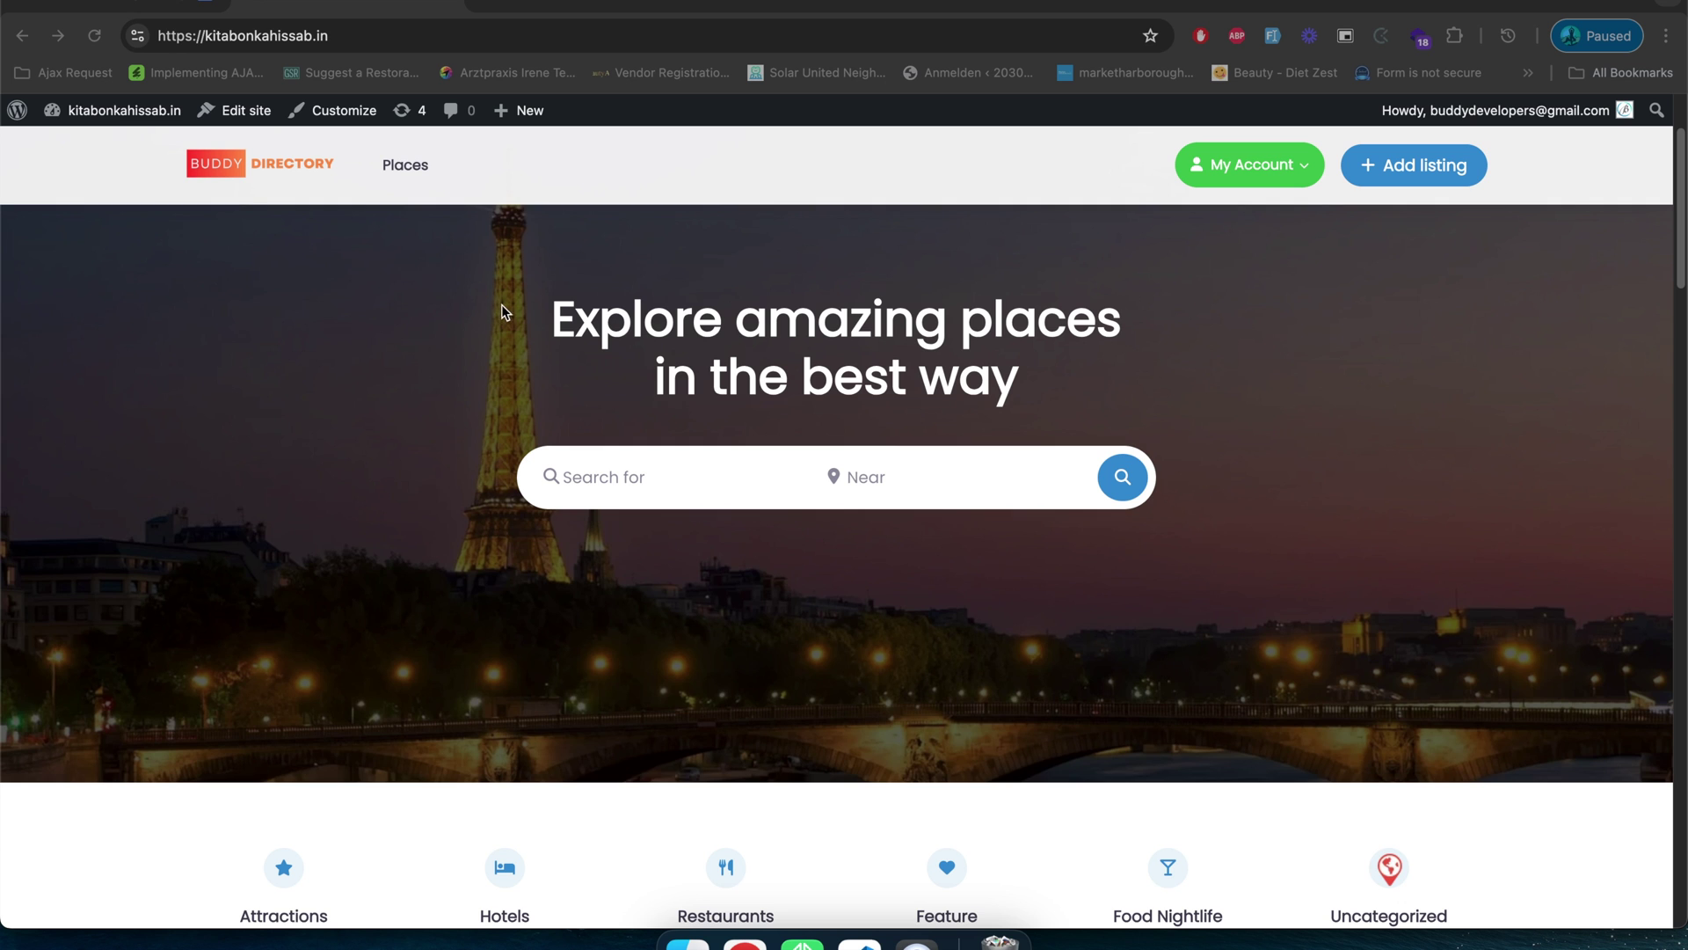
left_click(415, 168)
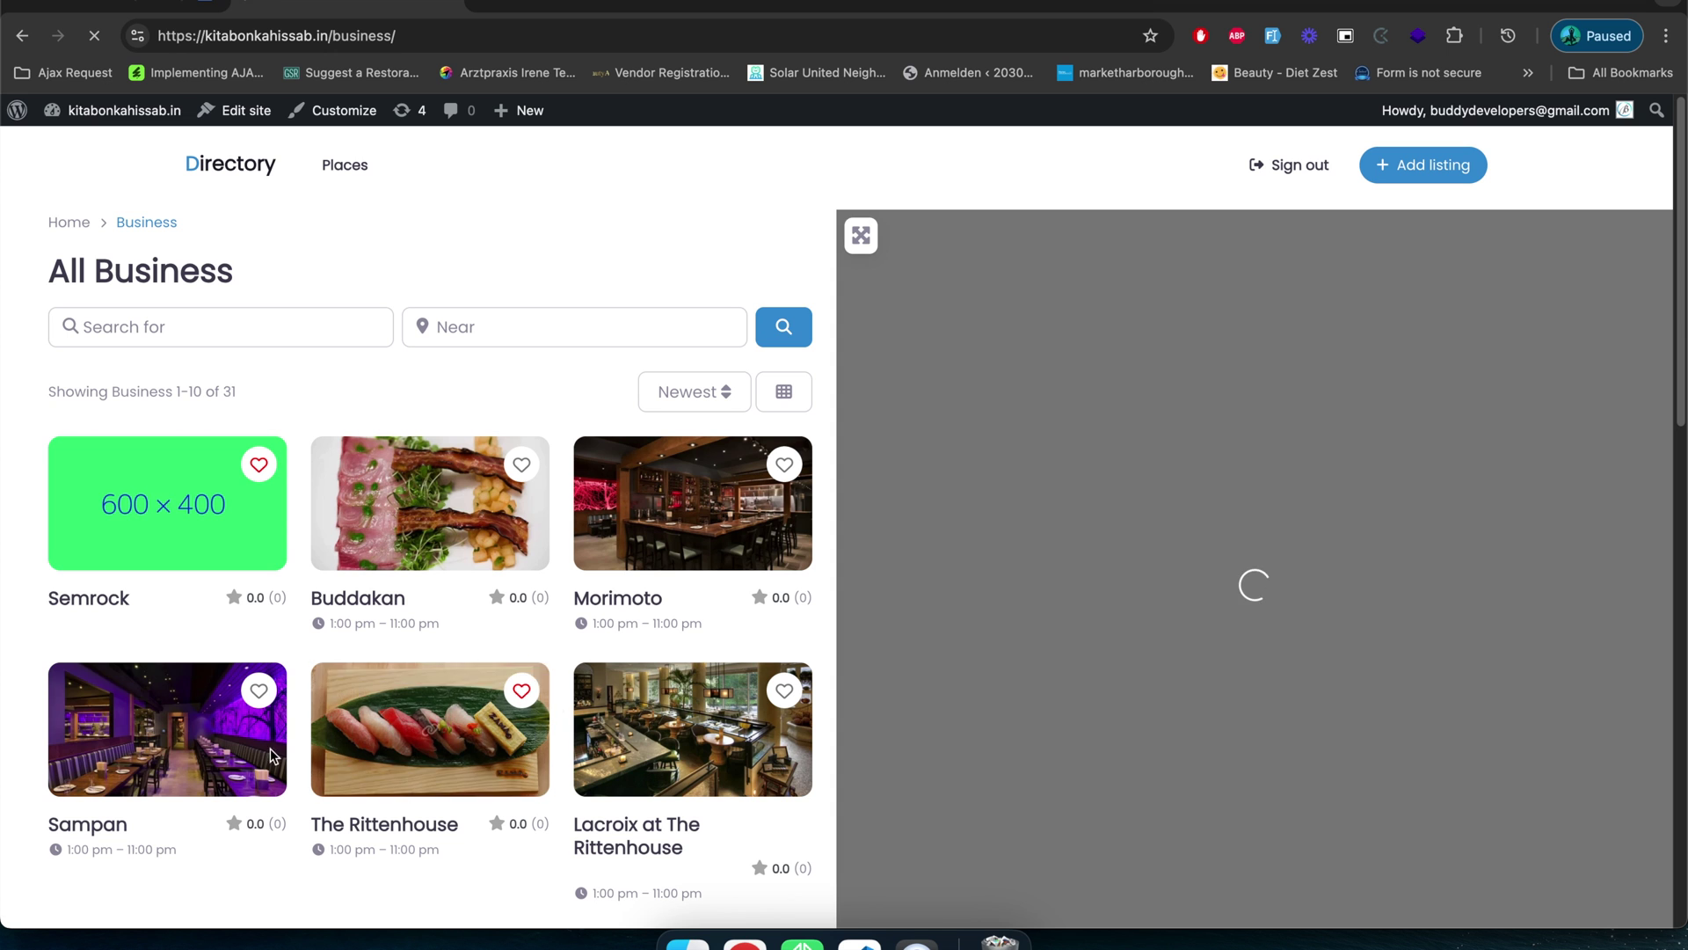
scroll(245, 774, "down", 3)
Open the Semrock listing, look through its details, and go back to All Business.
left_click(88, 479)
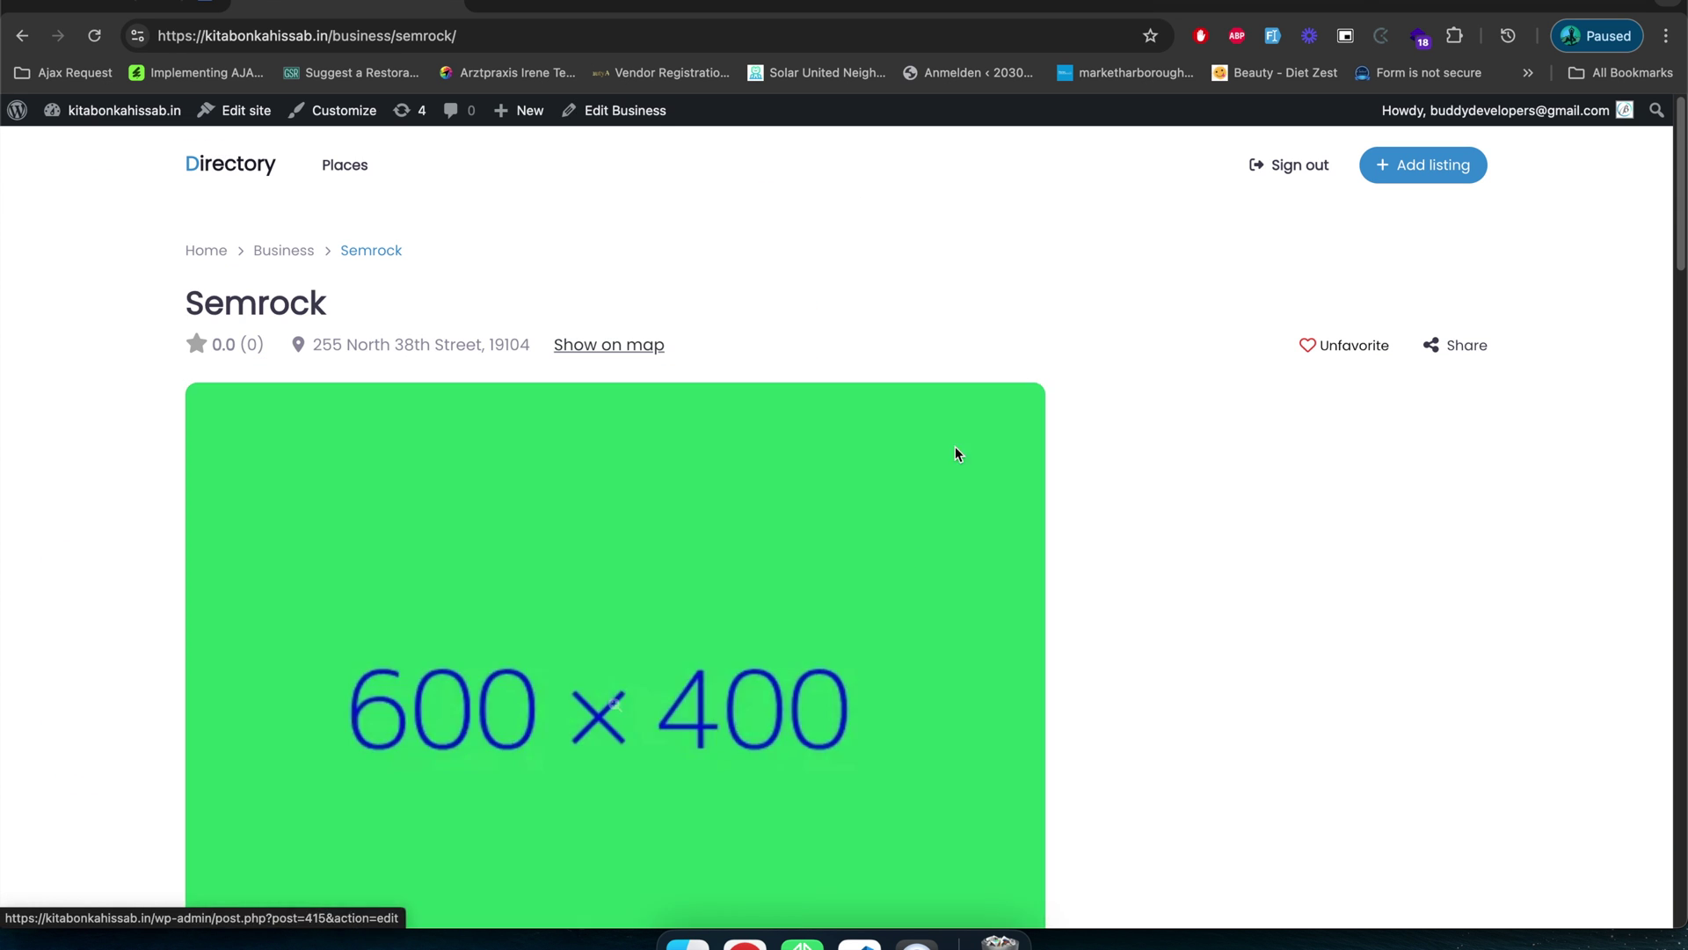
scroll(599, 528, "down", 7)
scroll(600, 521, "down", 20)
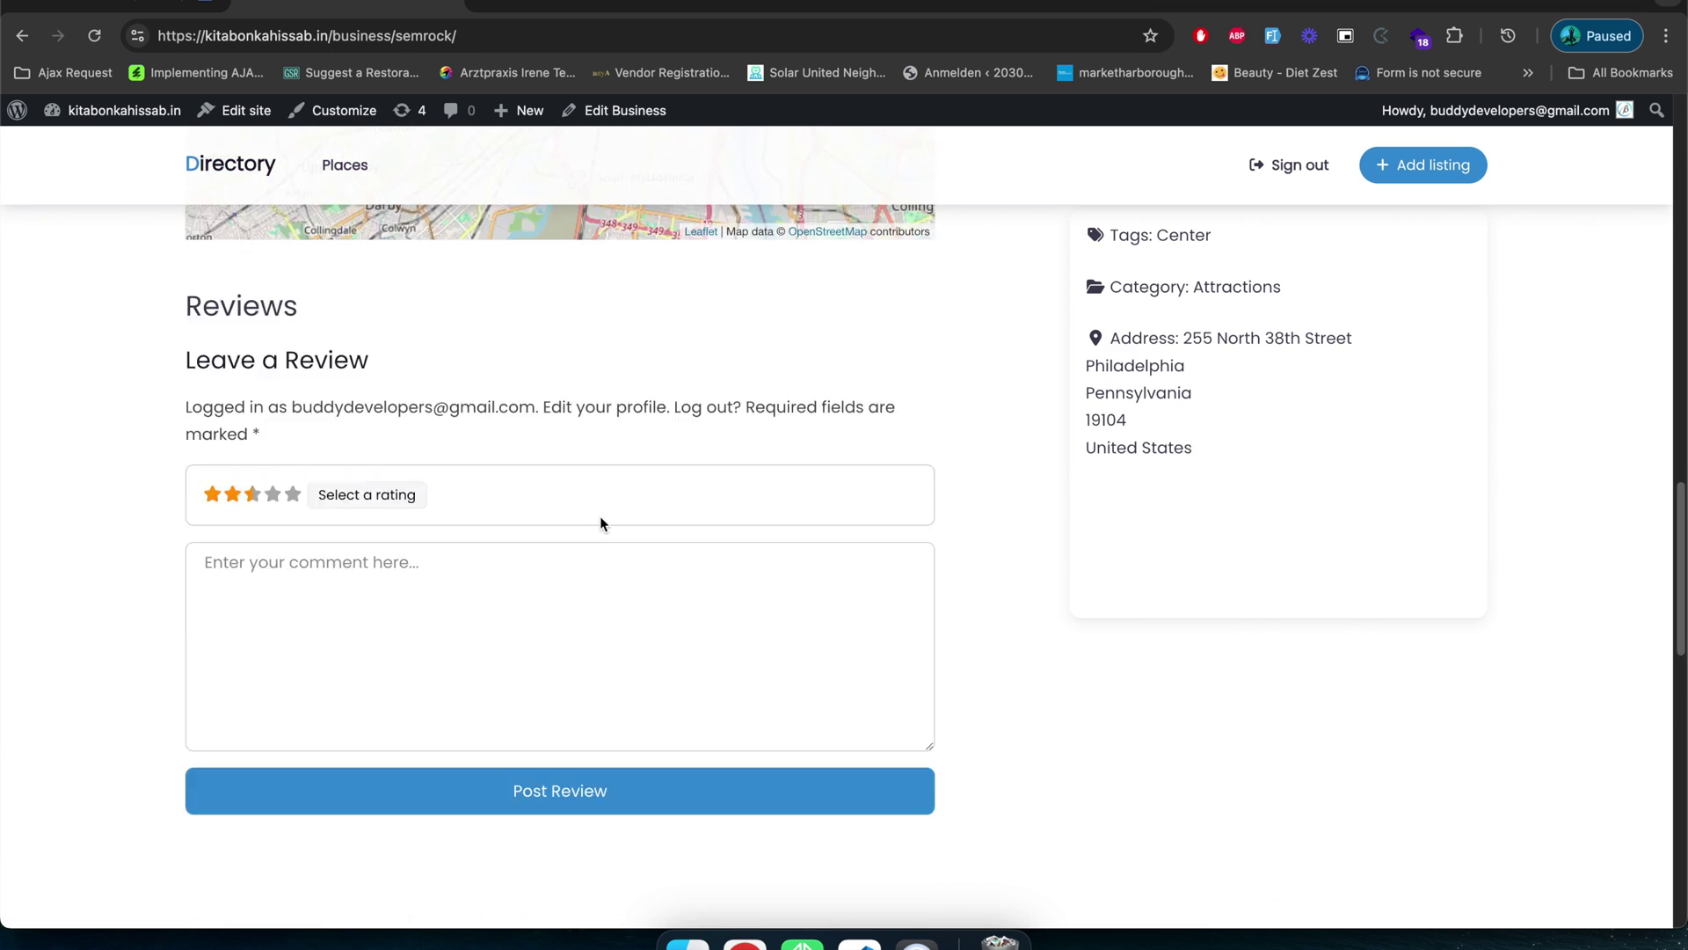
scroll(603, 524, "up", 20)
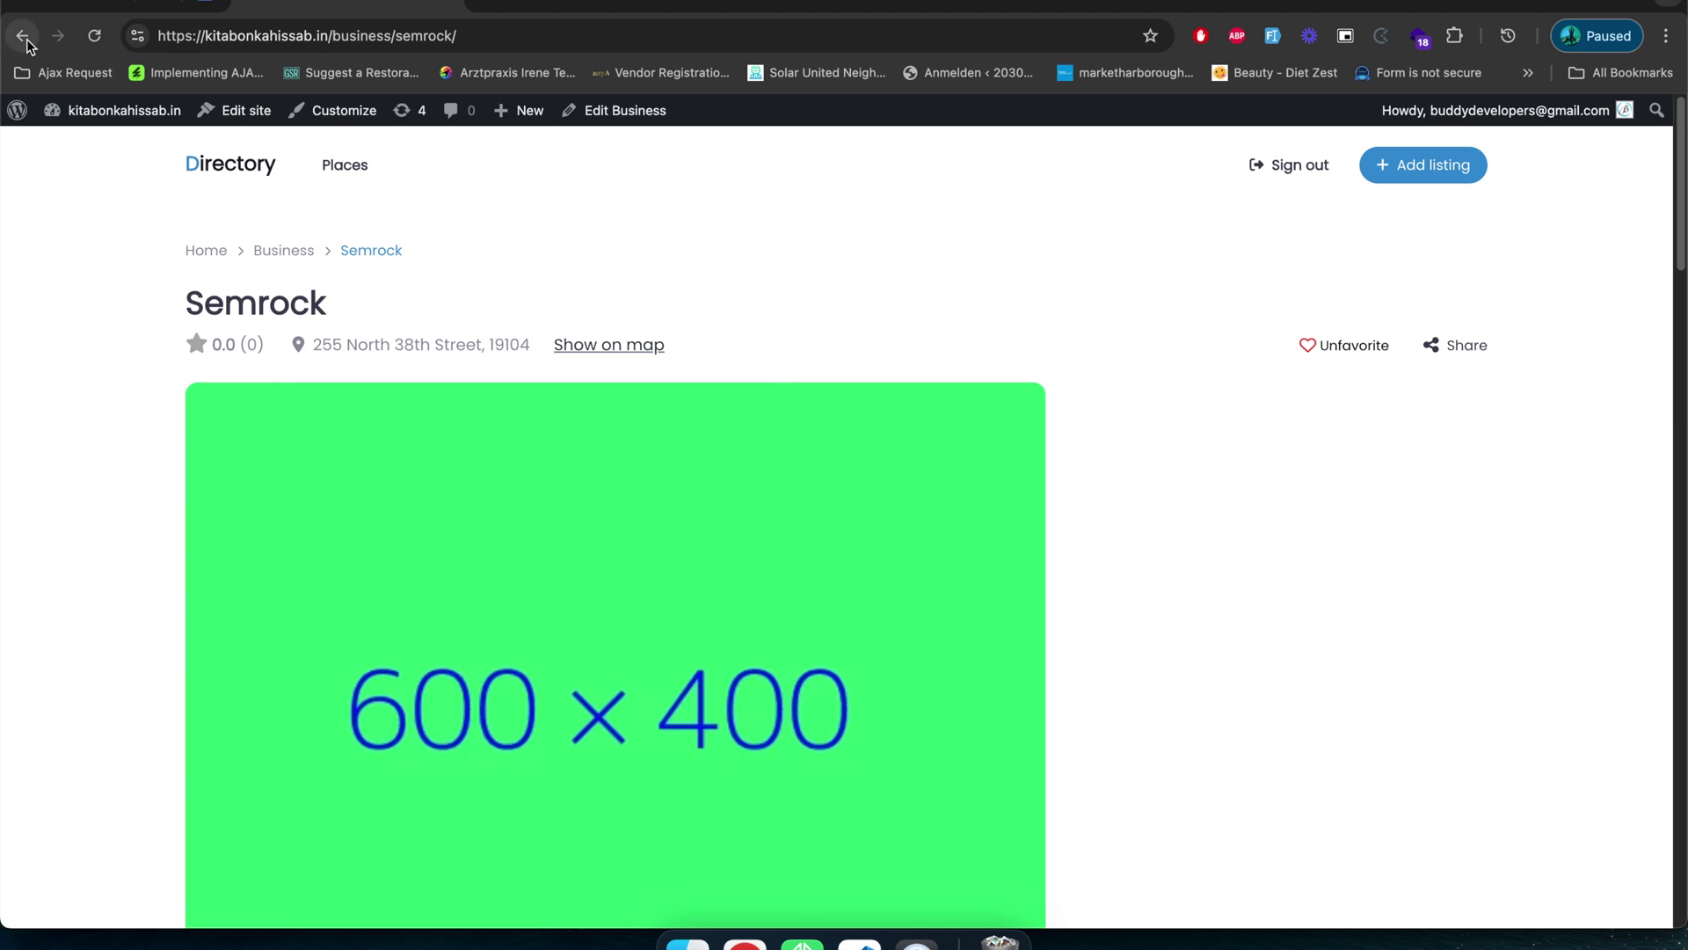
left_click(23, 37)
Run an empty listing search, then return to the site home page.
left_click(516, 320)
key("Return")
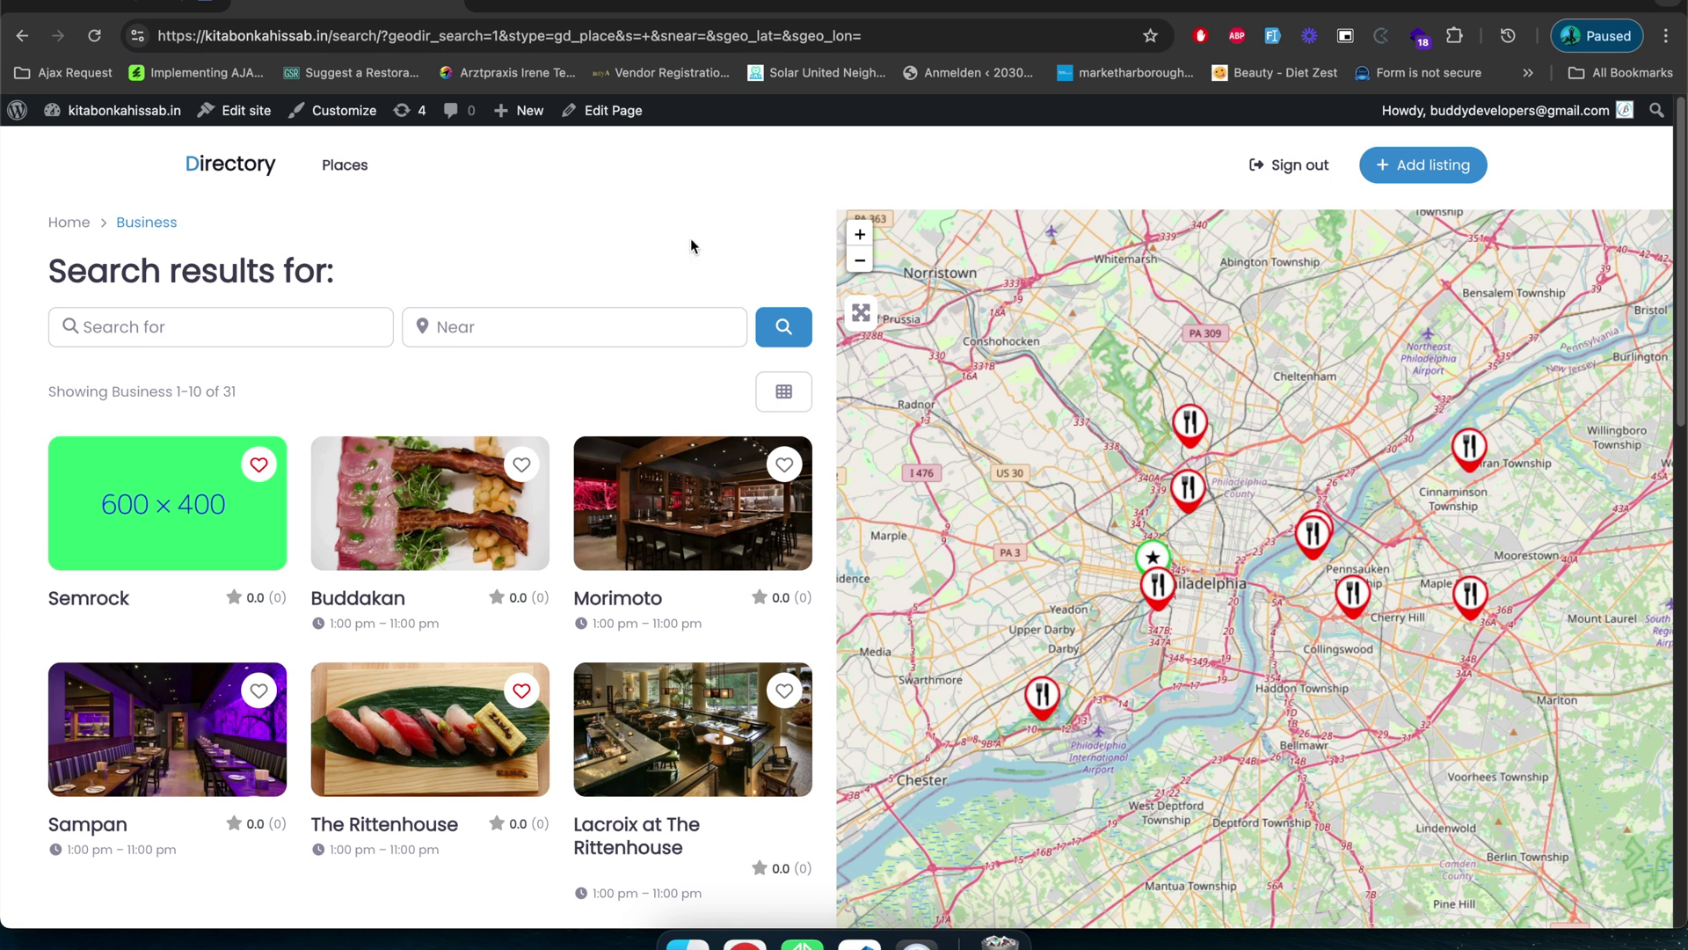
left_click(230, 168)
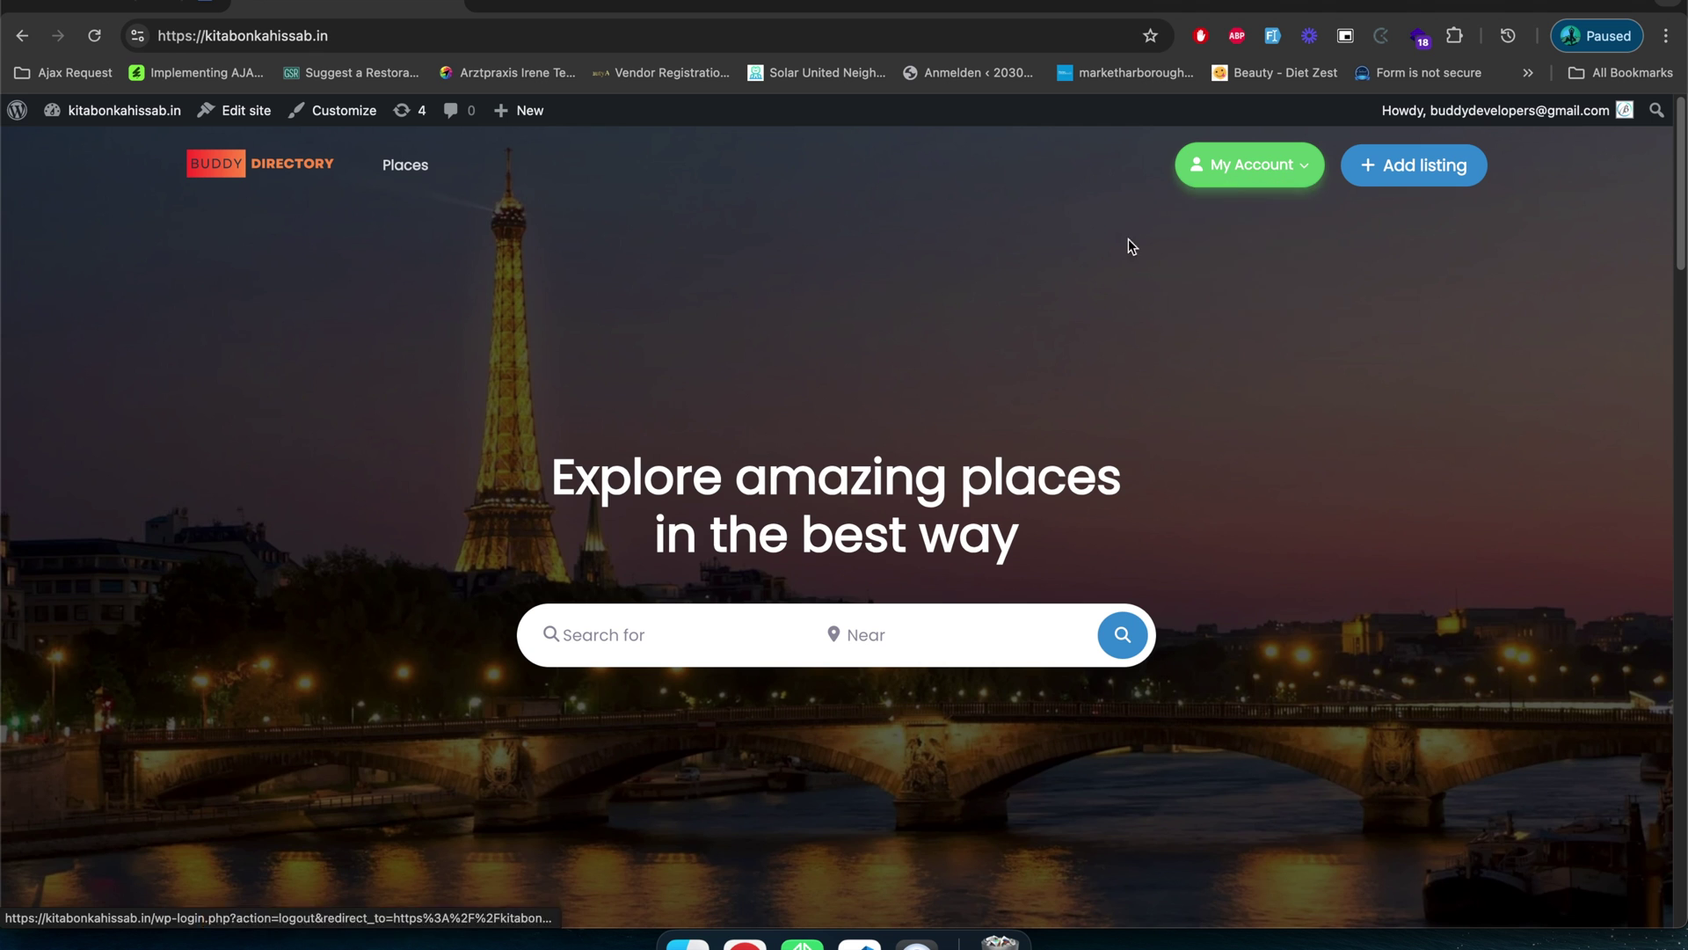
Revisit Places, go back home, and open Account from the My Account menu.
left_click(411, 175)
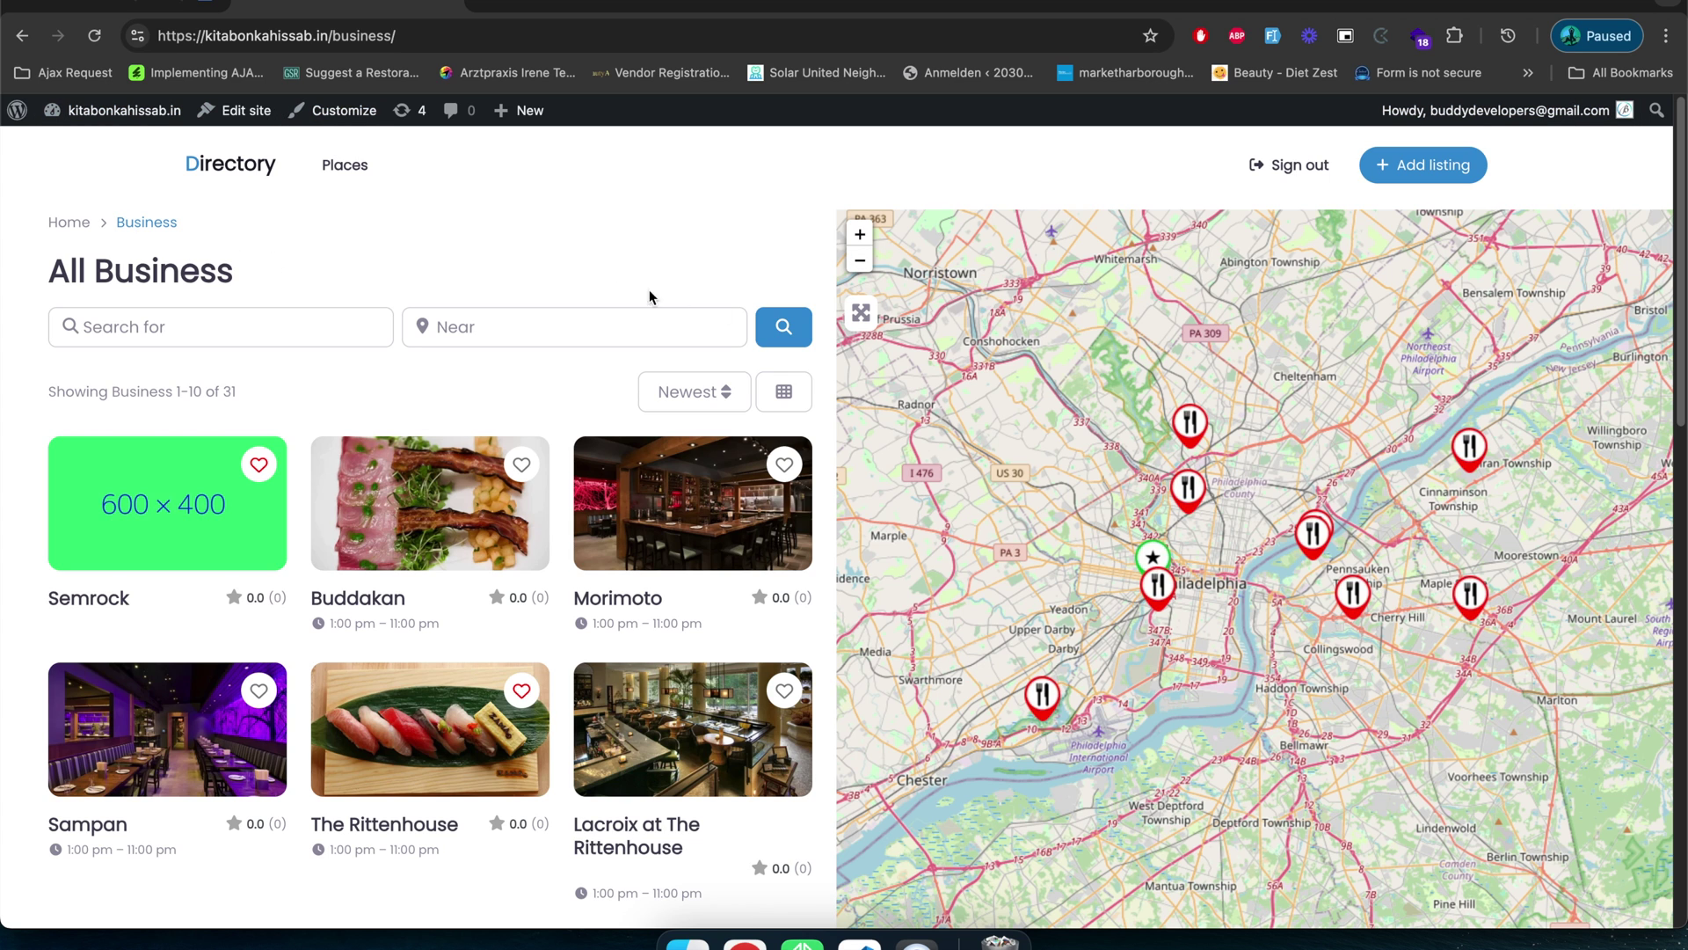
left_click(20, 37)
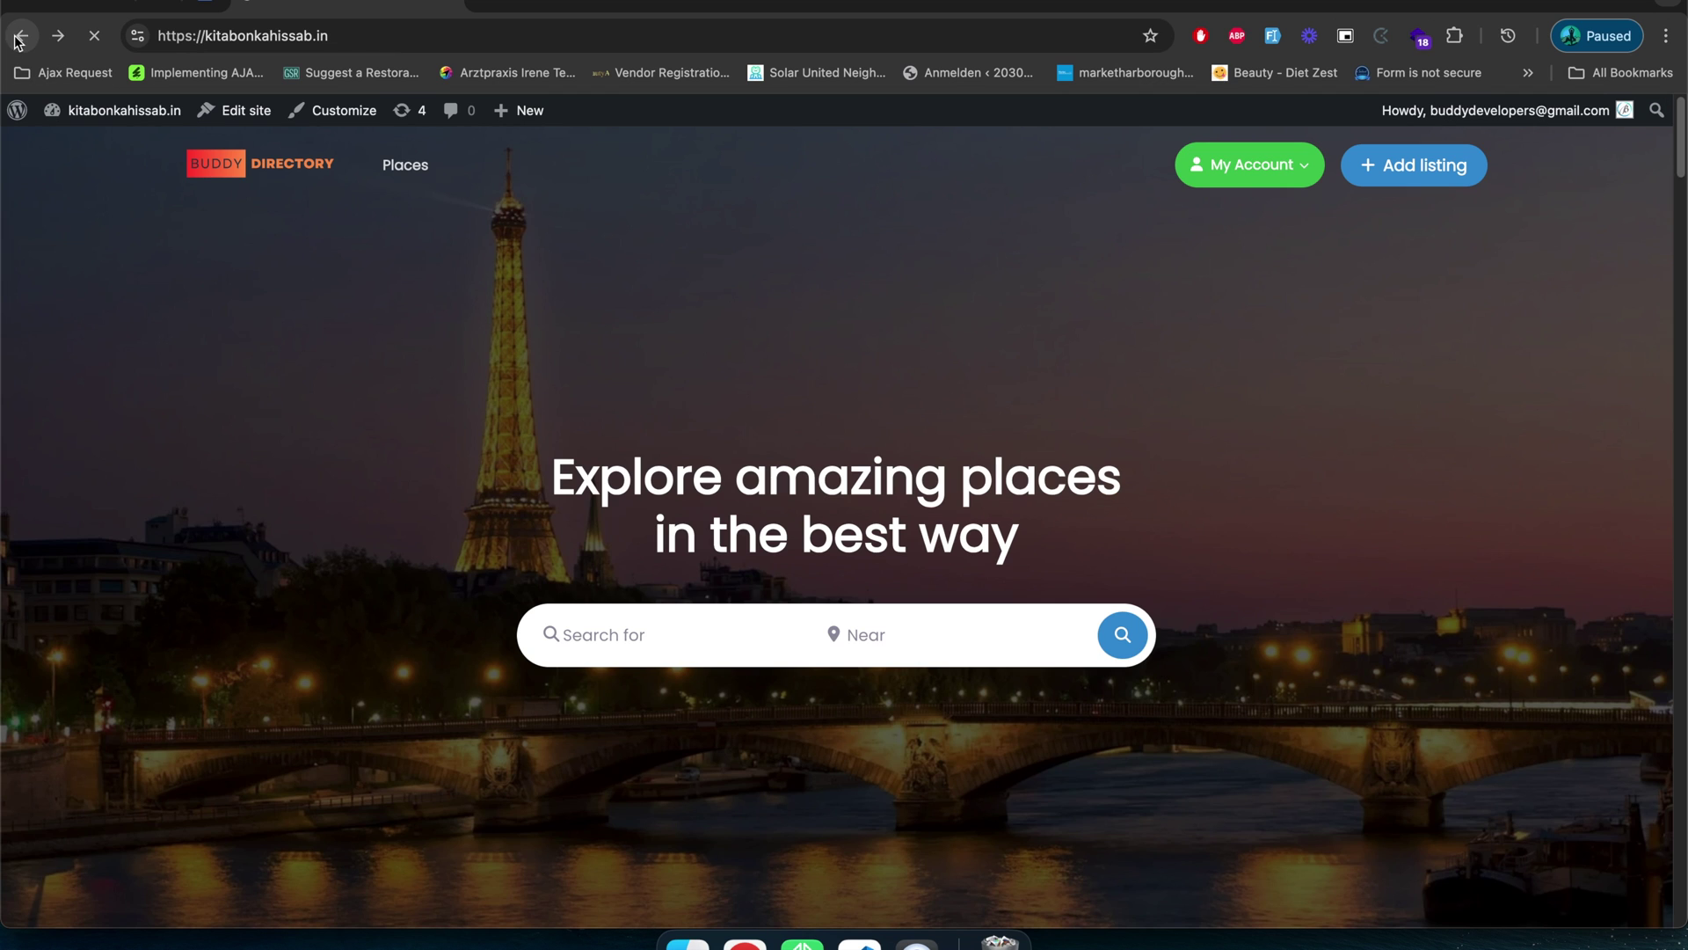
left_click(1317, 179)
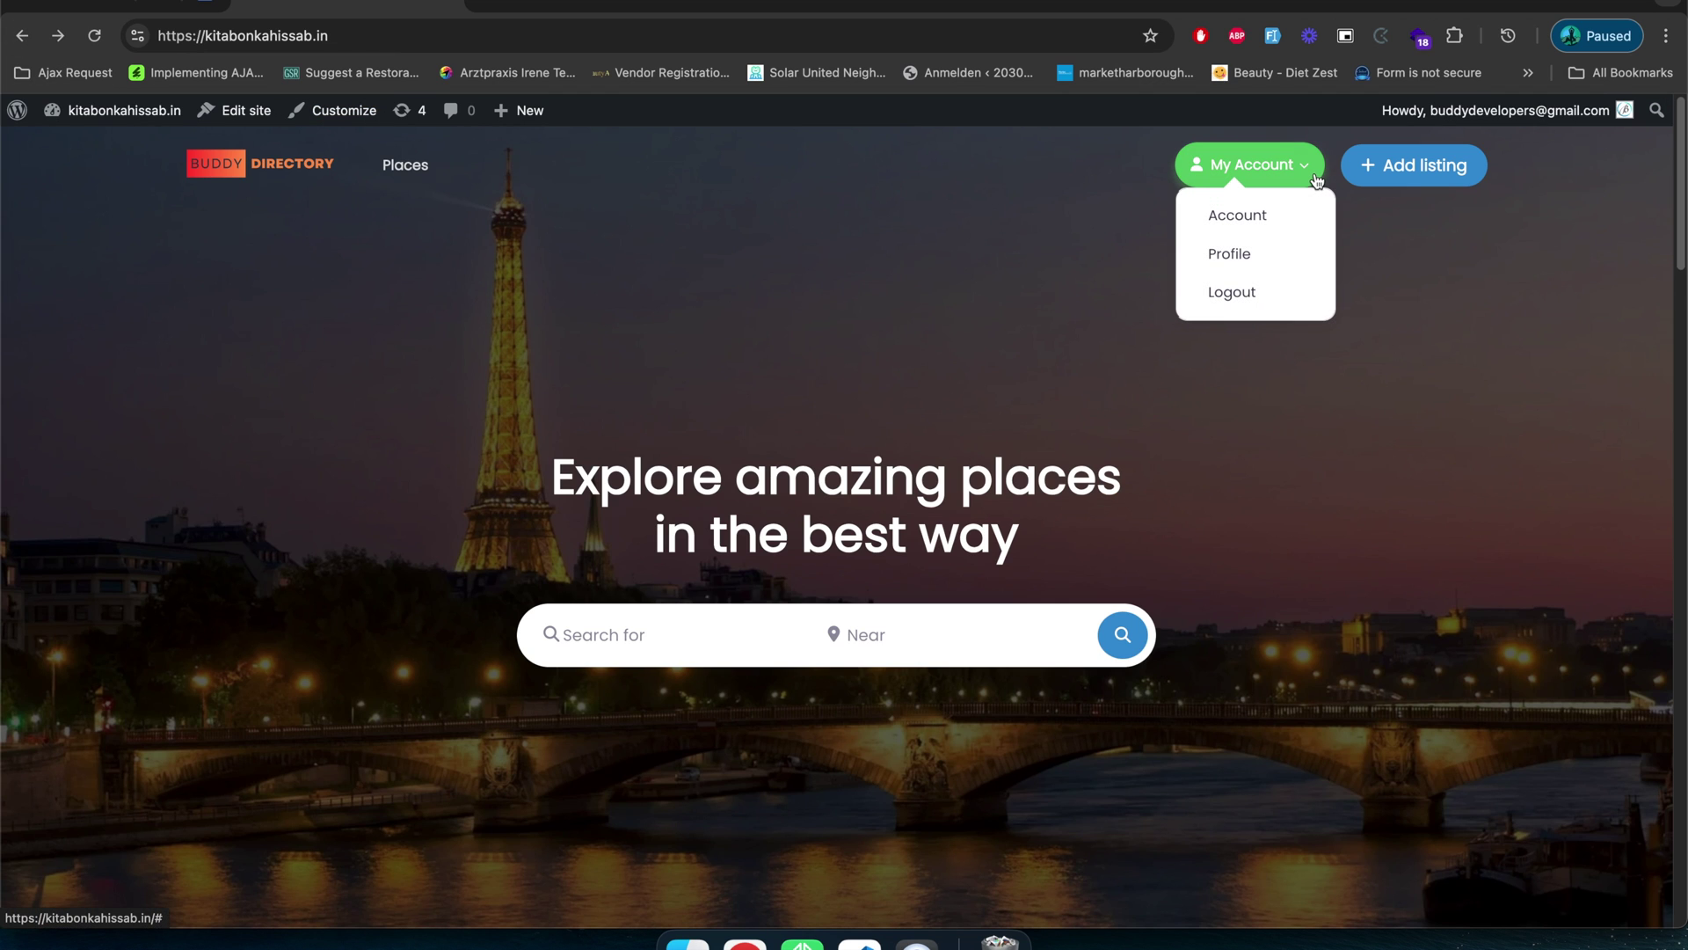
left_click(1259, 213)
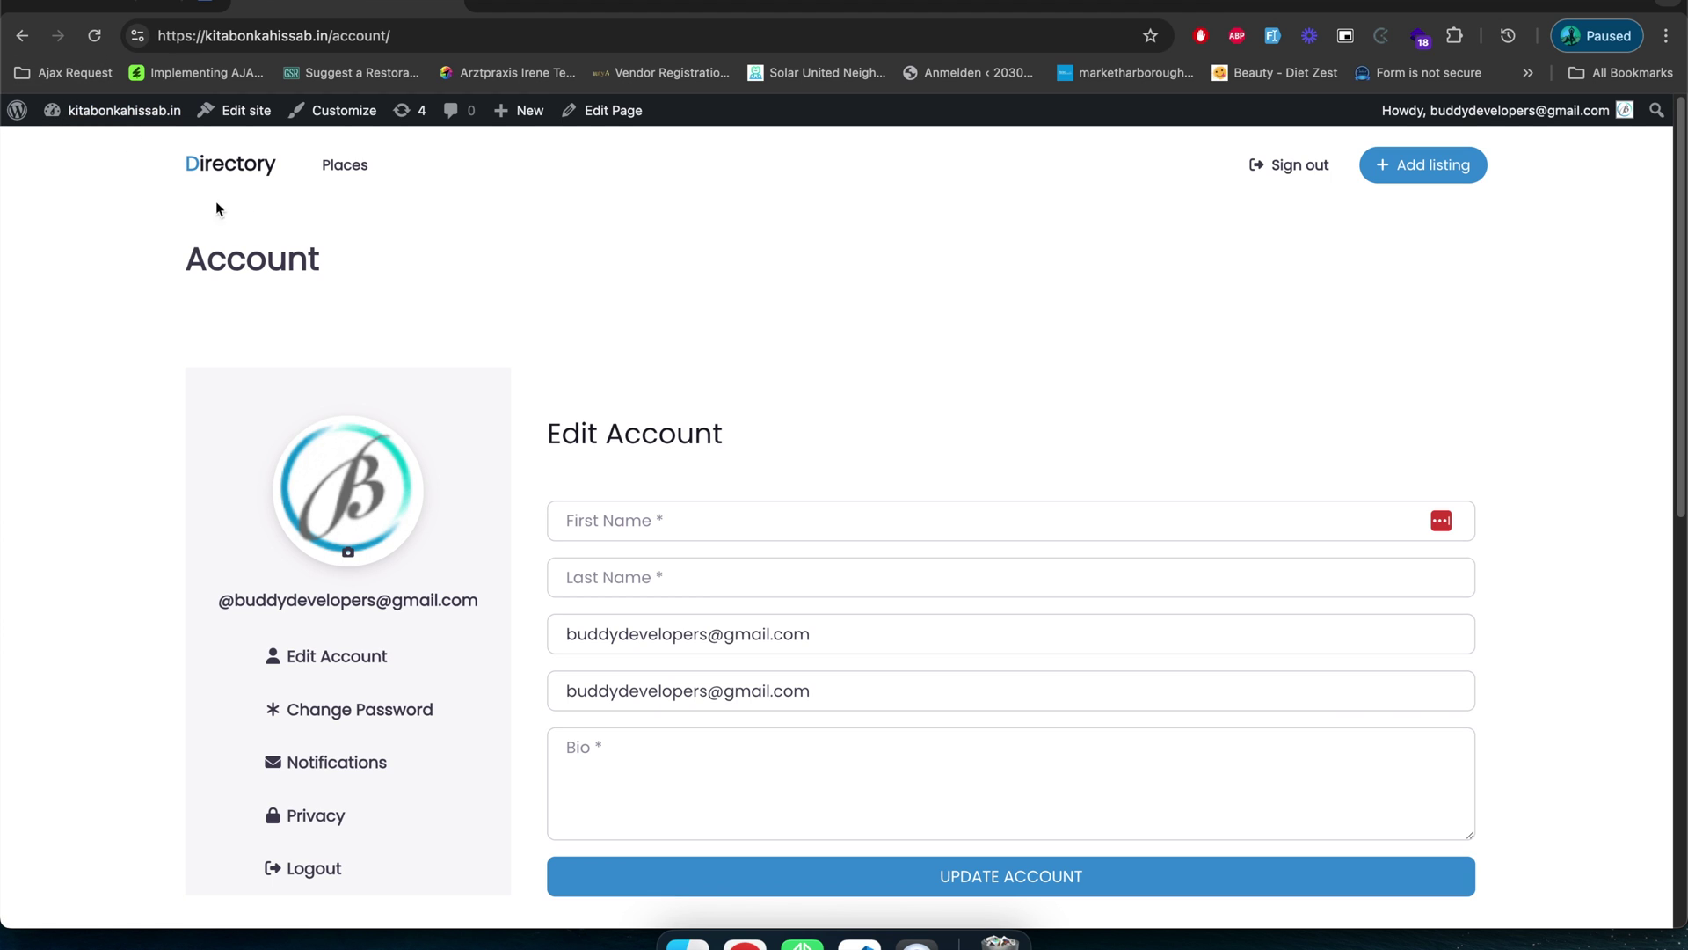
Show the business listings and open the Directory home page in a second tab.
left_click(236, 173)
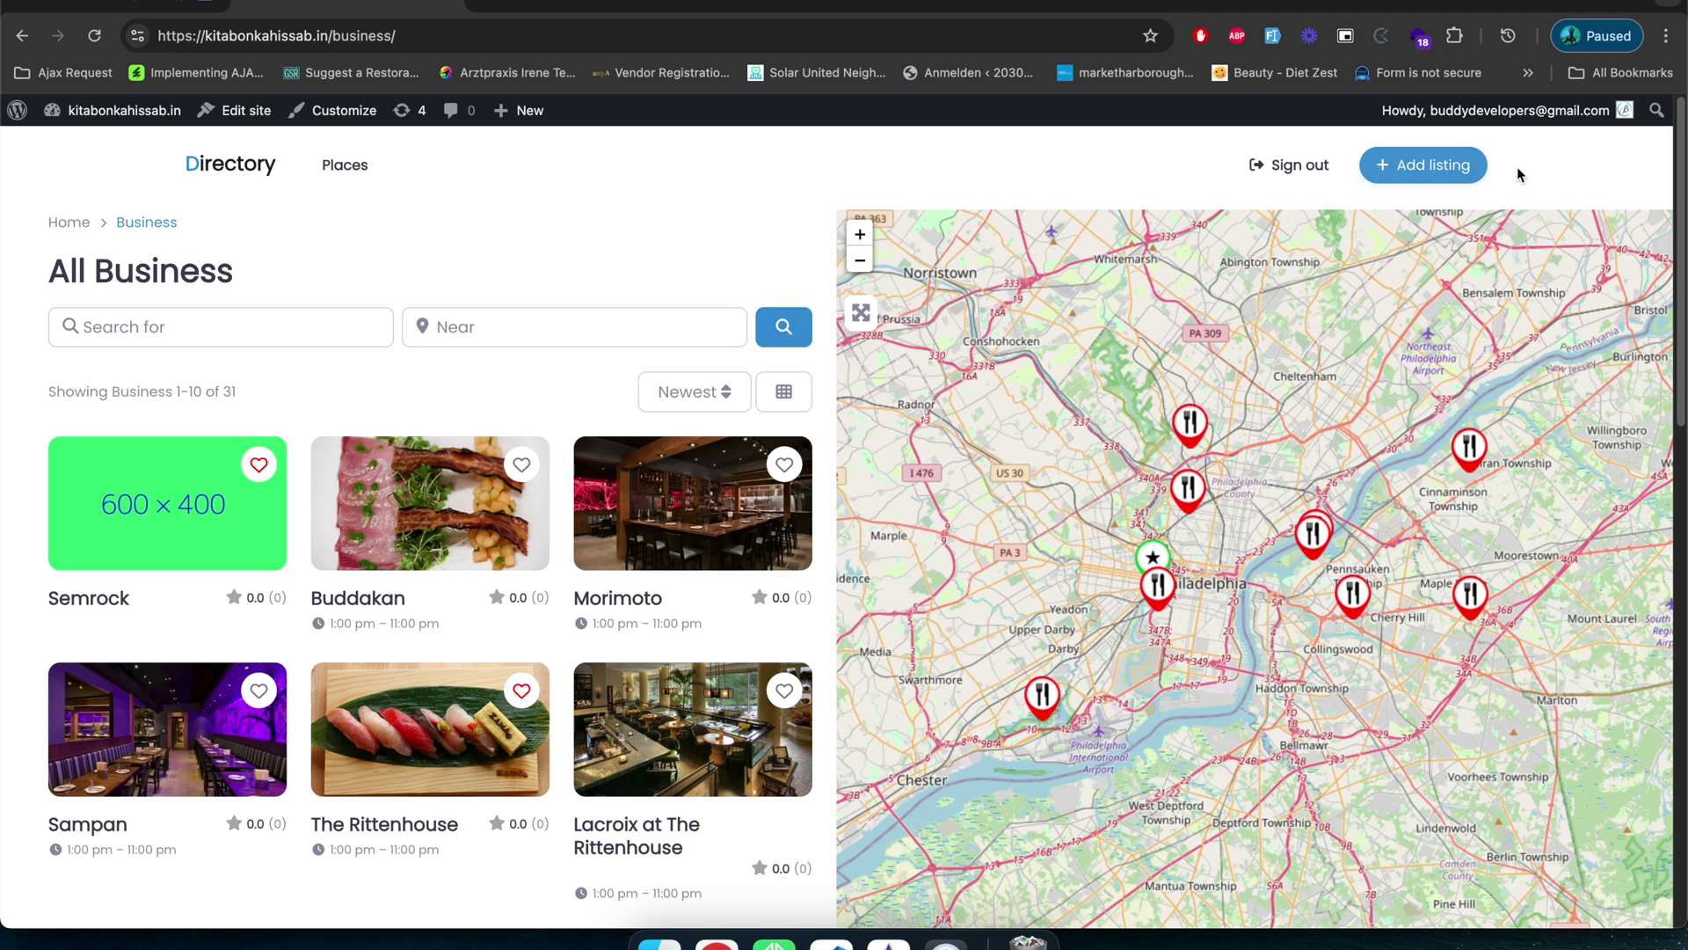
right_click(271, 168)
left_click(317, 176)
left_click(567, 7)
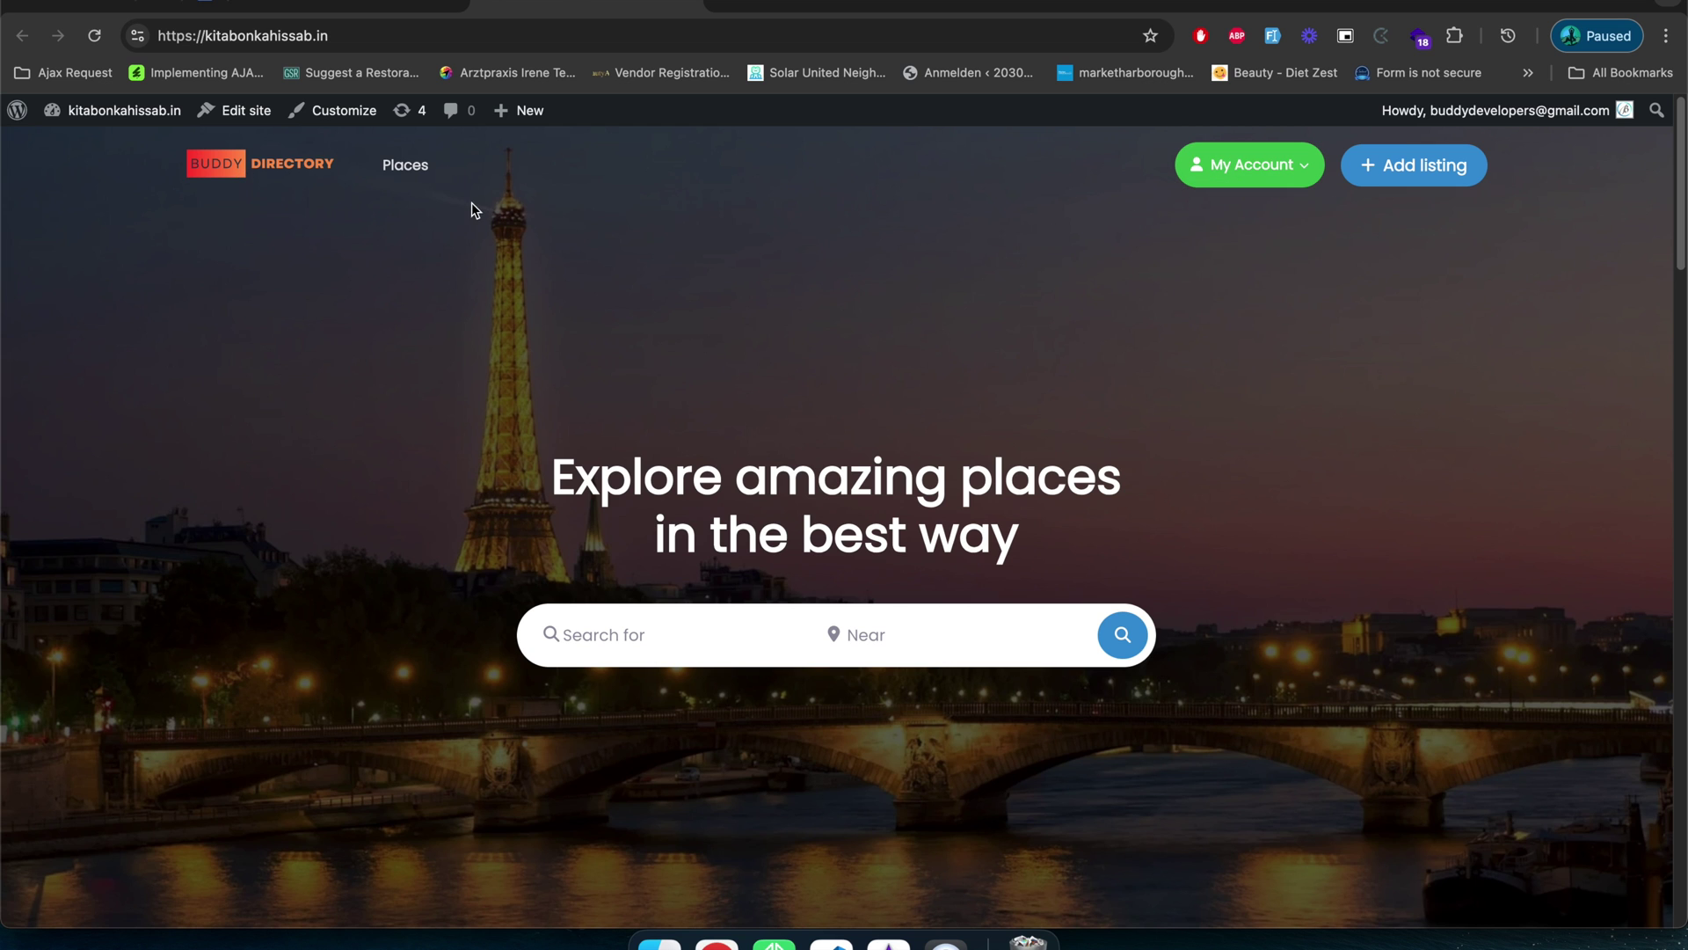
left_click(376, 5)
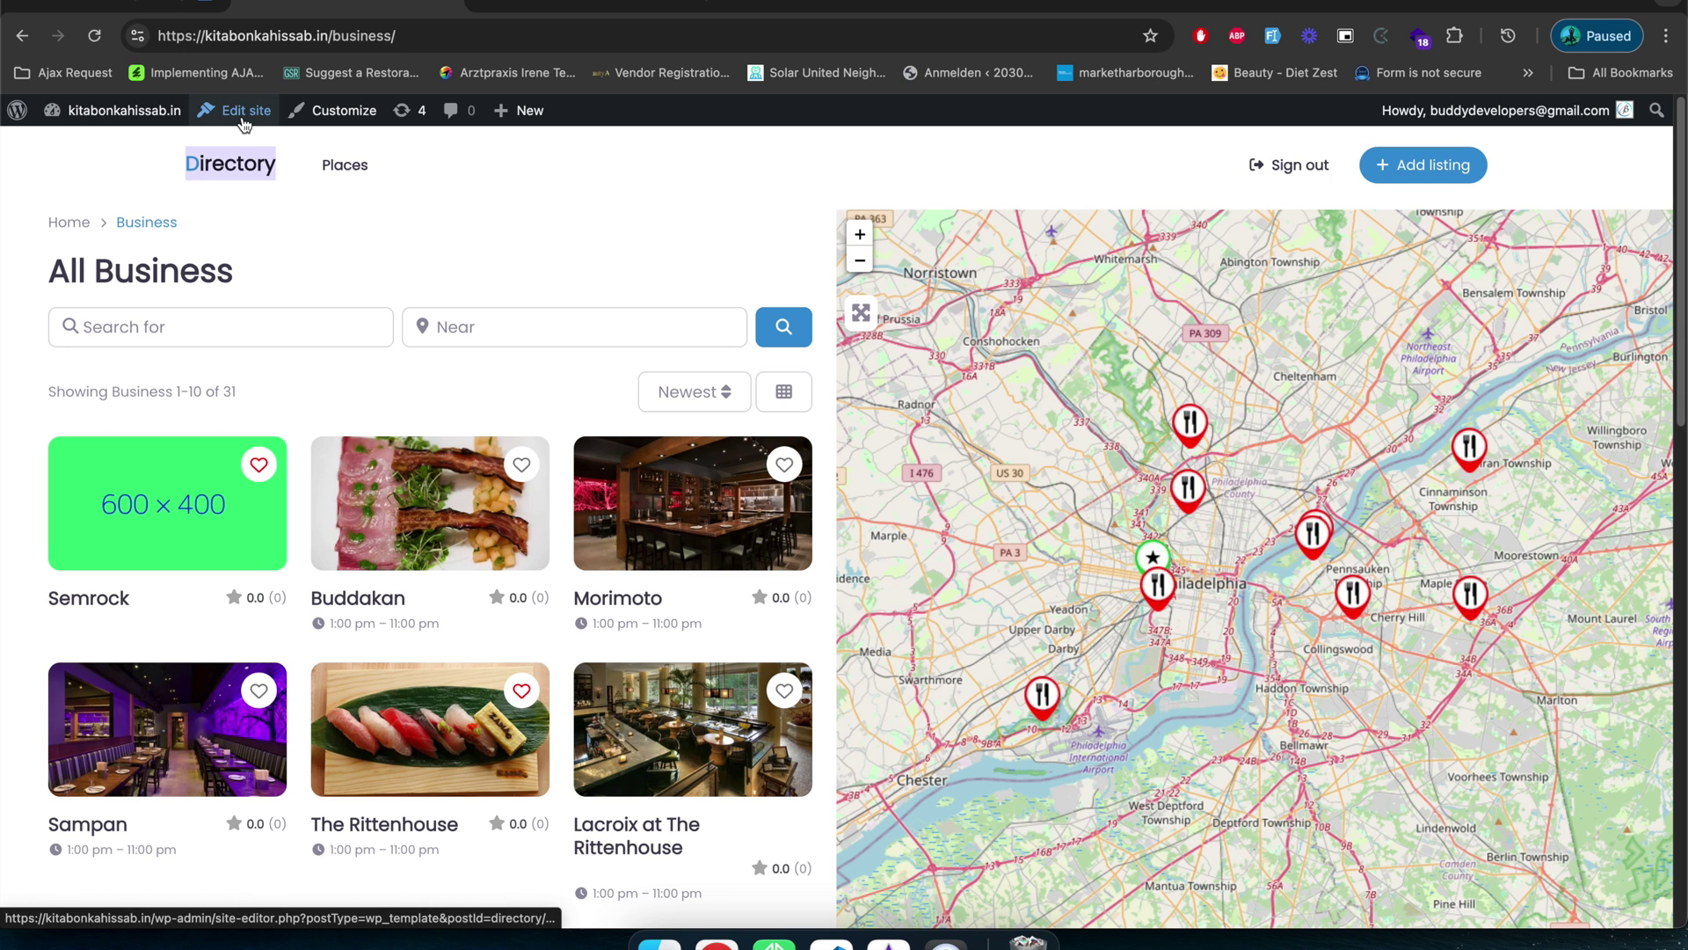
left_click(516, 6)
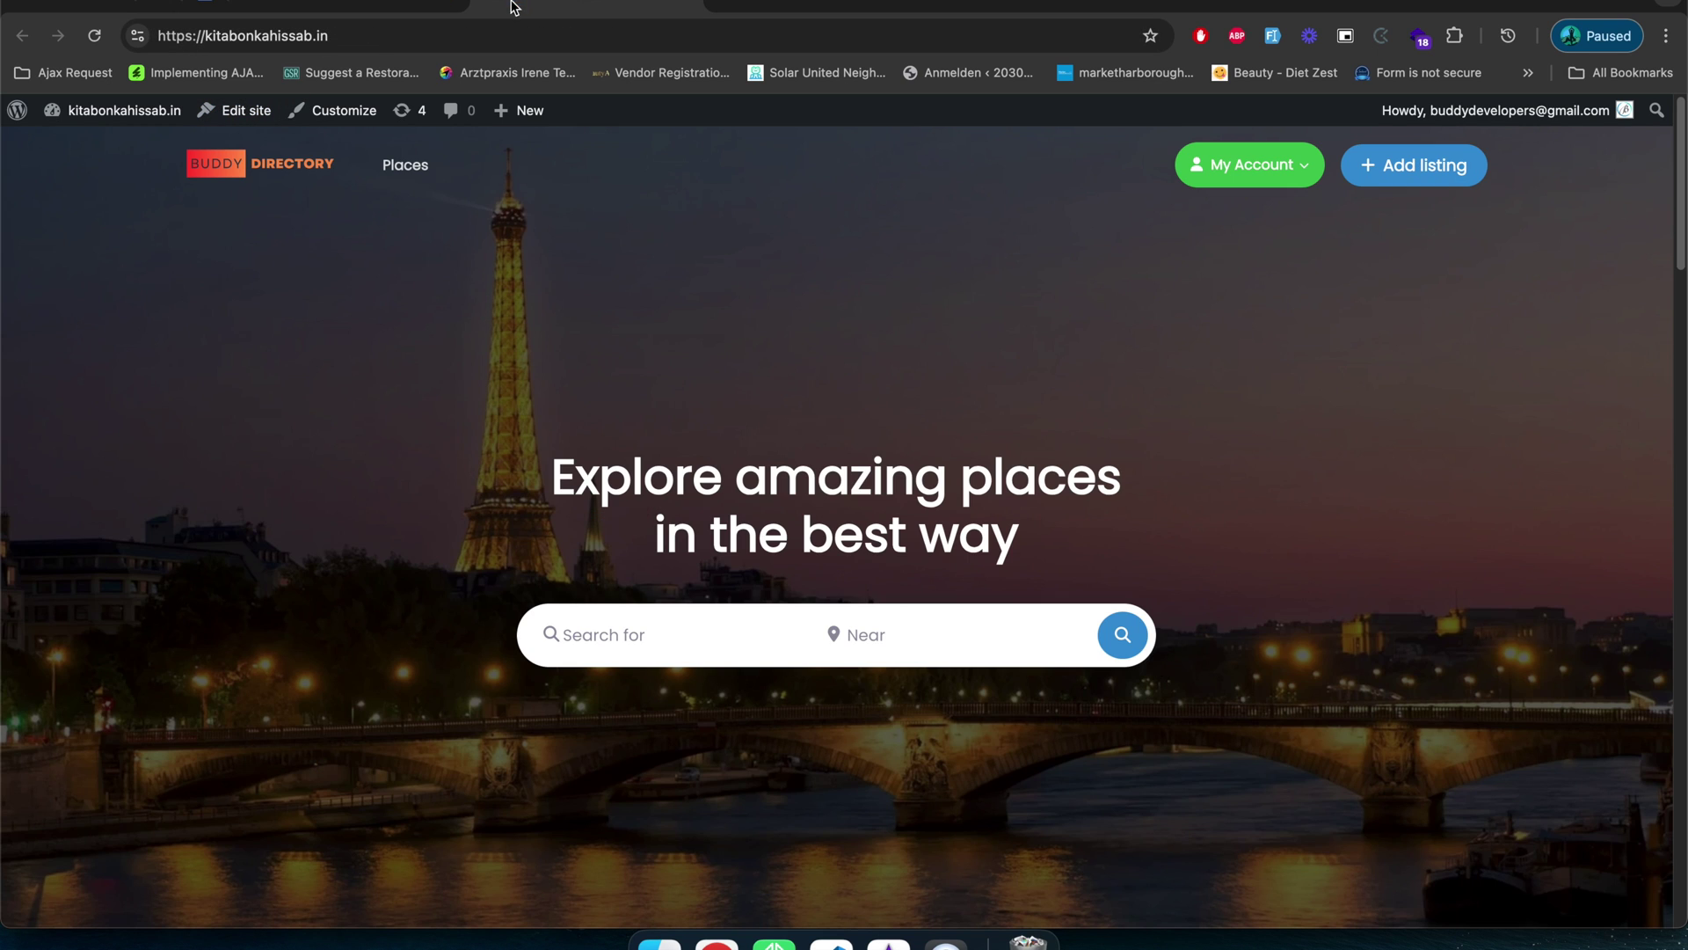
Return to the GD Archives template, select its header in List View, and edit it.
left_click(368, 6)
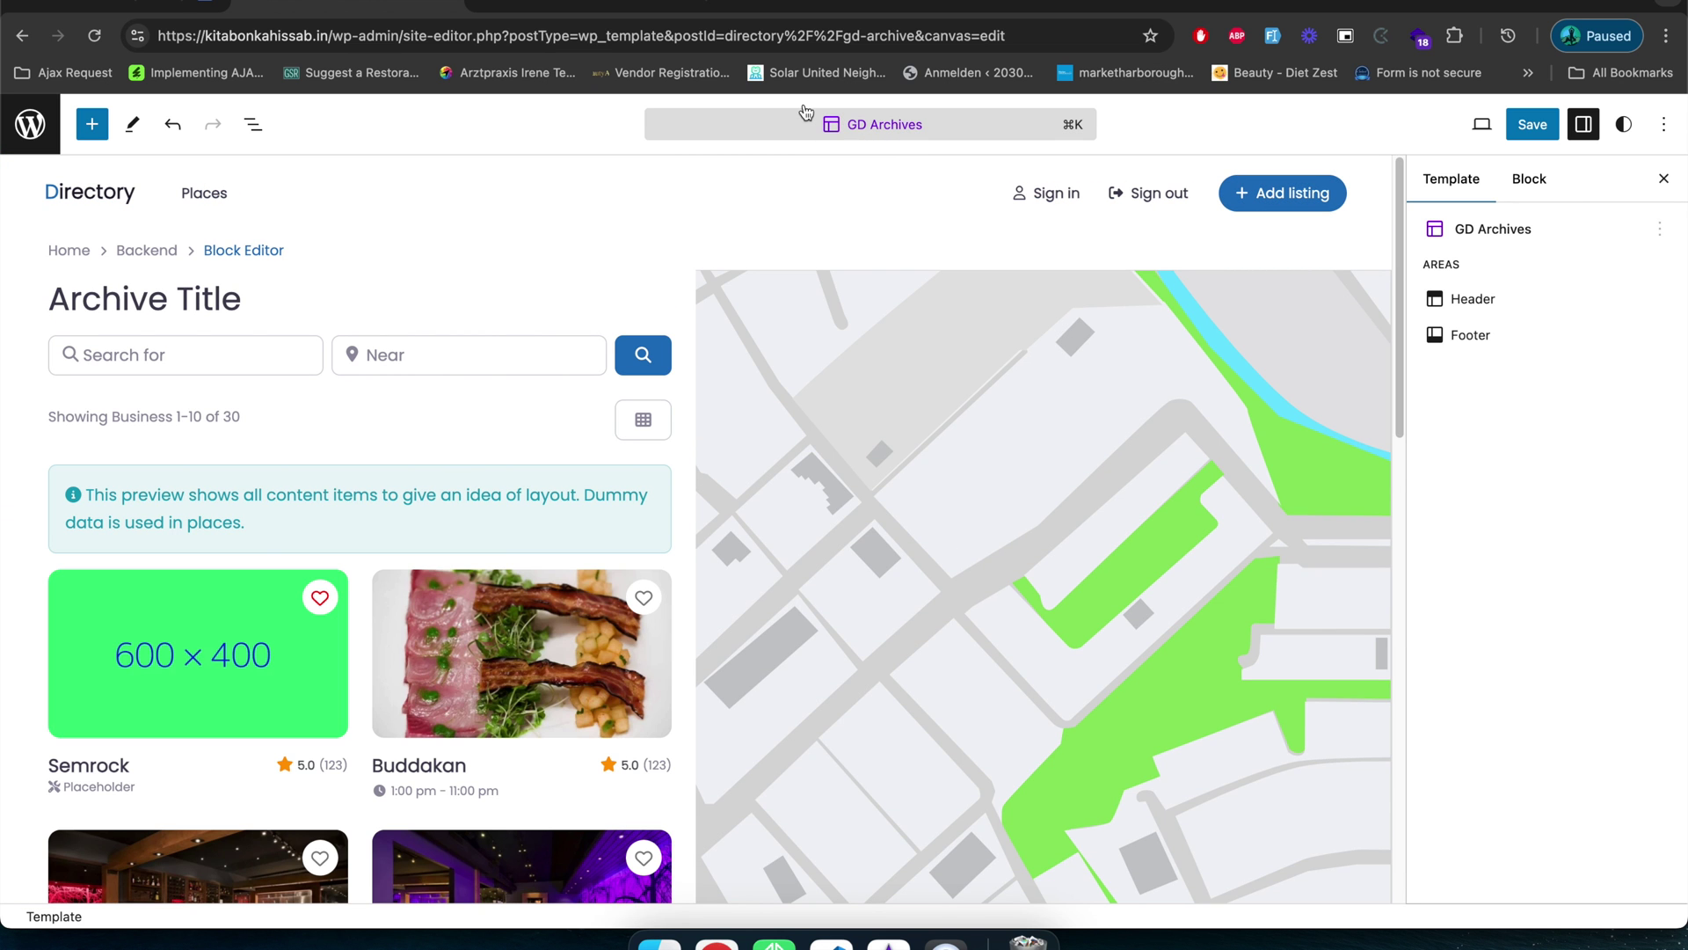
left_click(594, 7)
left_click(384, 13)
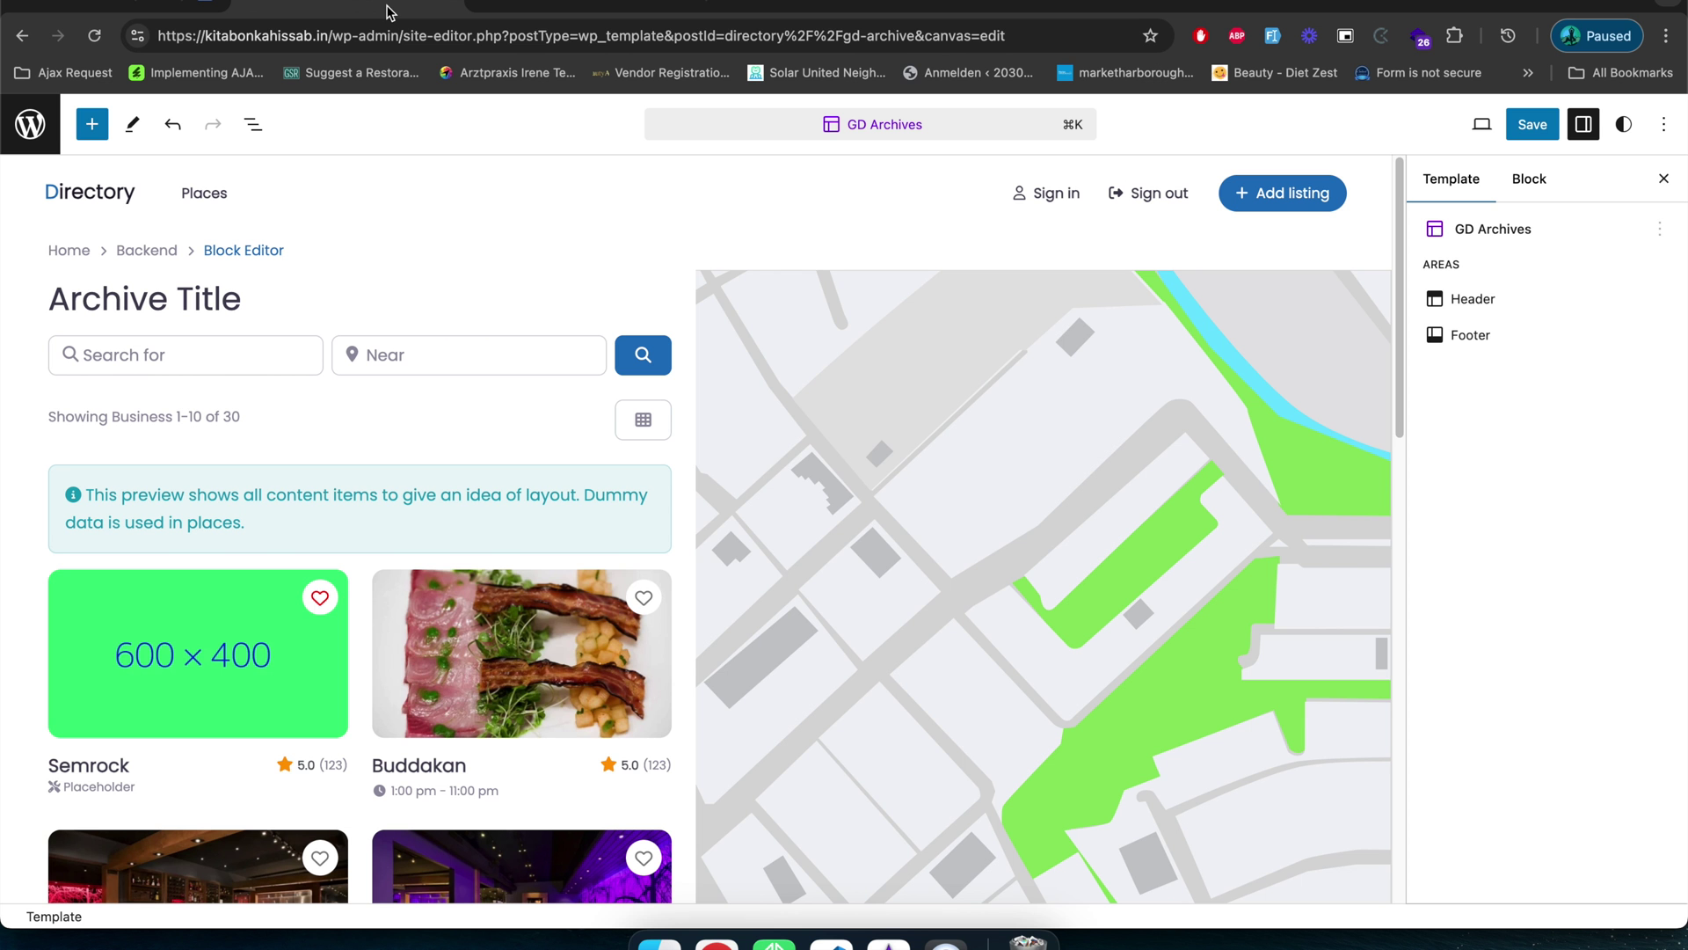
left_click(256, 130)
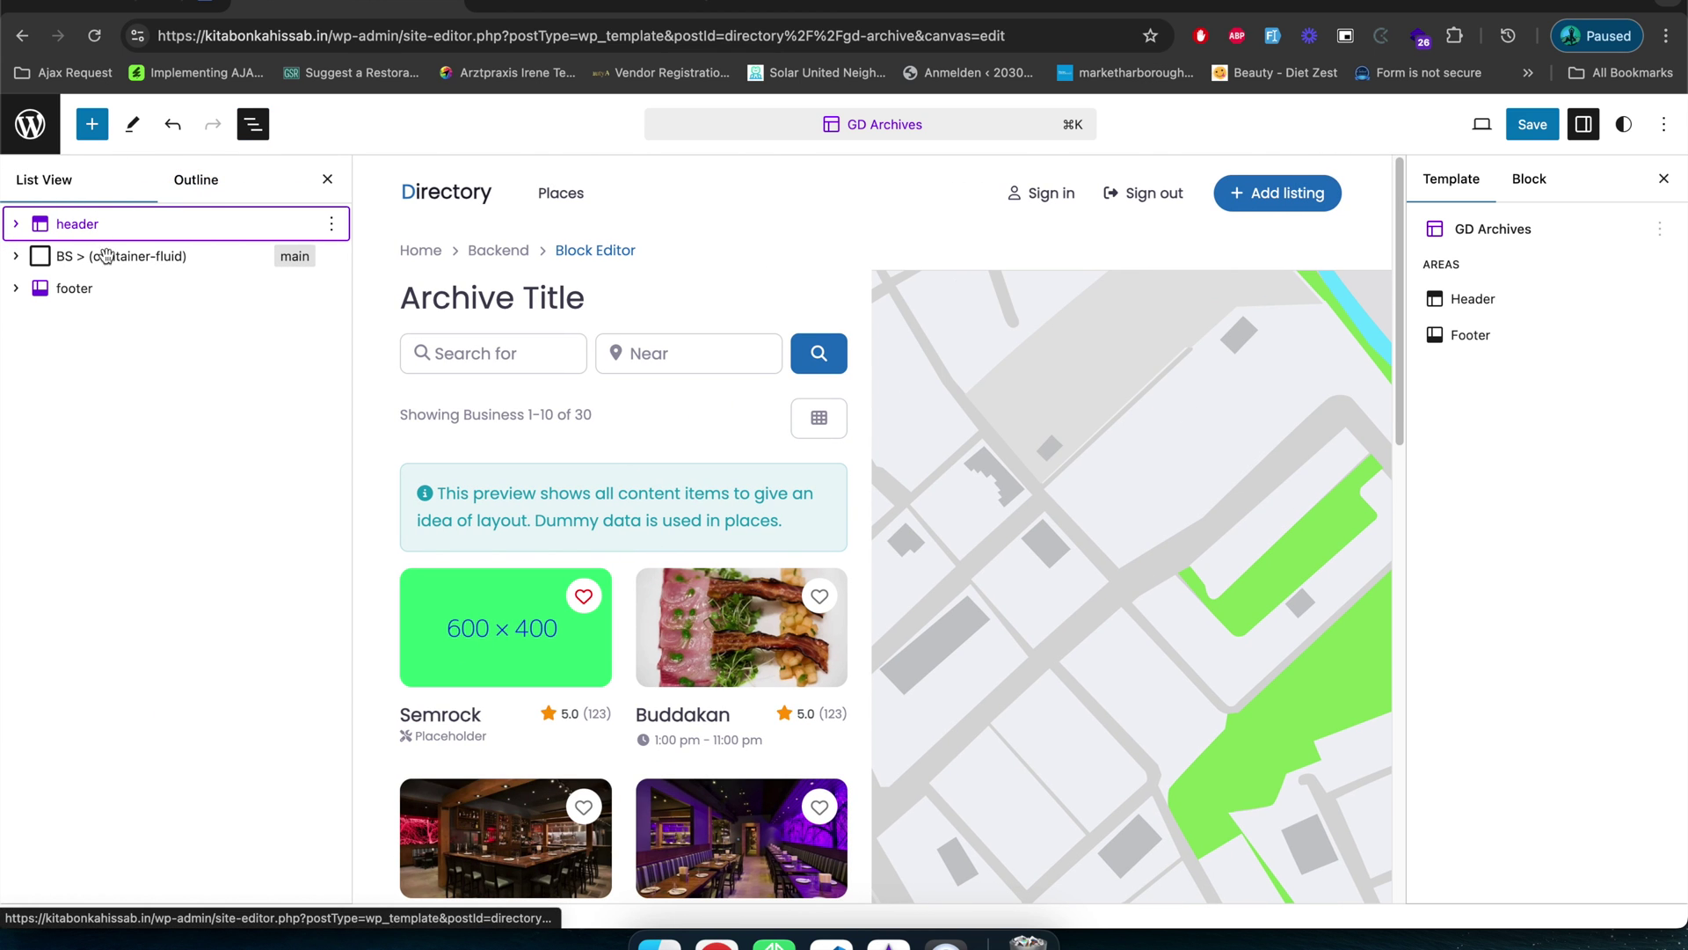
left_click(125, 224)
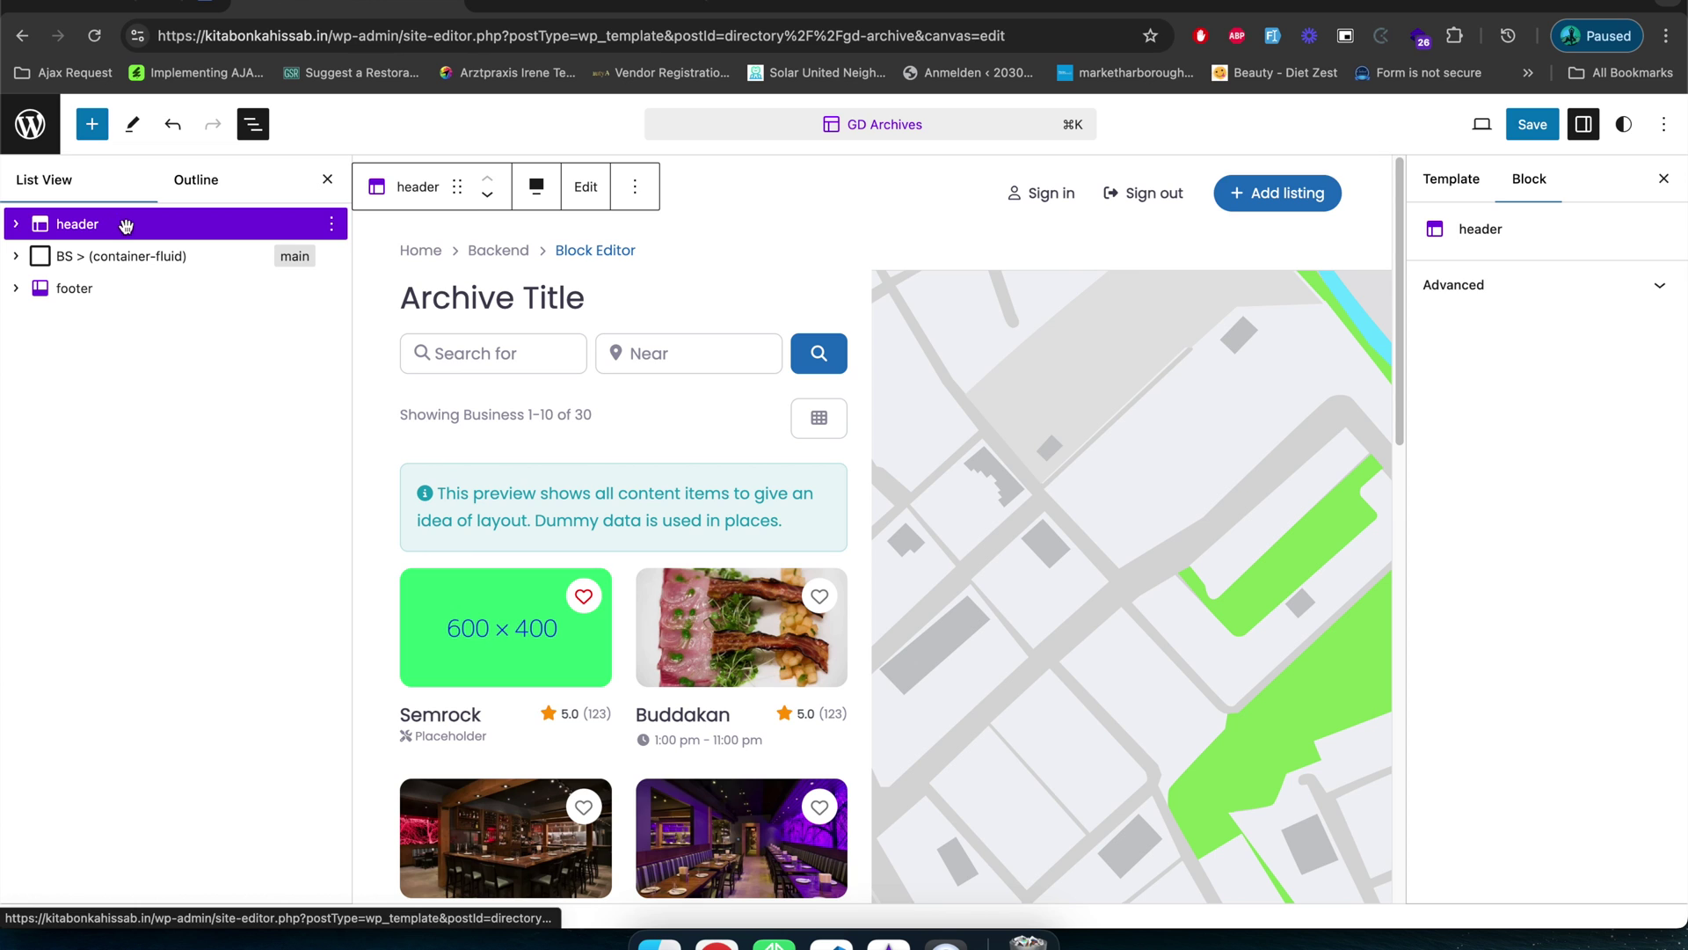
left_click(585, 197)
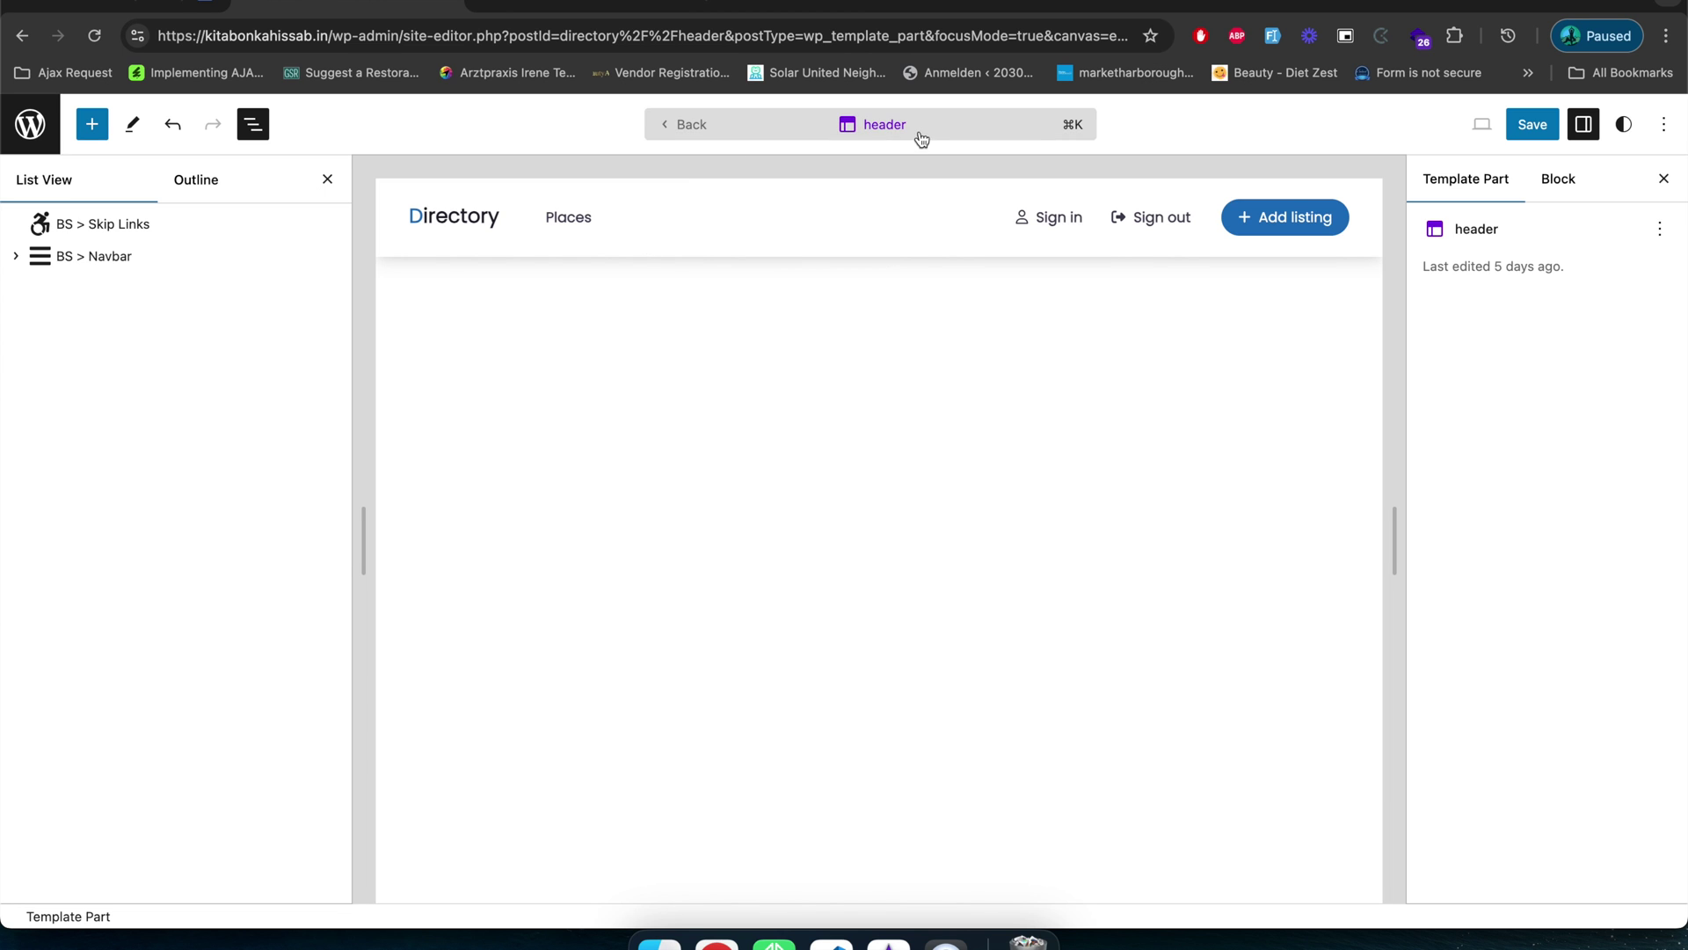
Select the header's Navbar Brand block and delete its 'Directory' text.
left_click(768, 225)
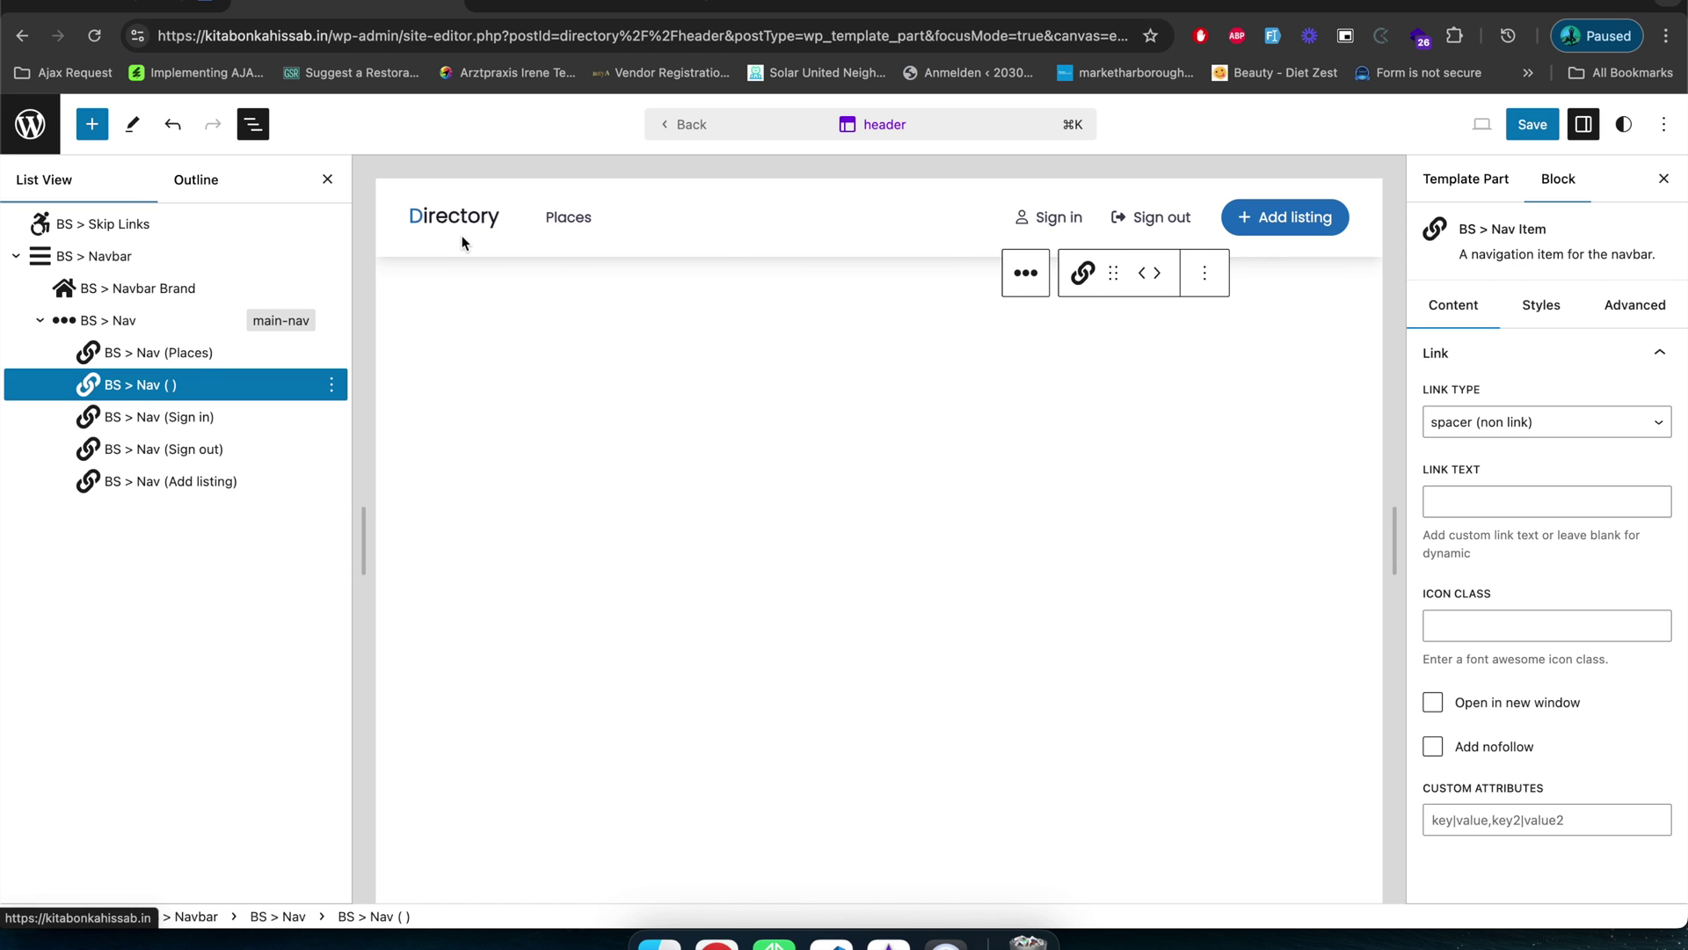
left_click(463, 243)
scroll(1575, 779, "down", 5)
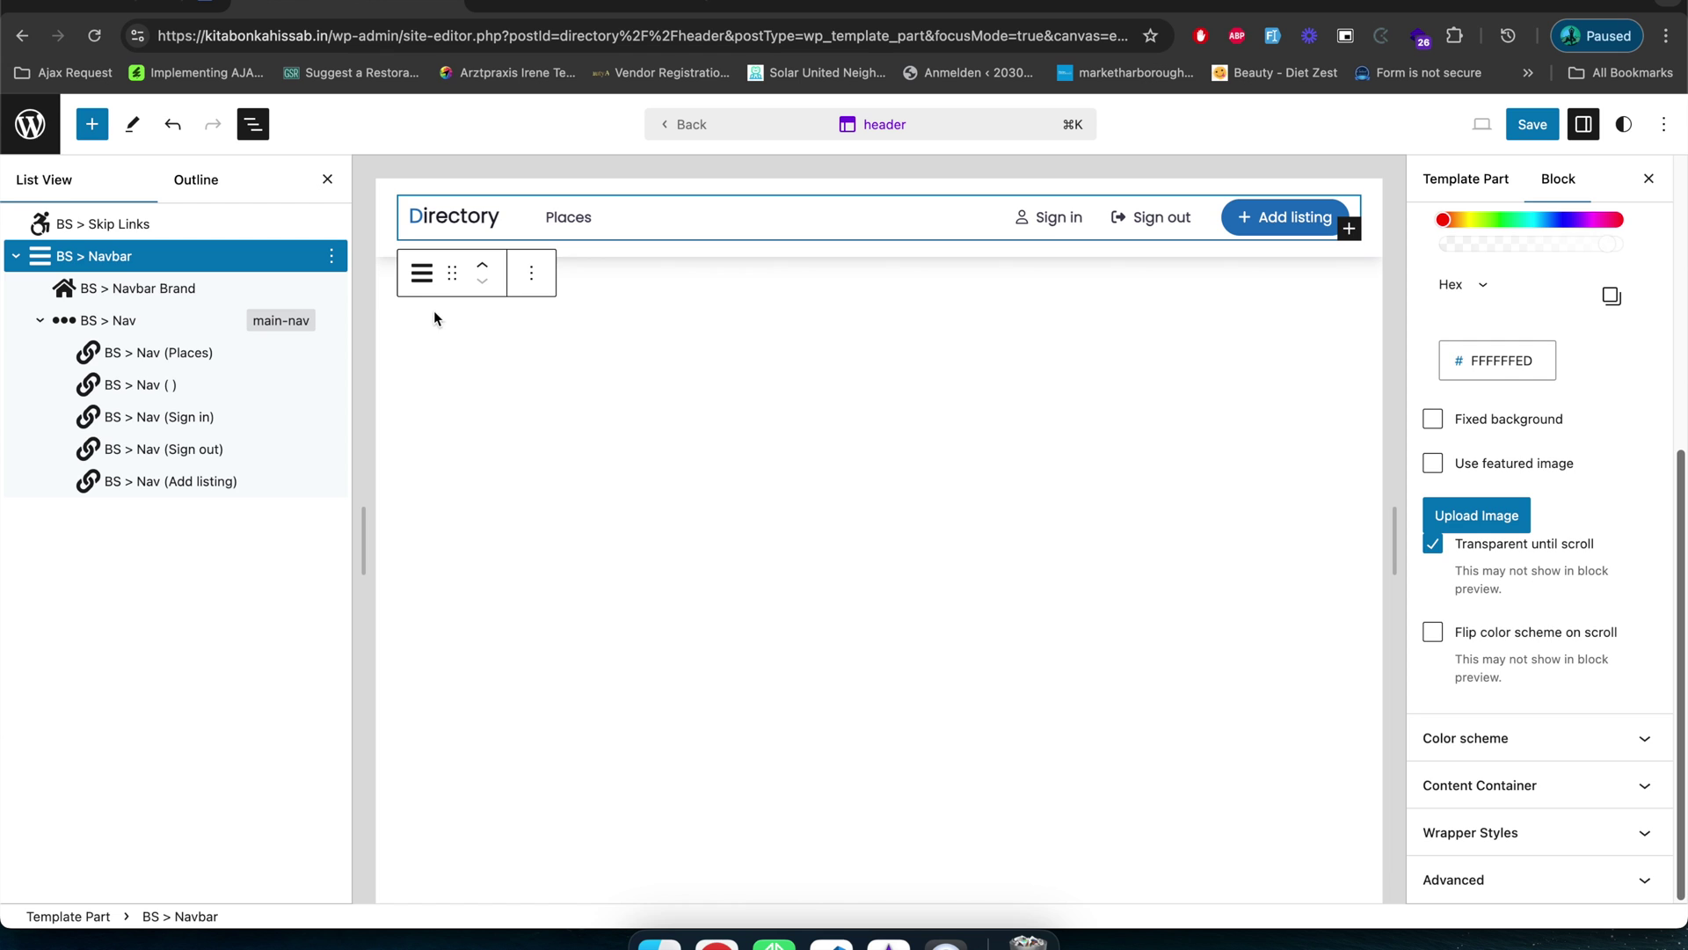
left_click(156, 285)
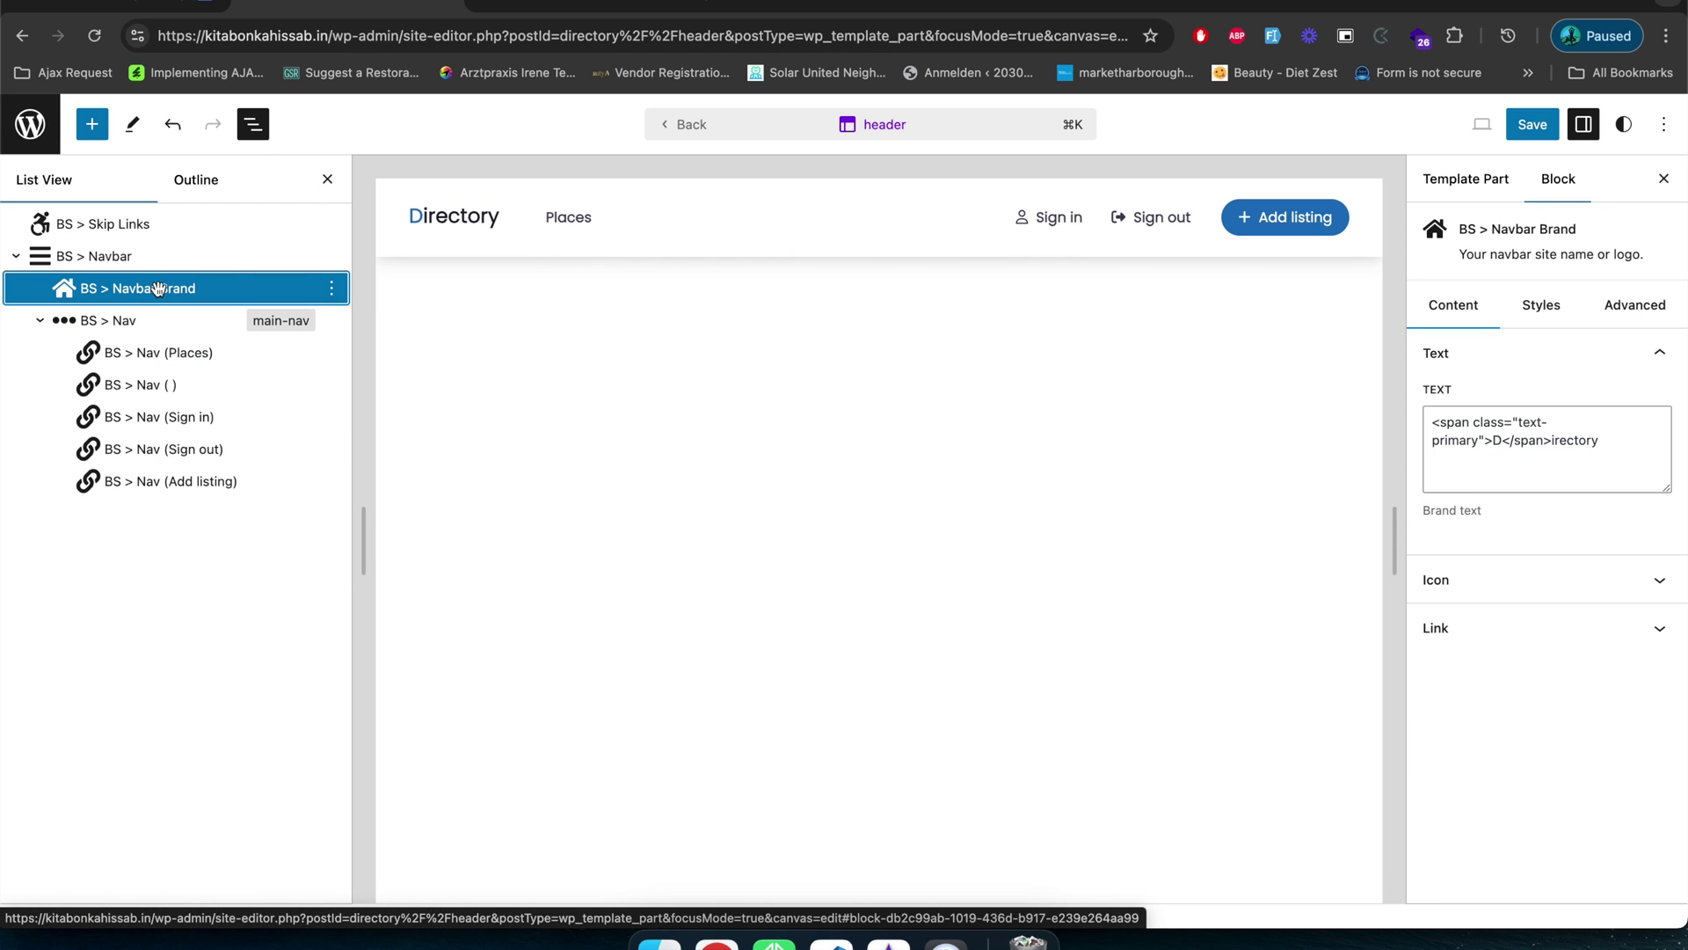
triple_click(1603, 451)
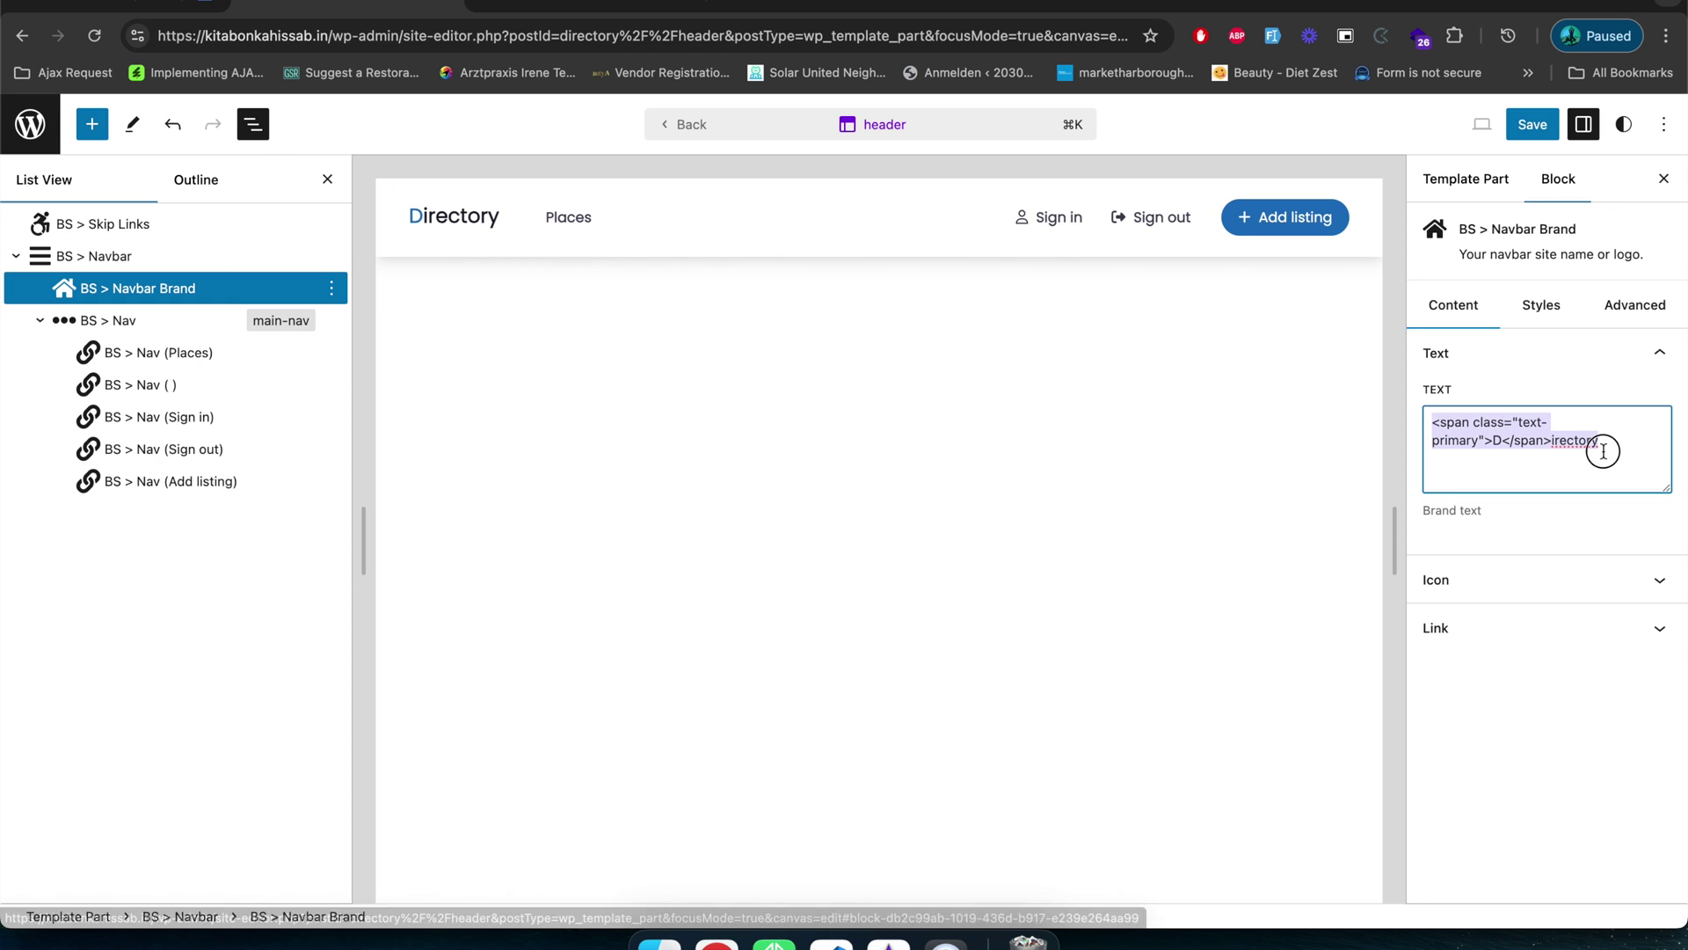
key("BackSpace")
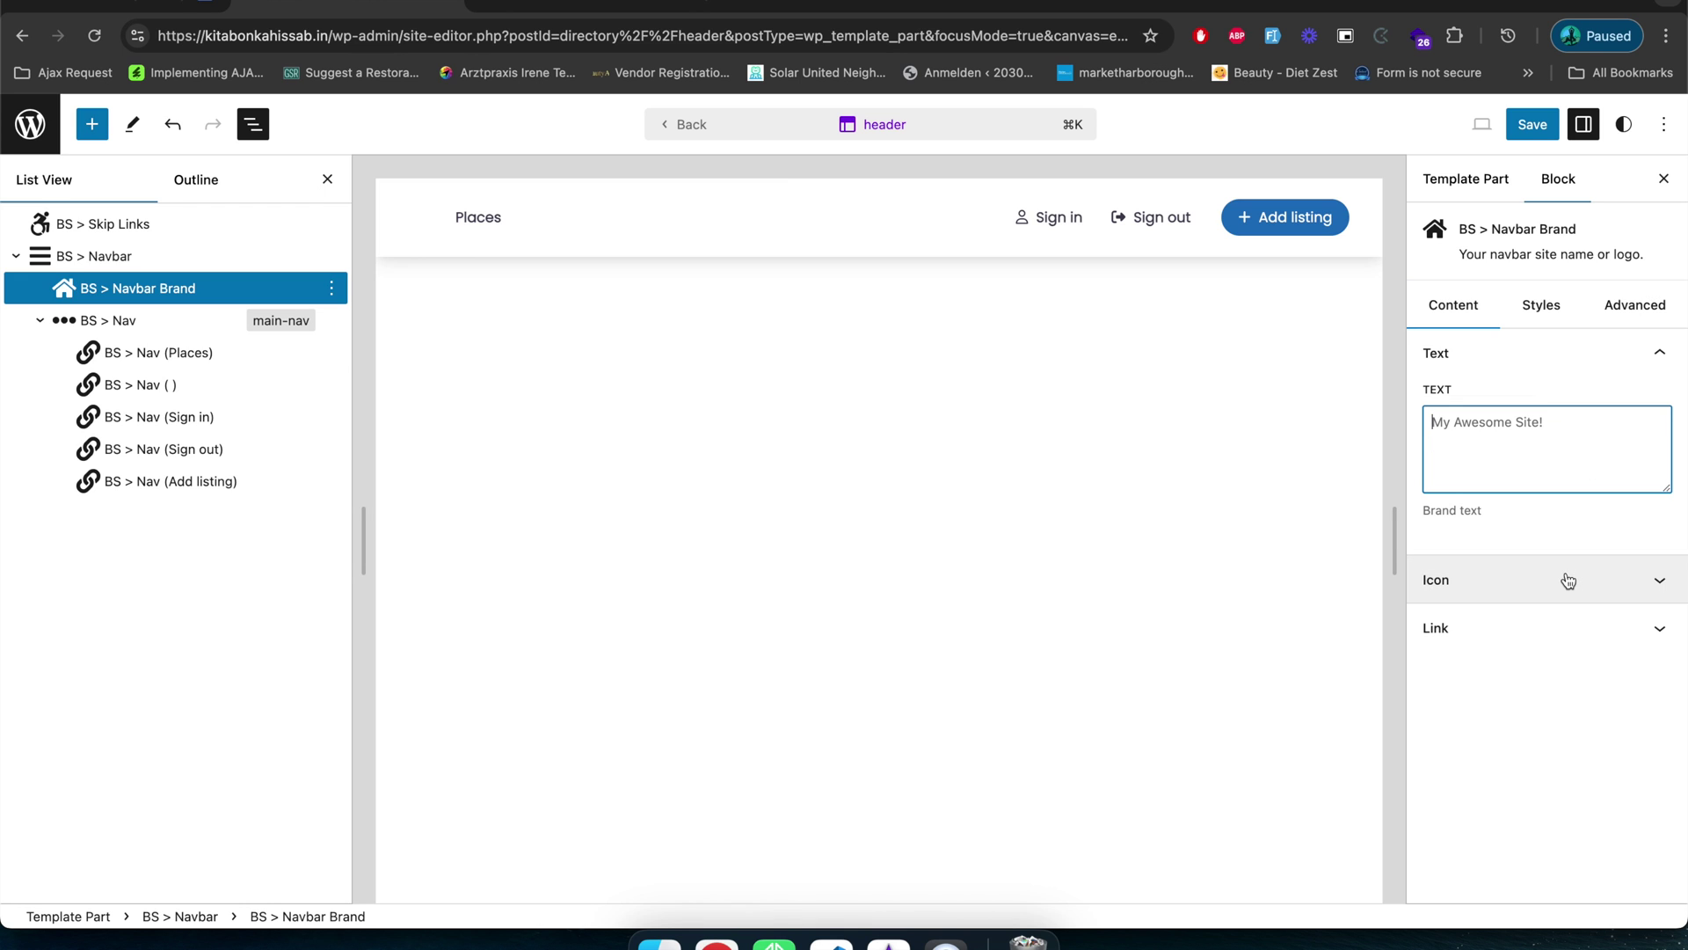
left_click(1564, 579)
Set the Buddy Directory logo from the Media Library as the brand icon.
left_click(1492, 626)
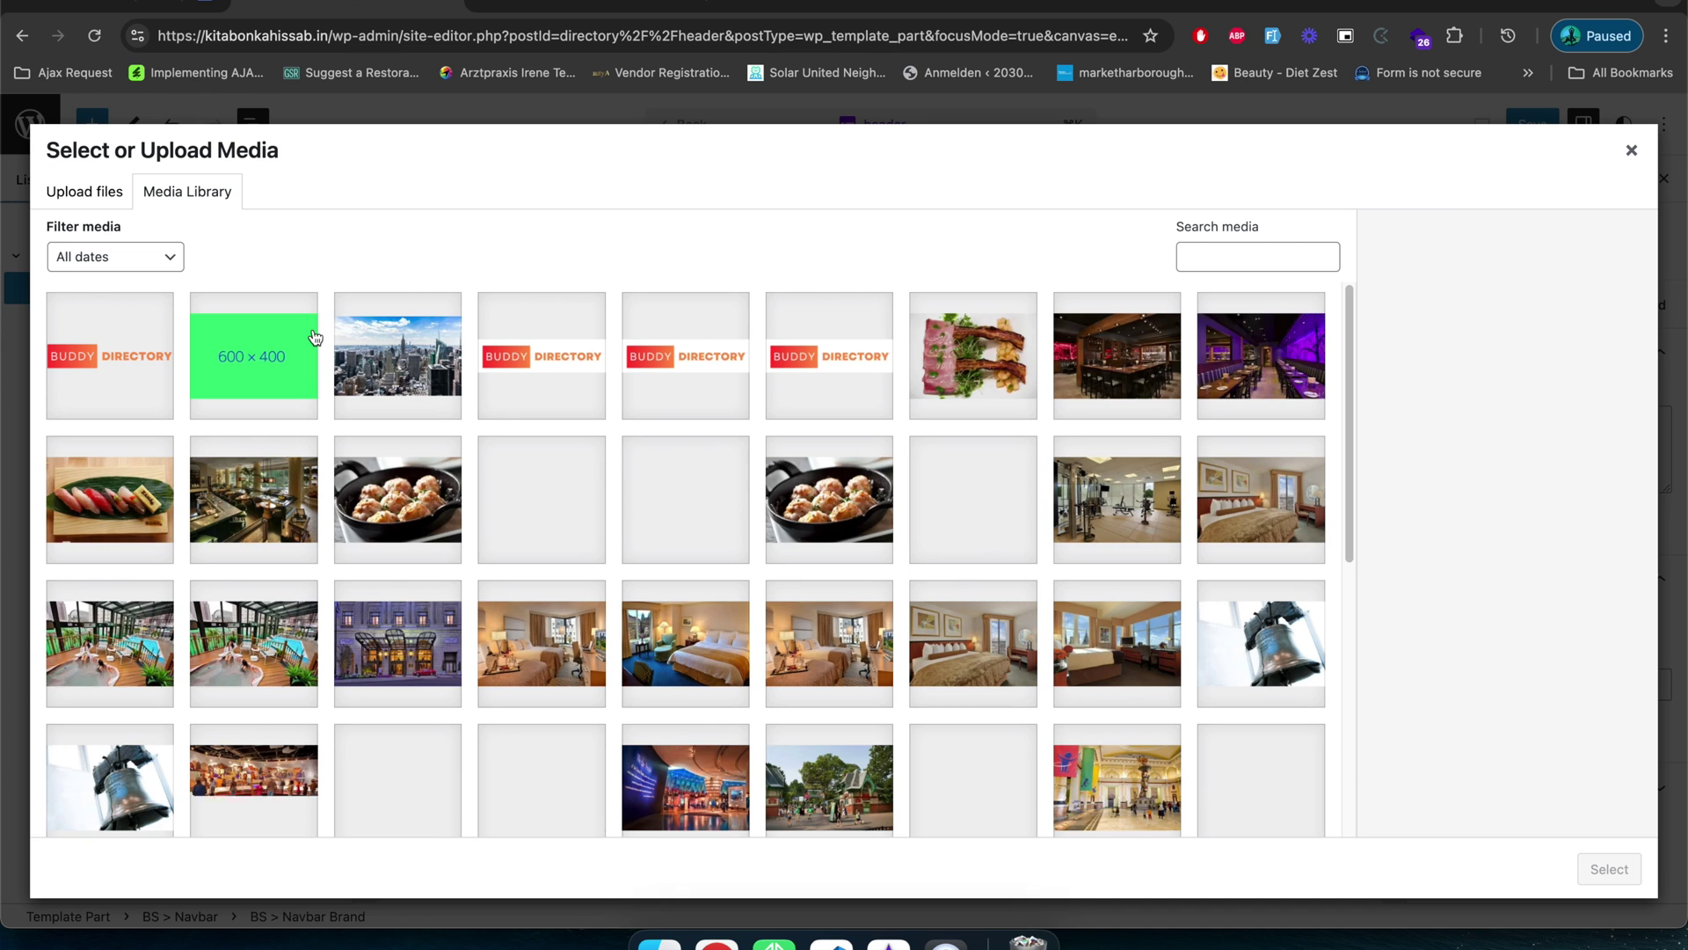
left_click(130, 376)
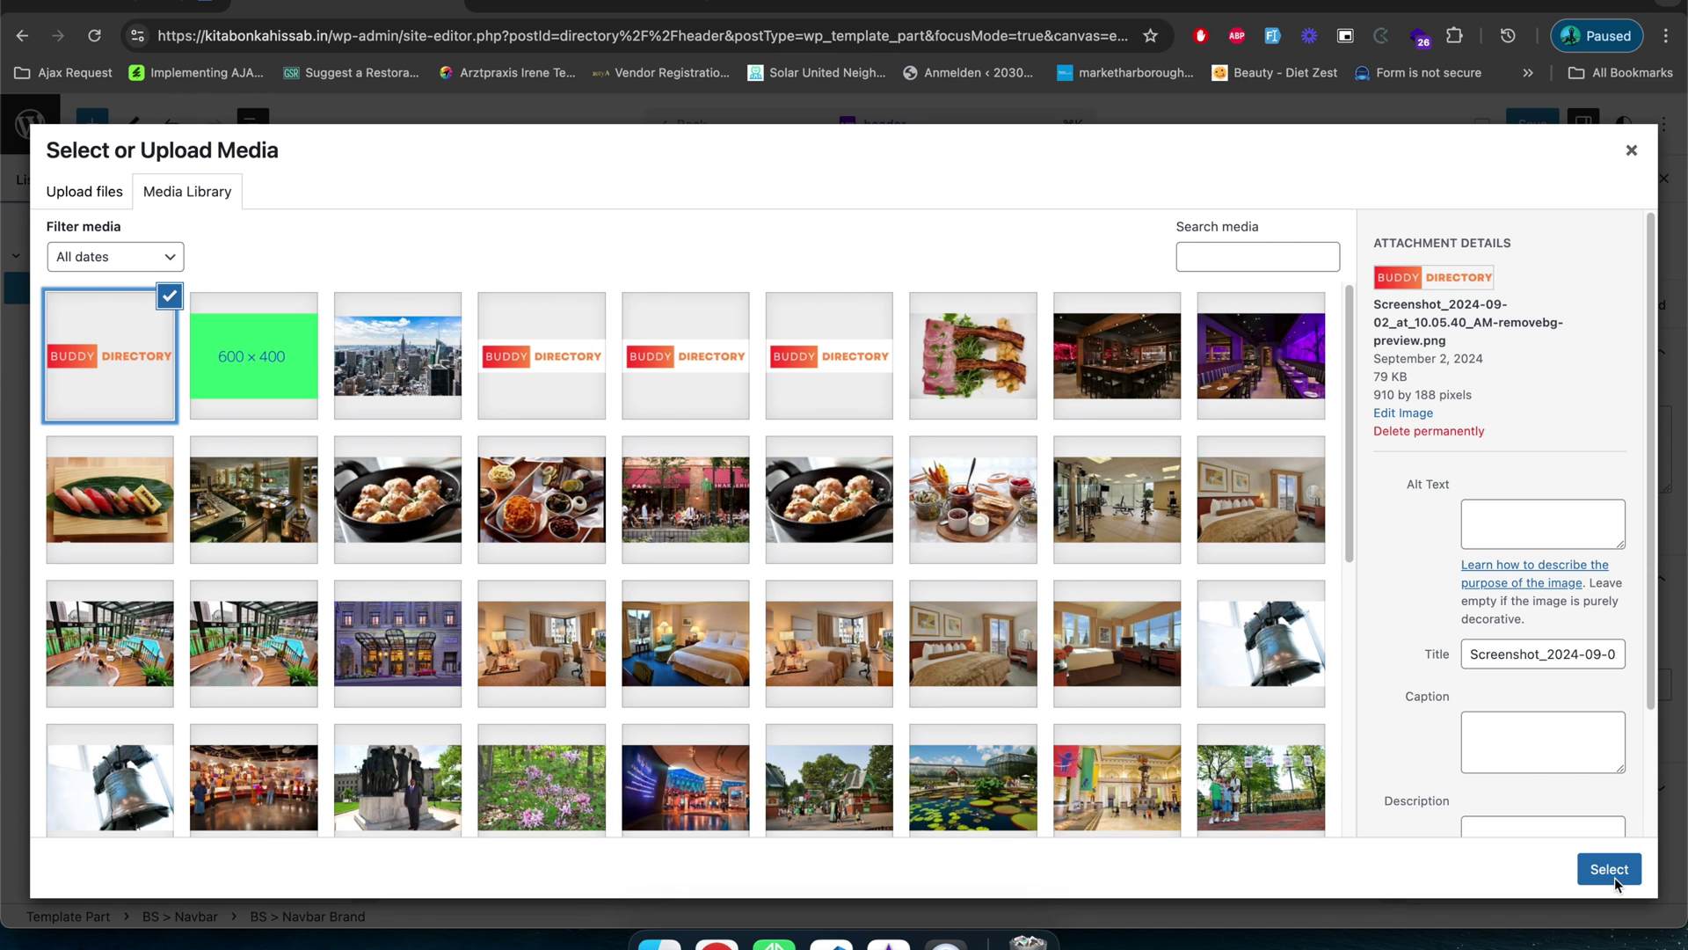
left_click(1616, 874)
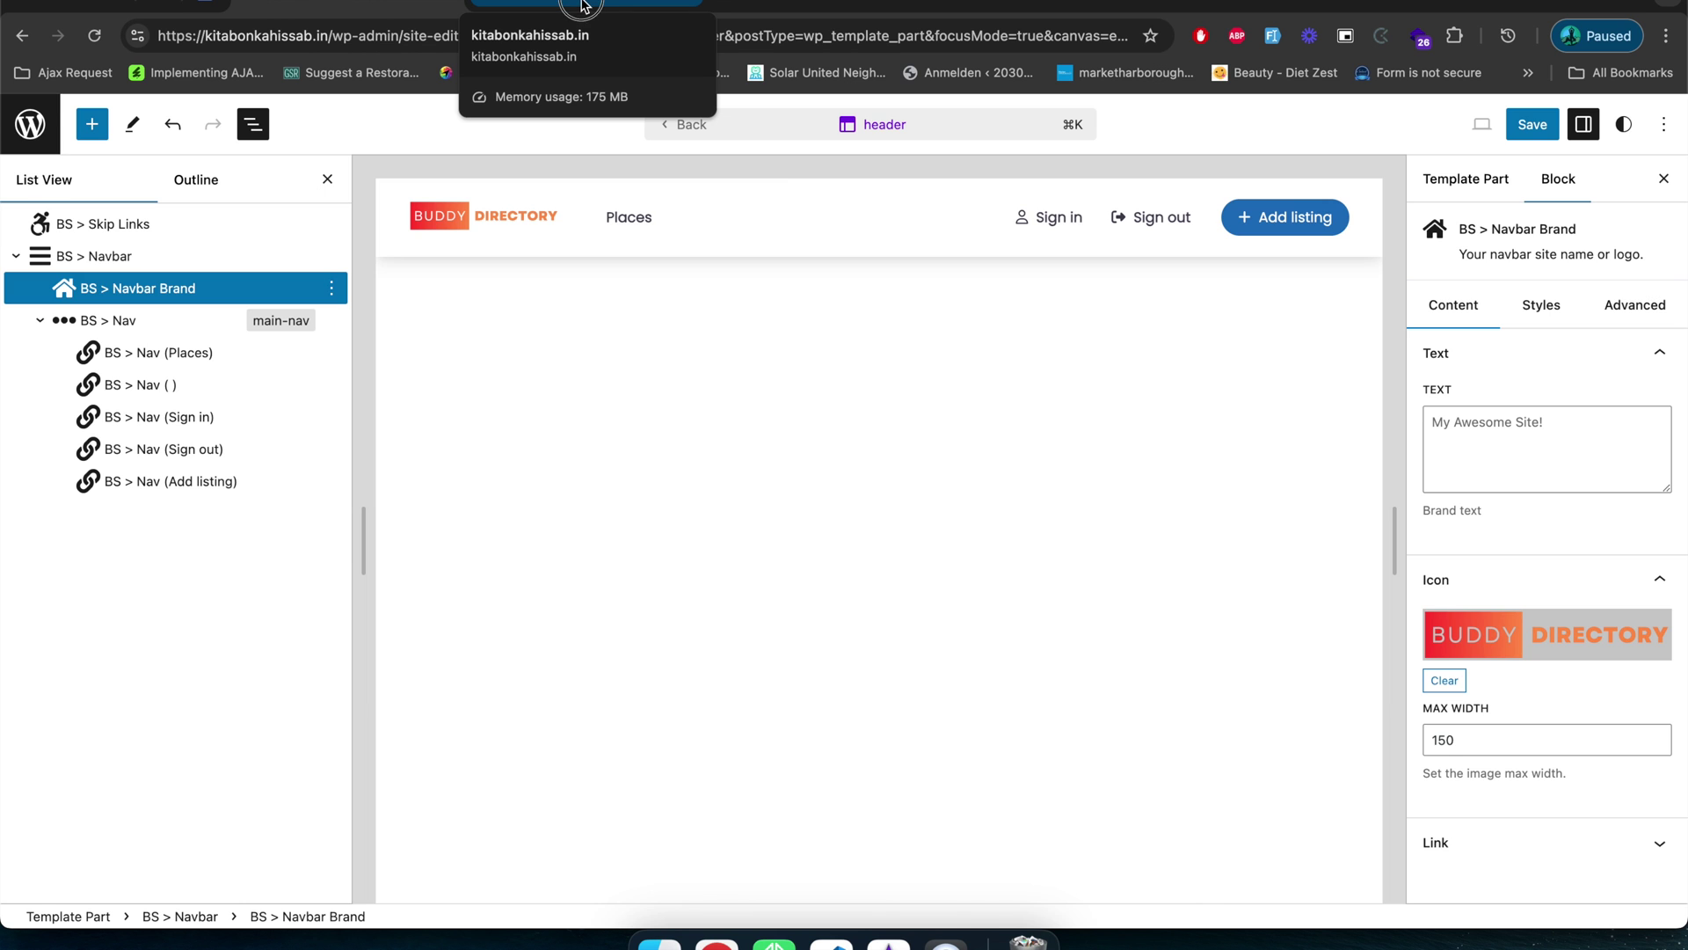
left_click(580, 5)
Go from the Dashboard to the site editor's Patterns, General template parts.
mouse_move(92, 114)
left_click(79, 149)
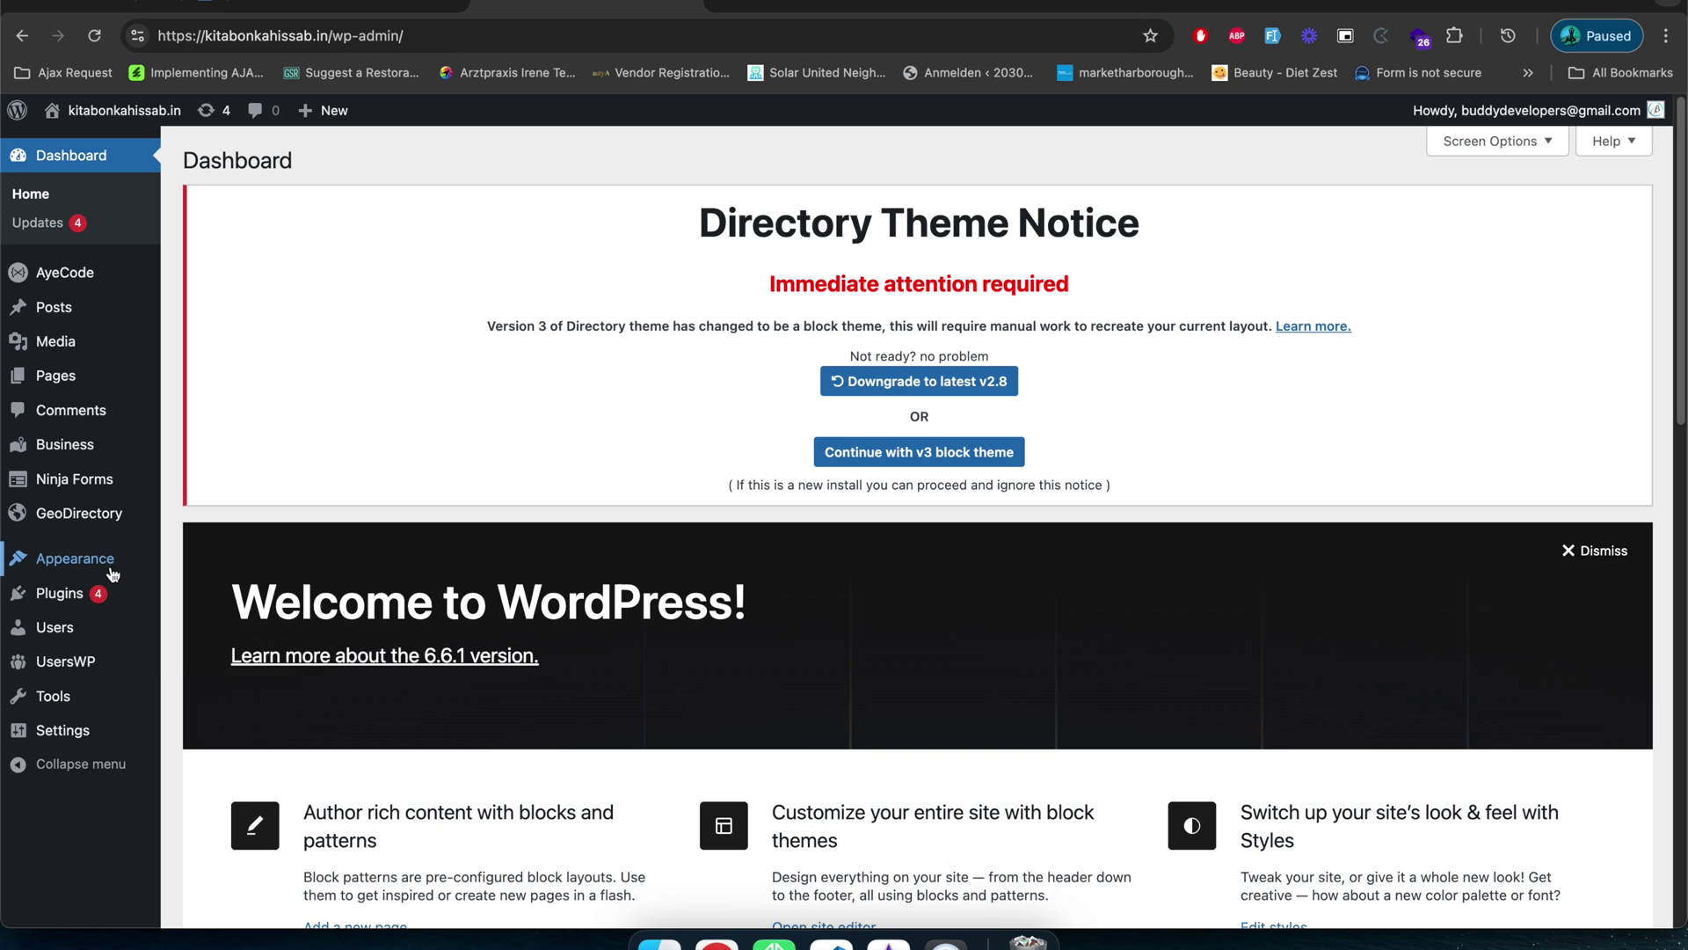
mouse_move(227, 588)
left_click(229, 591)
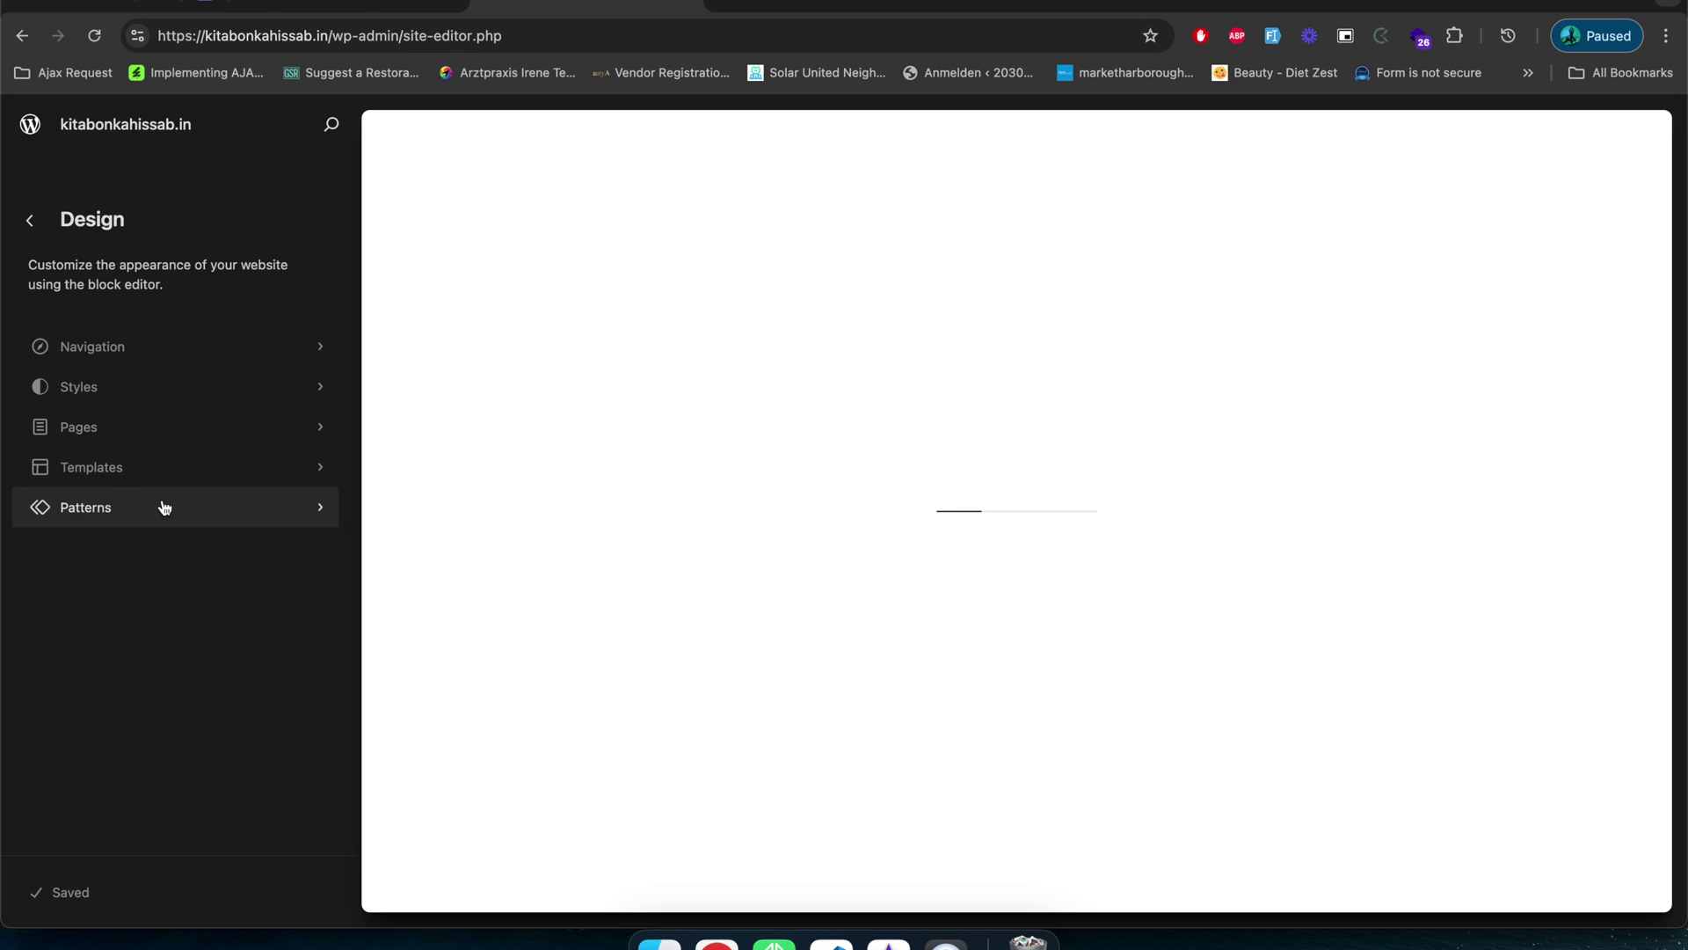
left_click(162, 498)
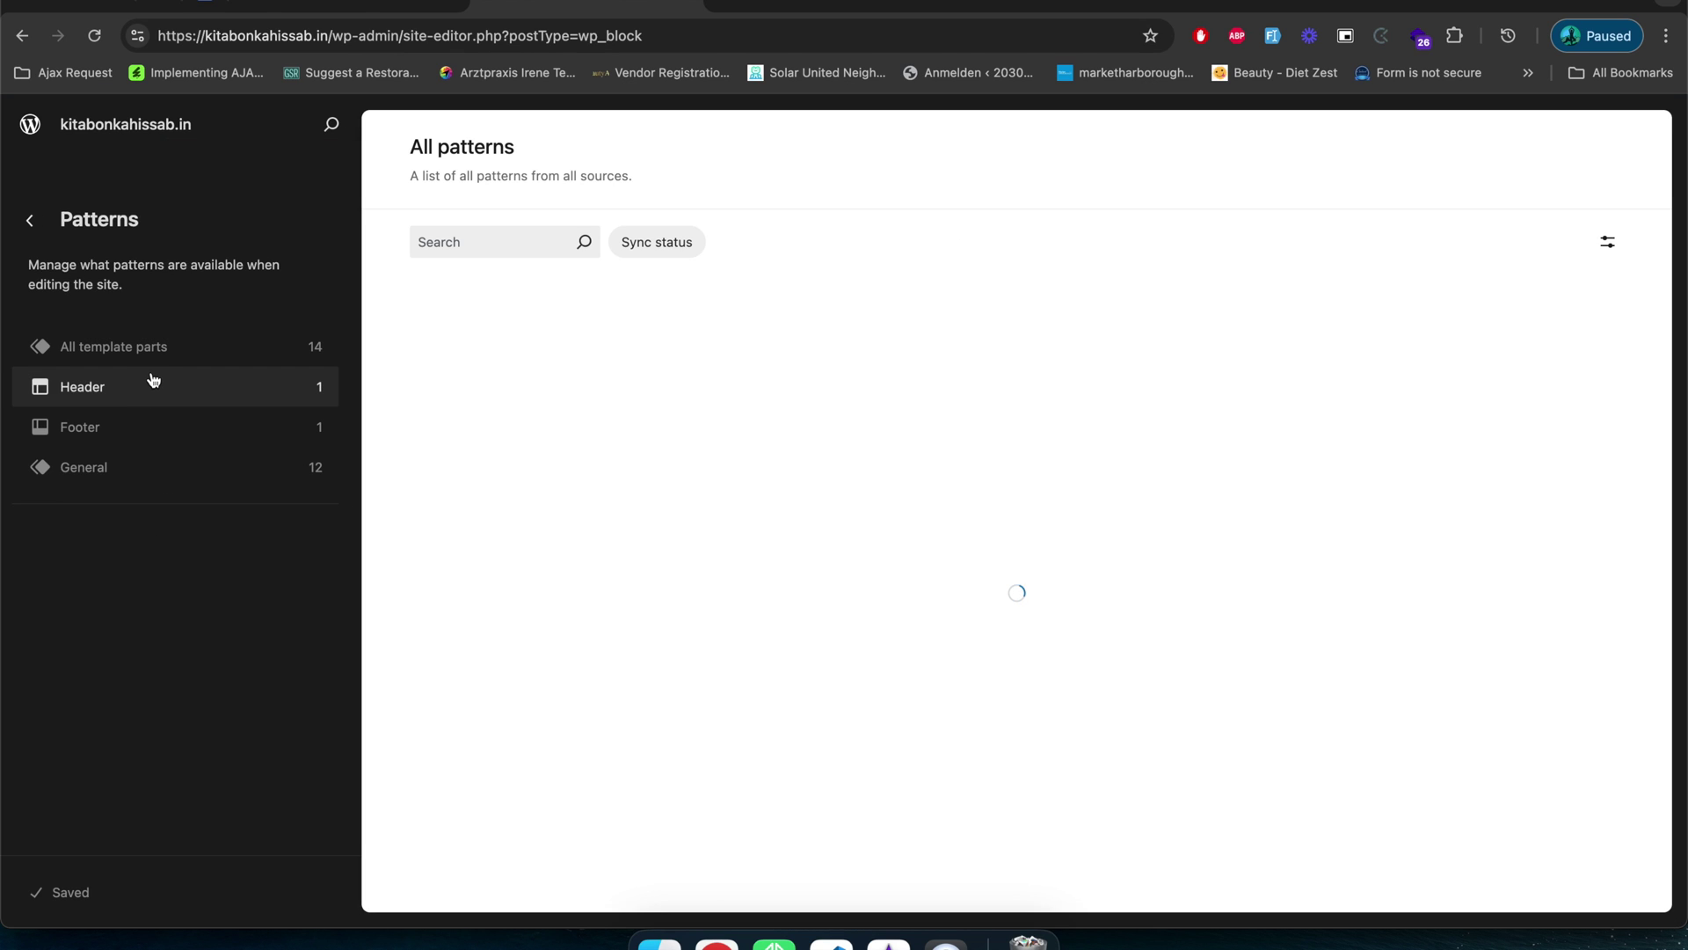
left_click(126, 465)
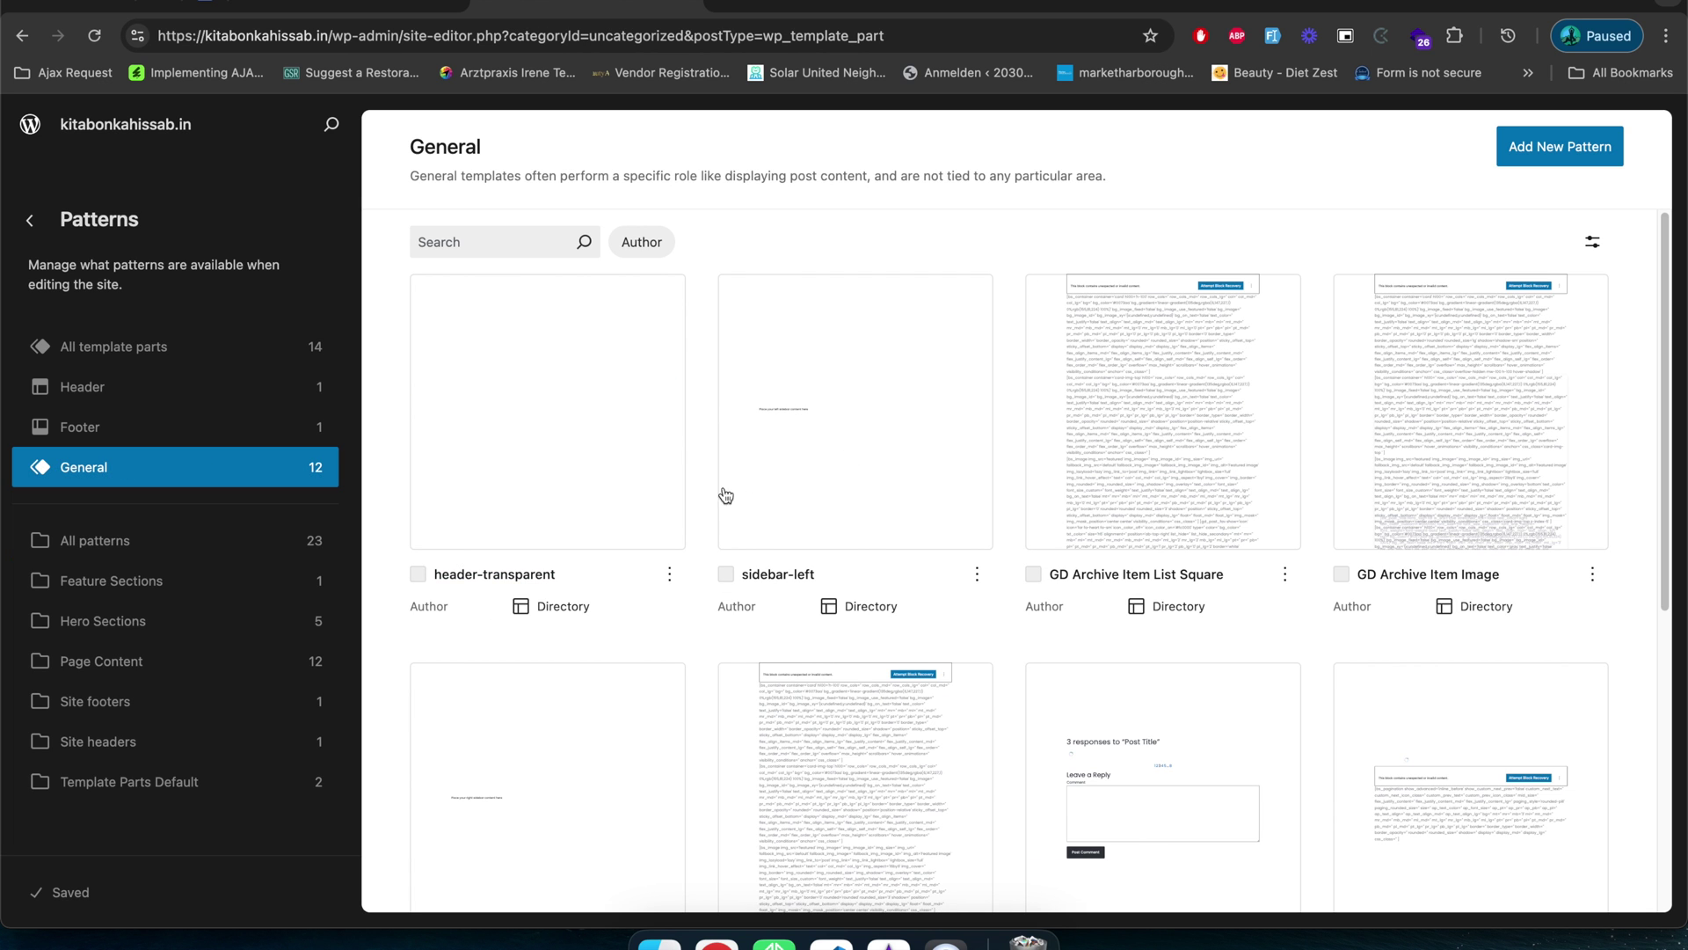
Browse the General template parts and open header-transparent for editing.
right_click(541, 418)
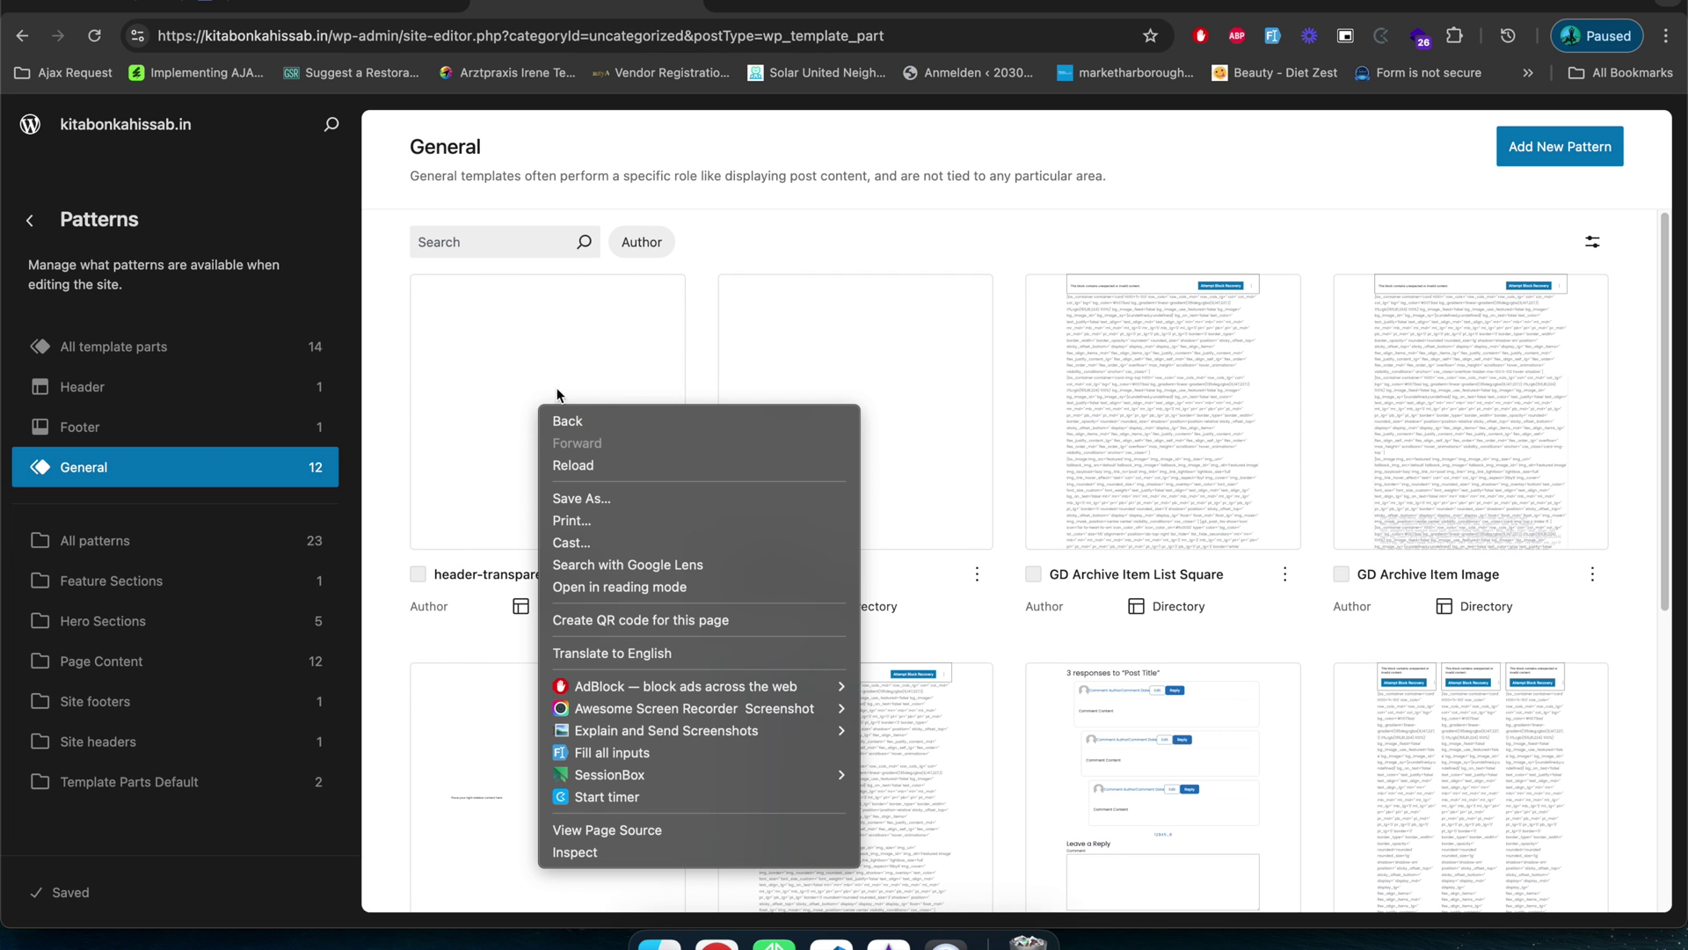
left_click(852, 226)
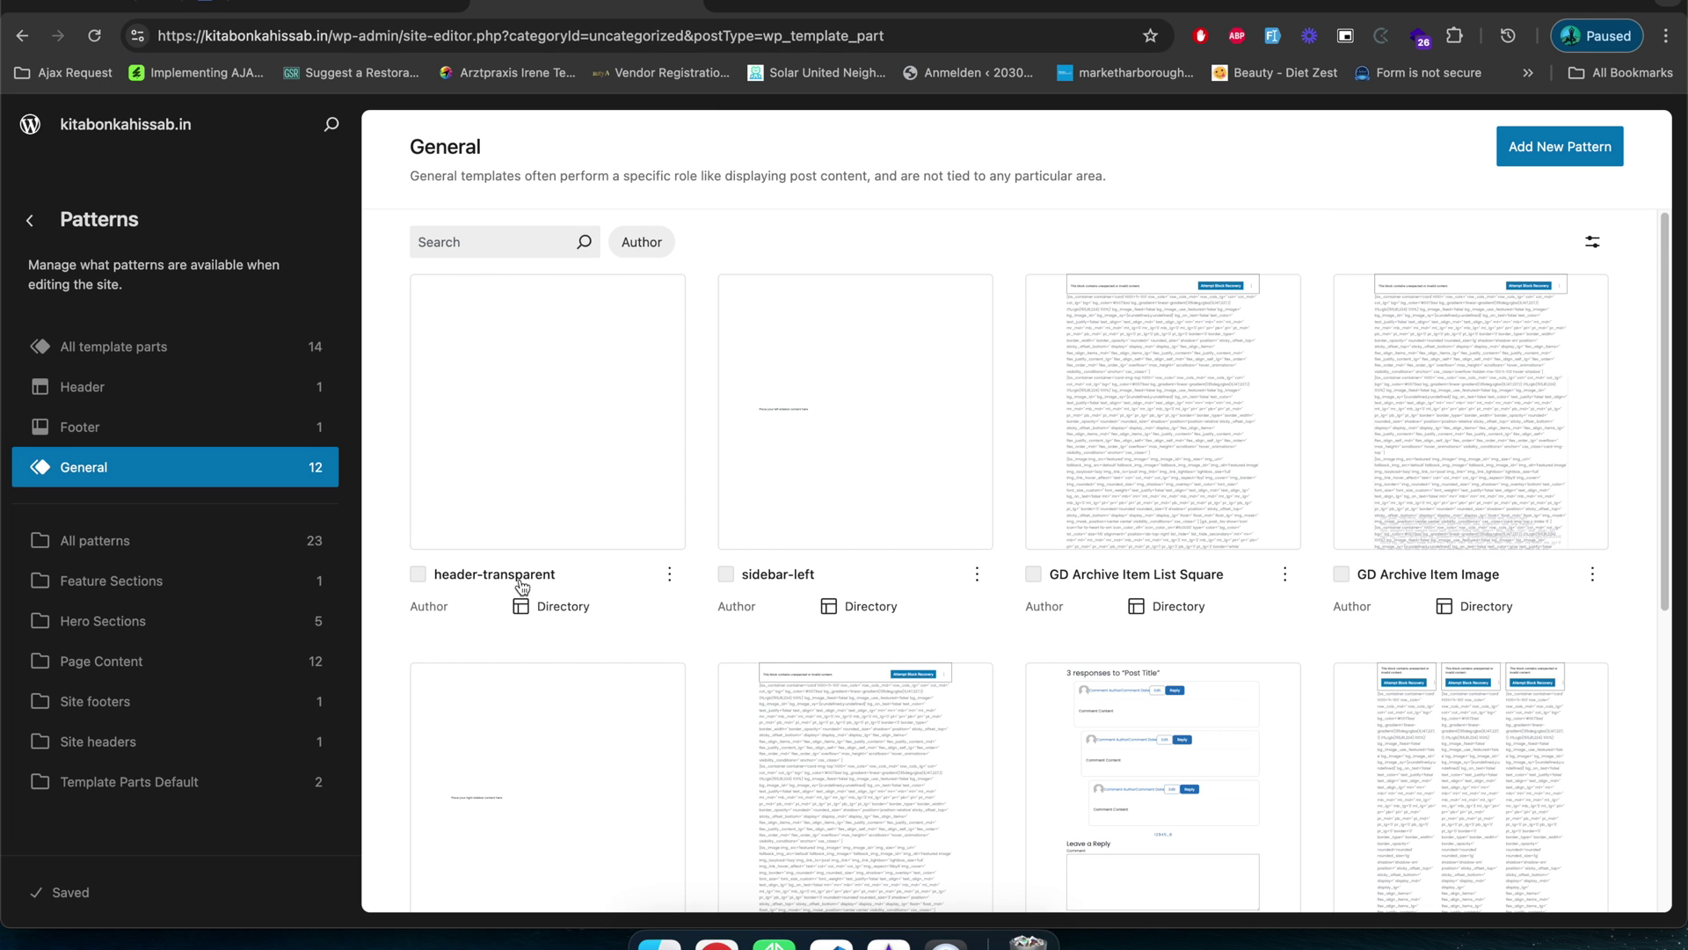
scroll(764, 661, "down", 3)
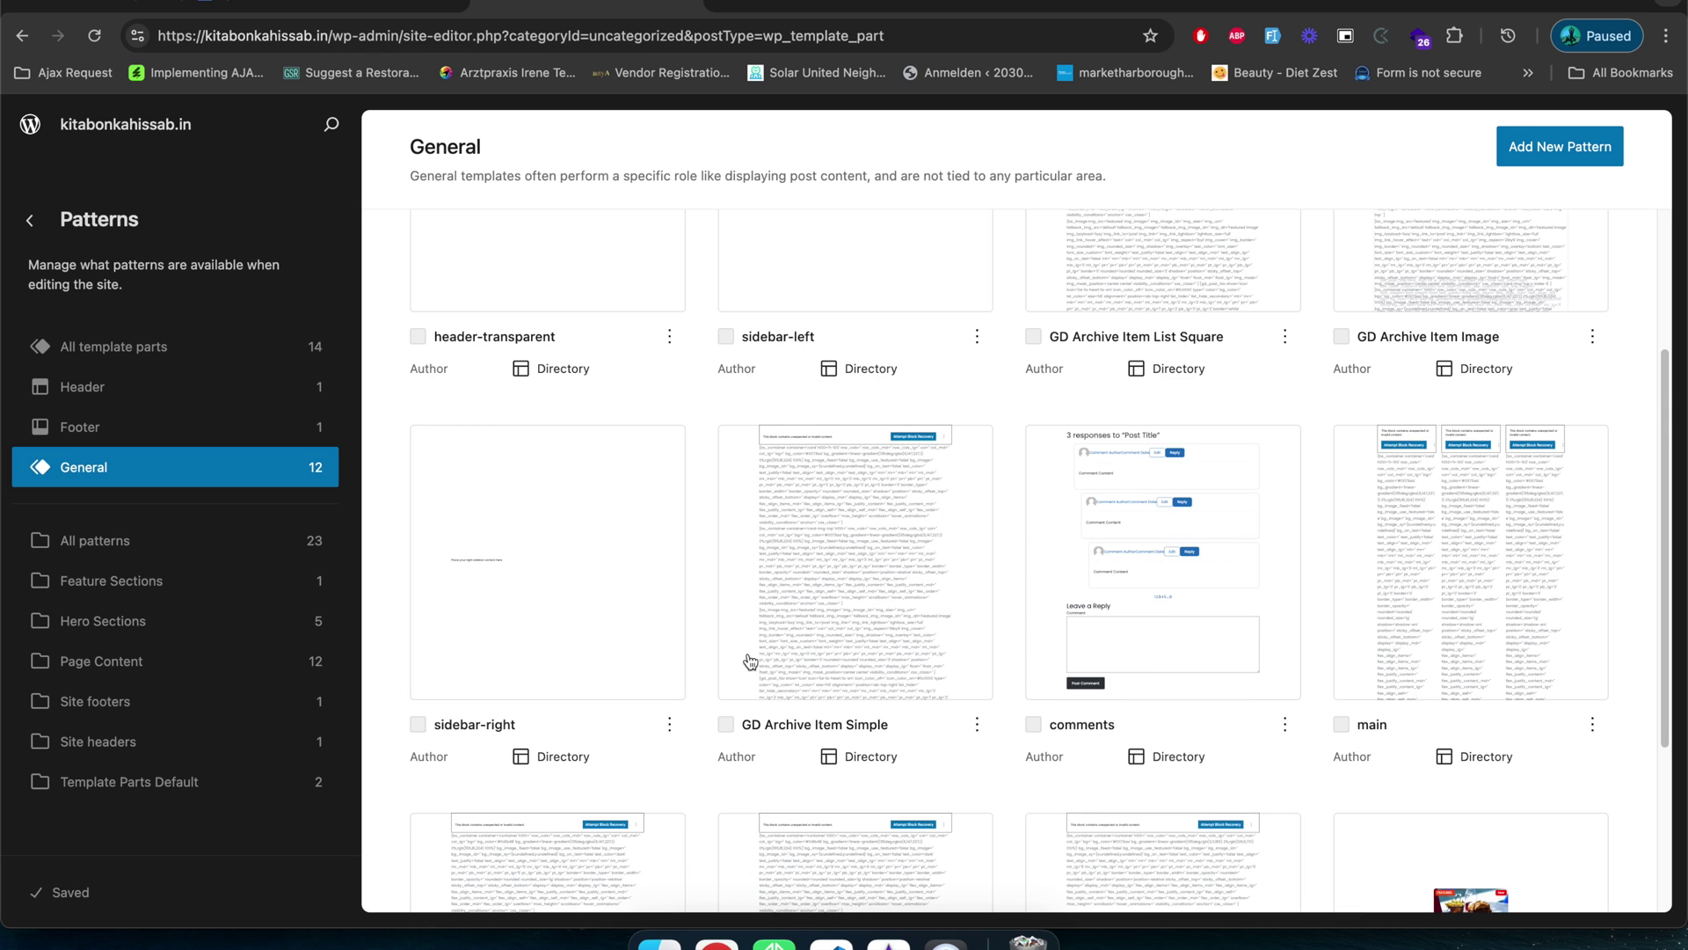
scroll(750, 662, "down", 3)
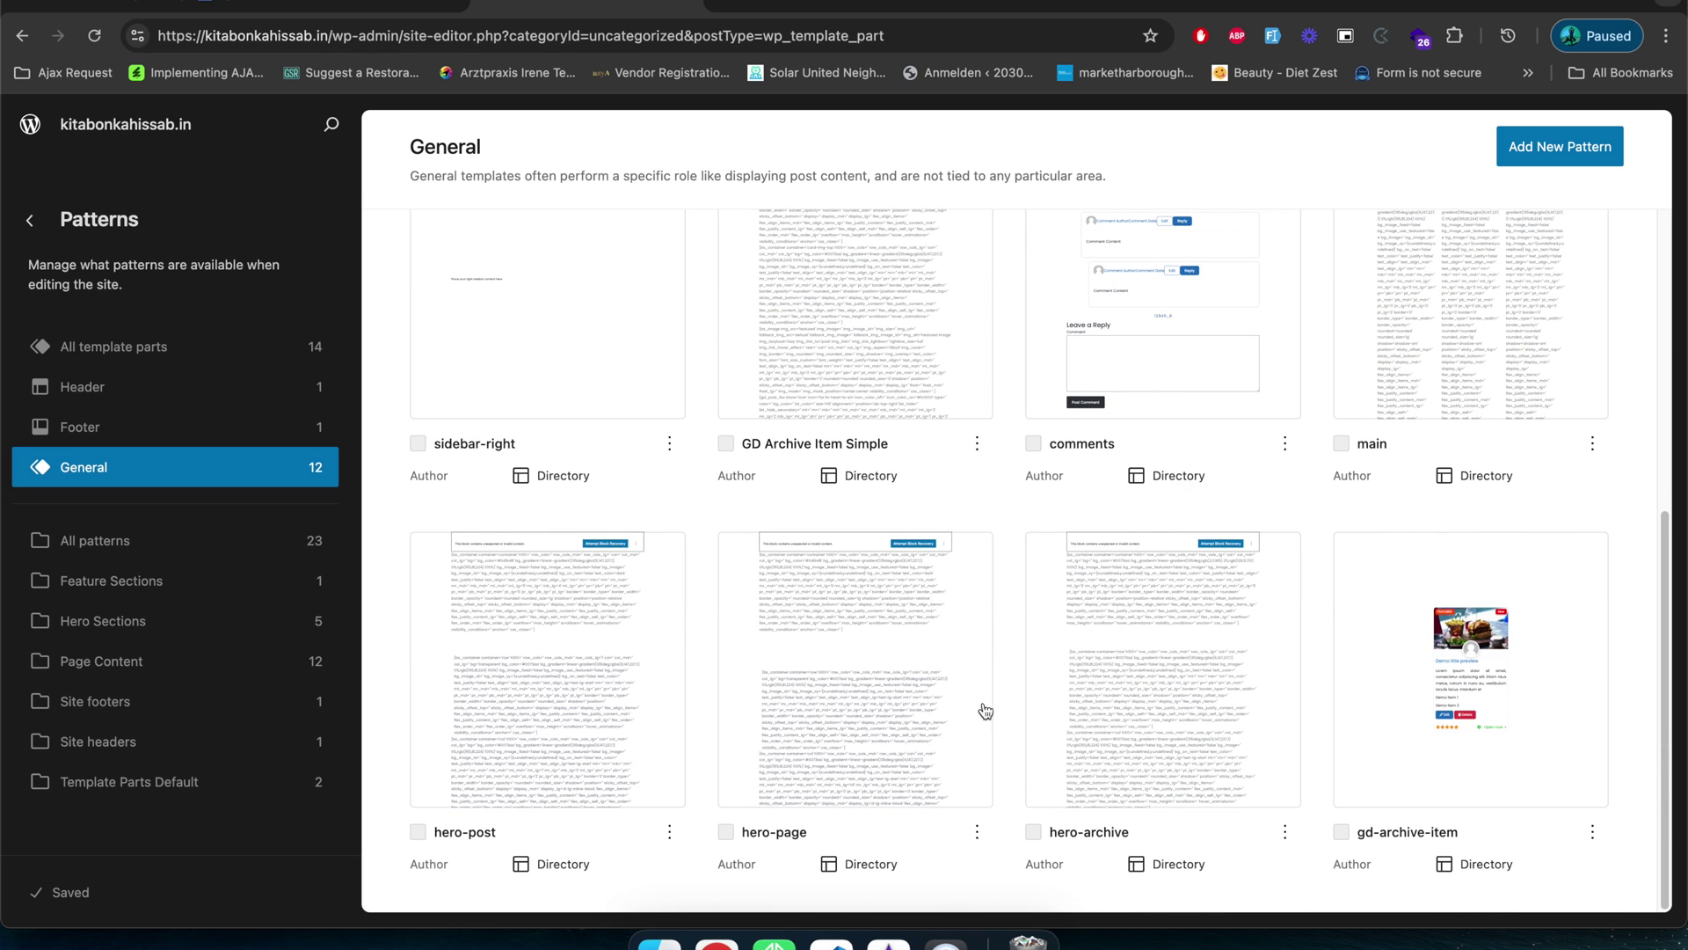
scroll(1047, 810, "up", 4)
scroll(1048, 810, "down", 4)
scroll(1047, 809, "up", 5)
left_click(577, 413)
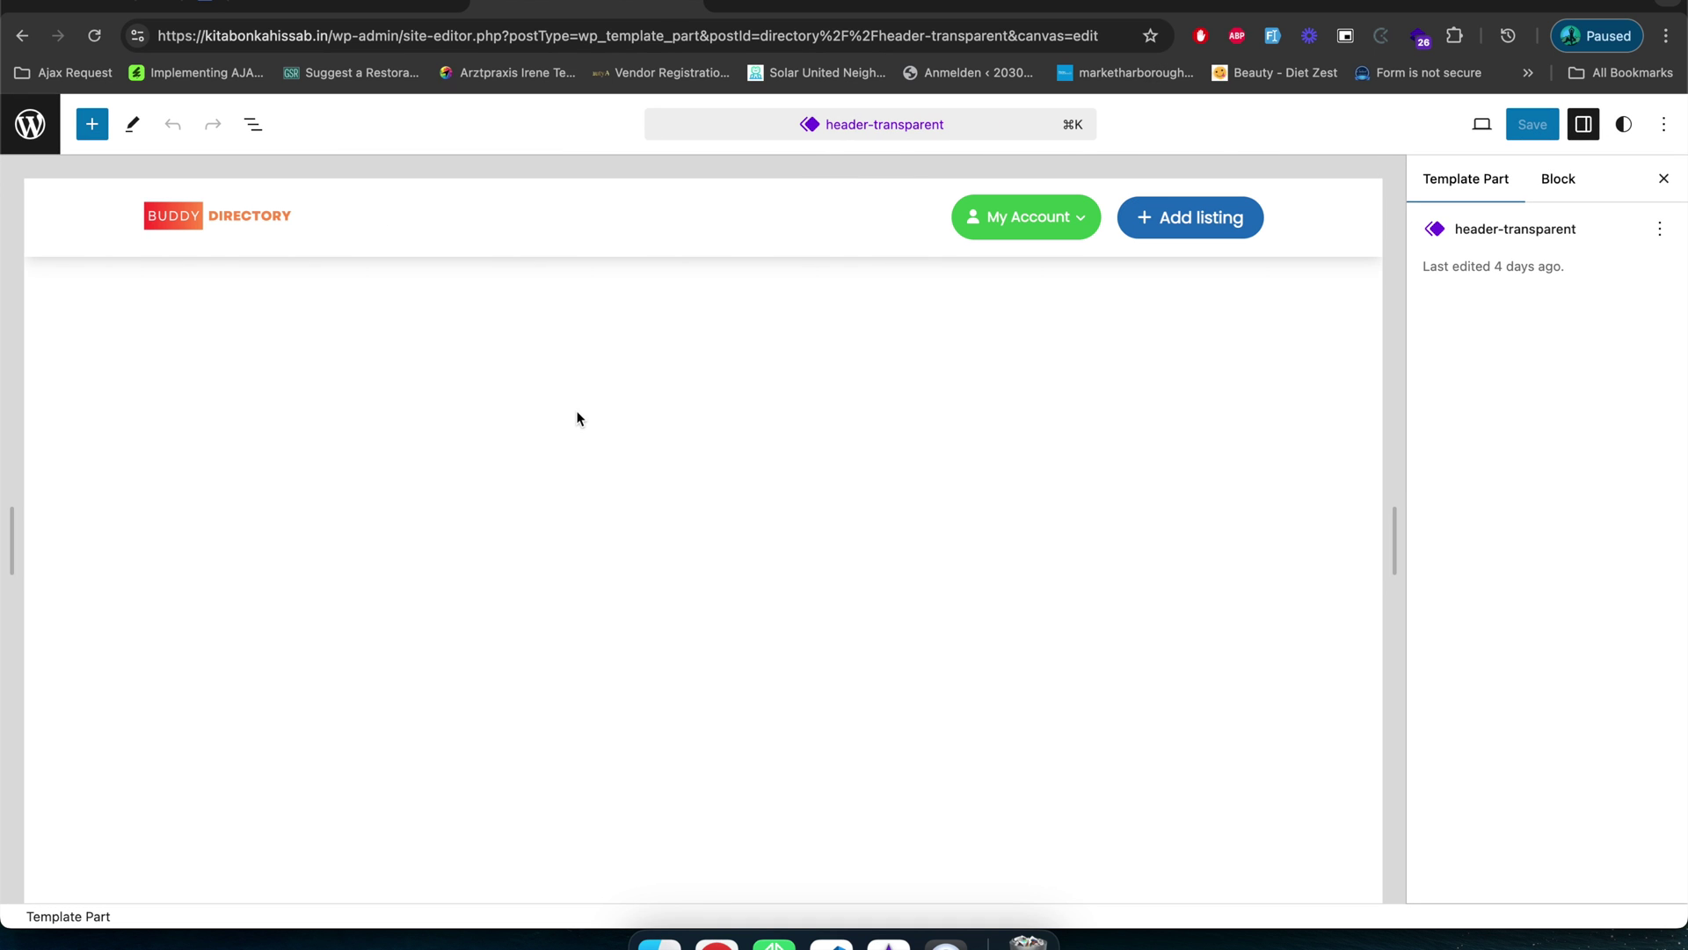
In List View, expand the Navbar block and copy it.
left_click(253, 124)
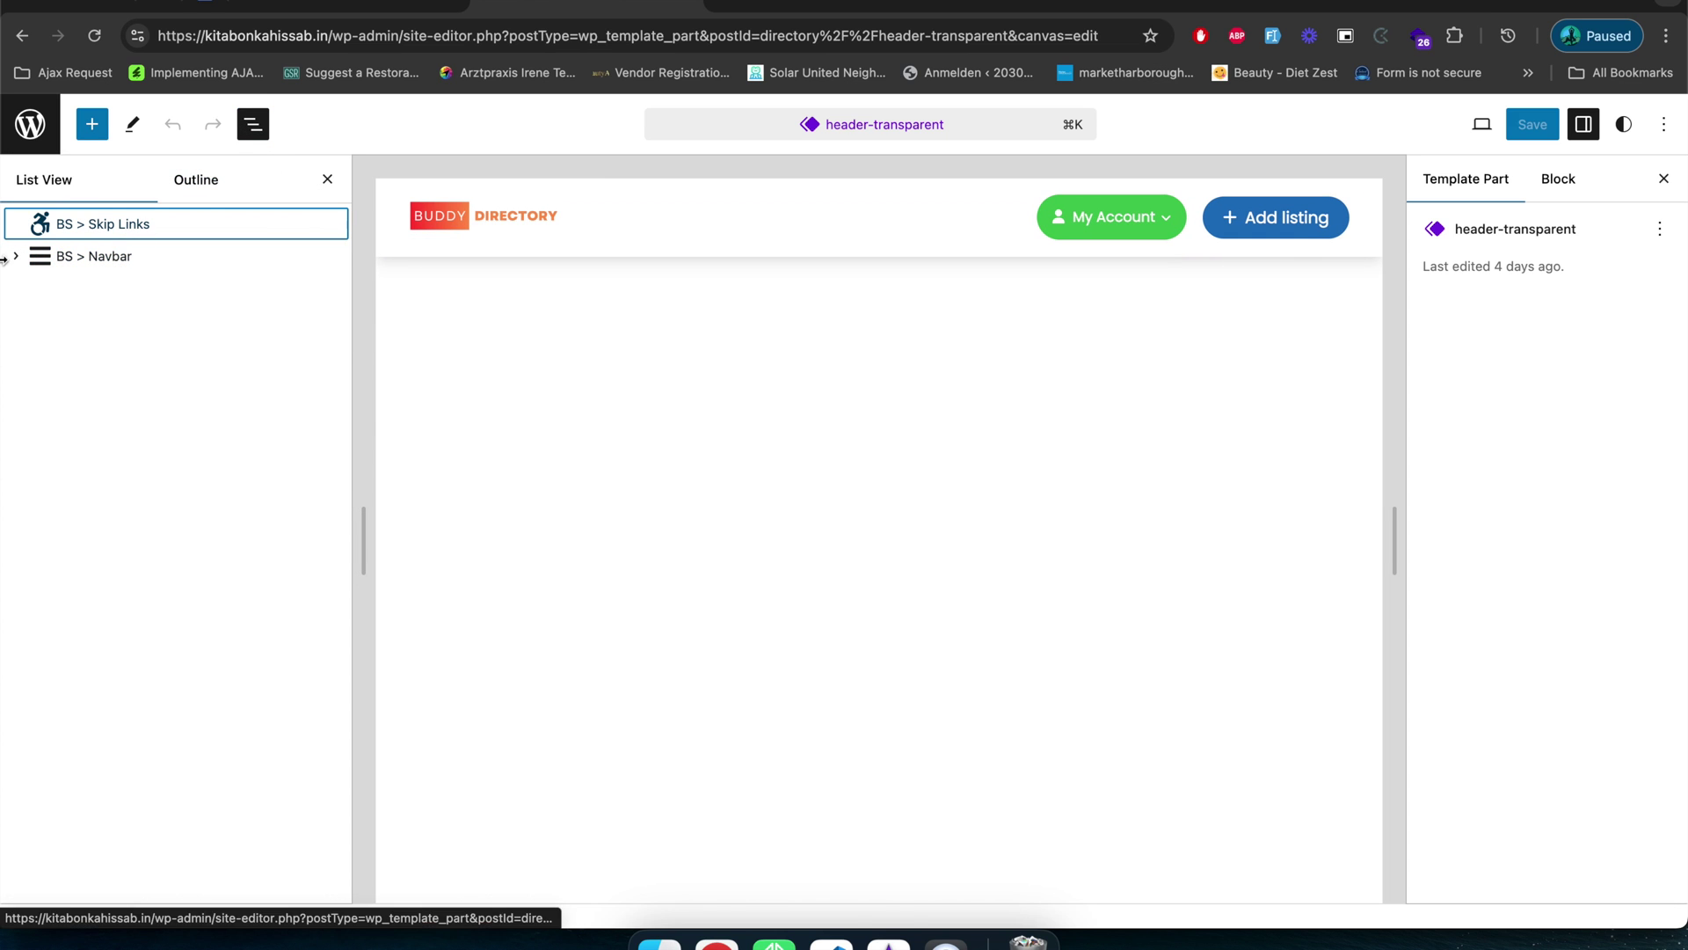
left_click(16, 256)
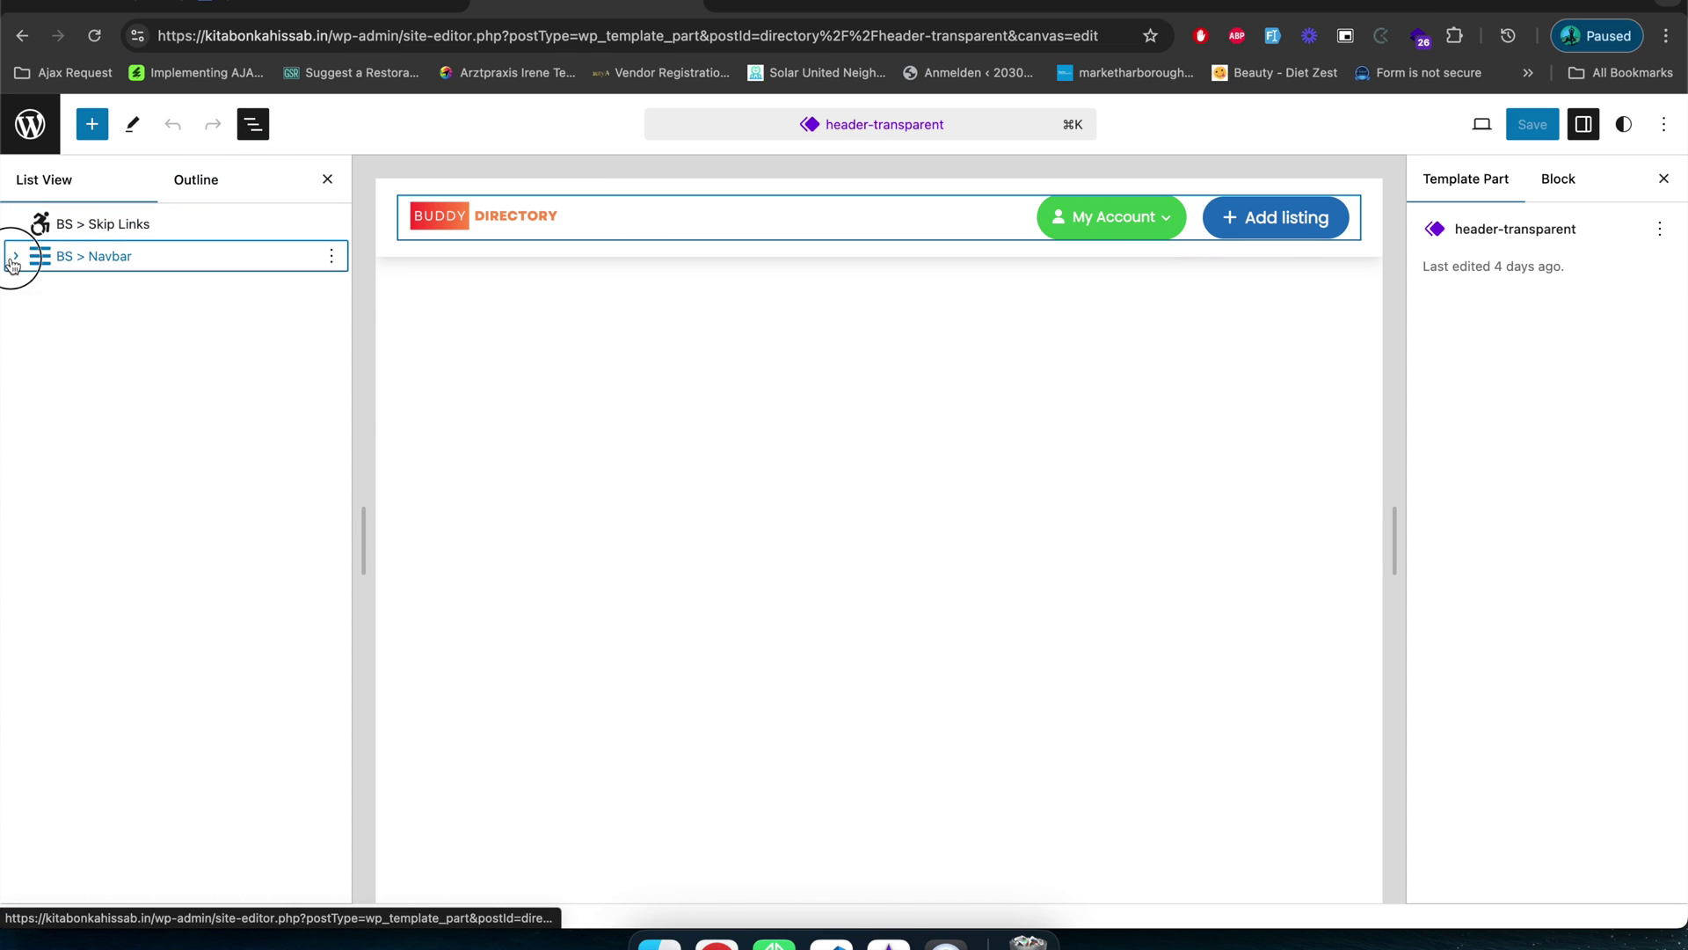
left_click(101, 255)
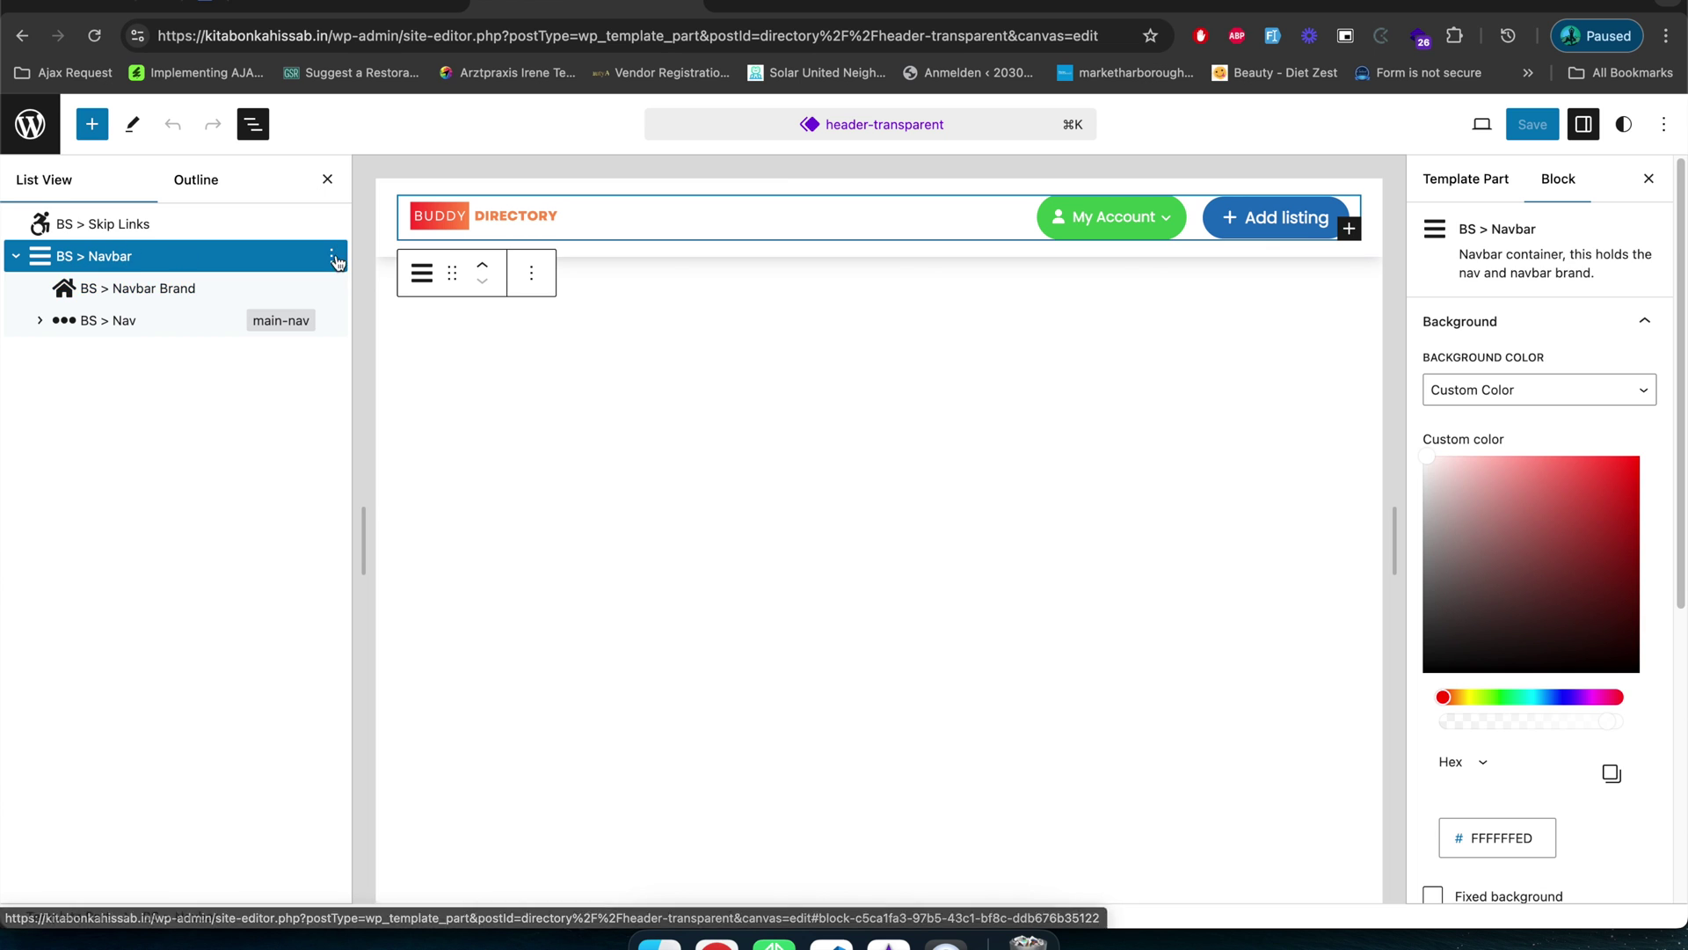
left_click(331, 256)
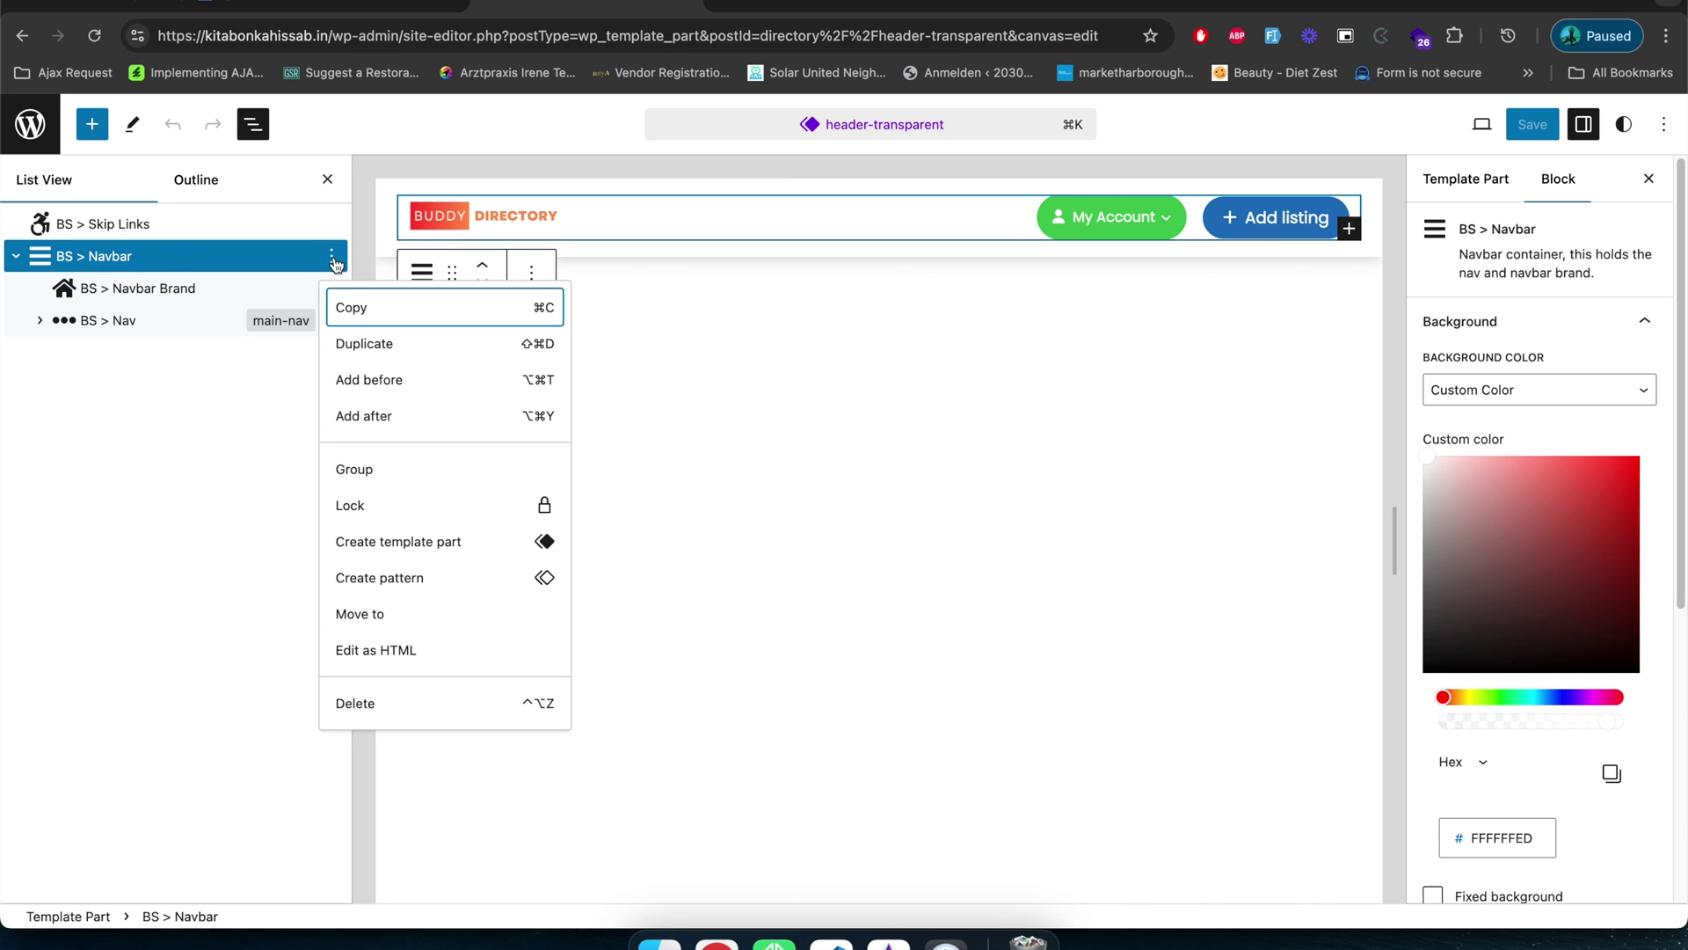
left_click(365, 309)
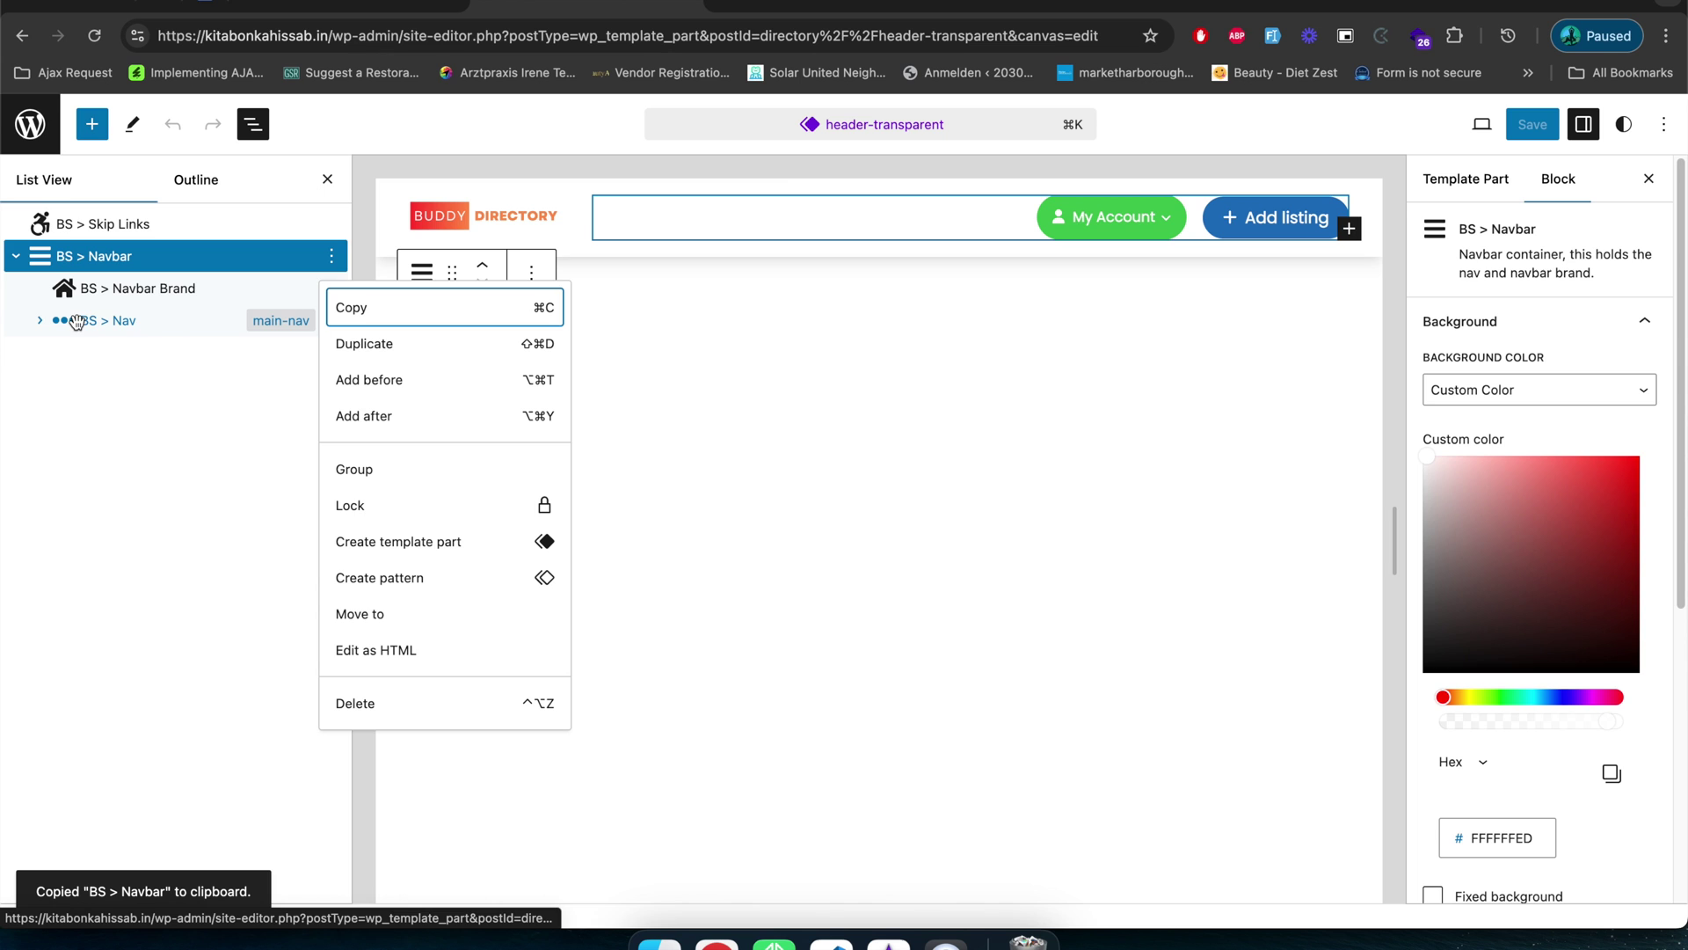
left_click(181, 283)
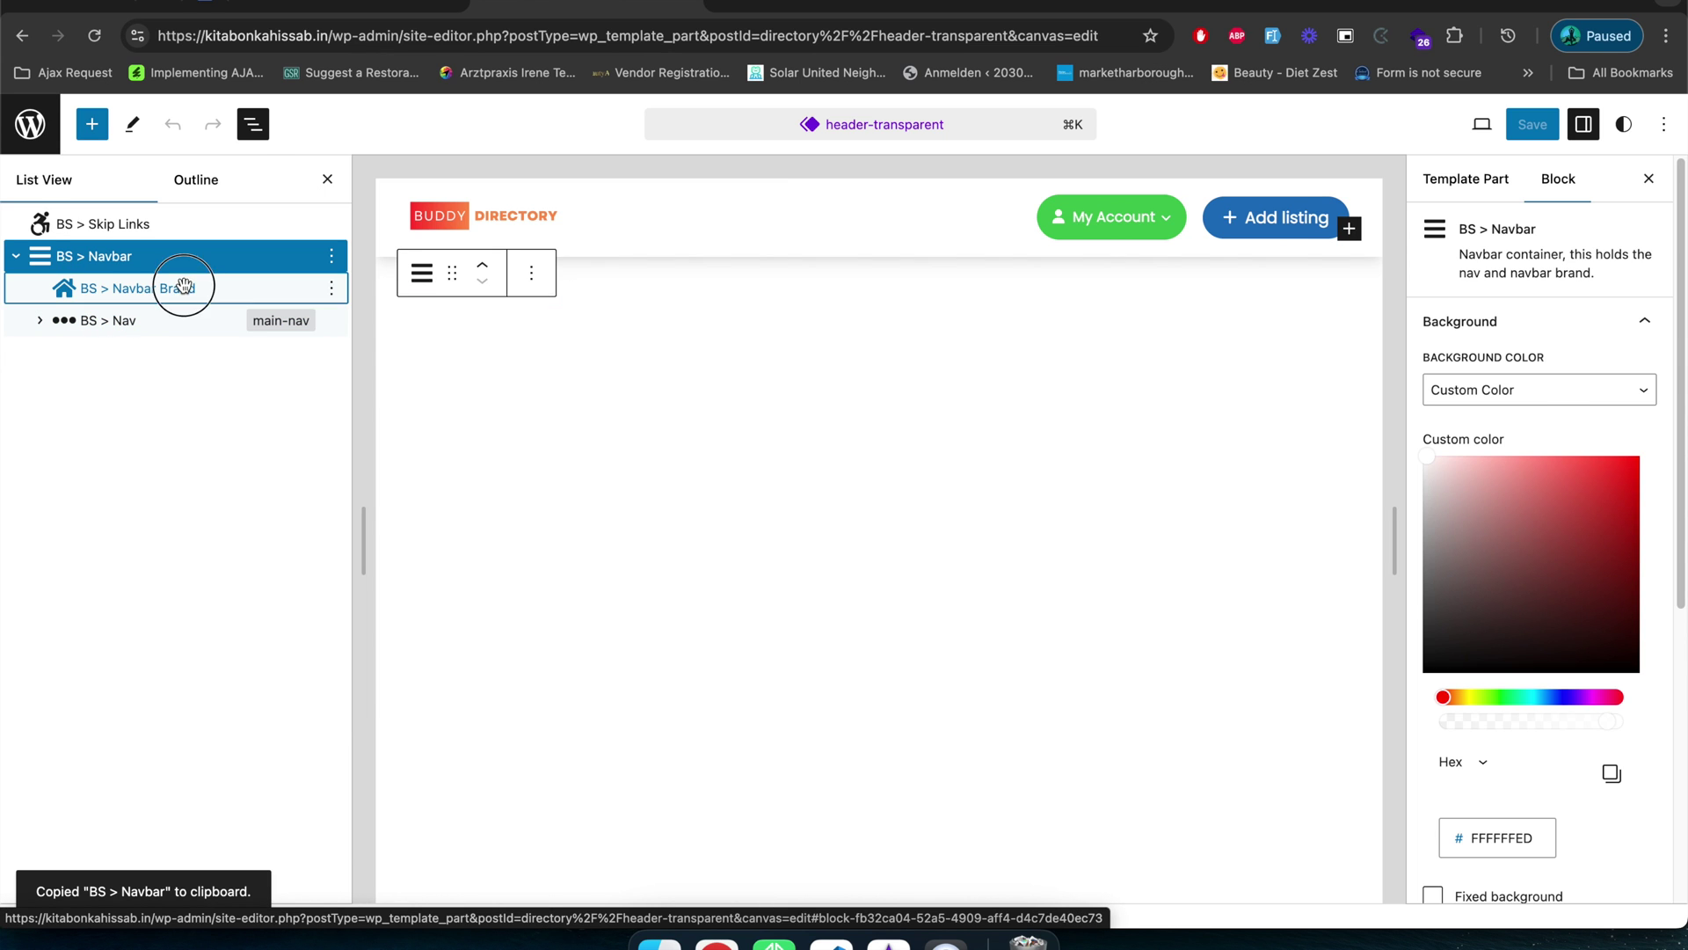
Copy the Nav block as well.
left_click(163, 293)
left_click(332, 320)
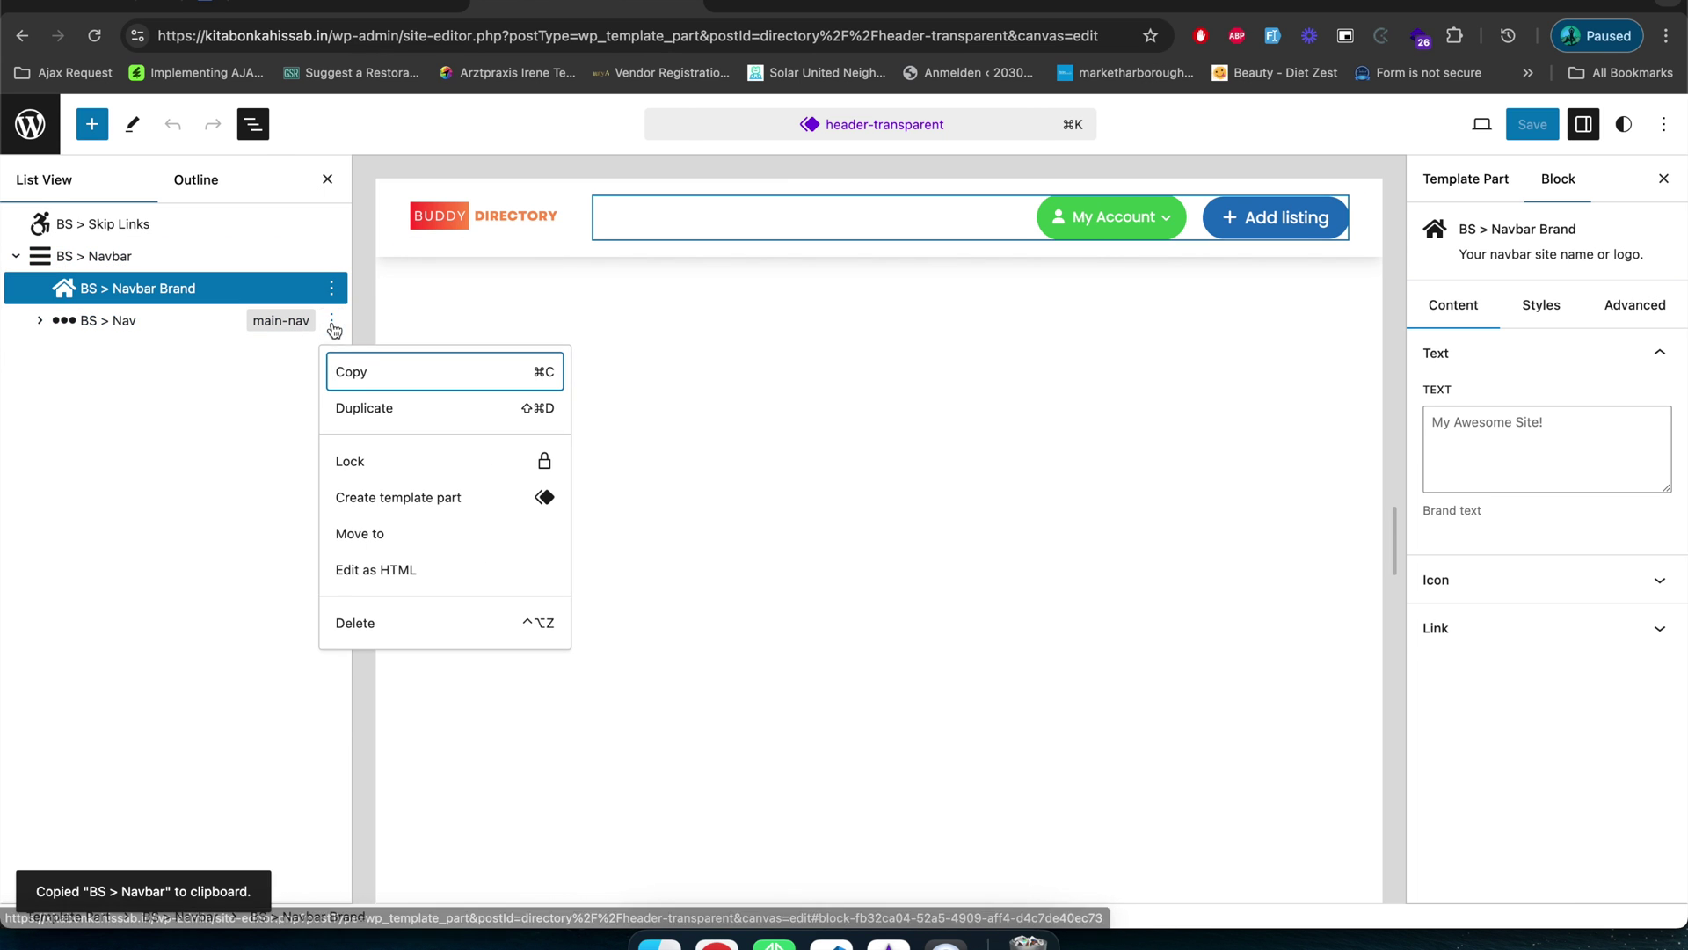
left_click(365, 374)
left_click(364, 374)
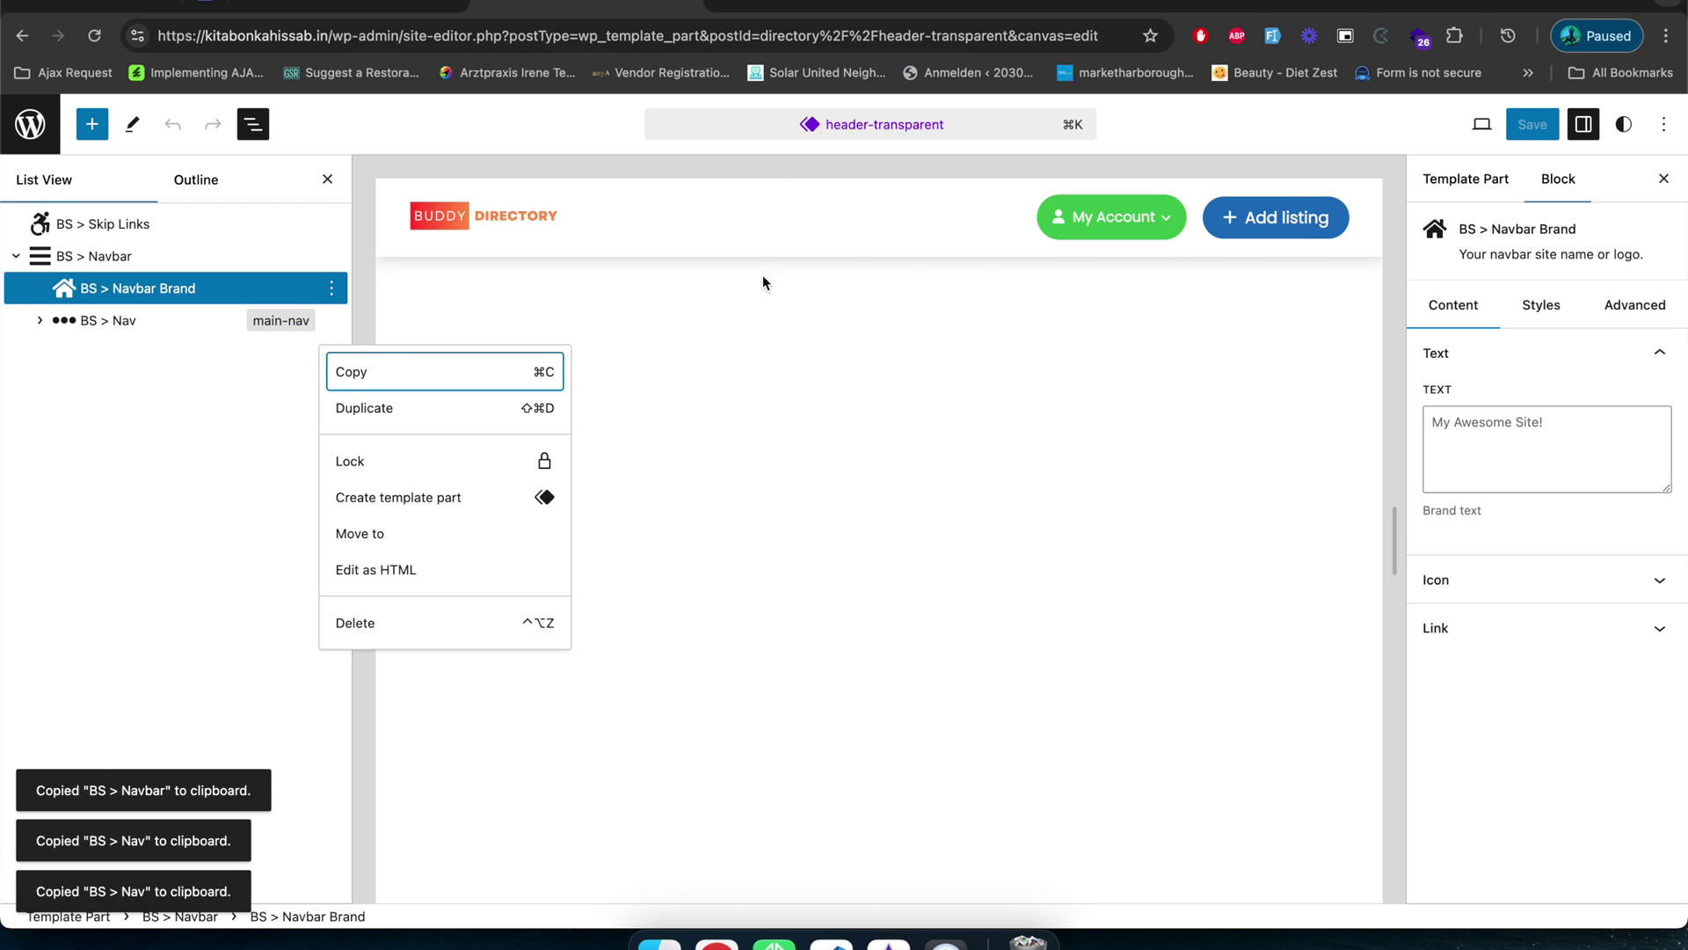
left_click(96, 322)
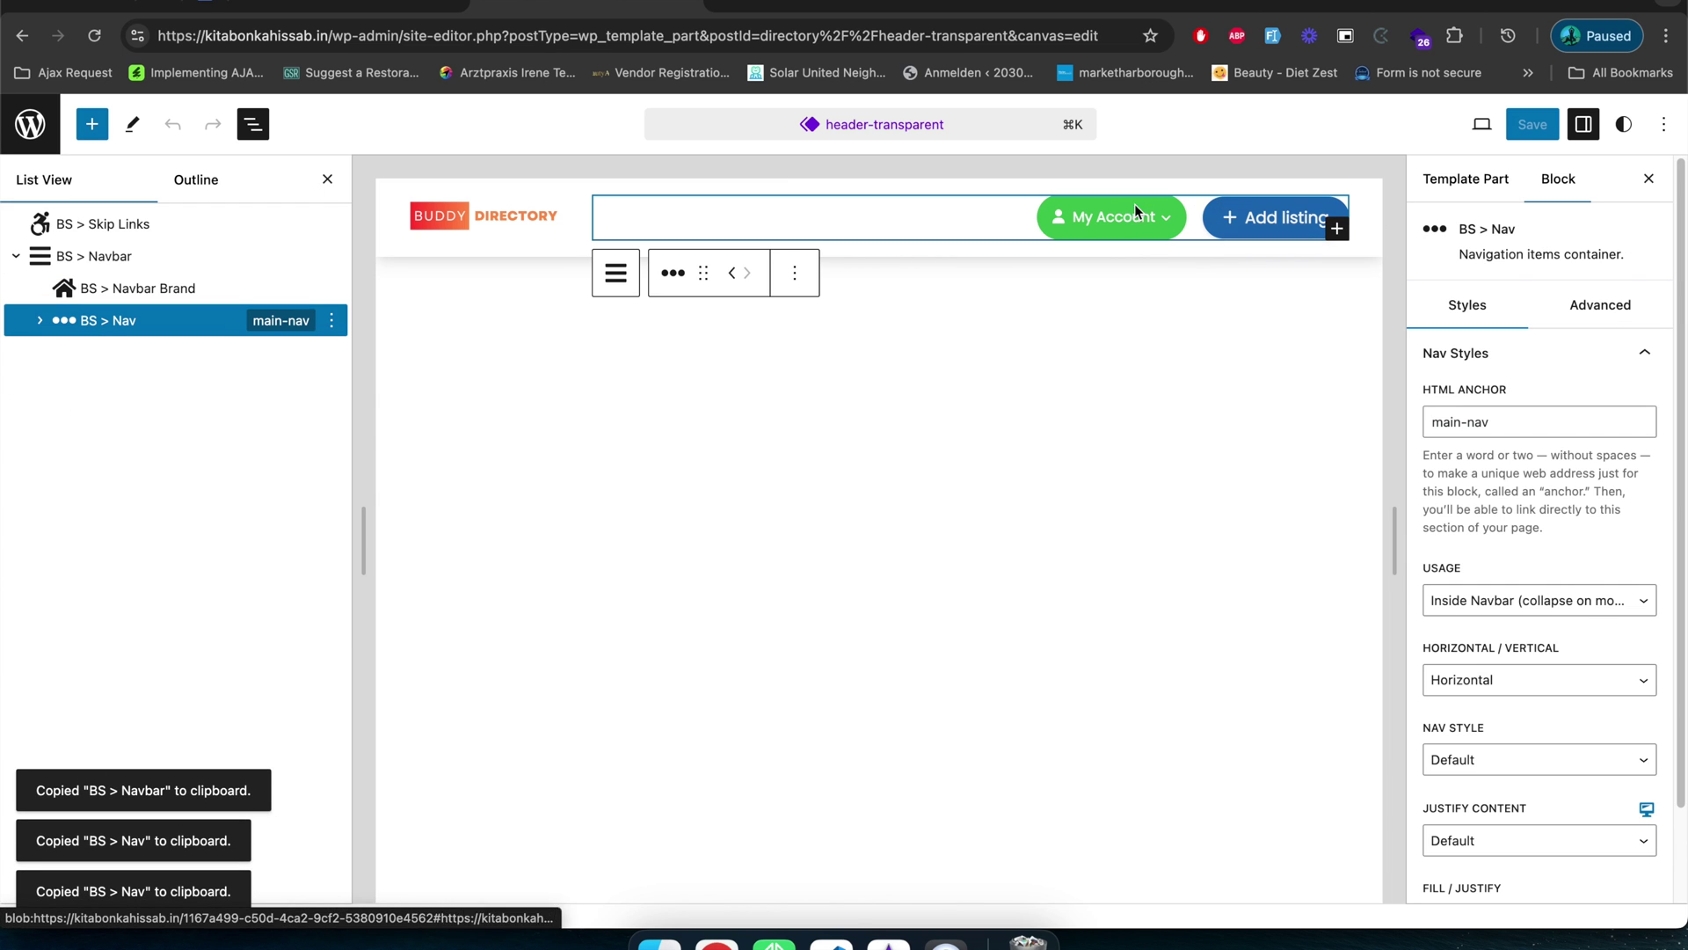
left_click(407, 12)
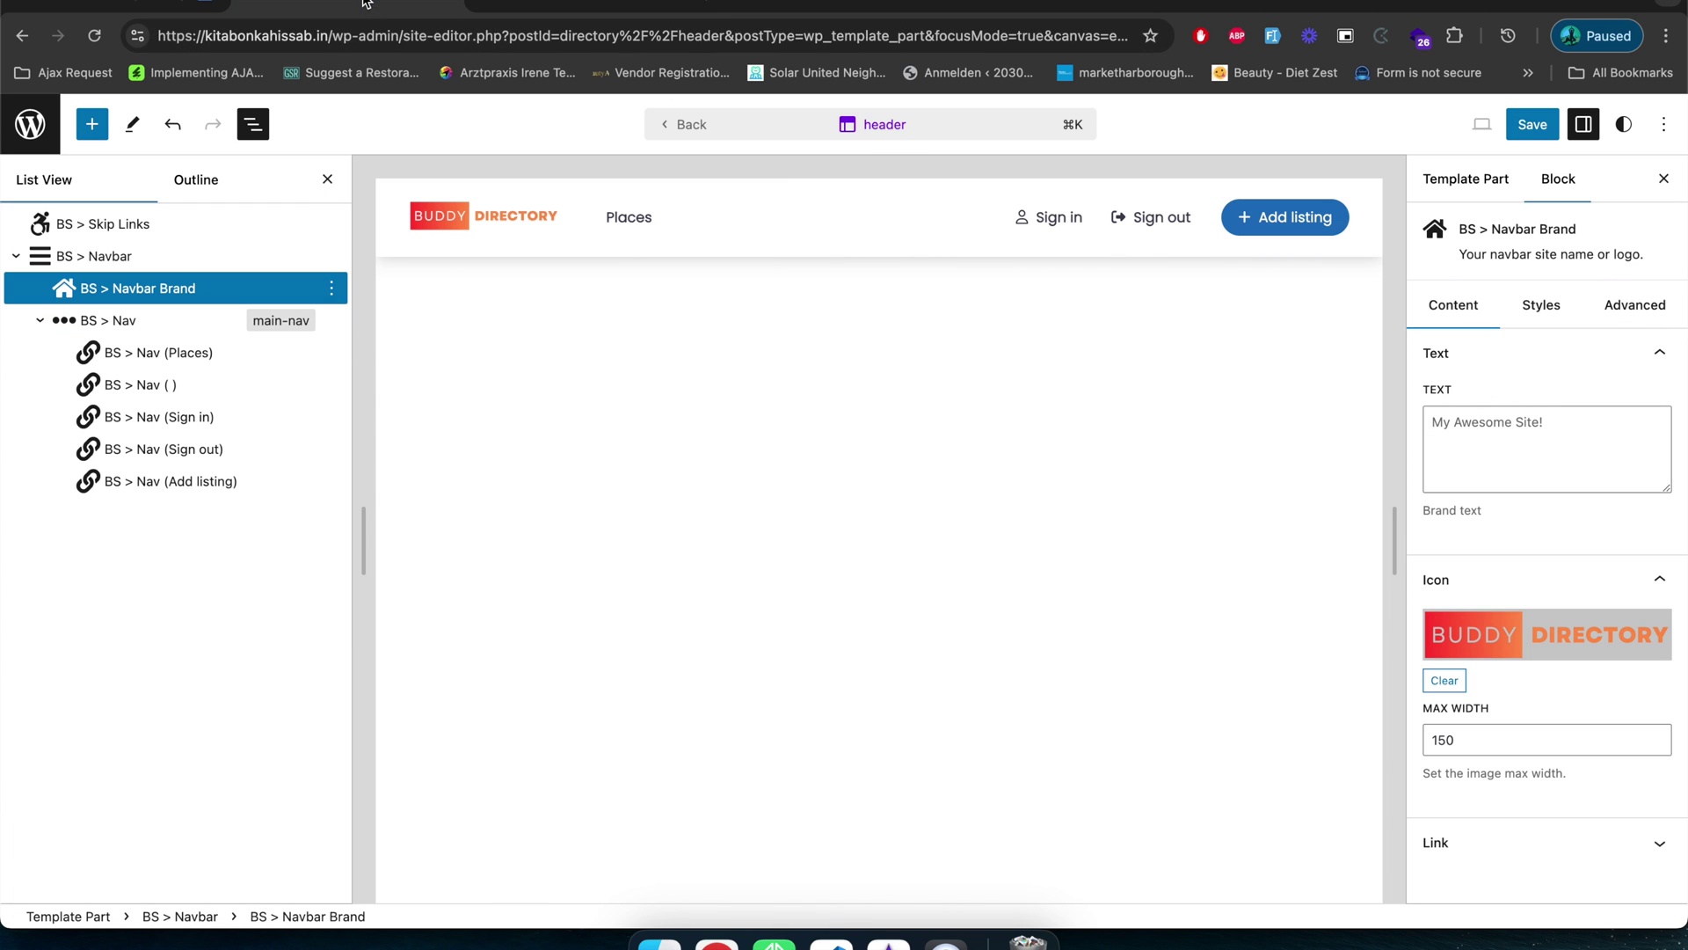
Replace the header's Nav block with the copied navigation (Sign in, My Account, Add listing).
left_click(136, 324)
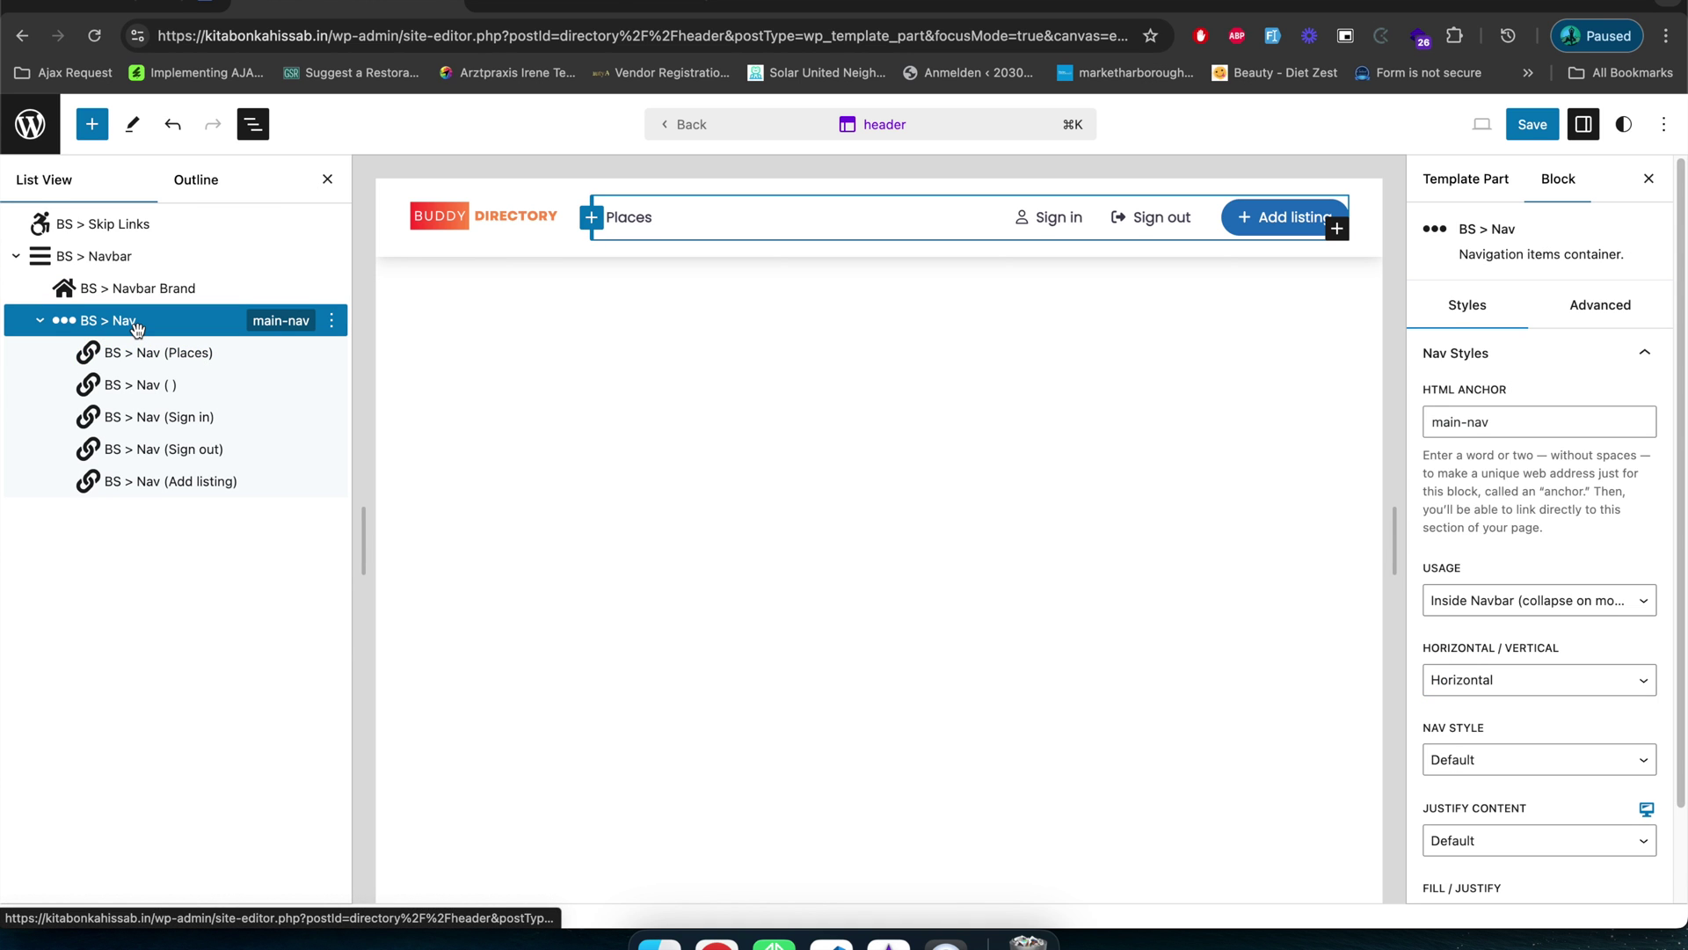
right_click(136, 325)
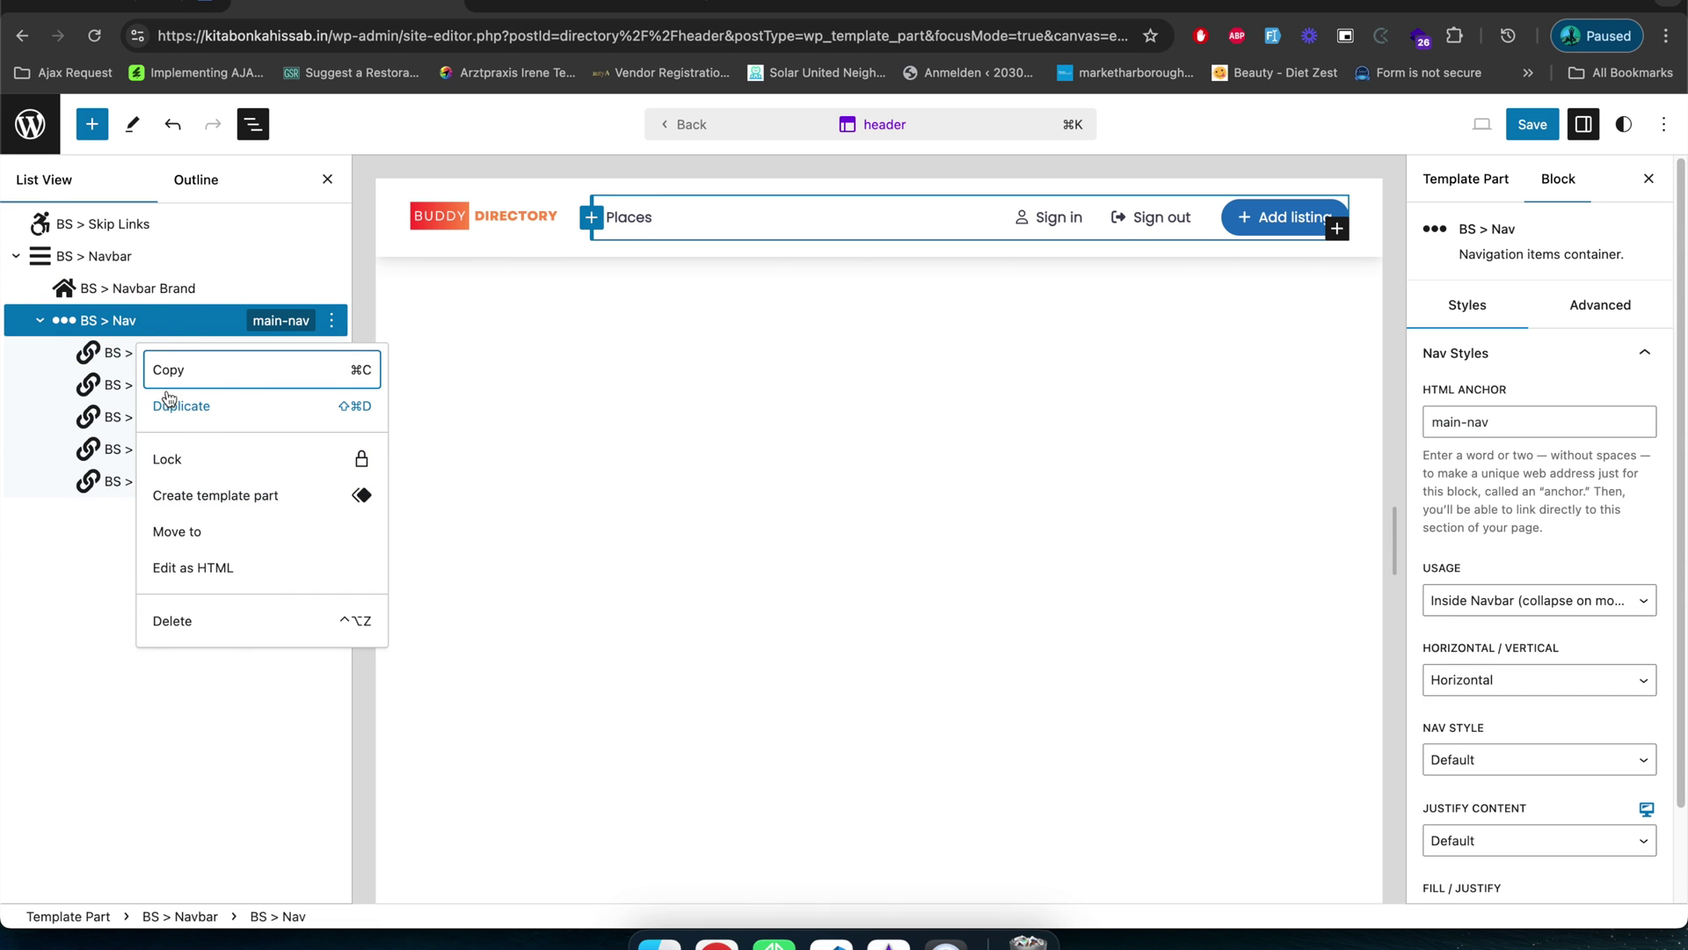
left_click(211, 293)
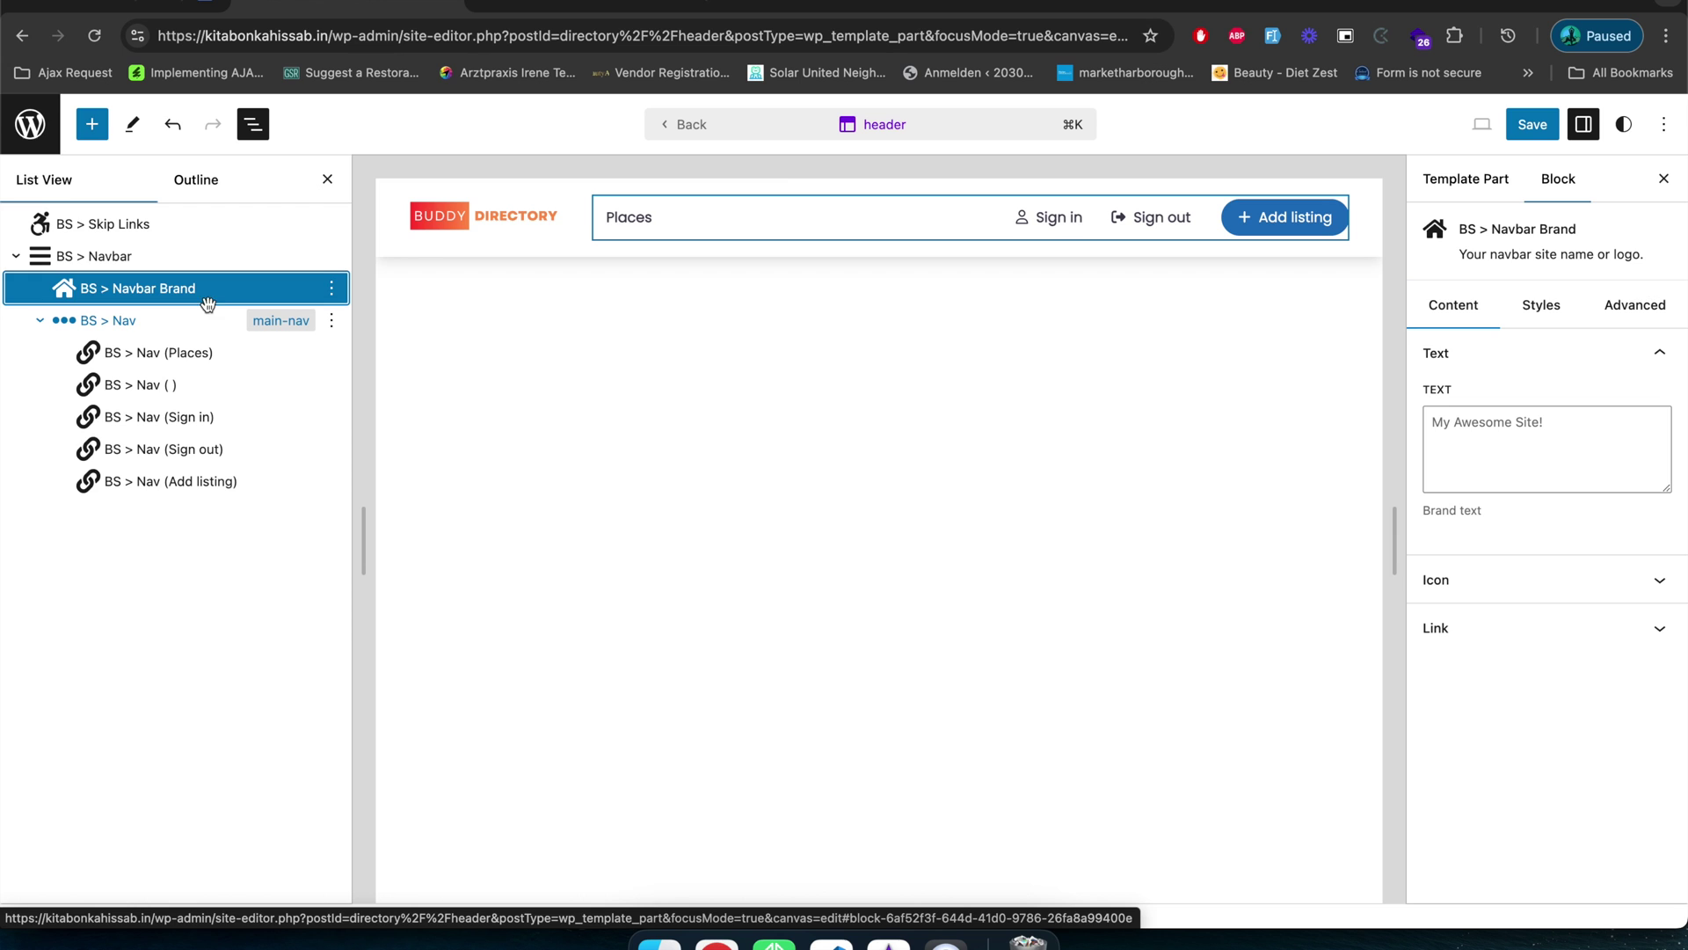
left_click(150, 322)
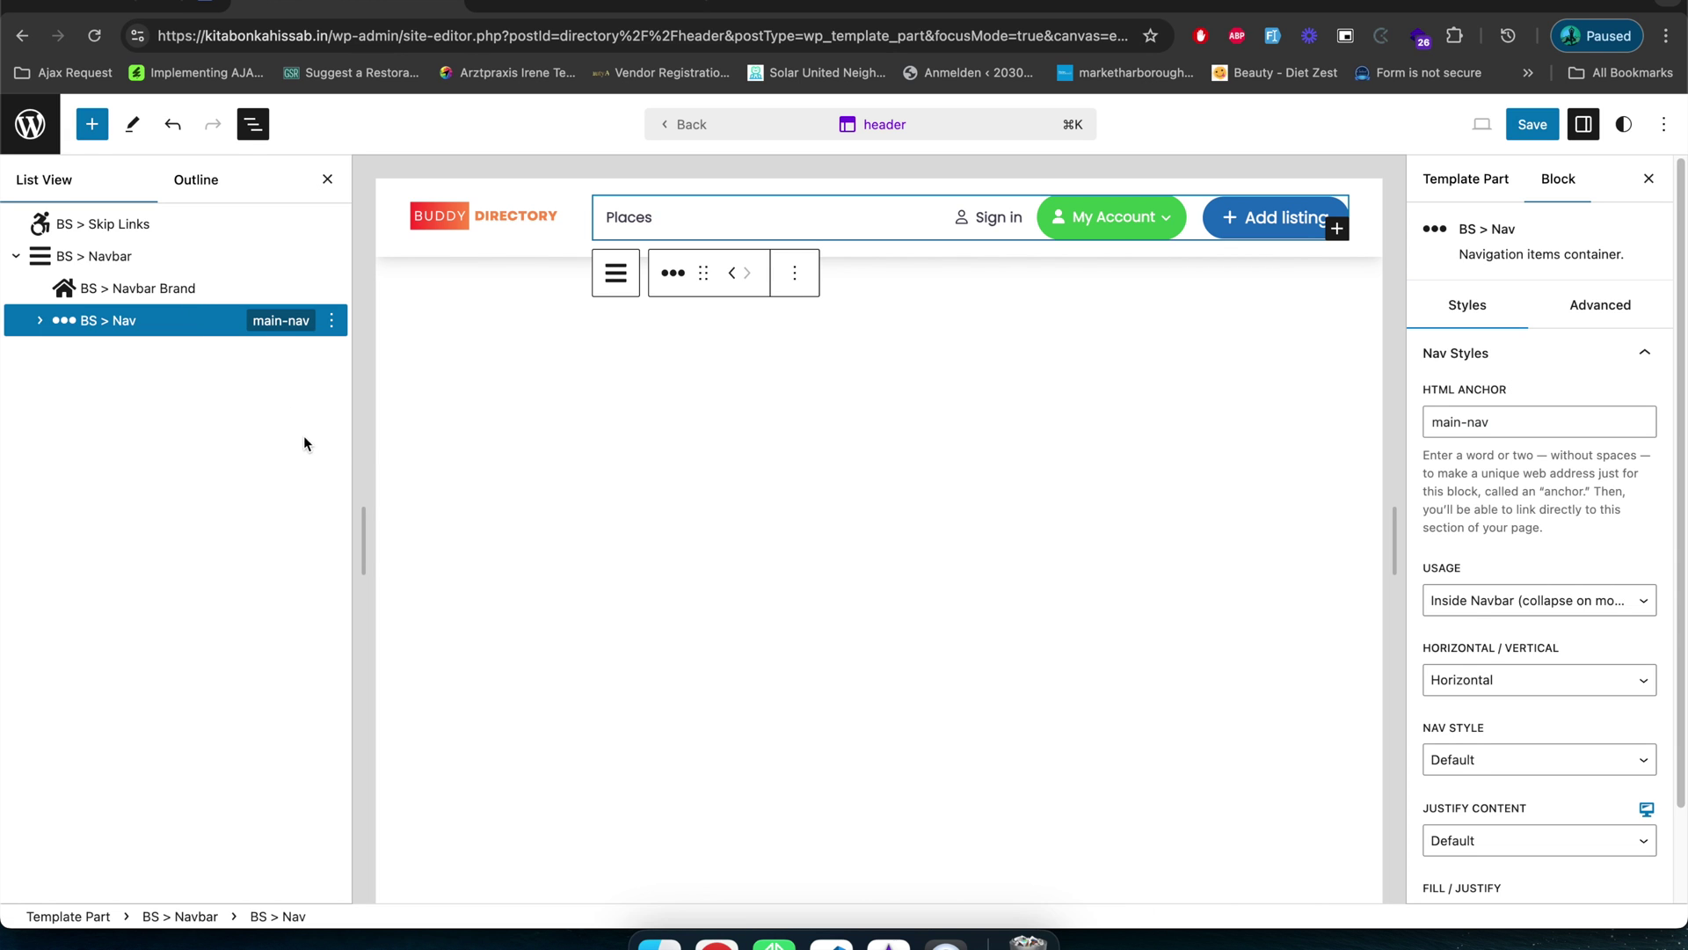
right_click(221, 346)
left_click(202, 325)
right_click(201, 326)
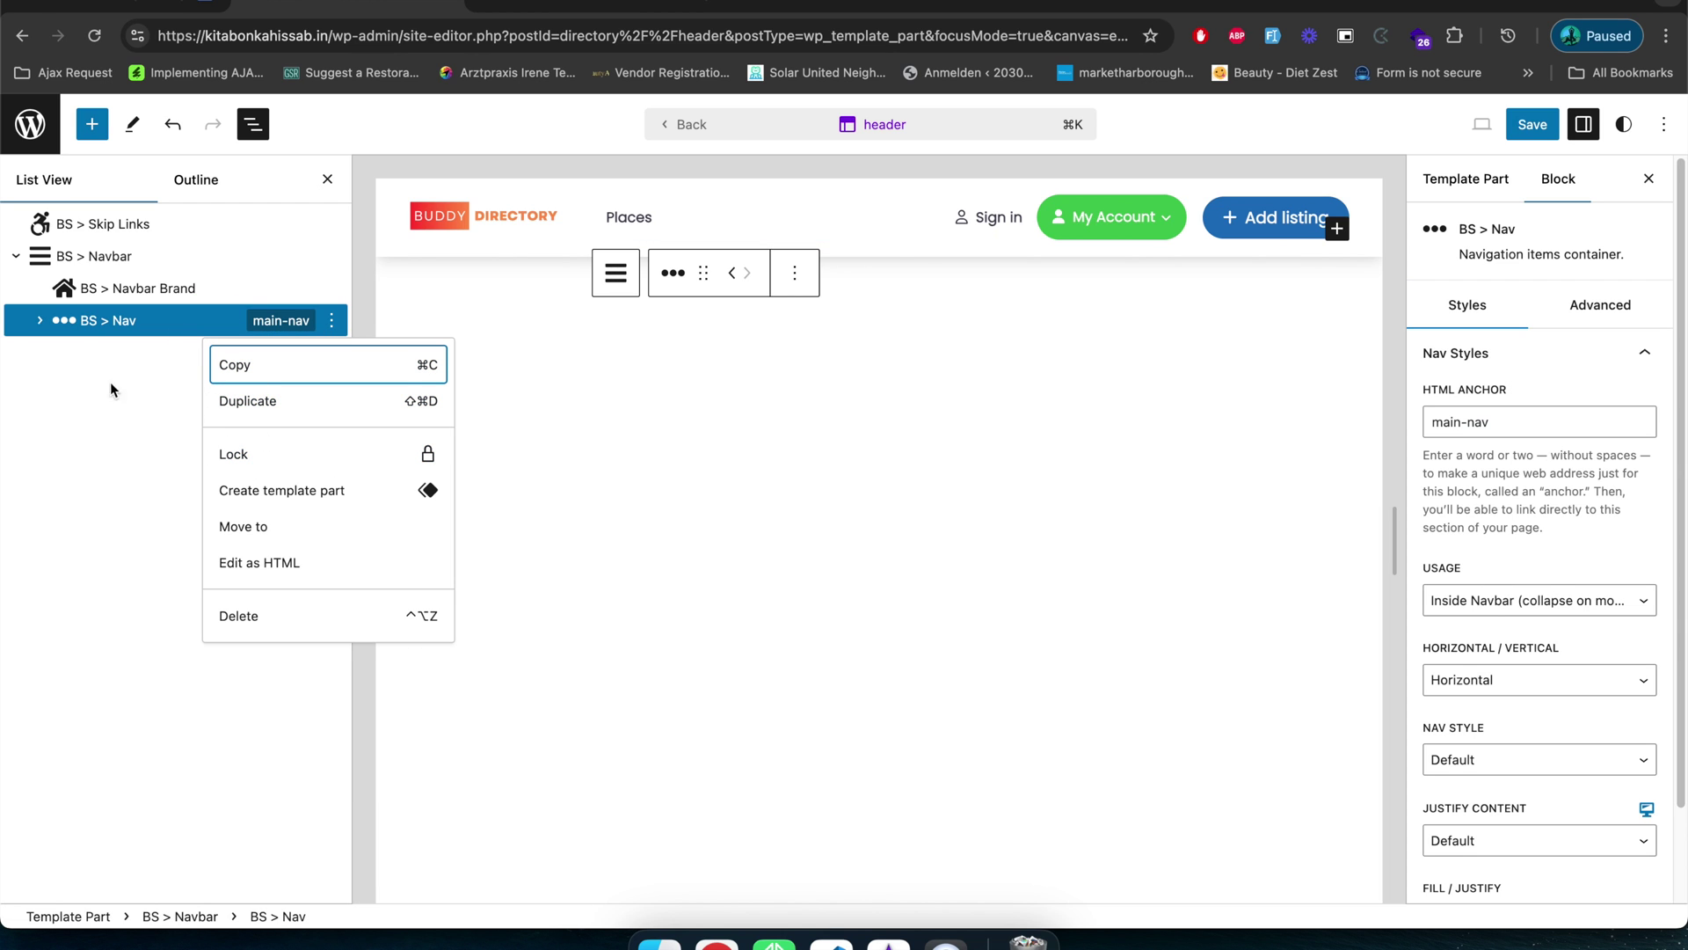
left_click(77, 419)
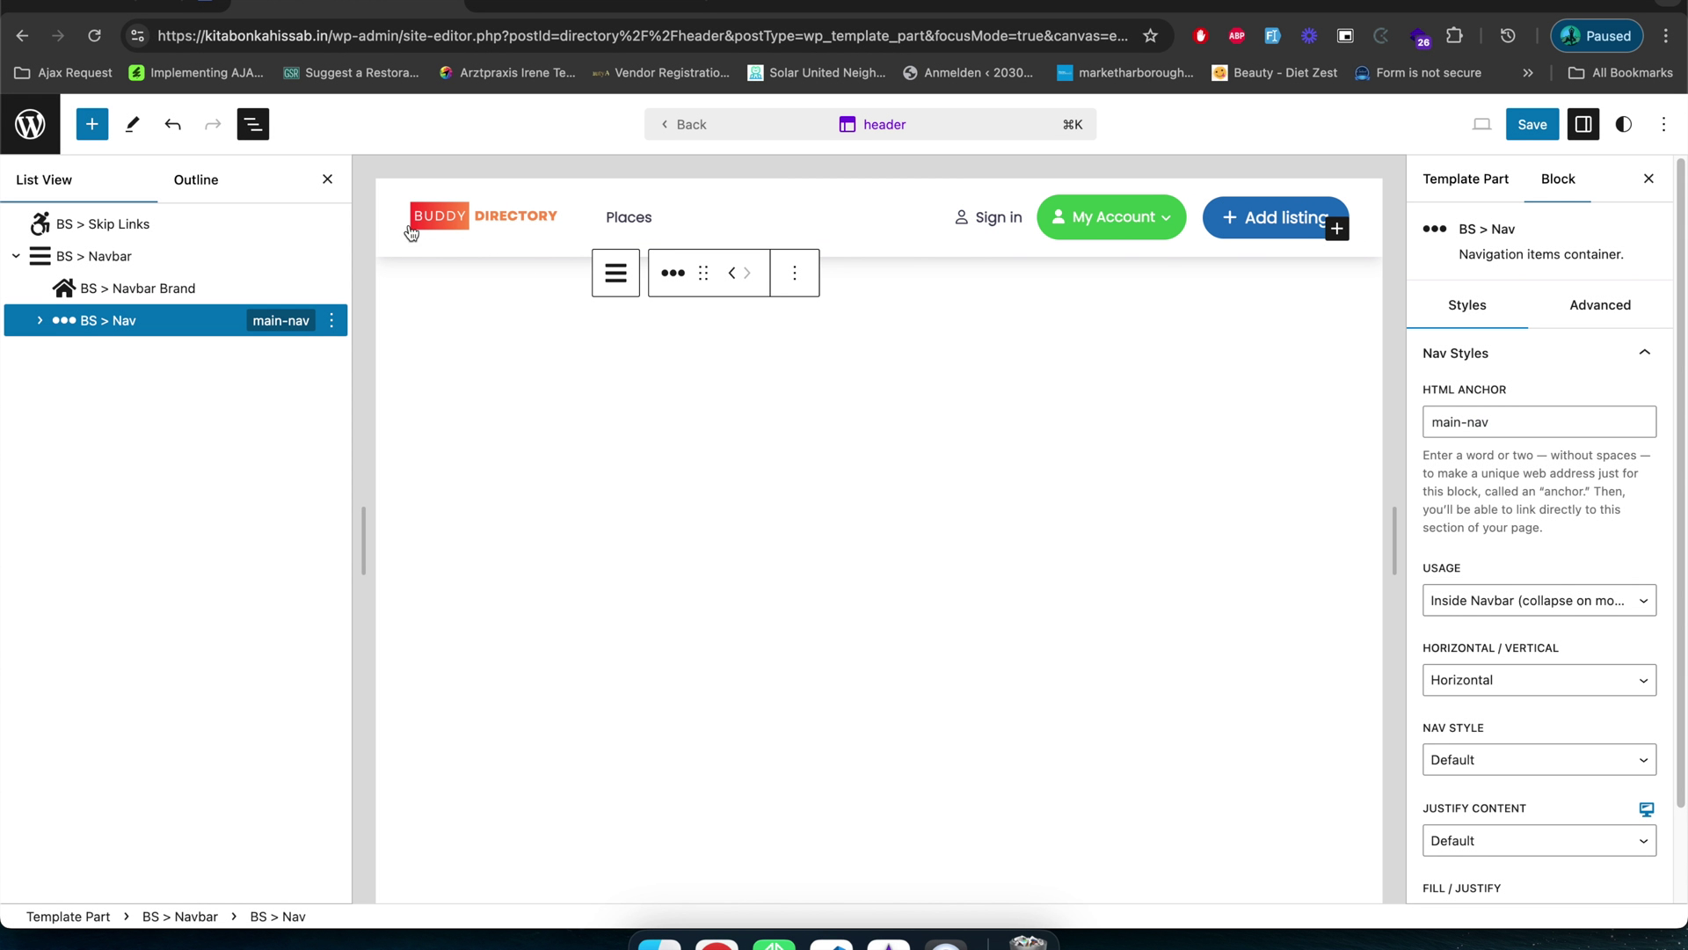
Save the header template part changes.
left_click(1530, 127)
left_click(1527, 130)
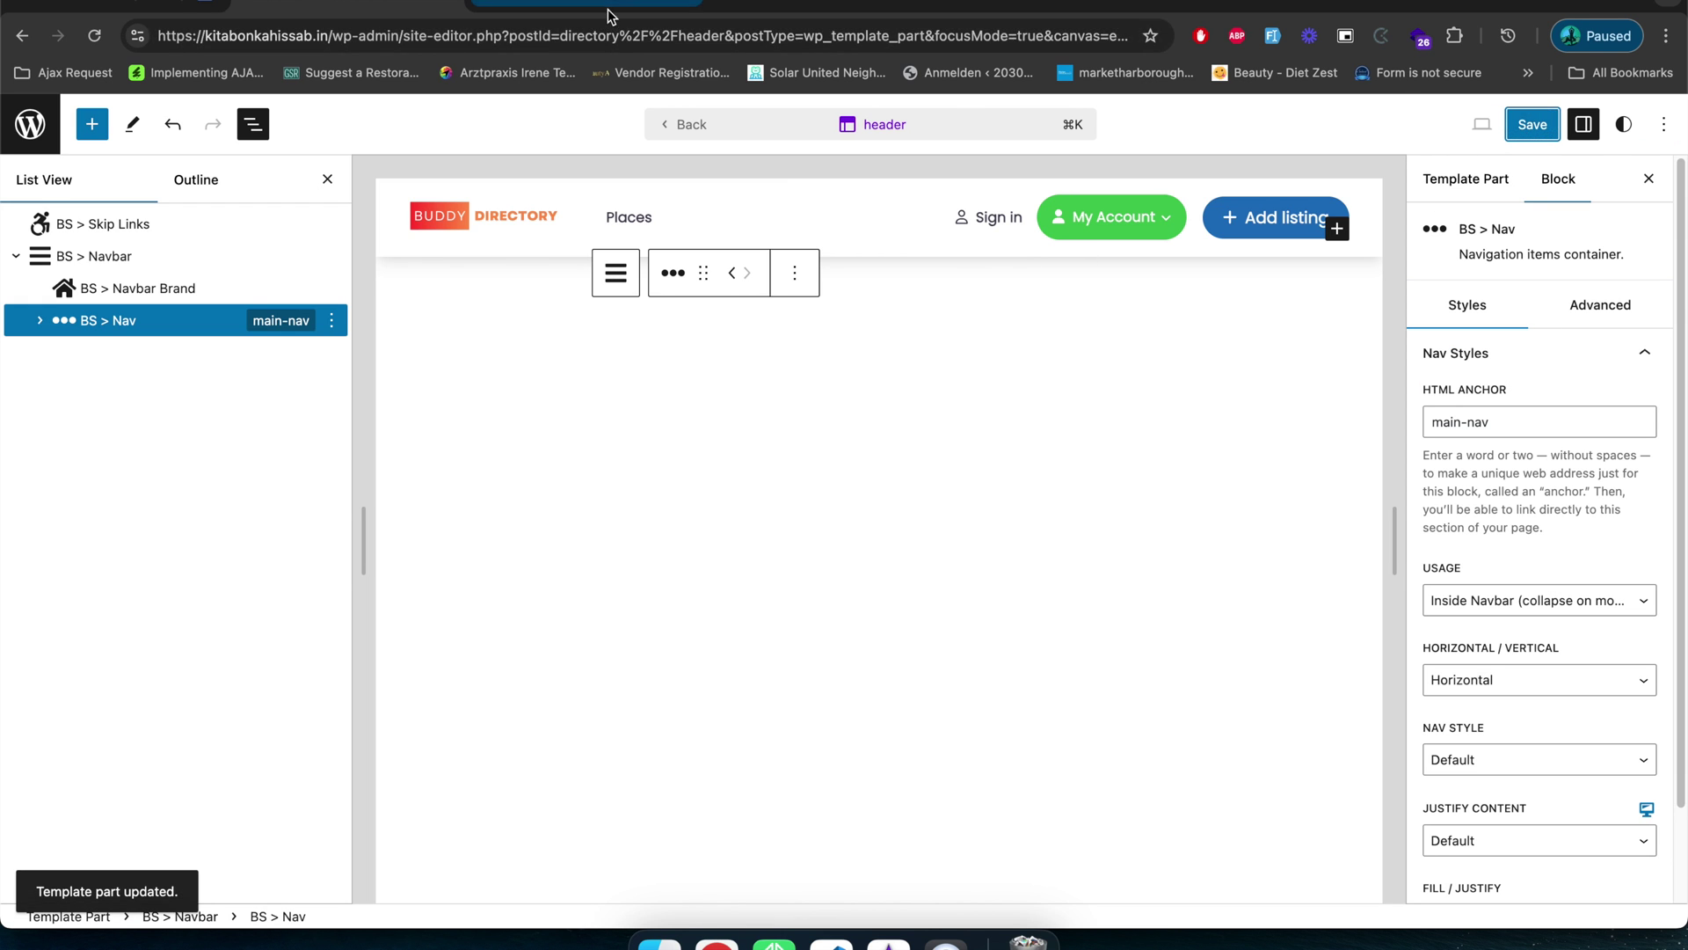
left_click(406, 14)
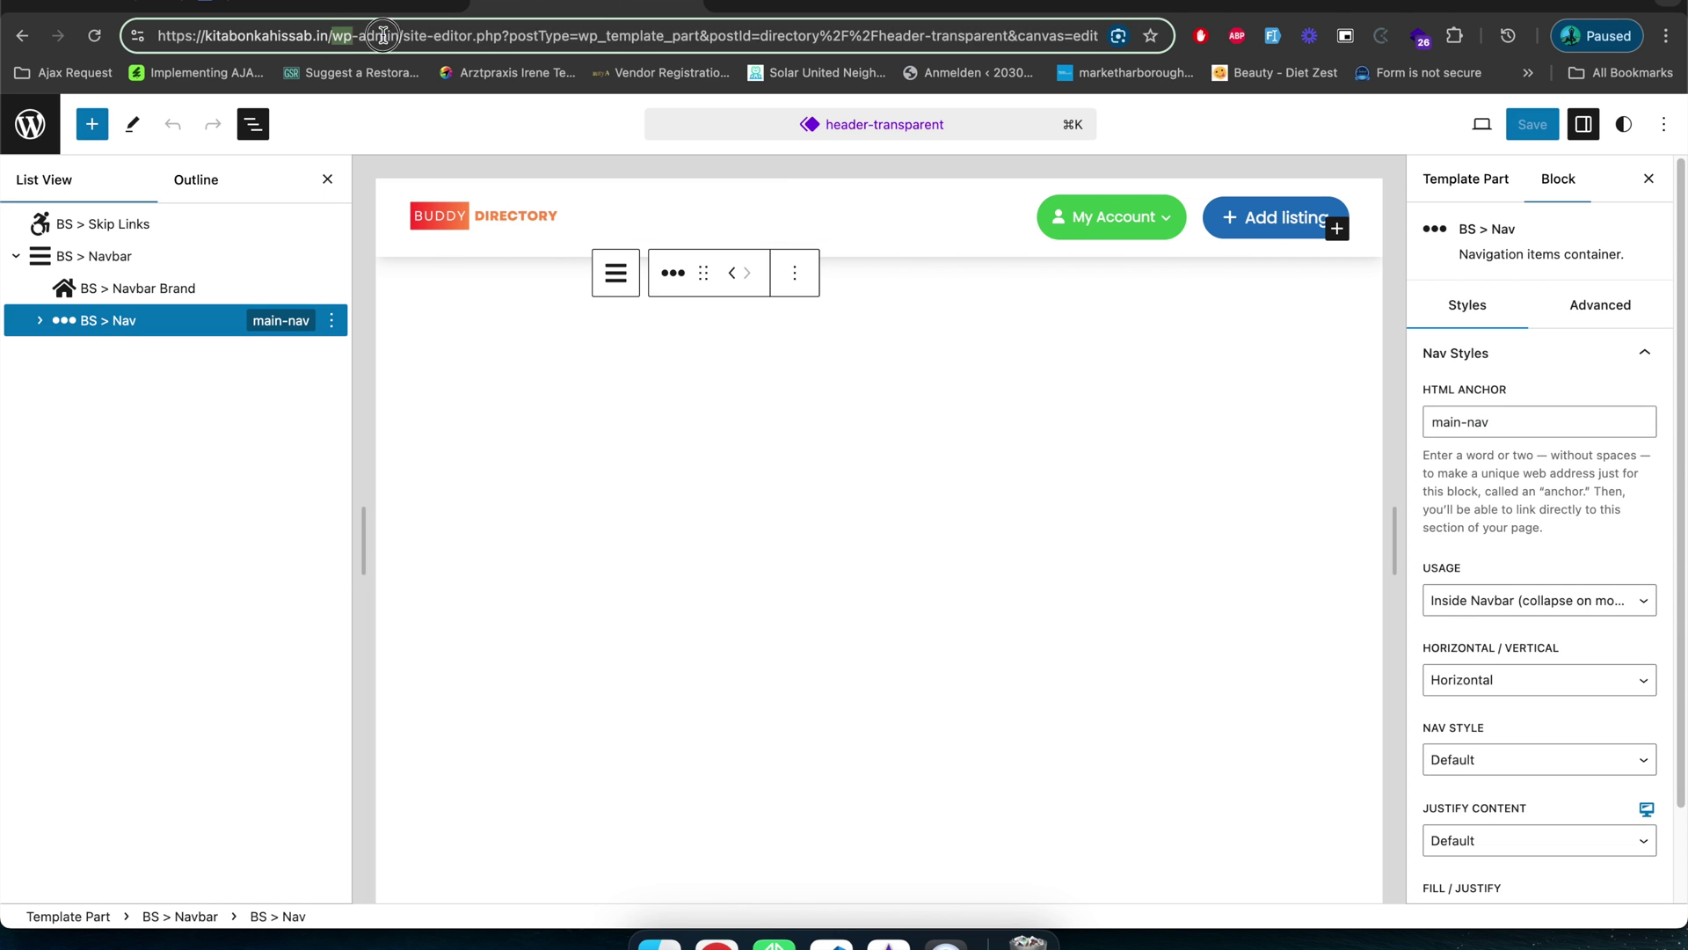
Load the live site's front page from the root address.
left_click_drag(339, 36, 1681, 103)
key("BackSpace")
key("Return")
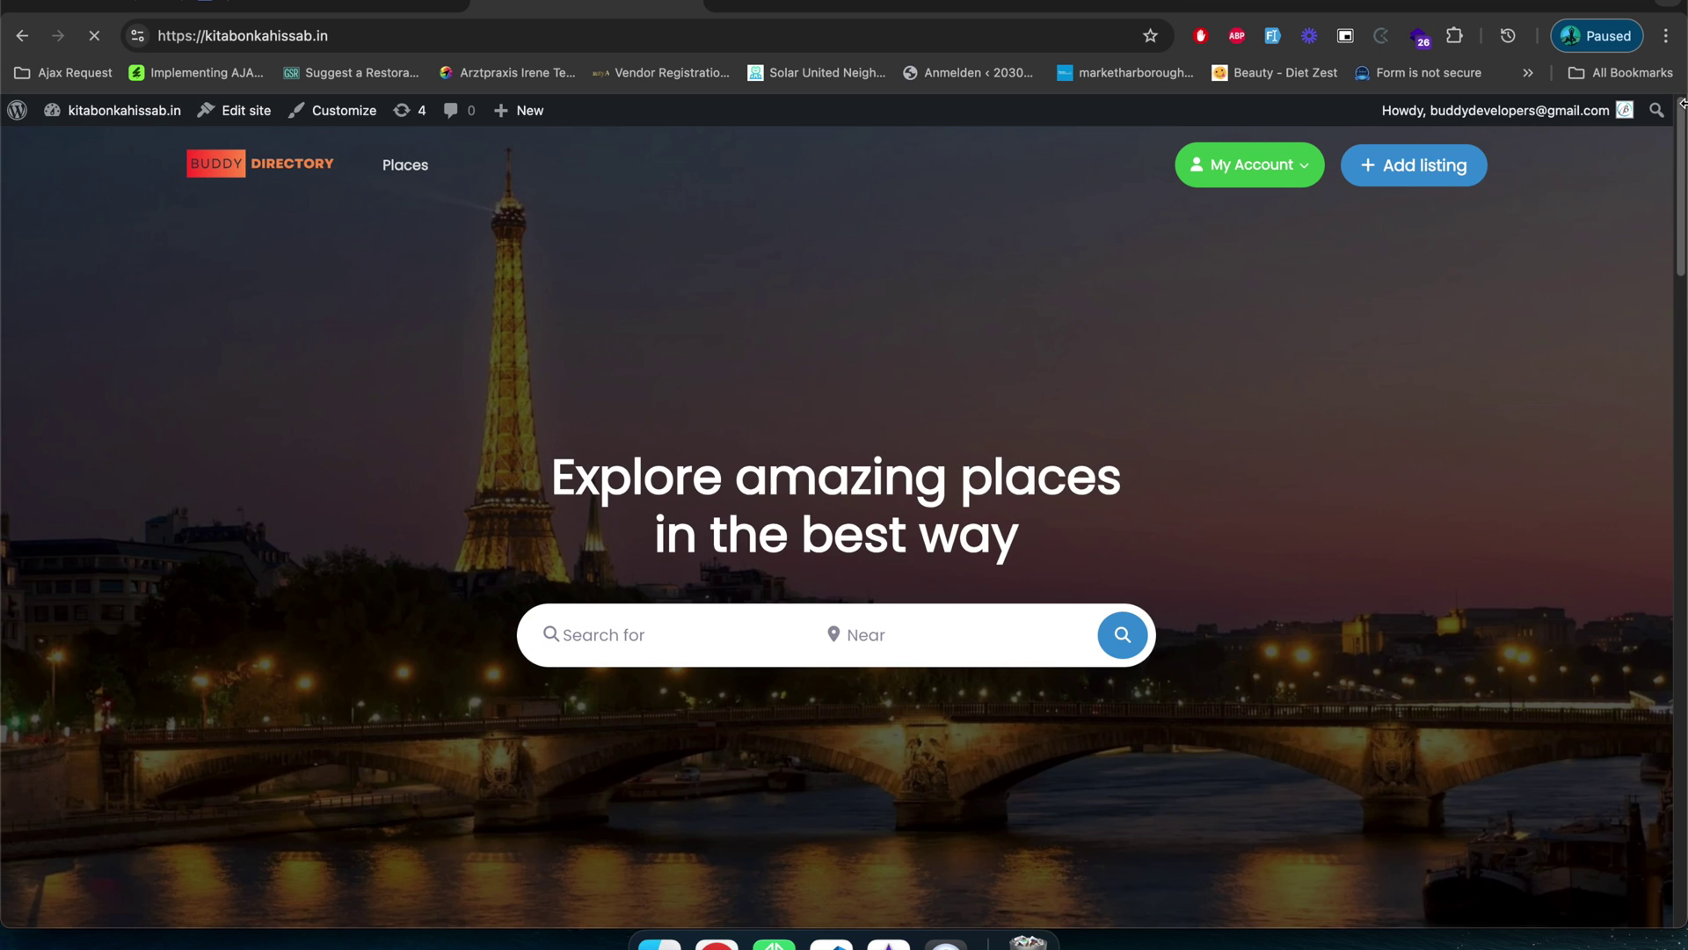
Open the Places /business/ listings and scroll through it to check the new header.
left_click(415, 175)
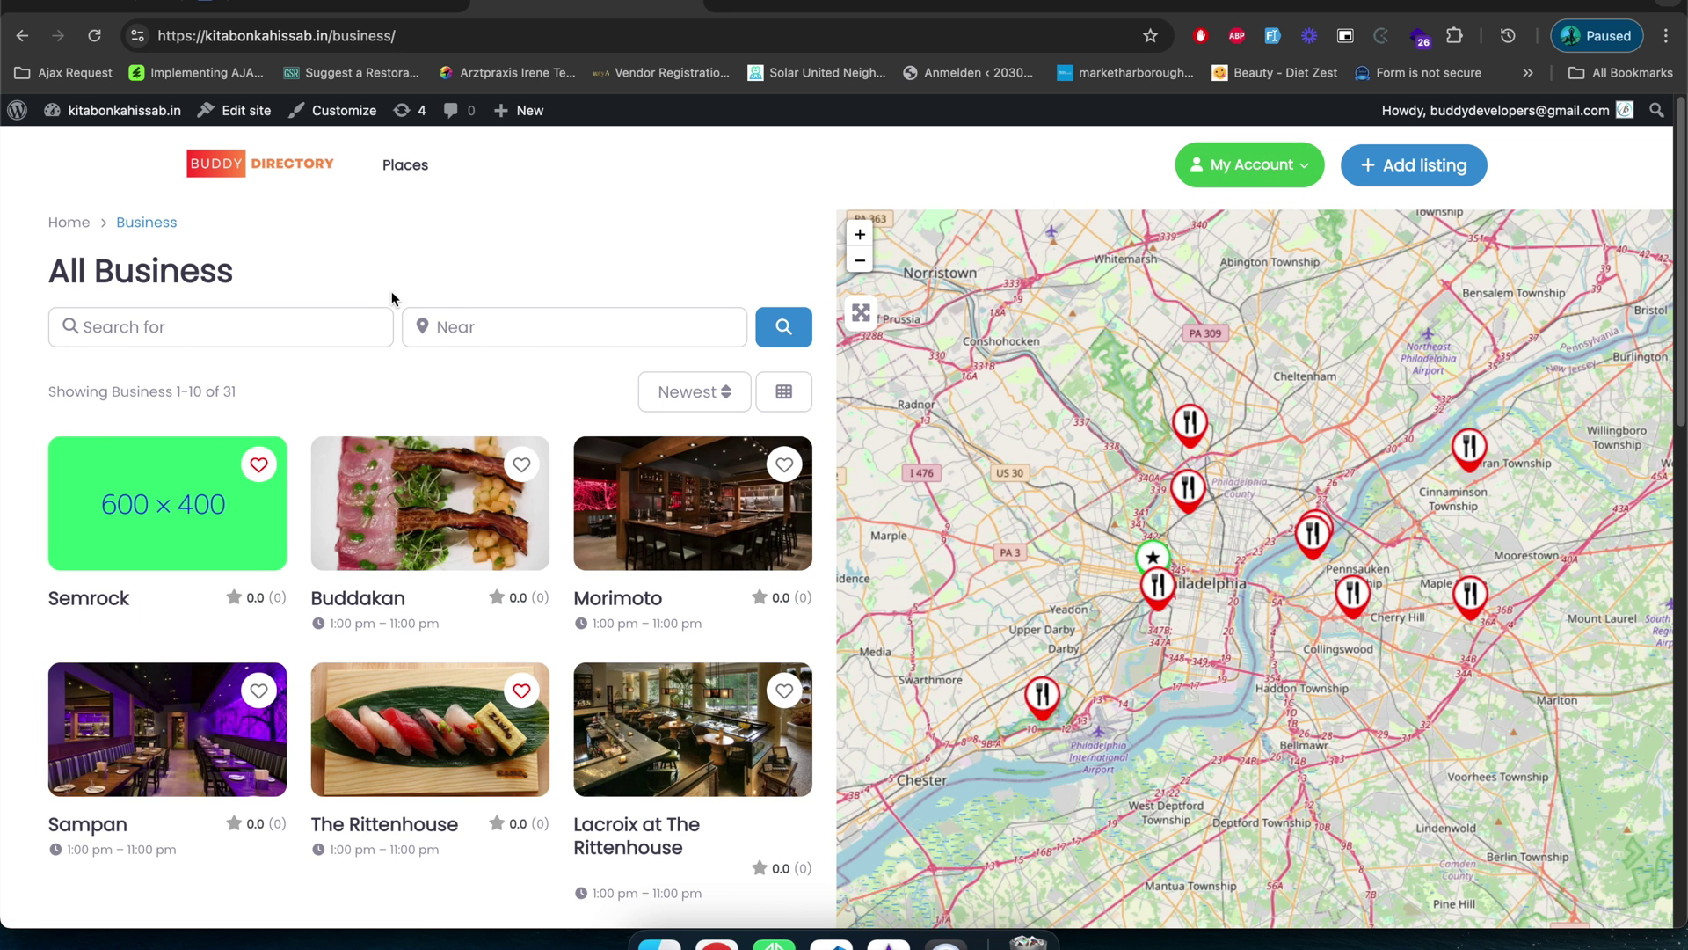
scroll(341, 380, "down", 15)
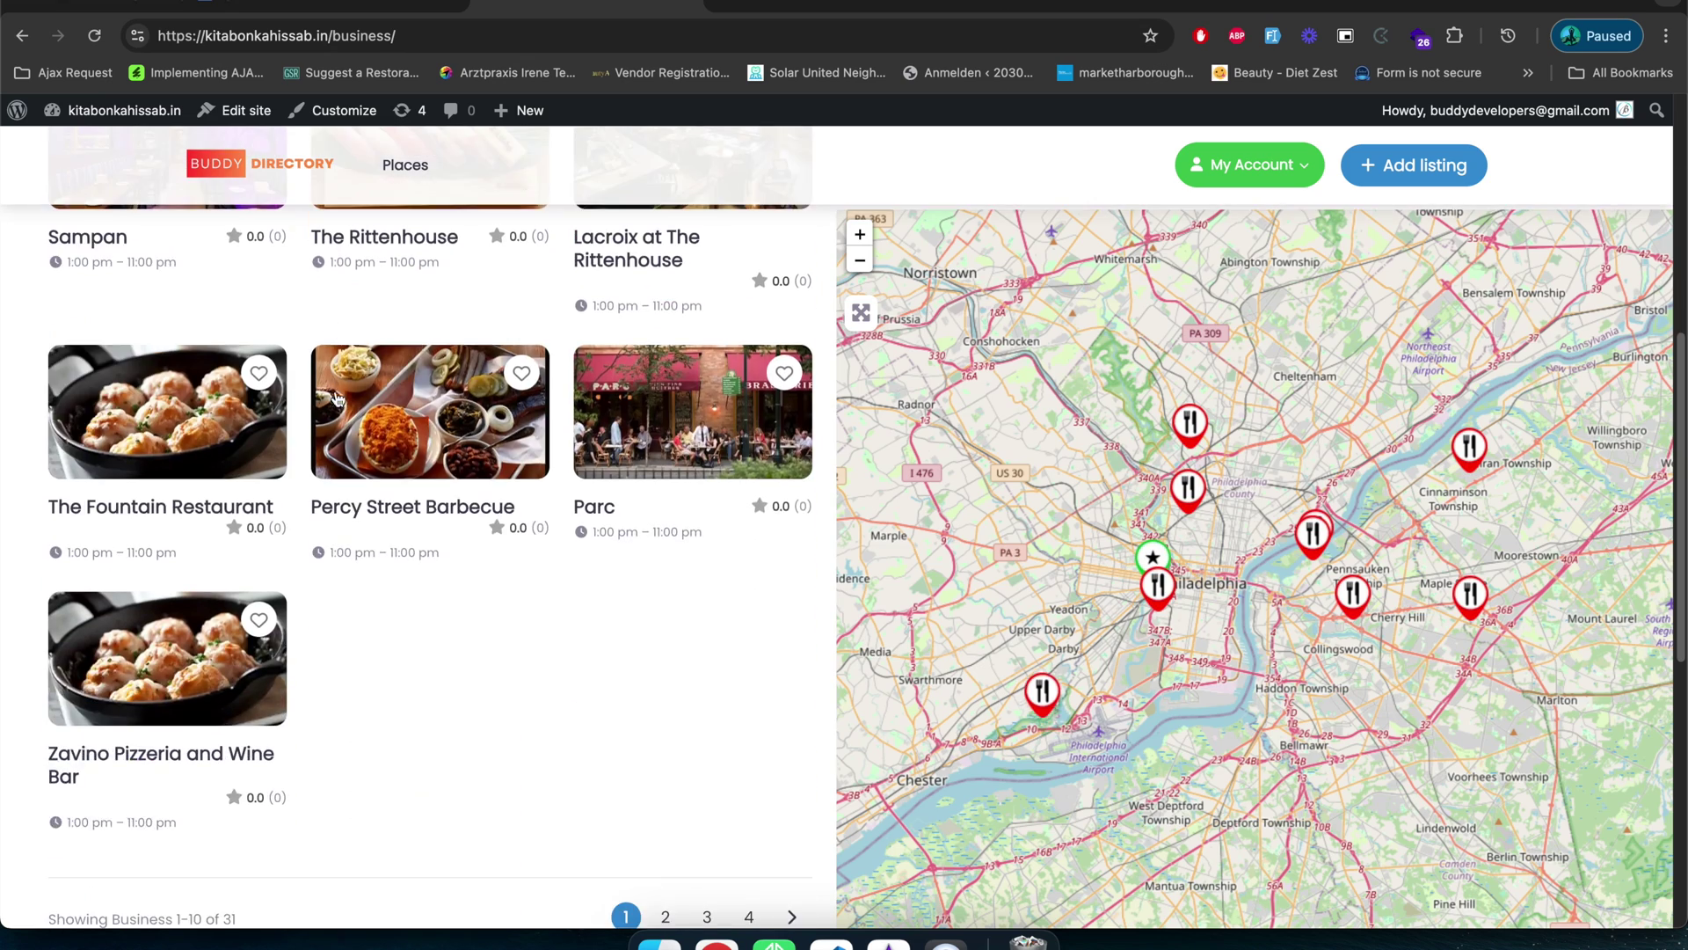
scroll(342, 391, "up", 15)
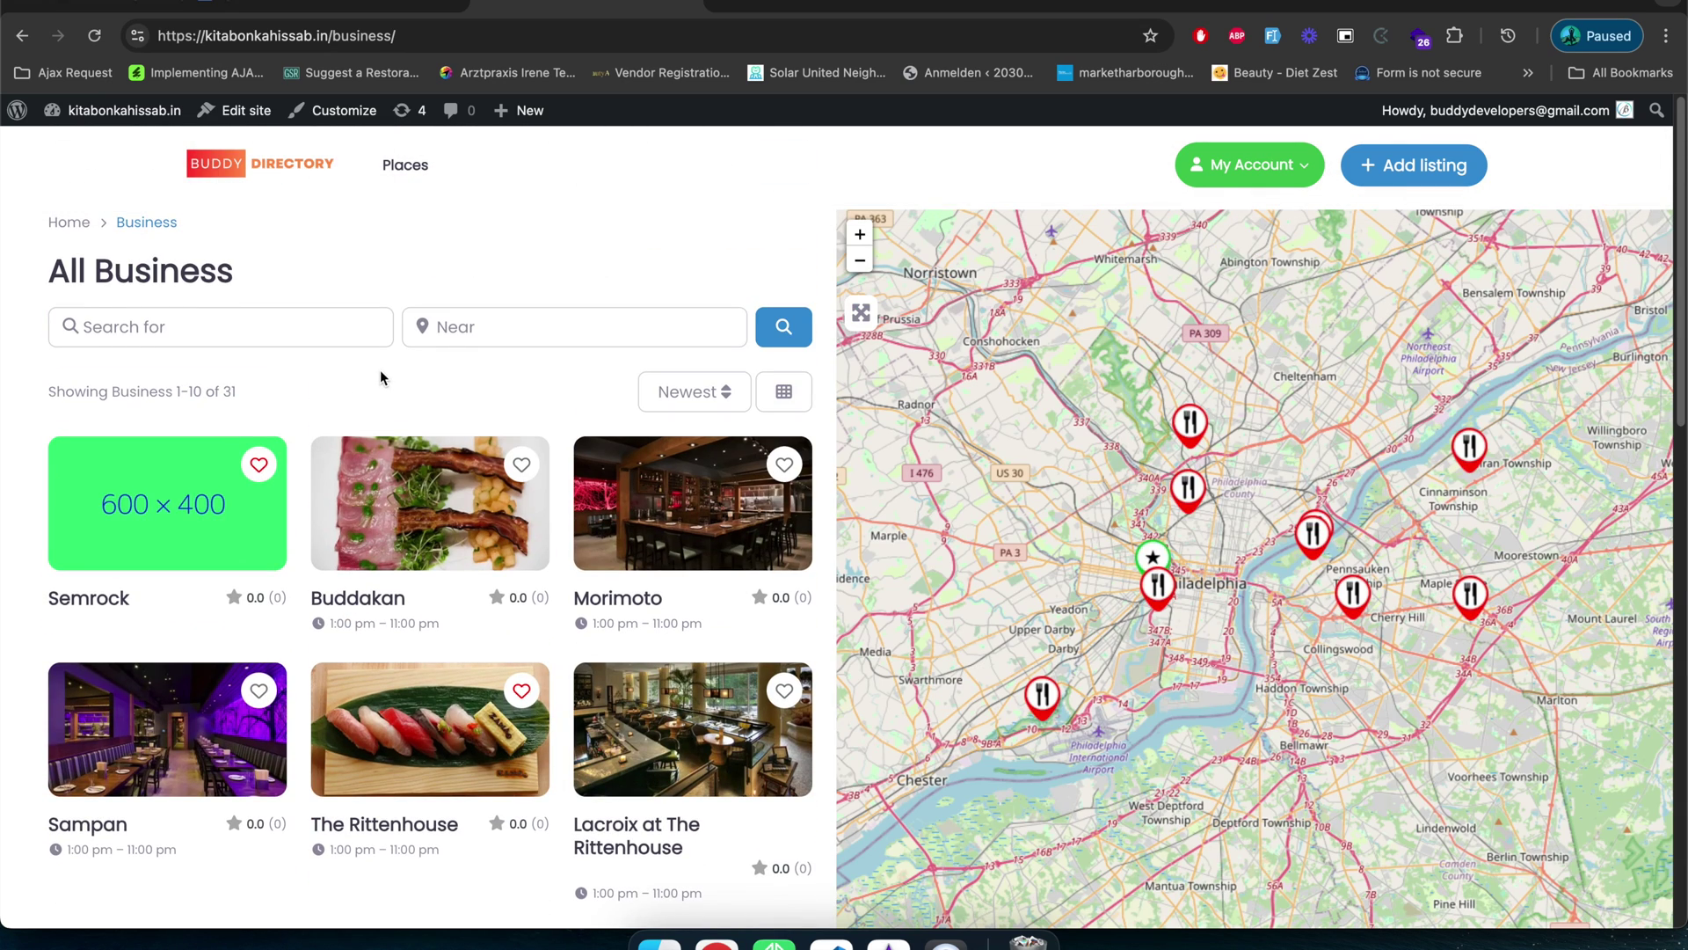
scroll(380, 369, "down", 4)
scroll(378, 369, "up", 4)
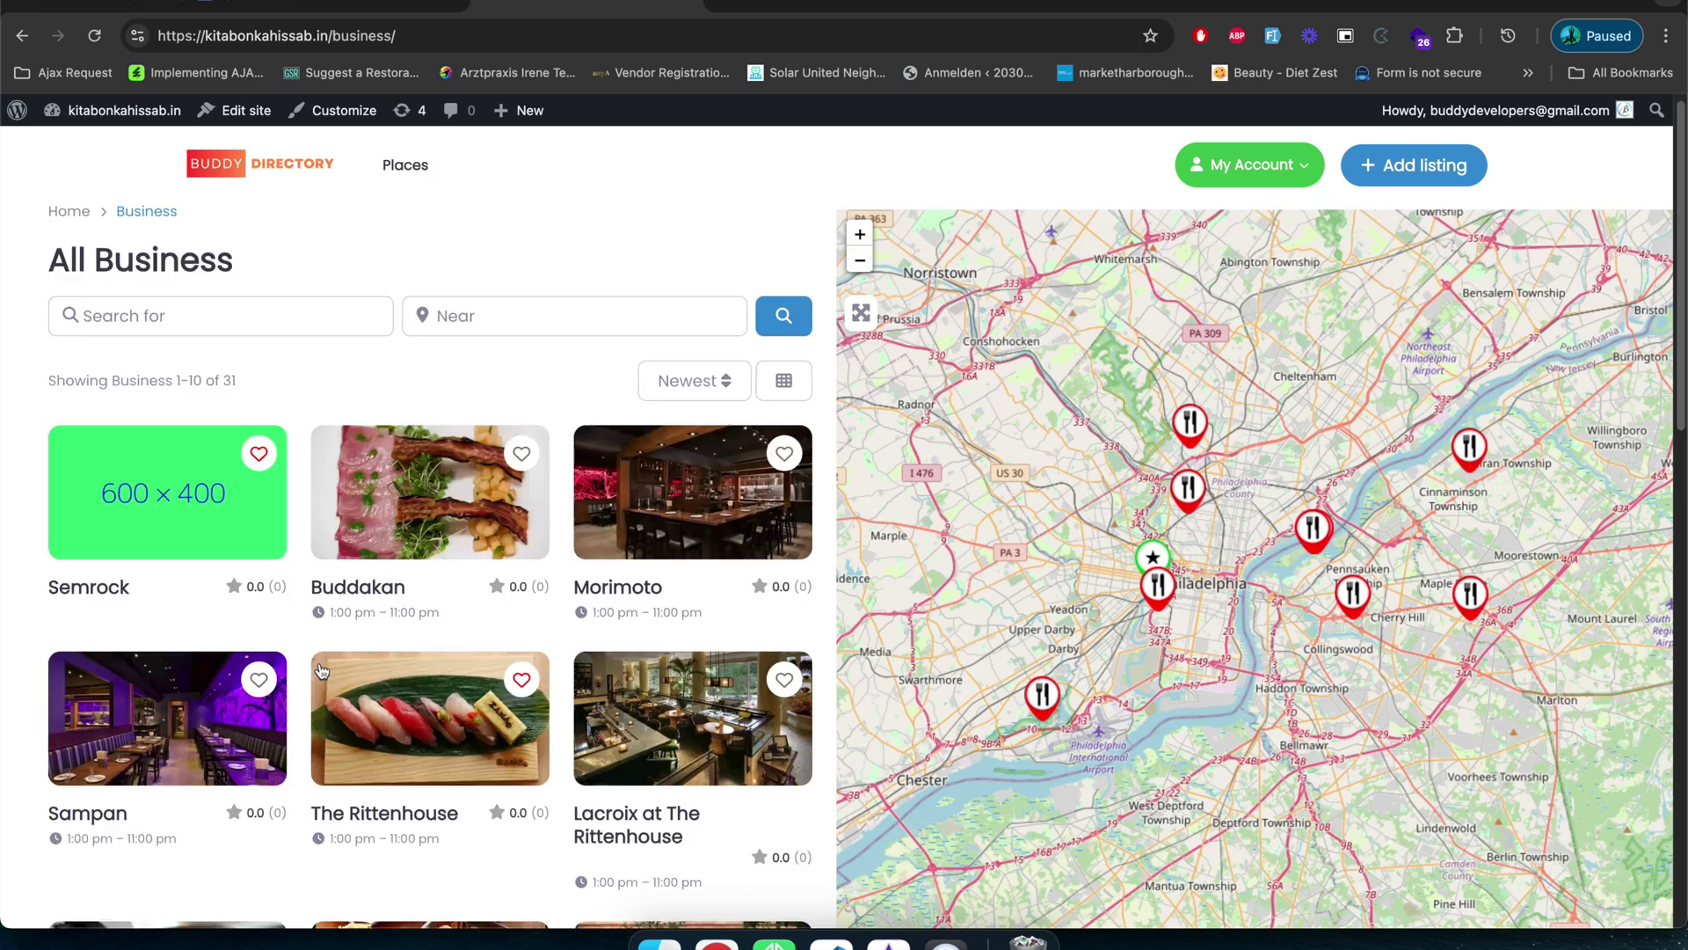
scroll(225, 528, "down", 8)
scroll(225, 633, "up", 5)
scroll(225, 633, "up", 3)
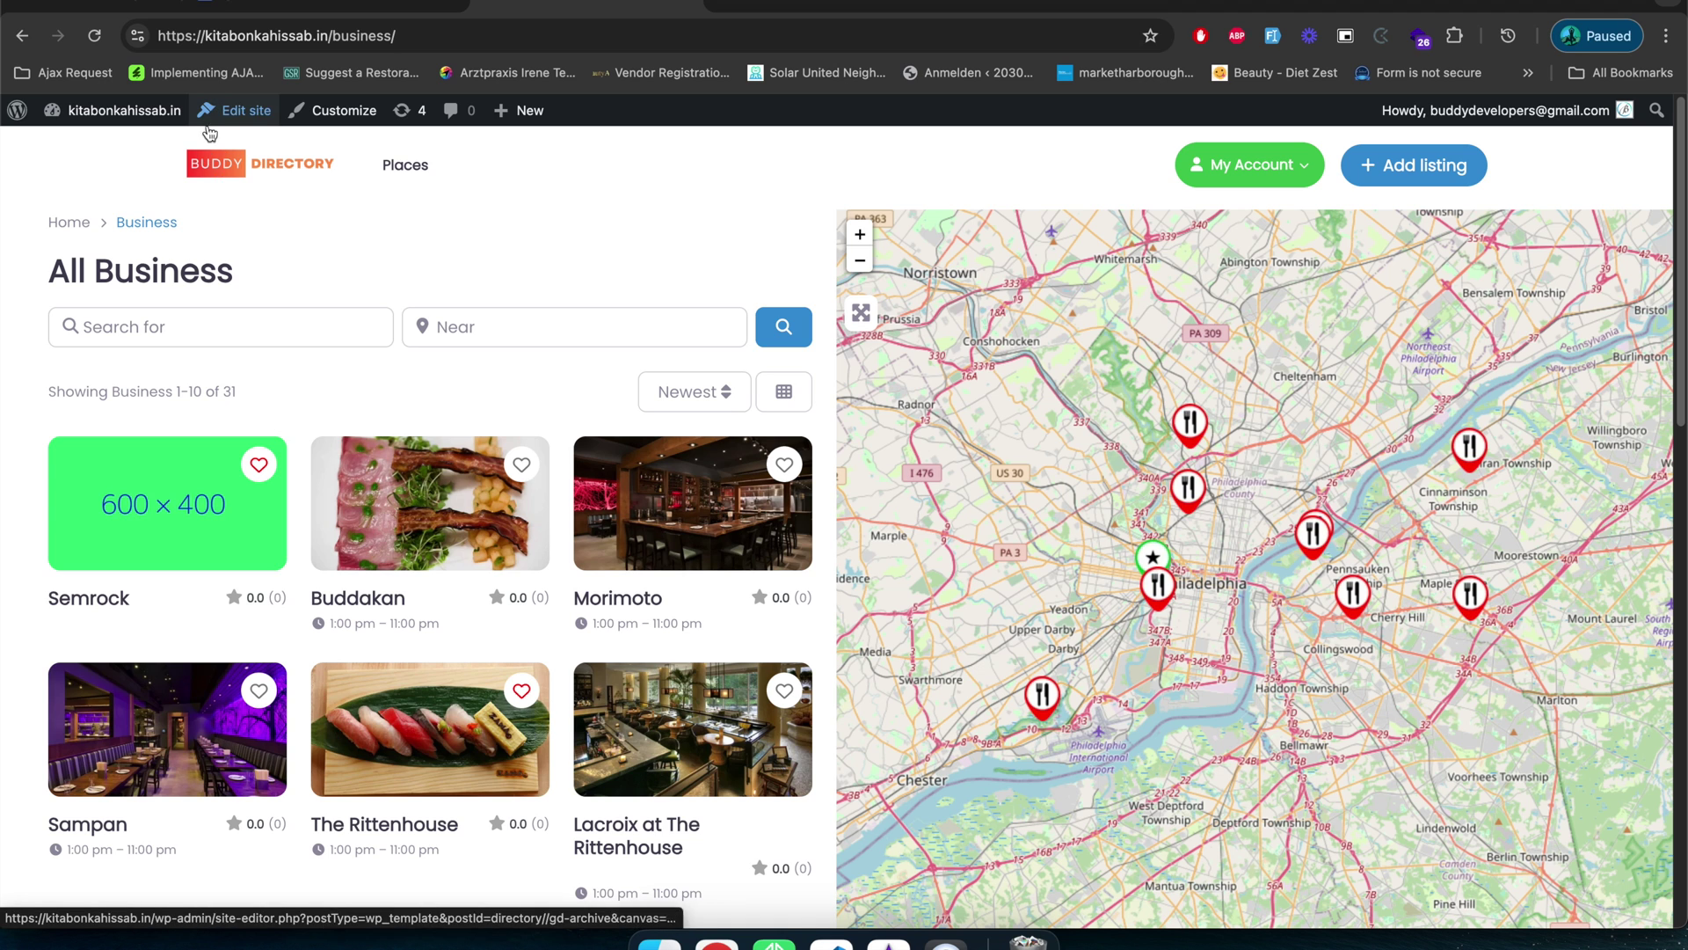
Open the site editor from the dashboard's Appearance > Editor after trying Edit site.
left_click(255, 110)
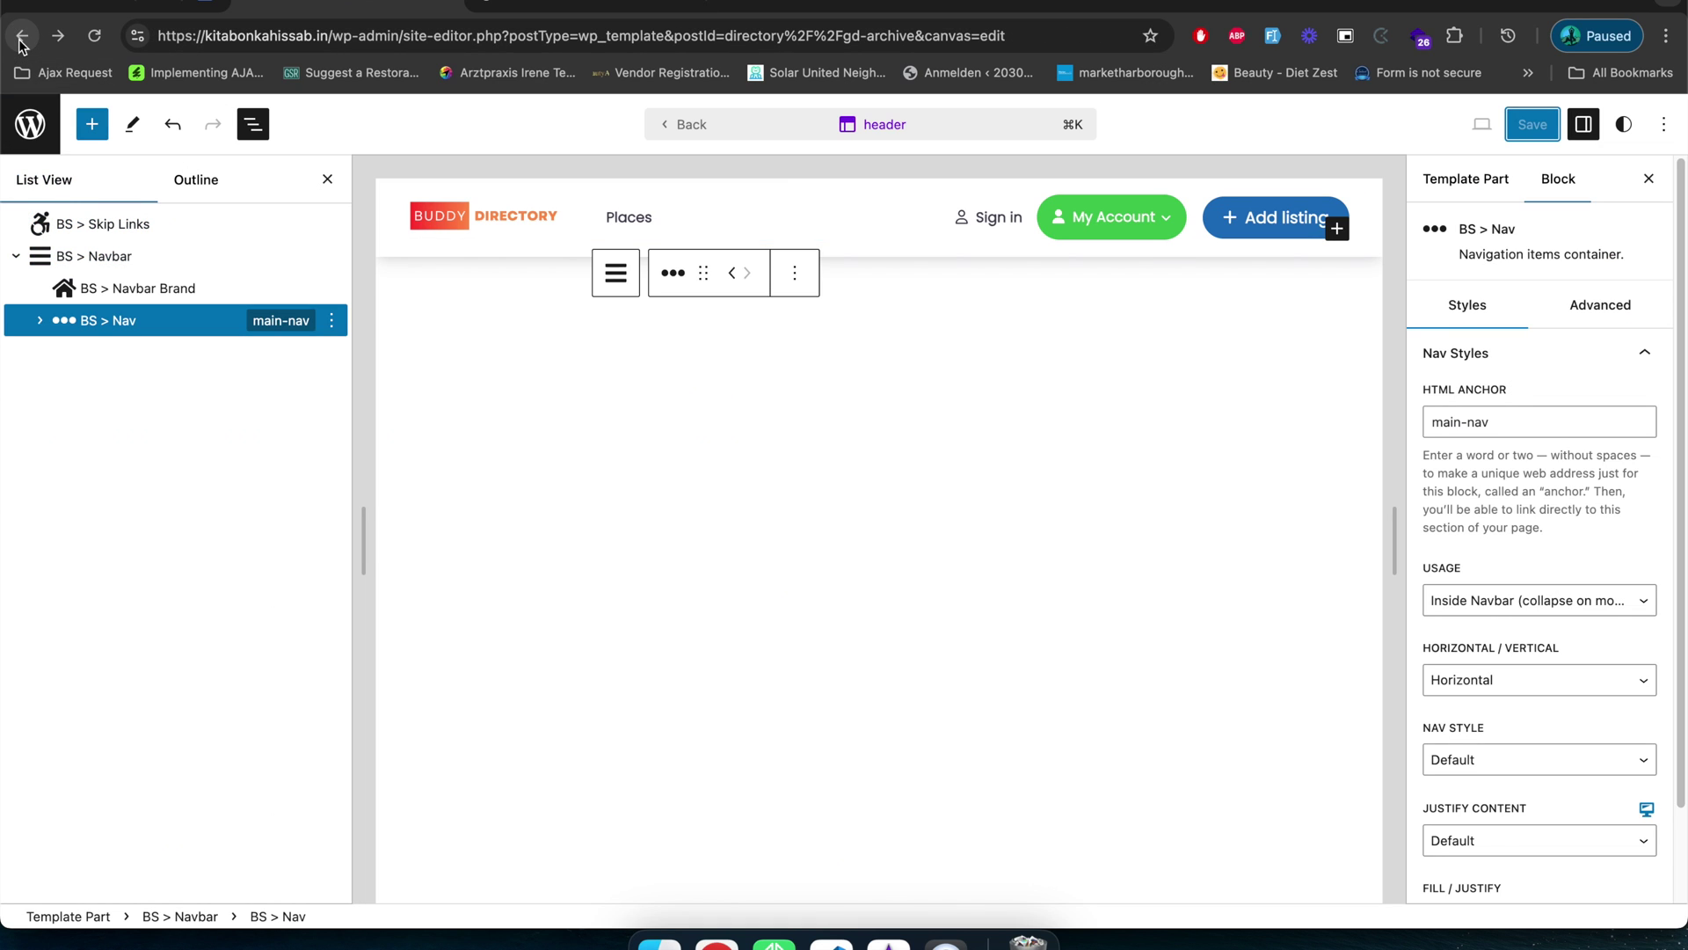
left_click(22, 40)
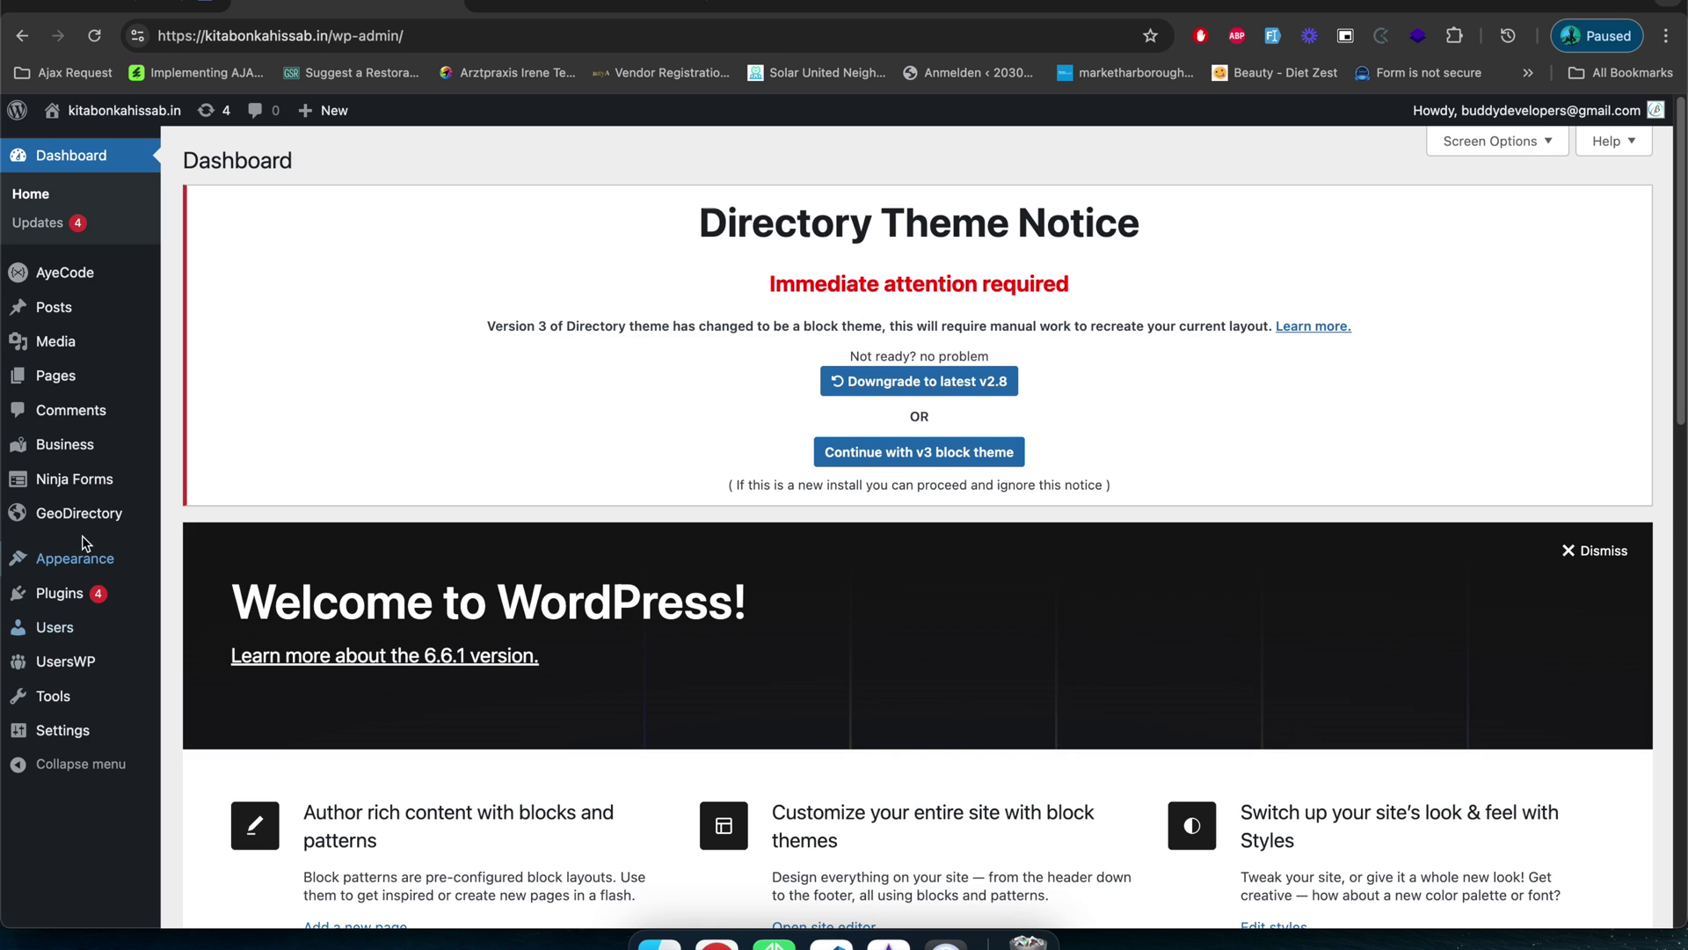
mouse_move(70, 558)
left_click(197, 590)
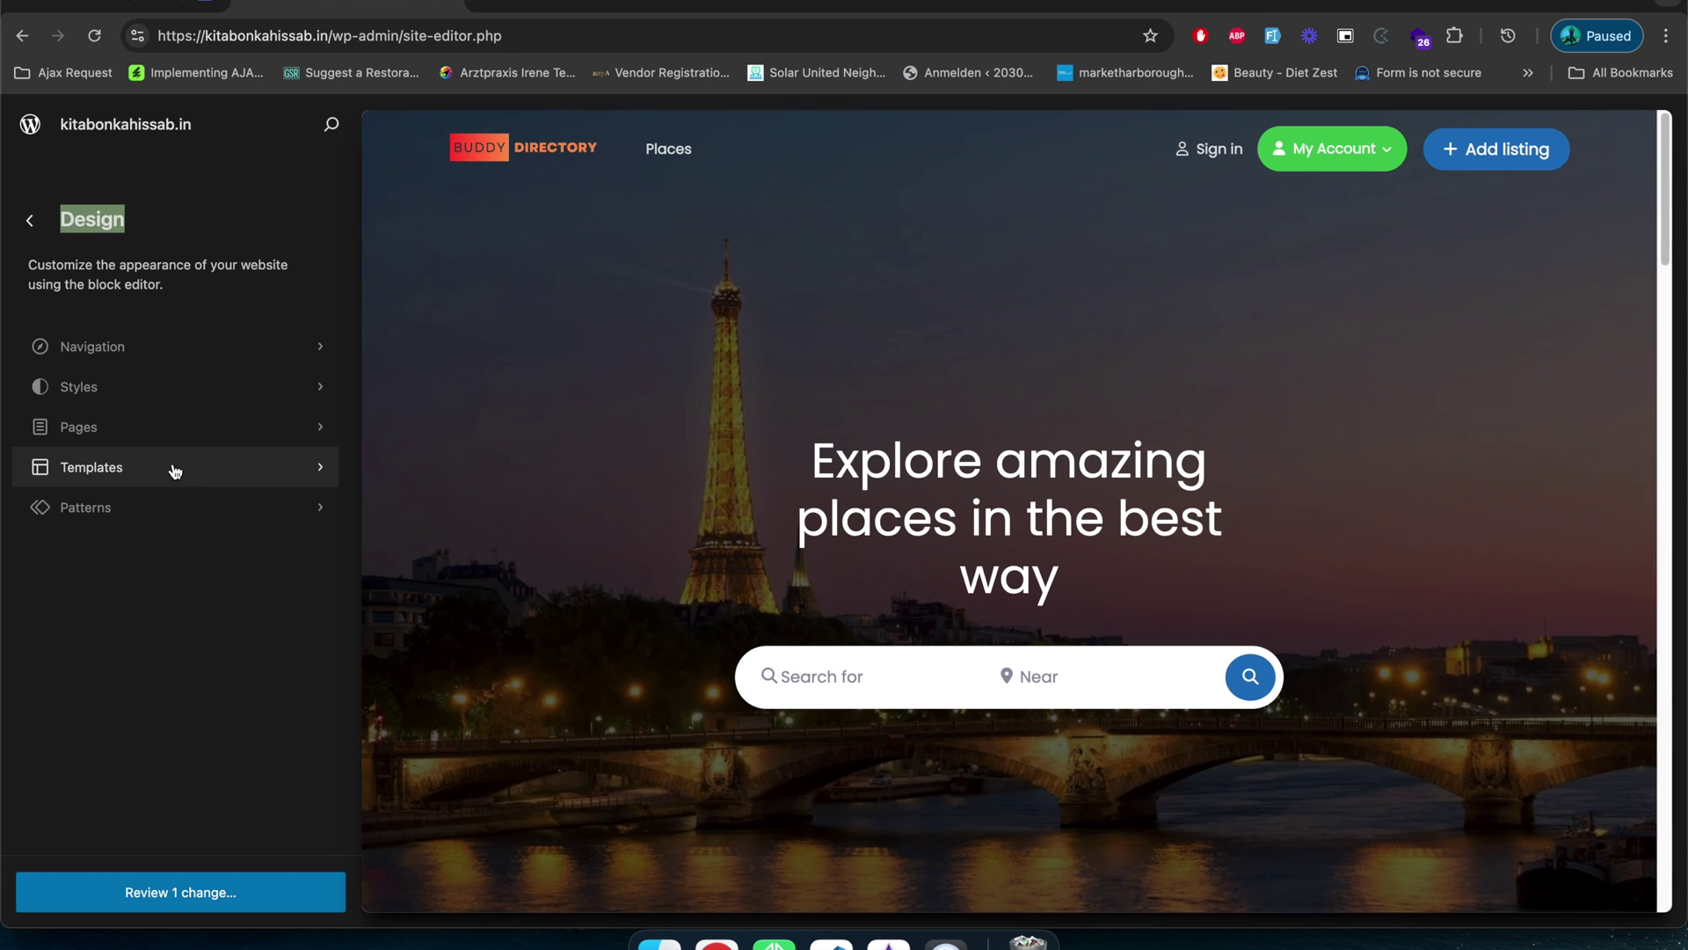
Browse the full Templates grid and open the GD Archives template for editing.
left_click(172, 467)
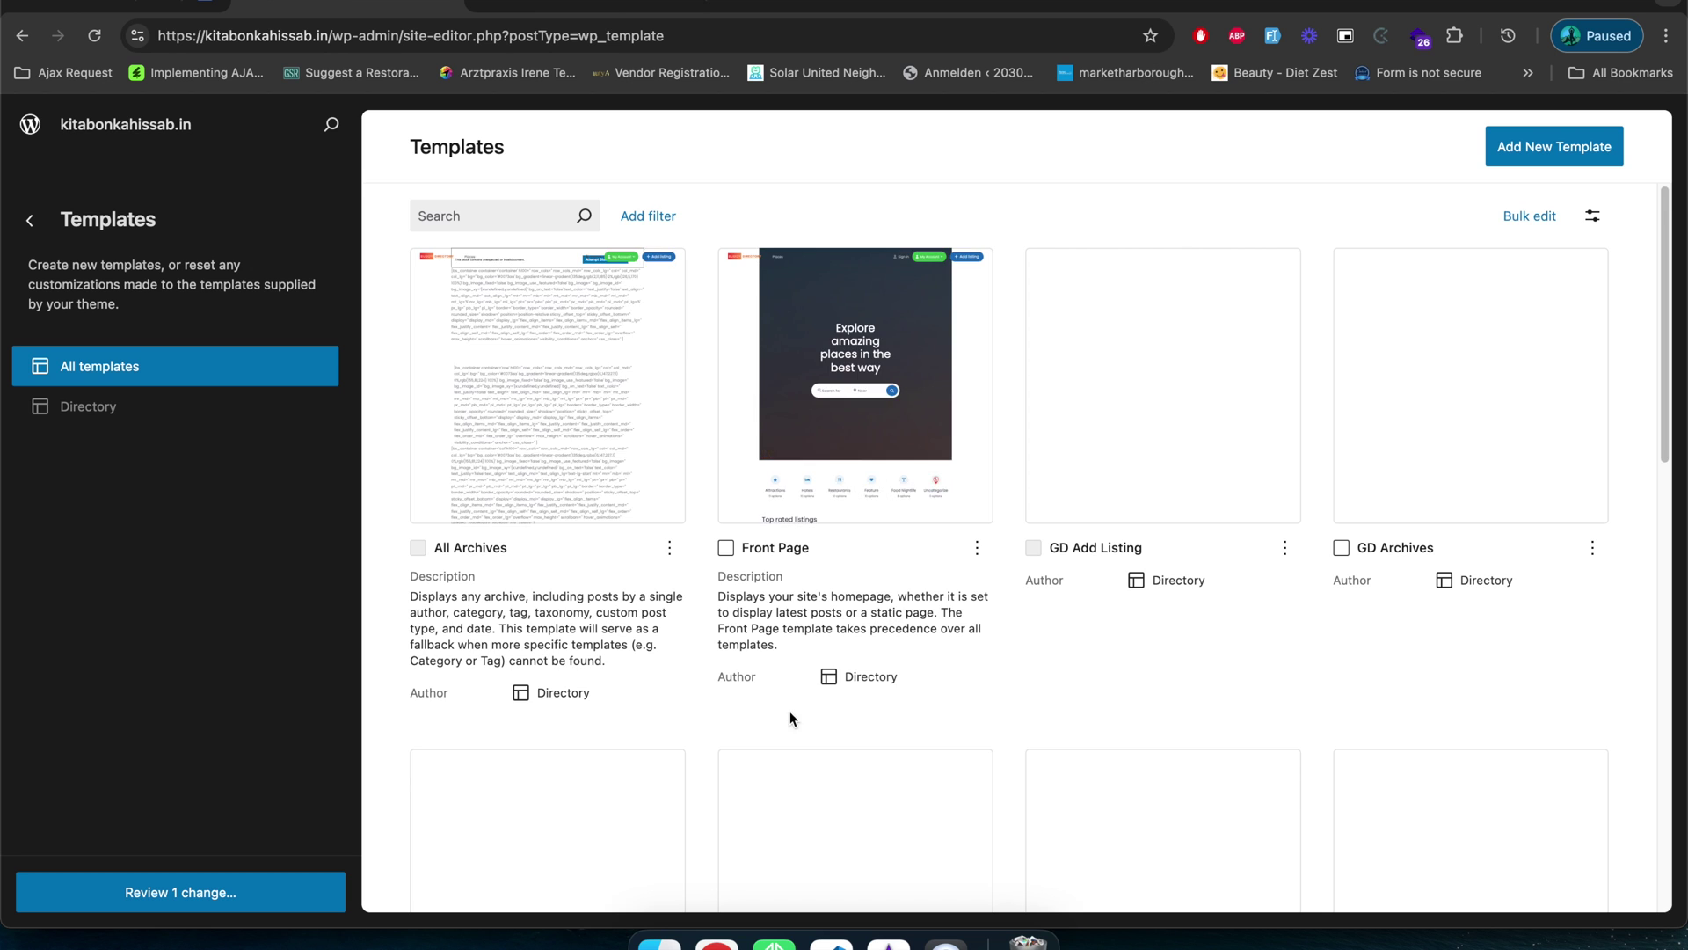
scroll(791, 714, "down", 3)
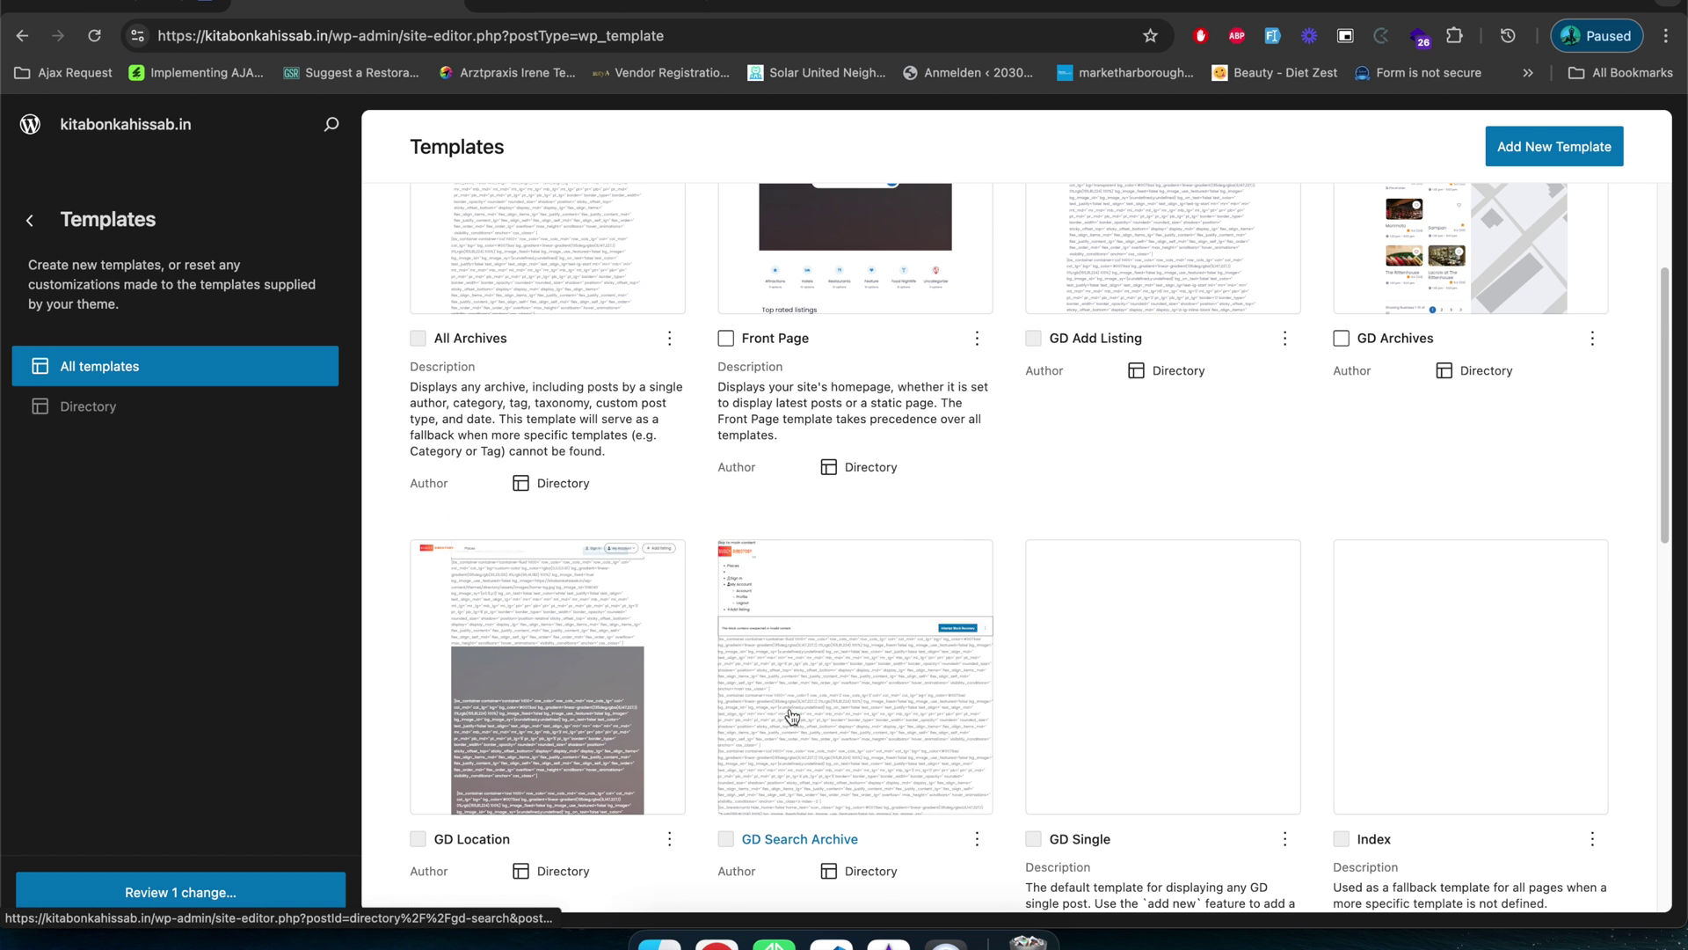
scroll(790, 712, "down", 8)
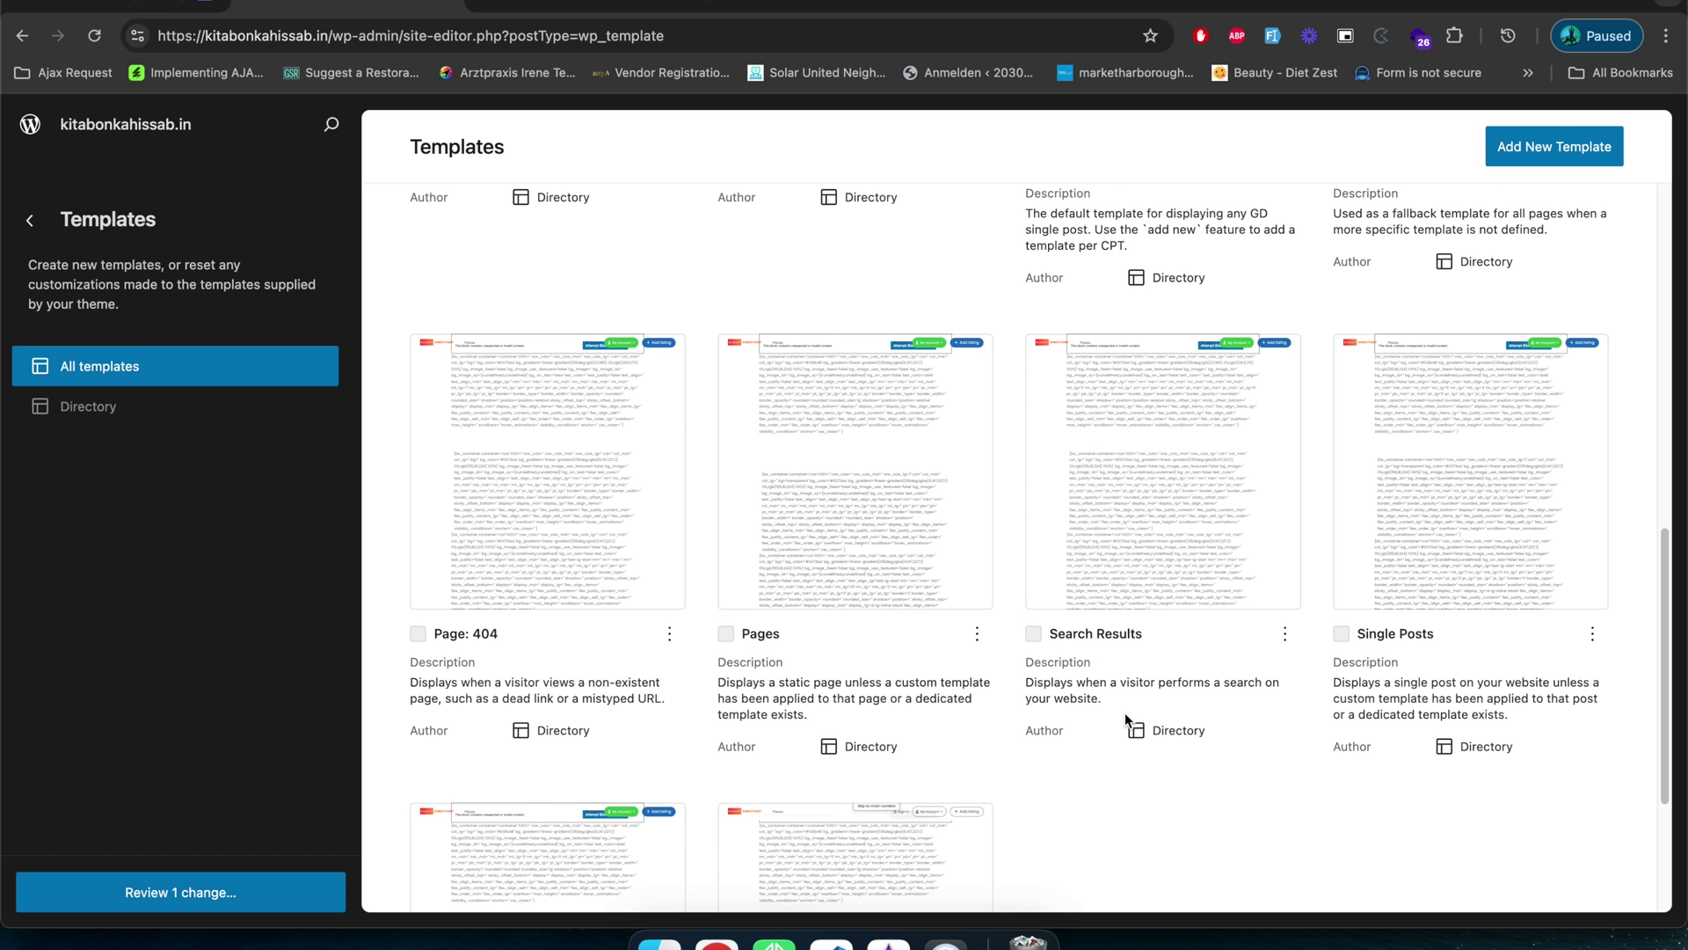
scroll(1126, 712, "up", 6)
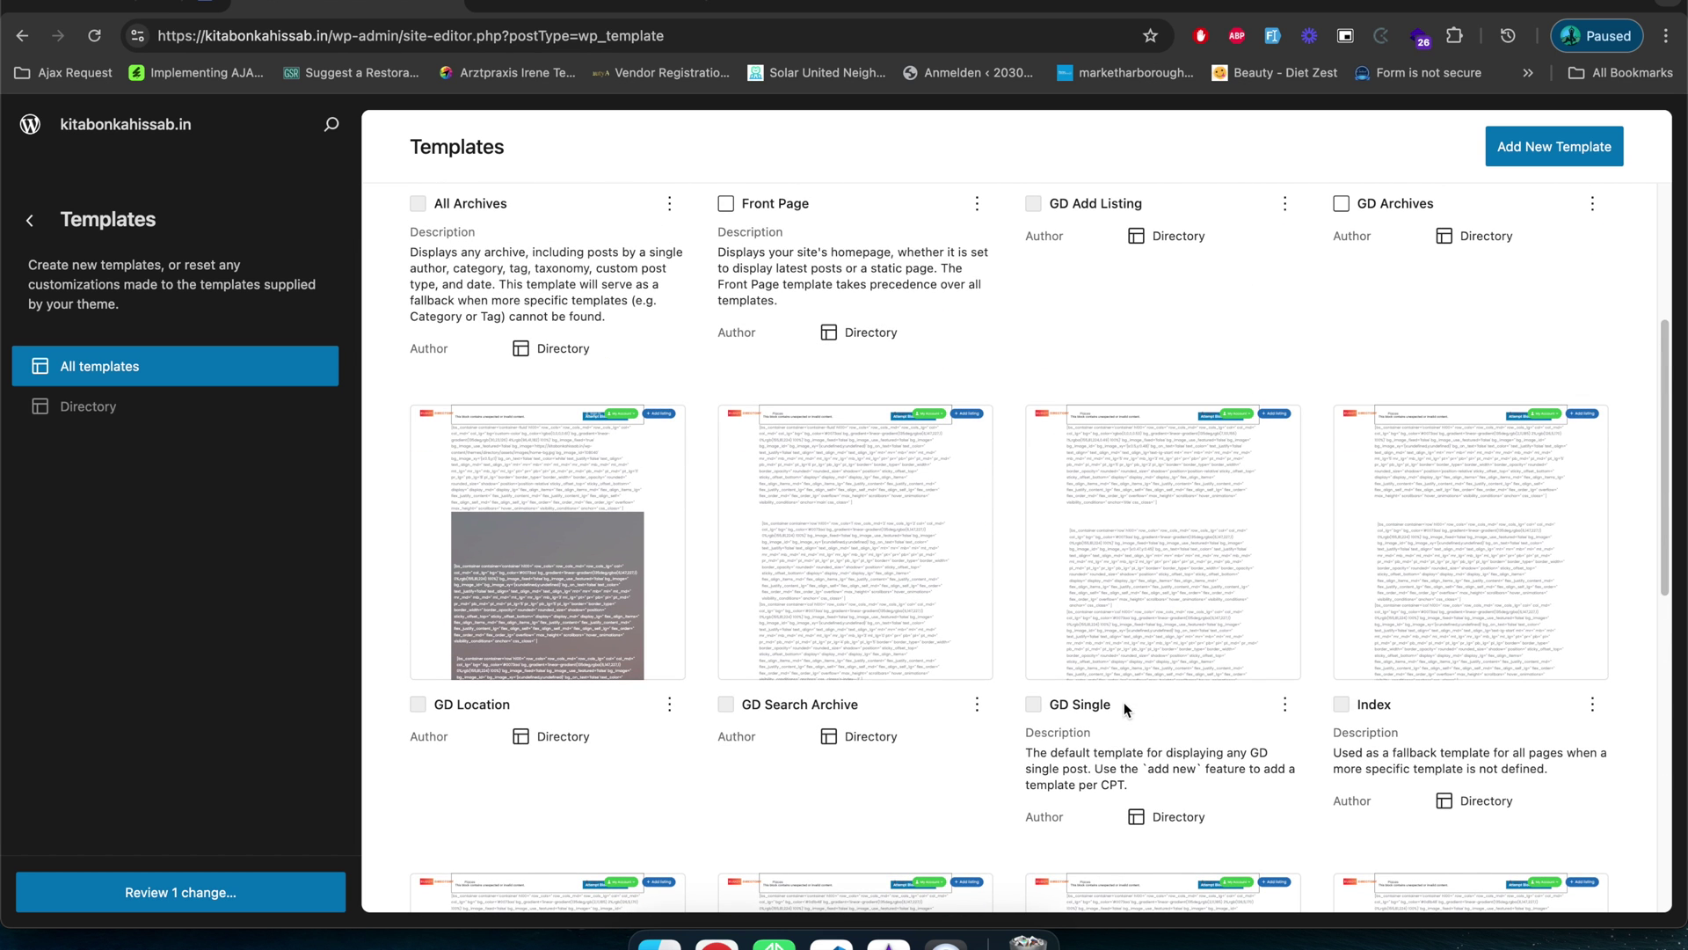
scroll(1290, 463, "up", 4)
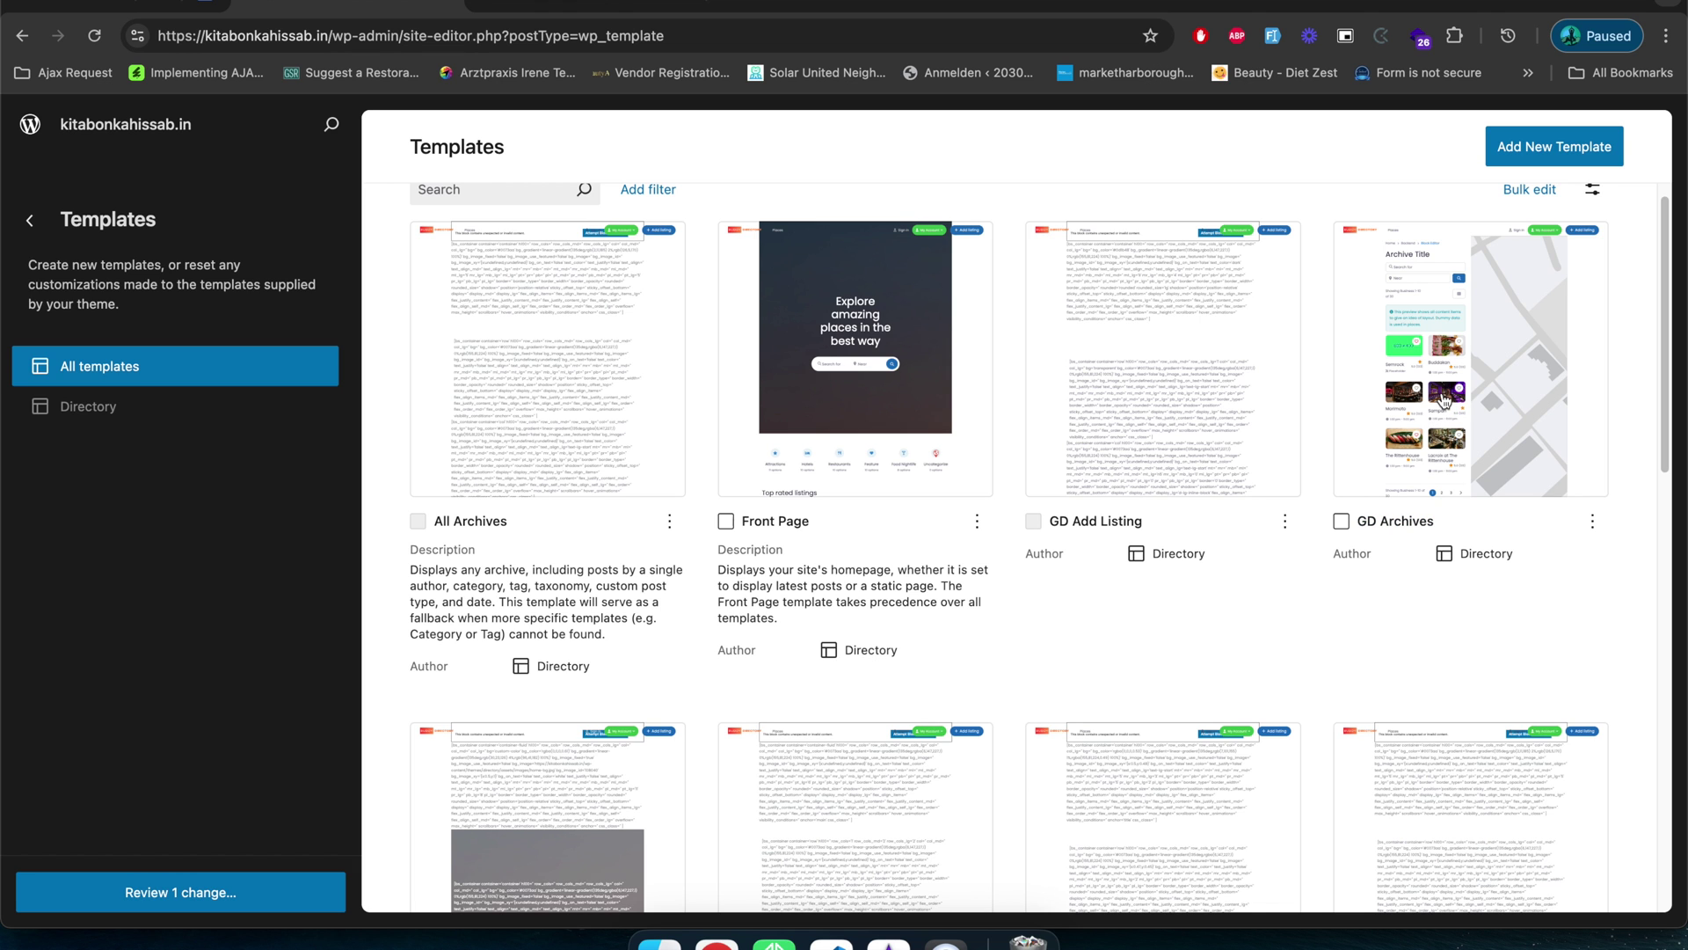
left_click(1411, 389)
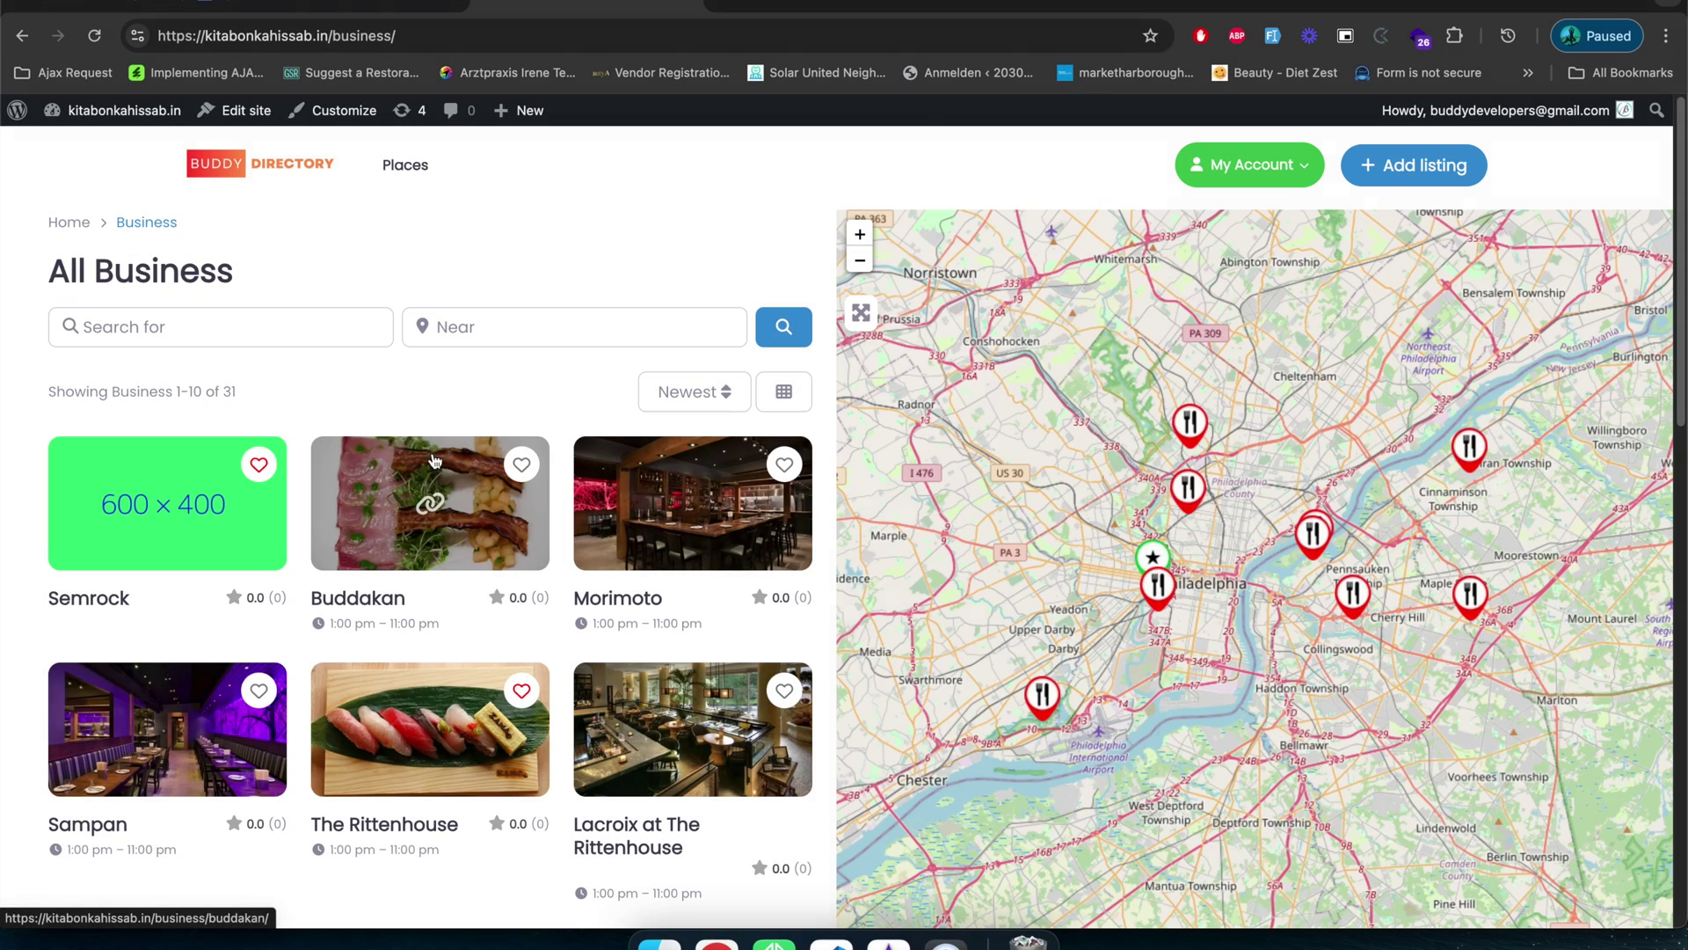
Open the Buddakan business listing page and scroll up and down through its details.
left_click(438, 489)
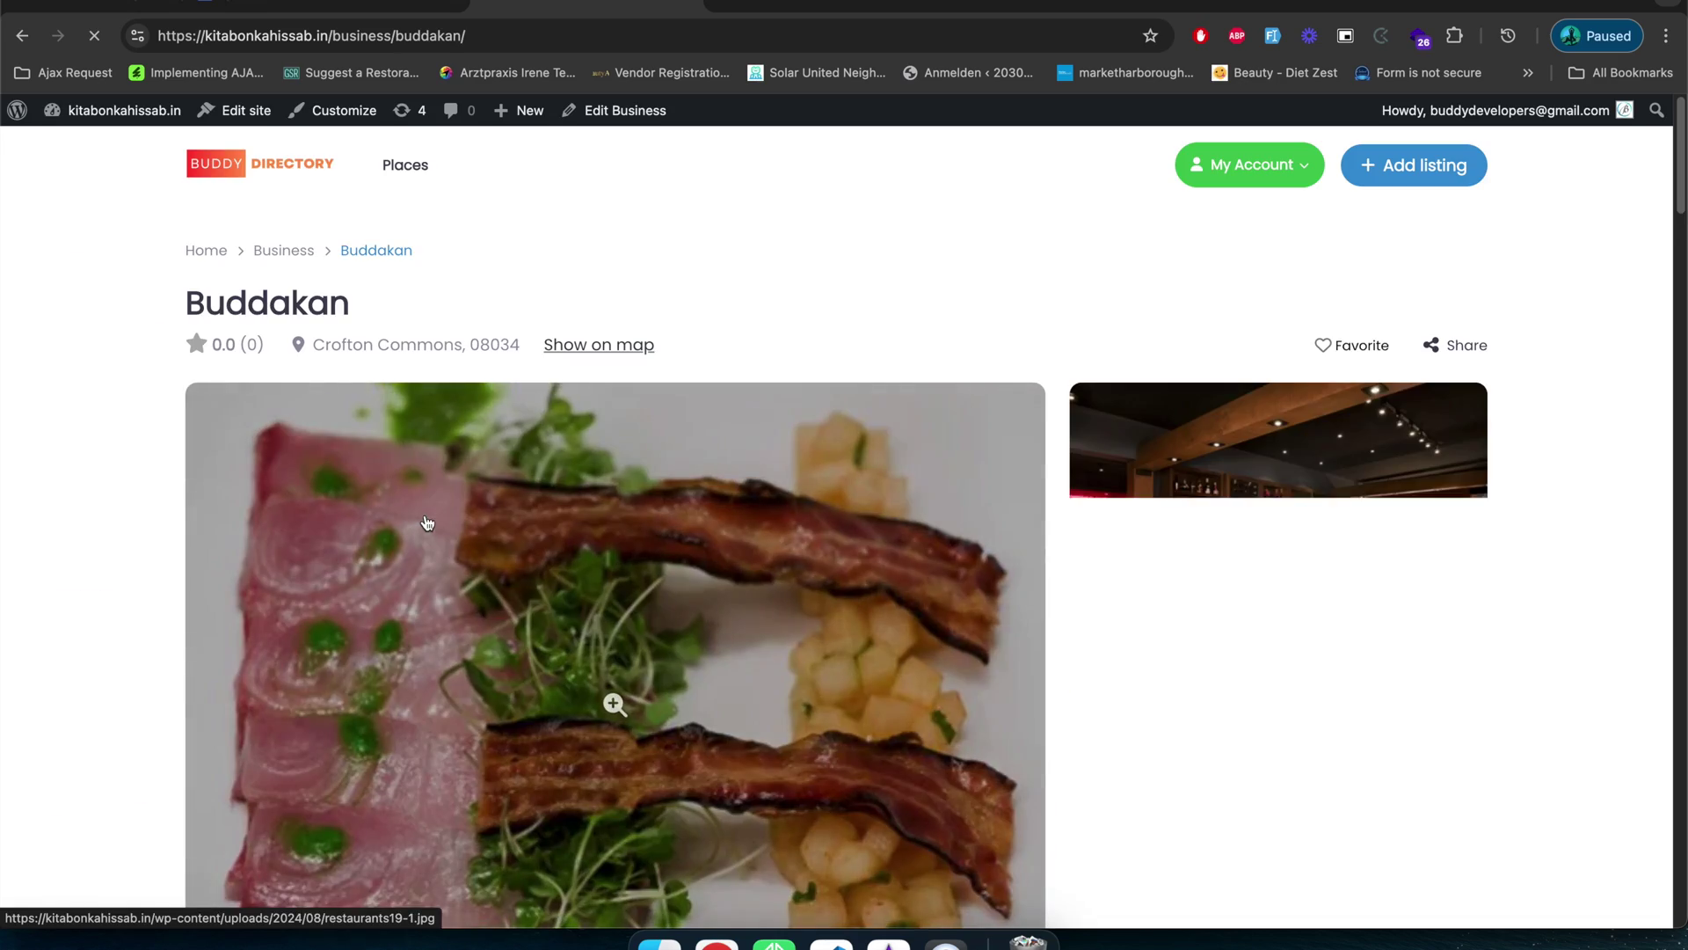
scroll(462, 547, "down", 20)
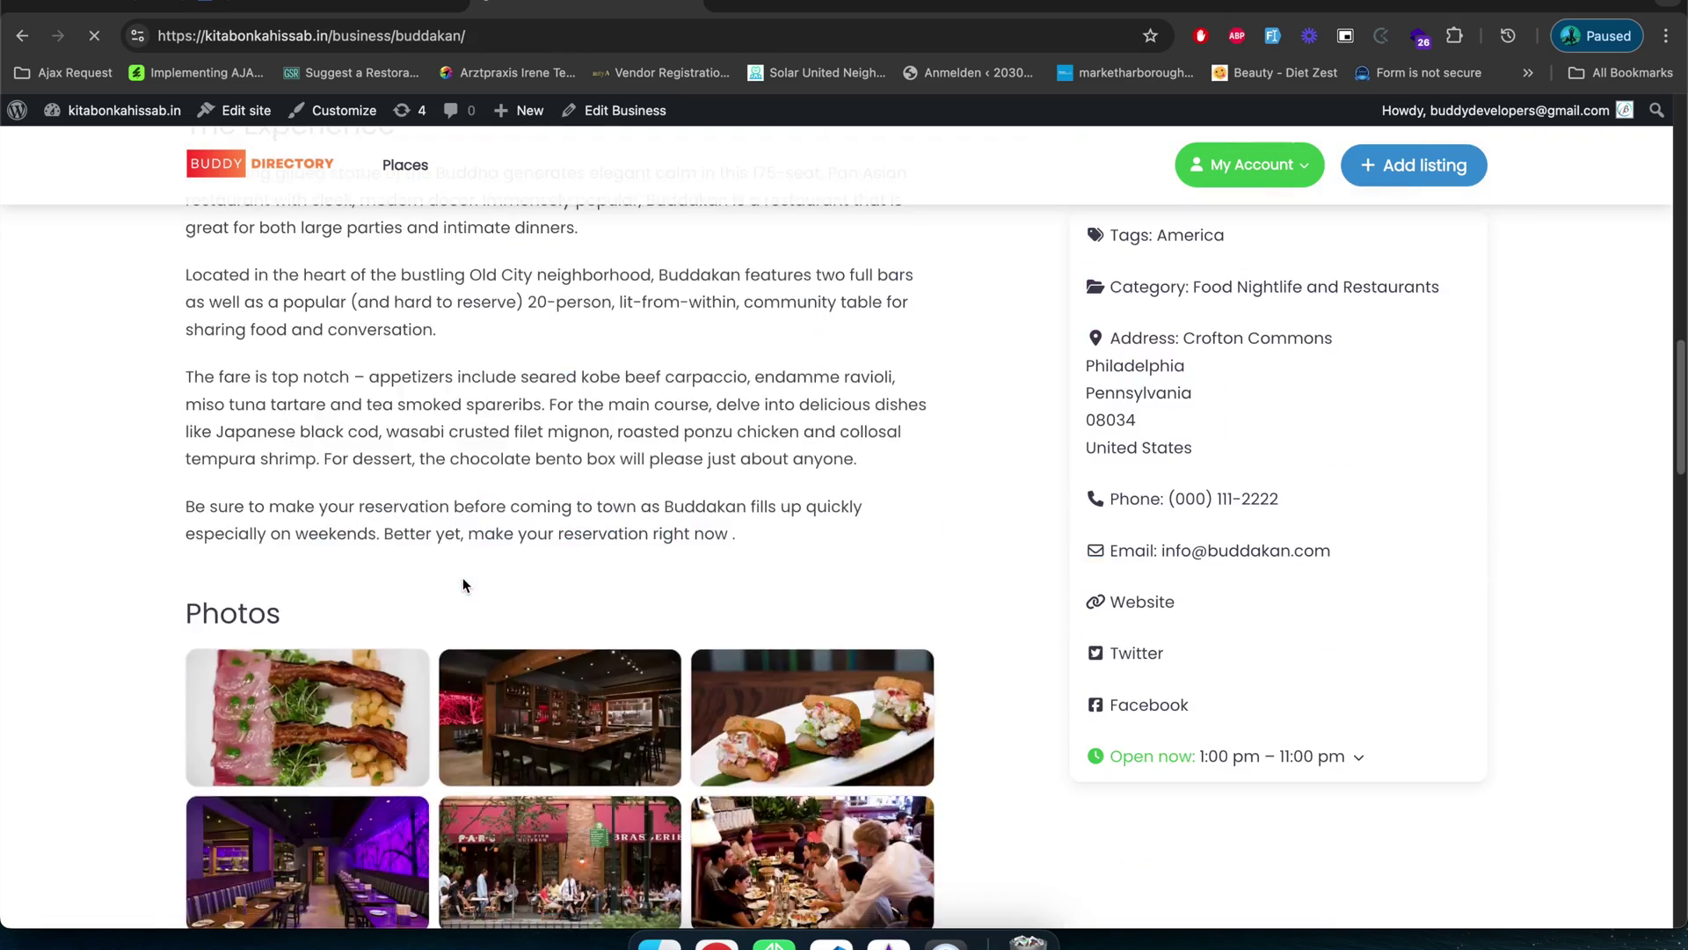
scroll(462, 576, "down", 10)
scroll(462, 572, "up", 15)
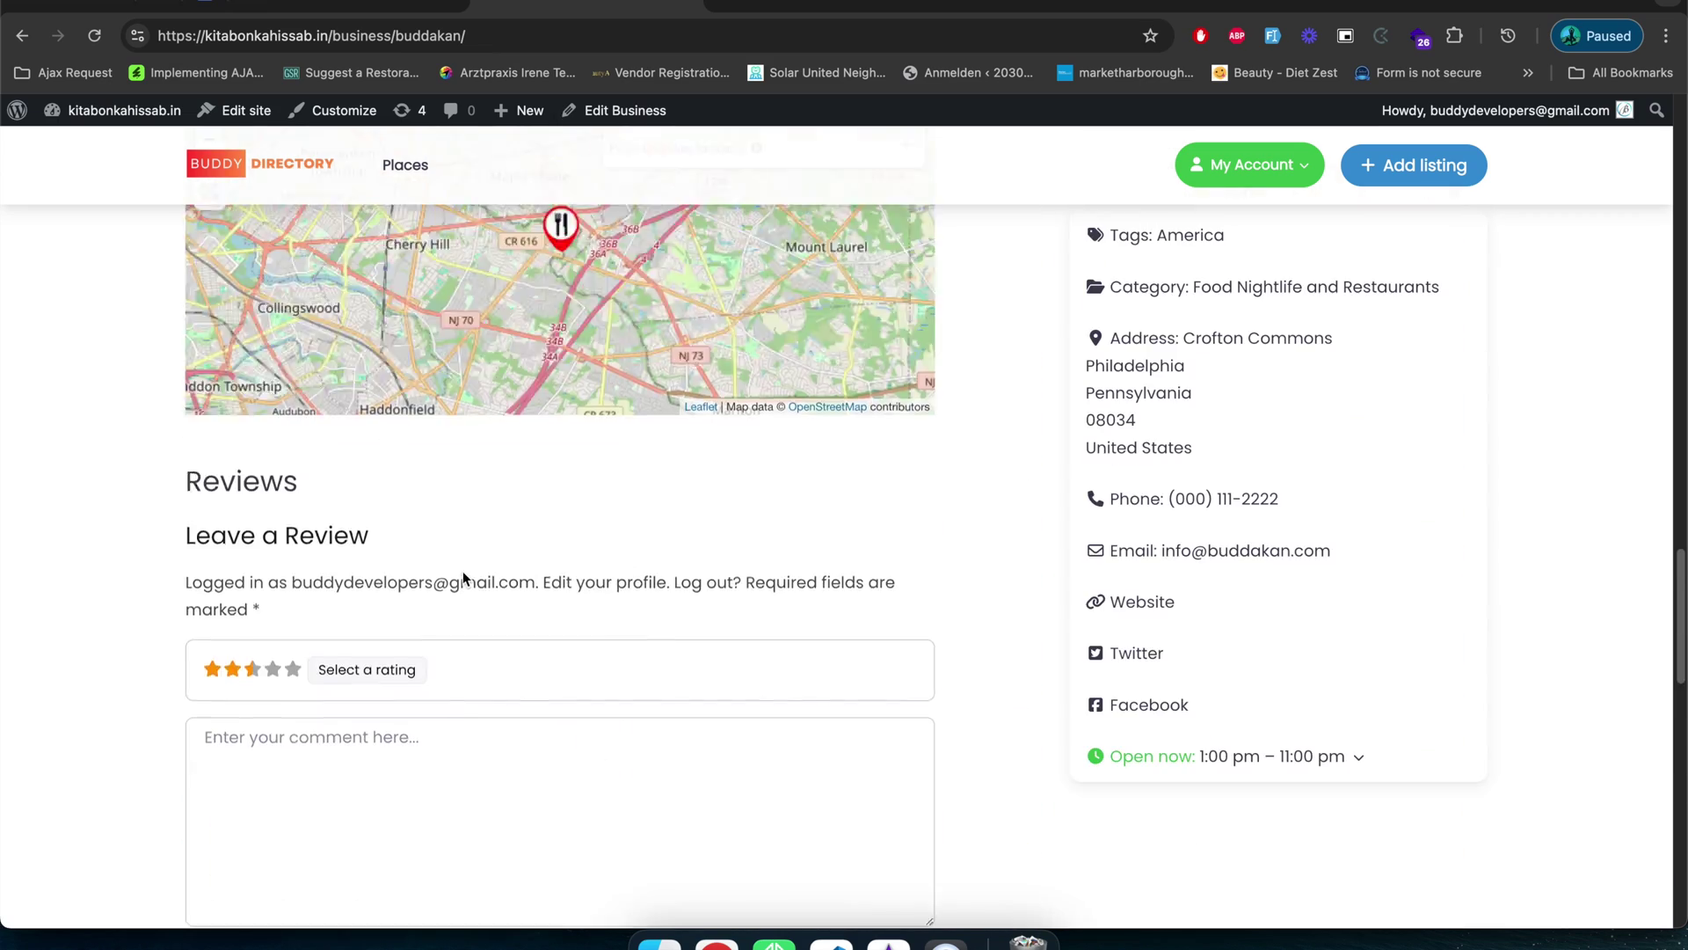
scroll(463, 576, "down", 10)
scroll(466, 570, "down", 8)
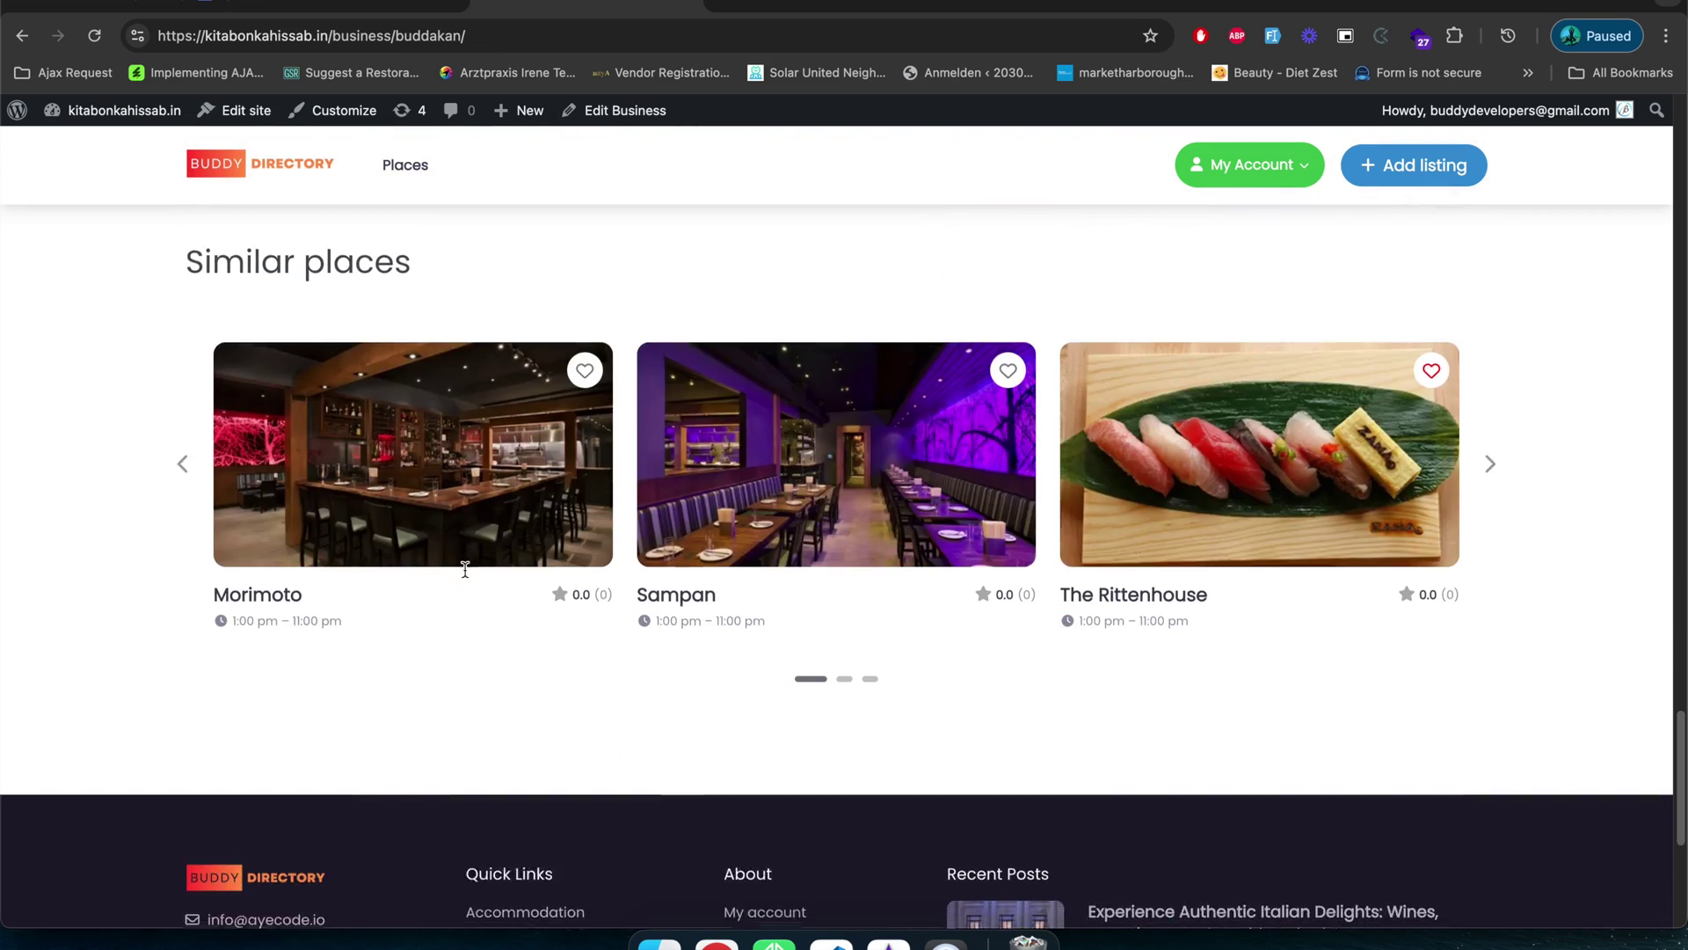
scroll(465, 570, "up", 3)
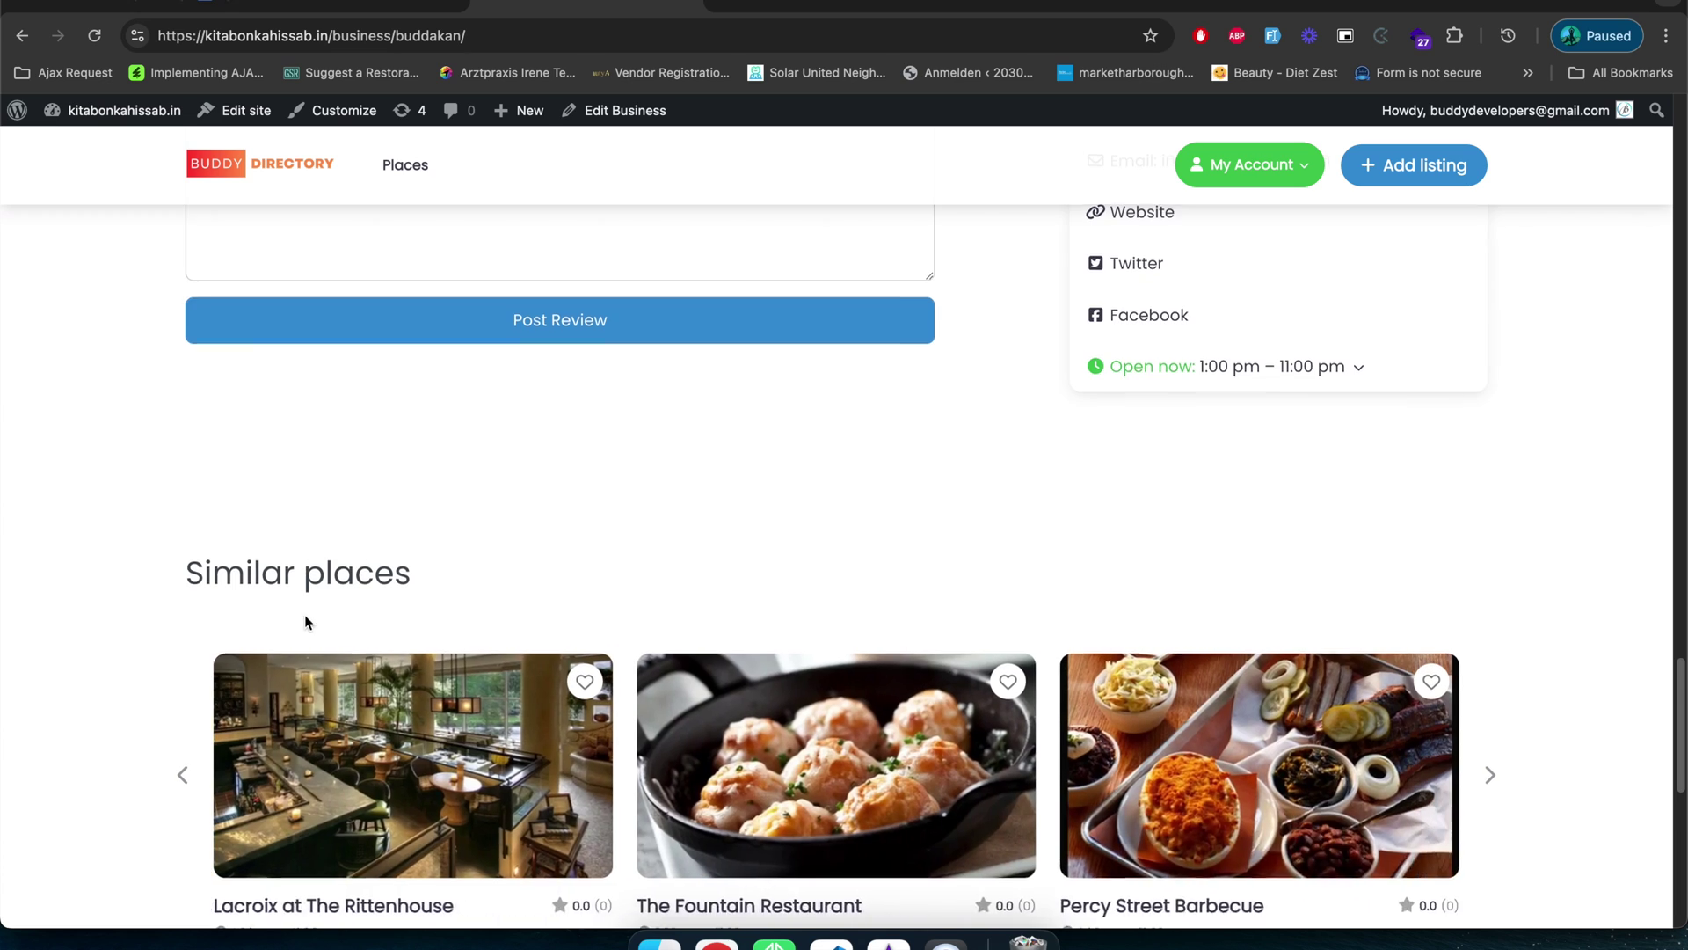
scroll(305, 622, "down", 2)
scroll(1037, 807, "up", 15)
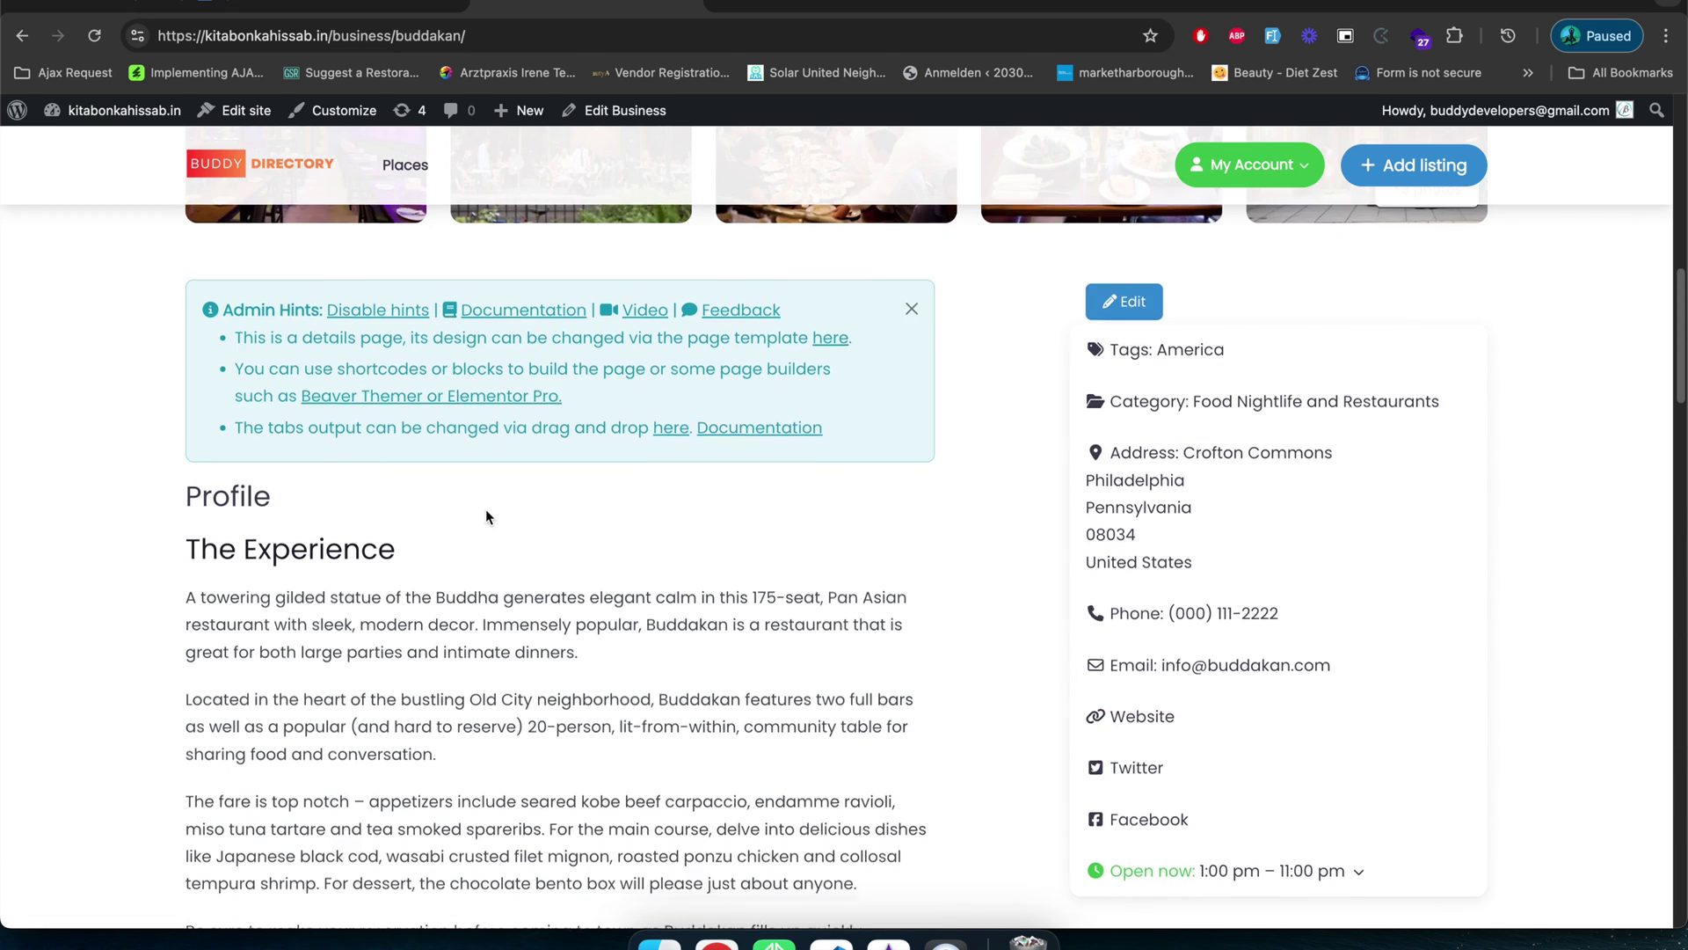
scroll(486, 514, "up", 10)
scroll(736, 360, "down", 4)
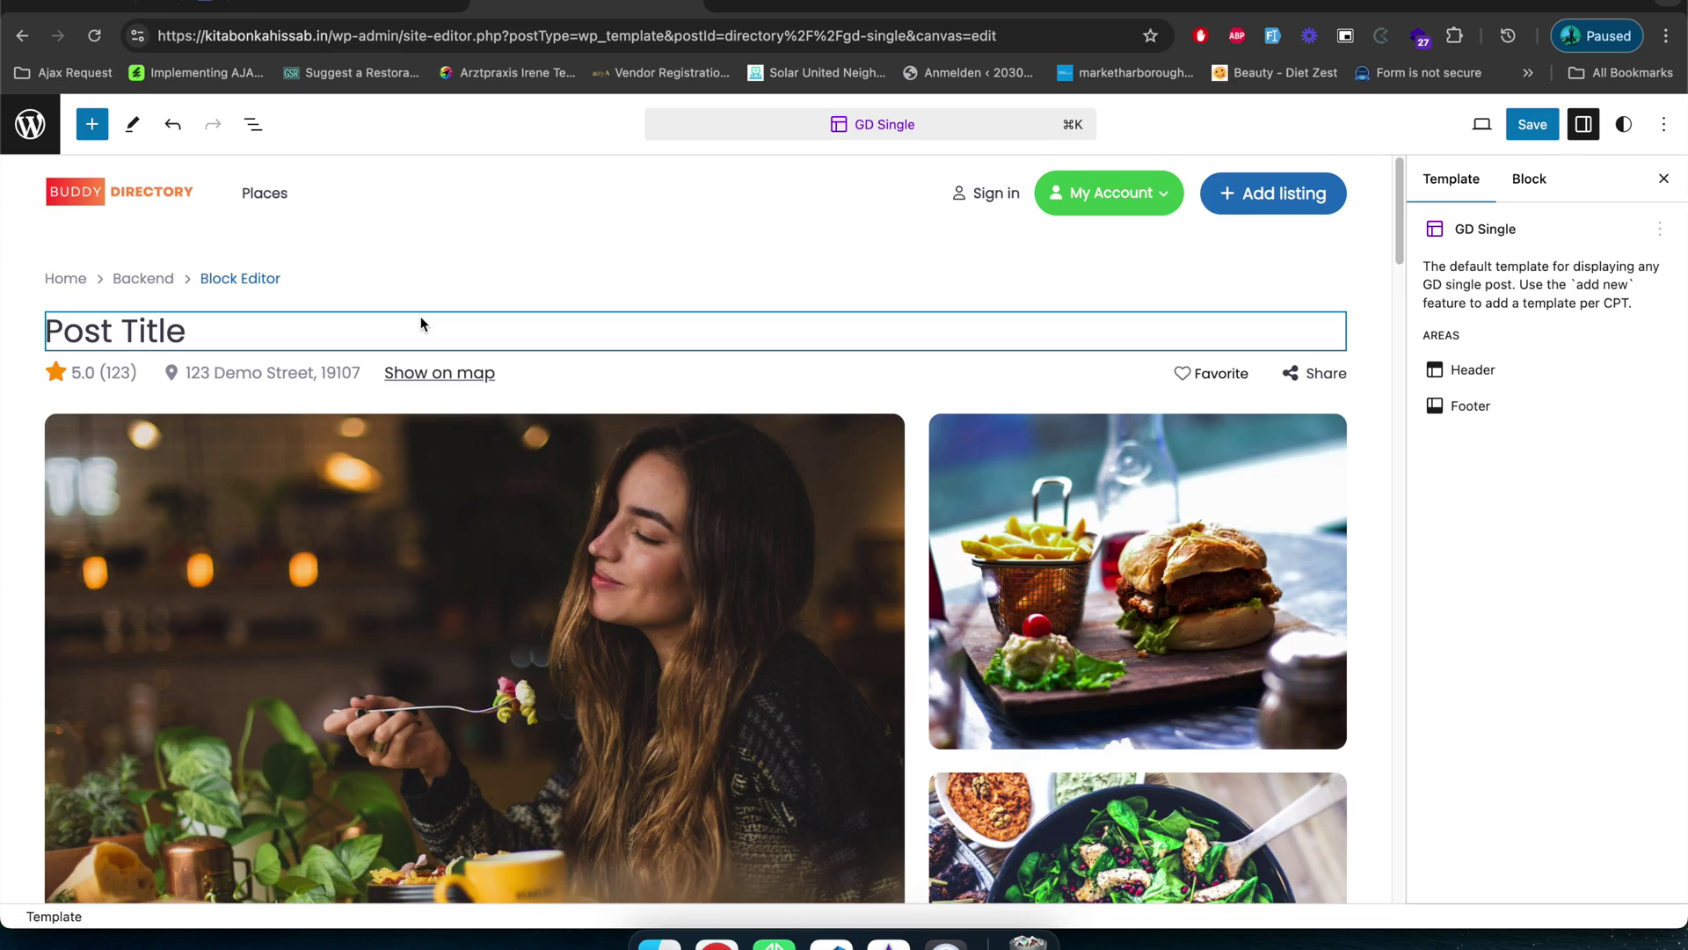
Scroll the GD Single canvas through demo tabs and reviews, then select the breadcrumb/title container.
scroll(420, 314, "down", 20)
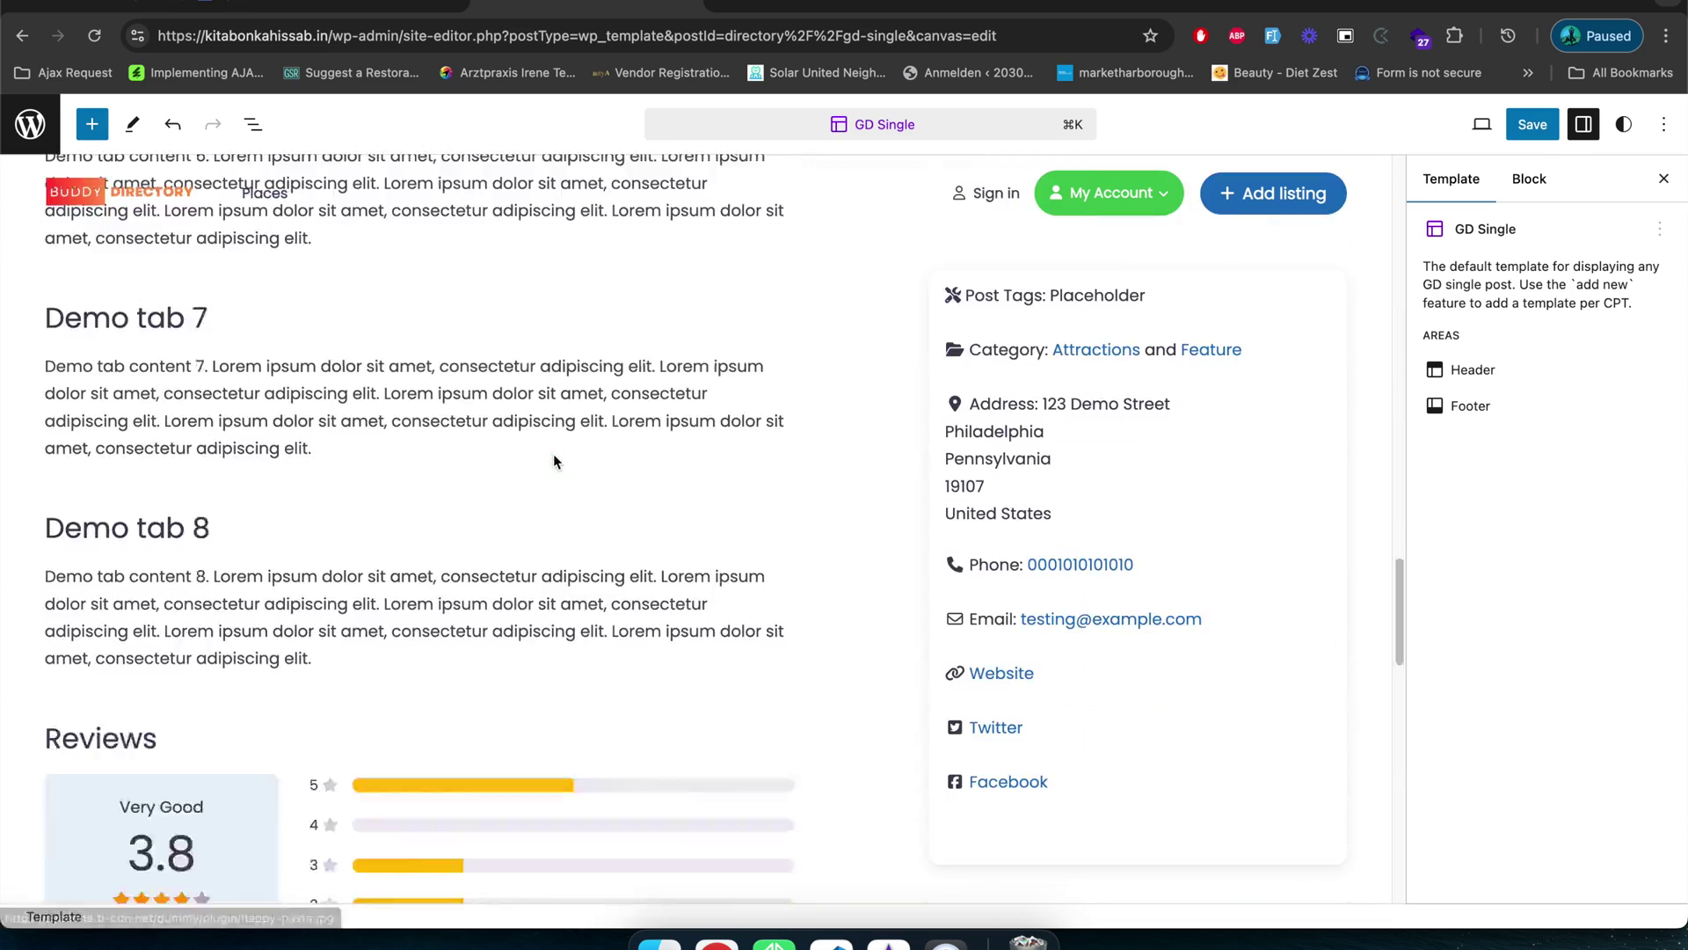
scroll(554, 459, "up", 20)
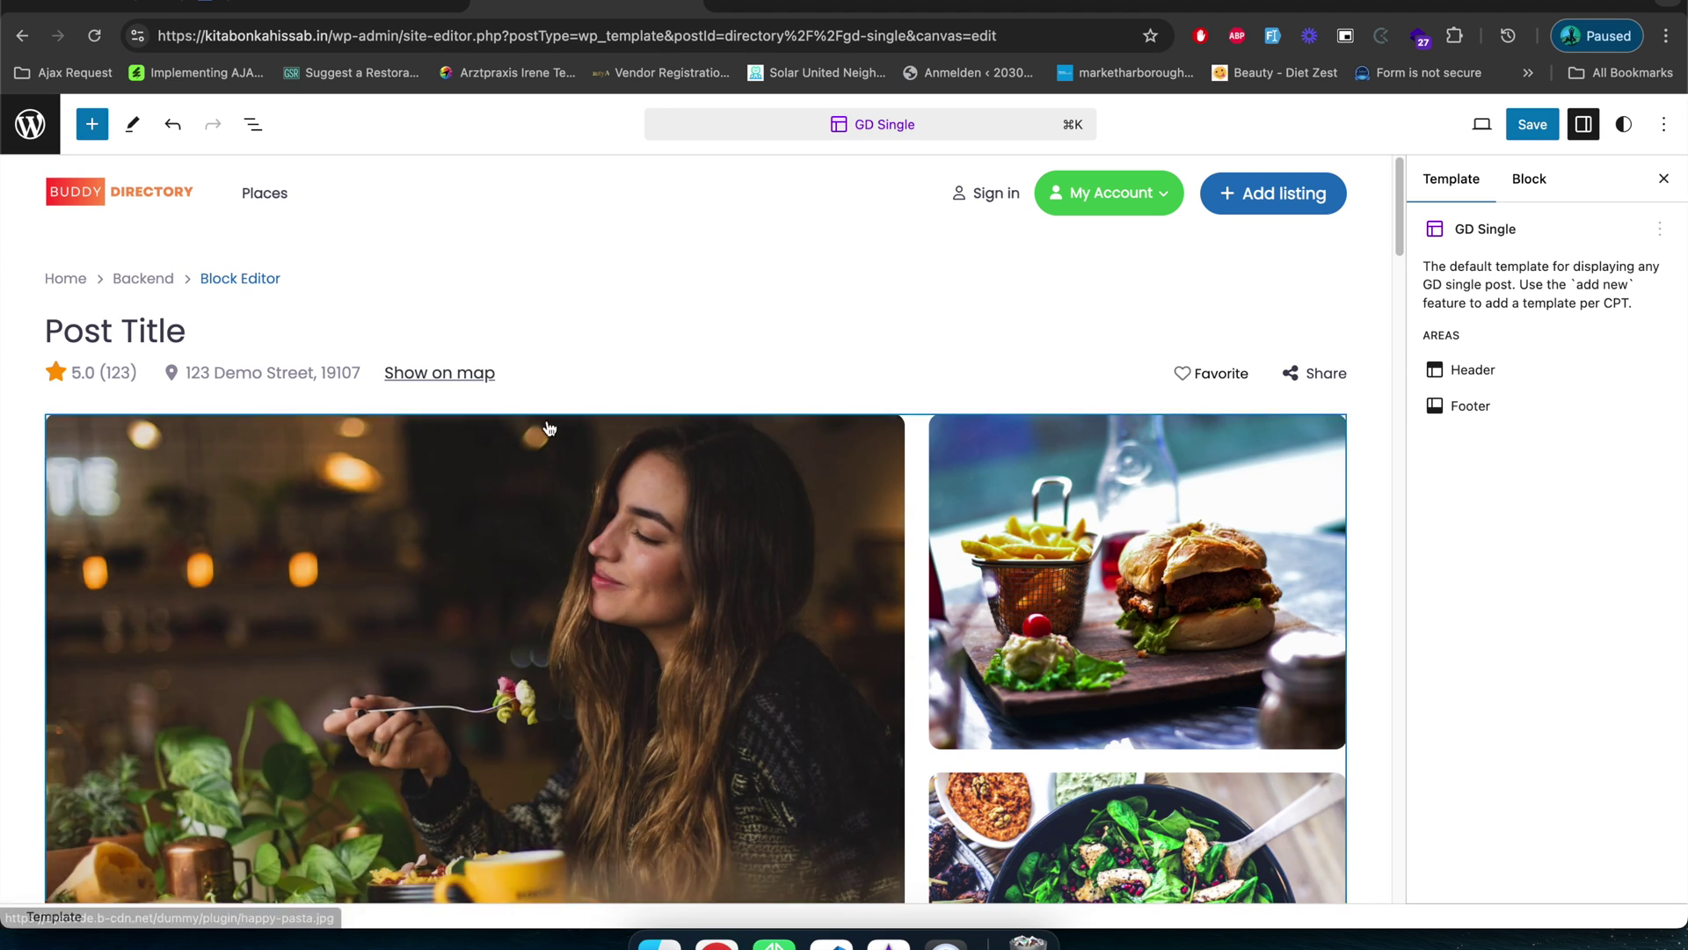
scroll(554, 413, "down", 10)
scroll(563, 439, "down", 3)
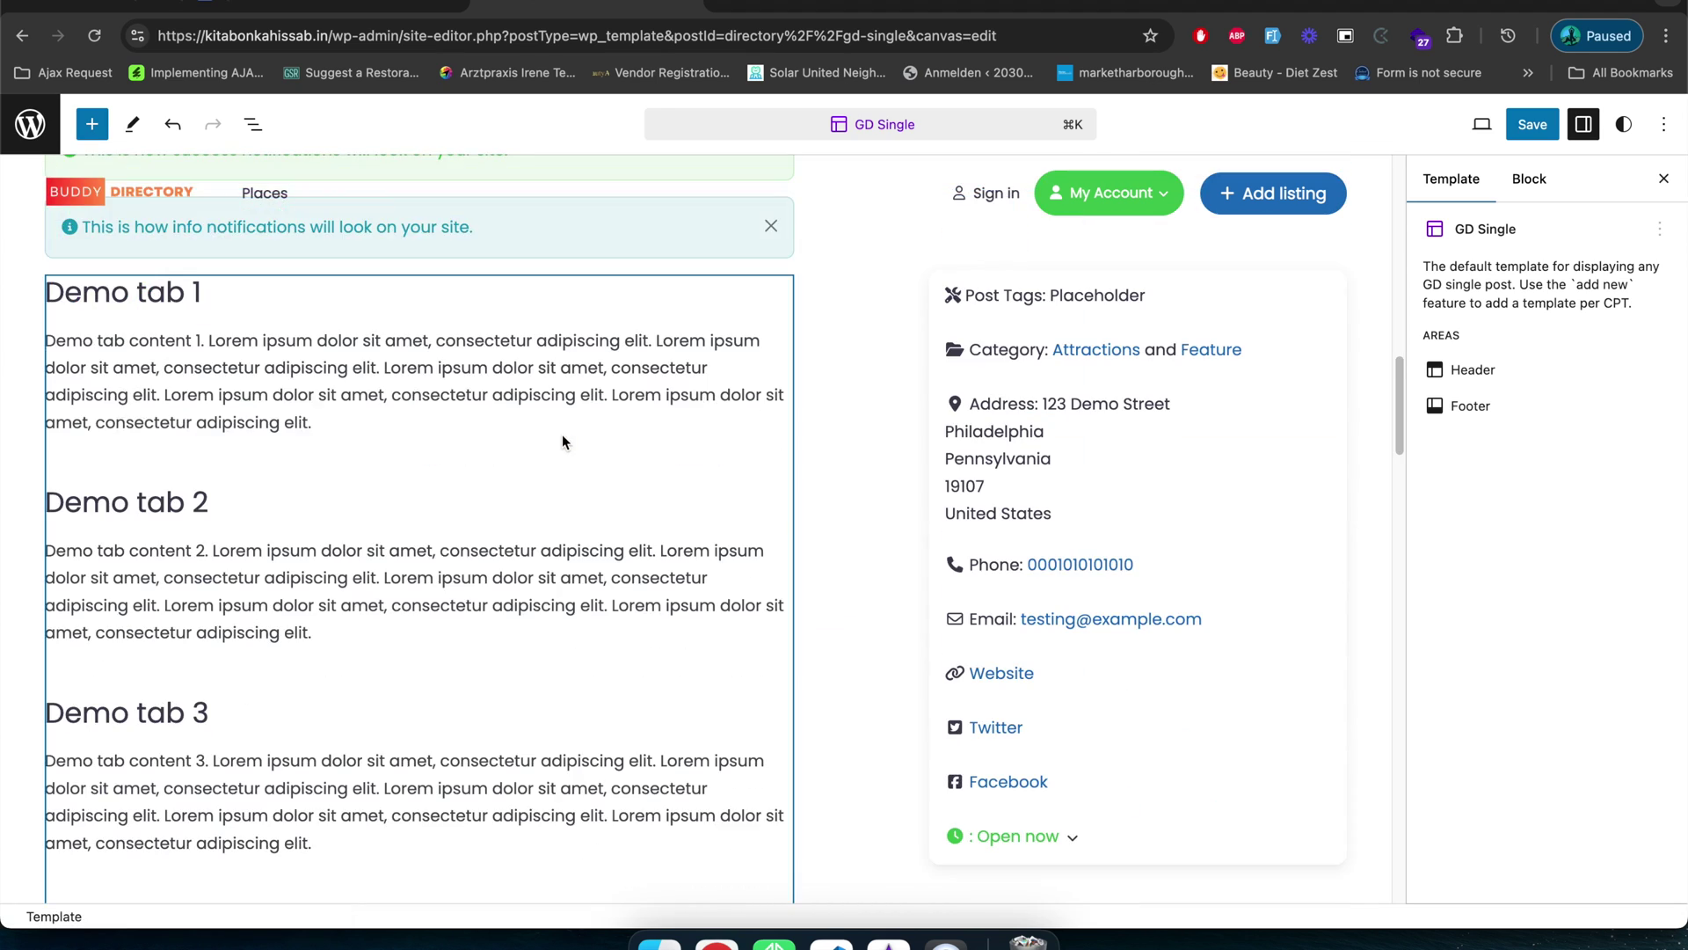
scroll(562, 434, "up", 13)
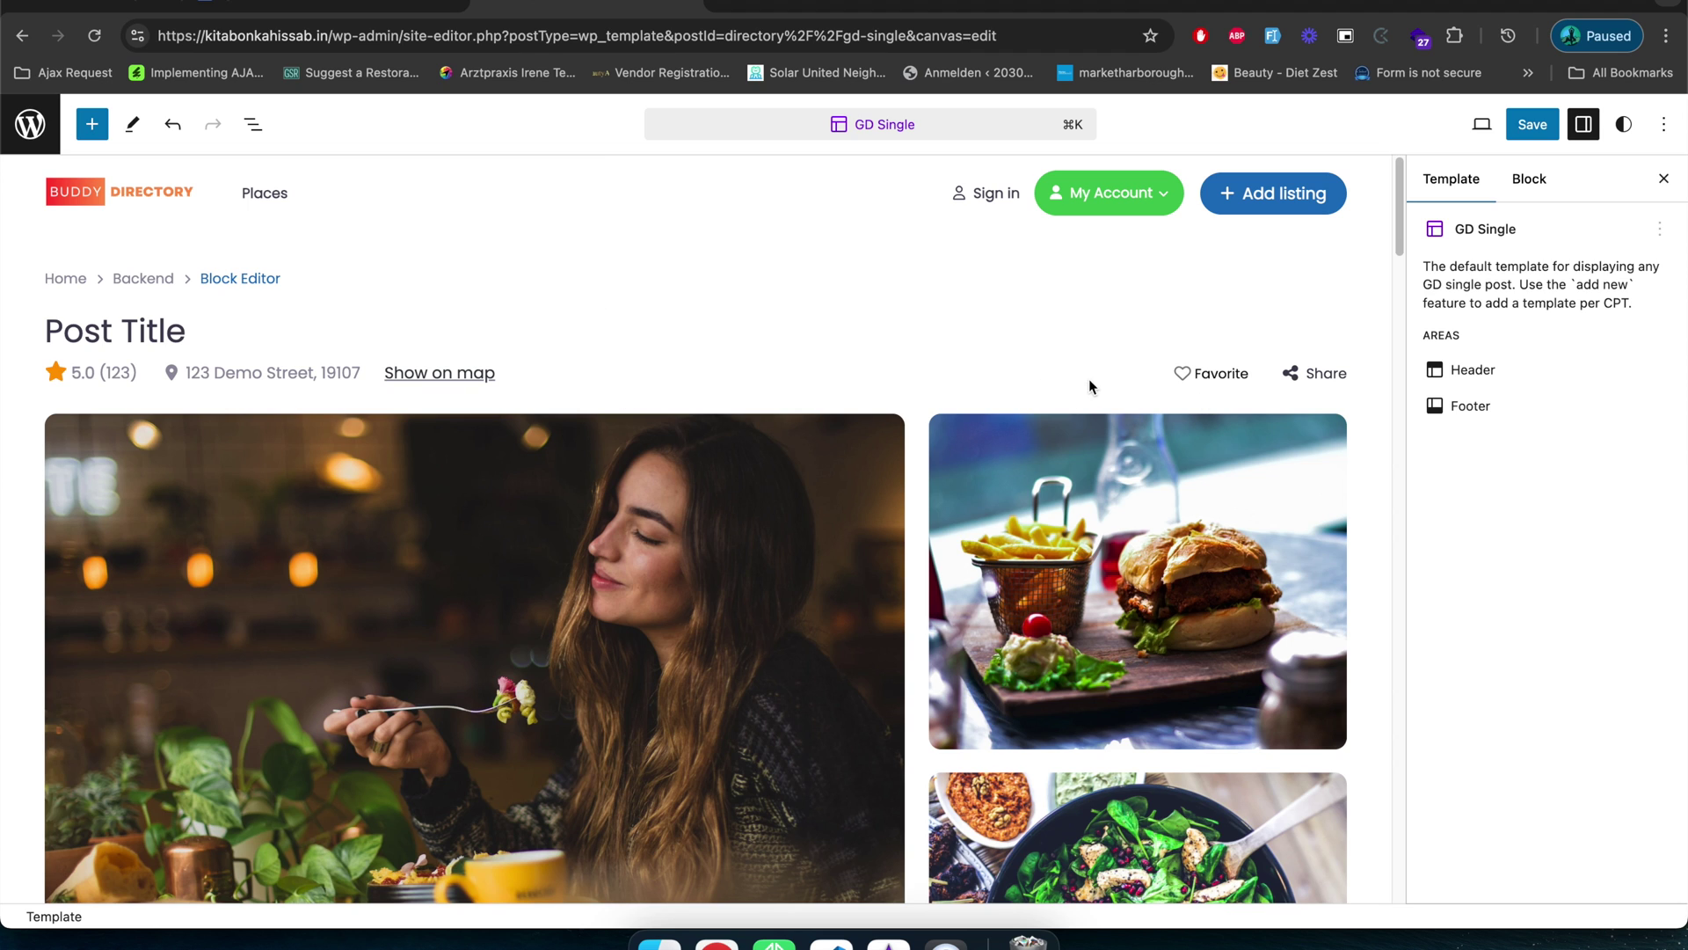
left_click(251, 128)
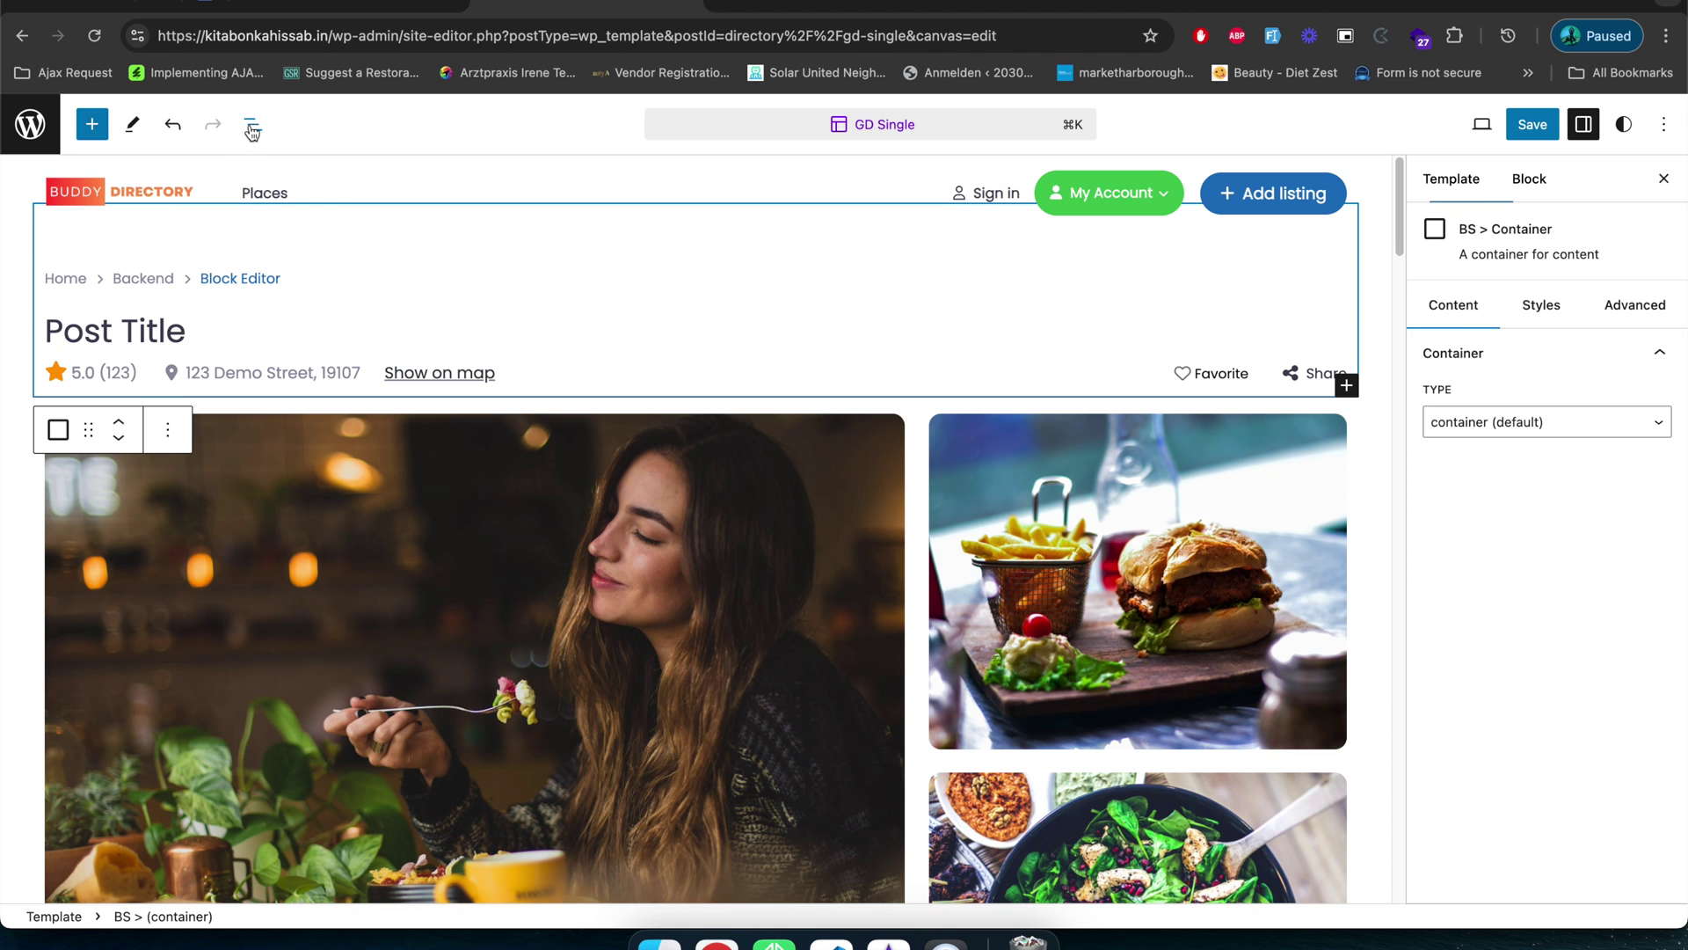
In List View, expand the BS > (container) title block and its first row to reveal Breadcrumb.
left_click(251, 129)
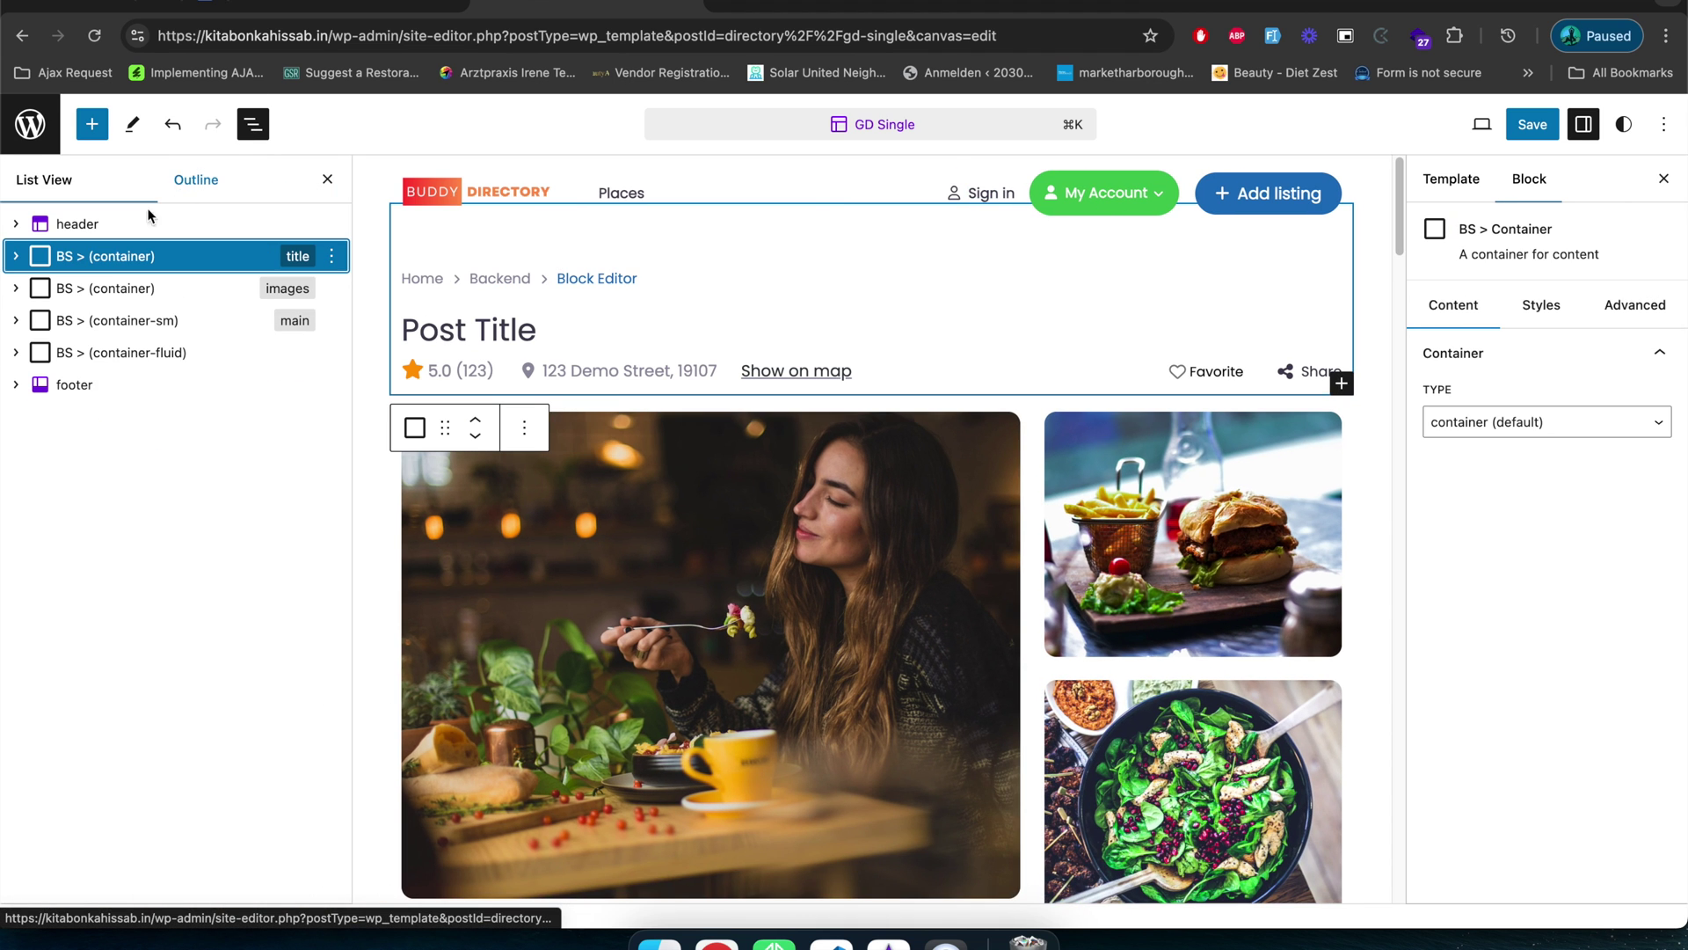
left_click(19, 261)
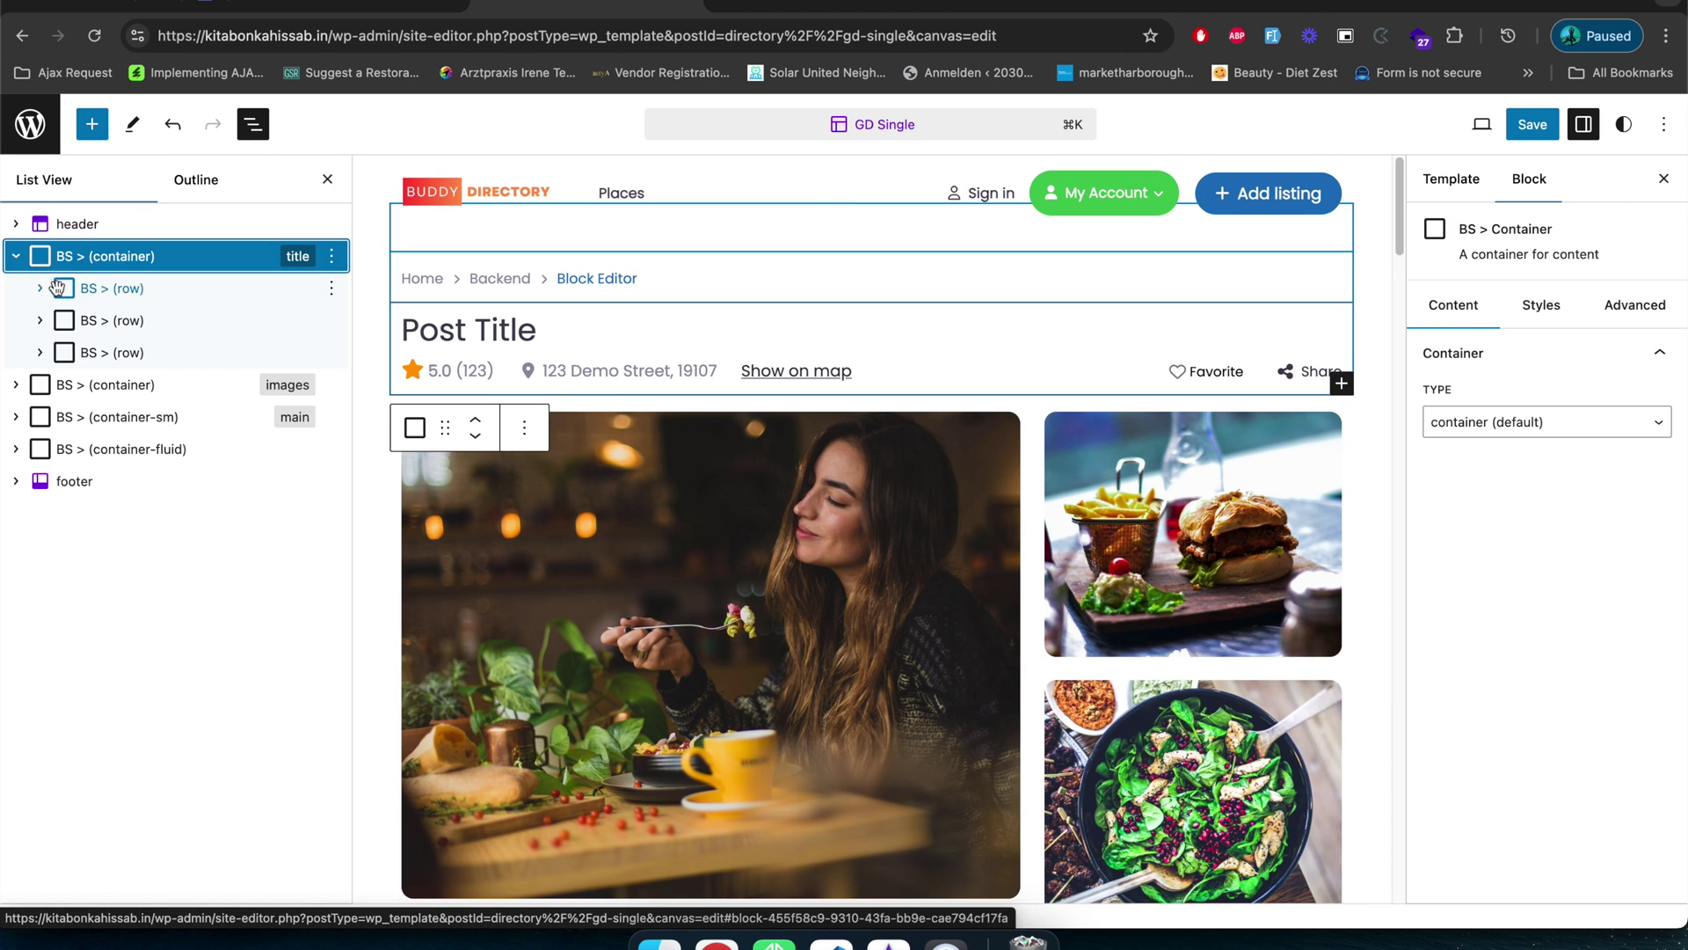
left_click(40, 290)
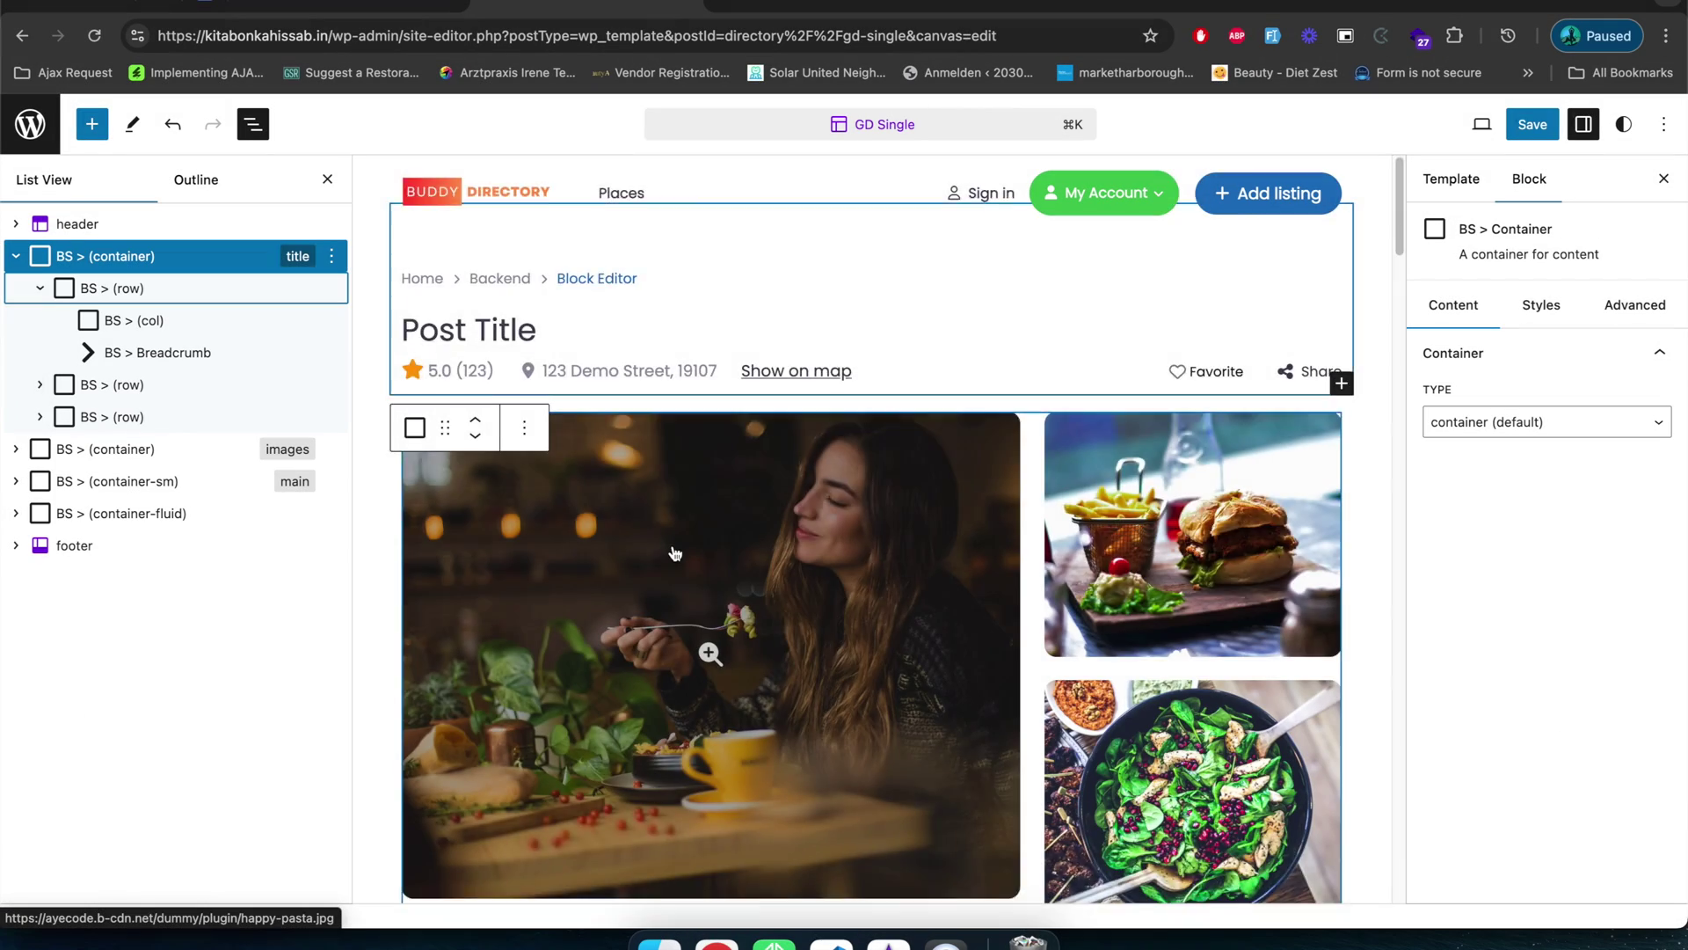
scroll(688, 589, "down", 5)
scroll(687, 589, "down", 1)
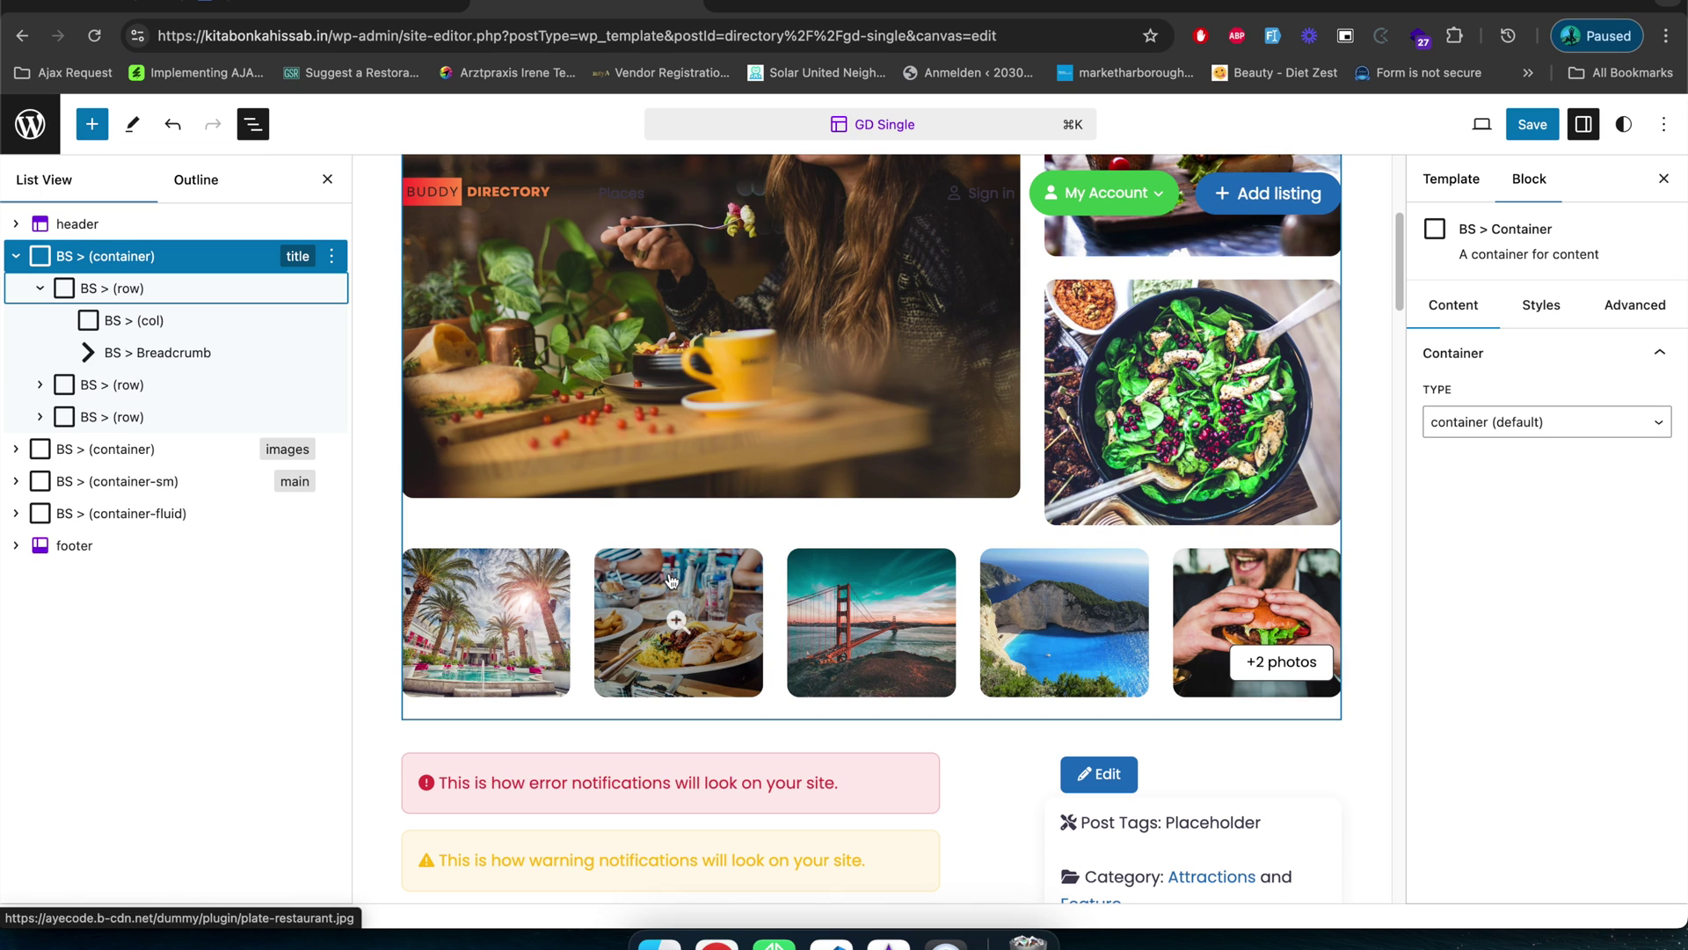
left_click(68, 265)
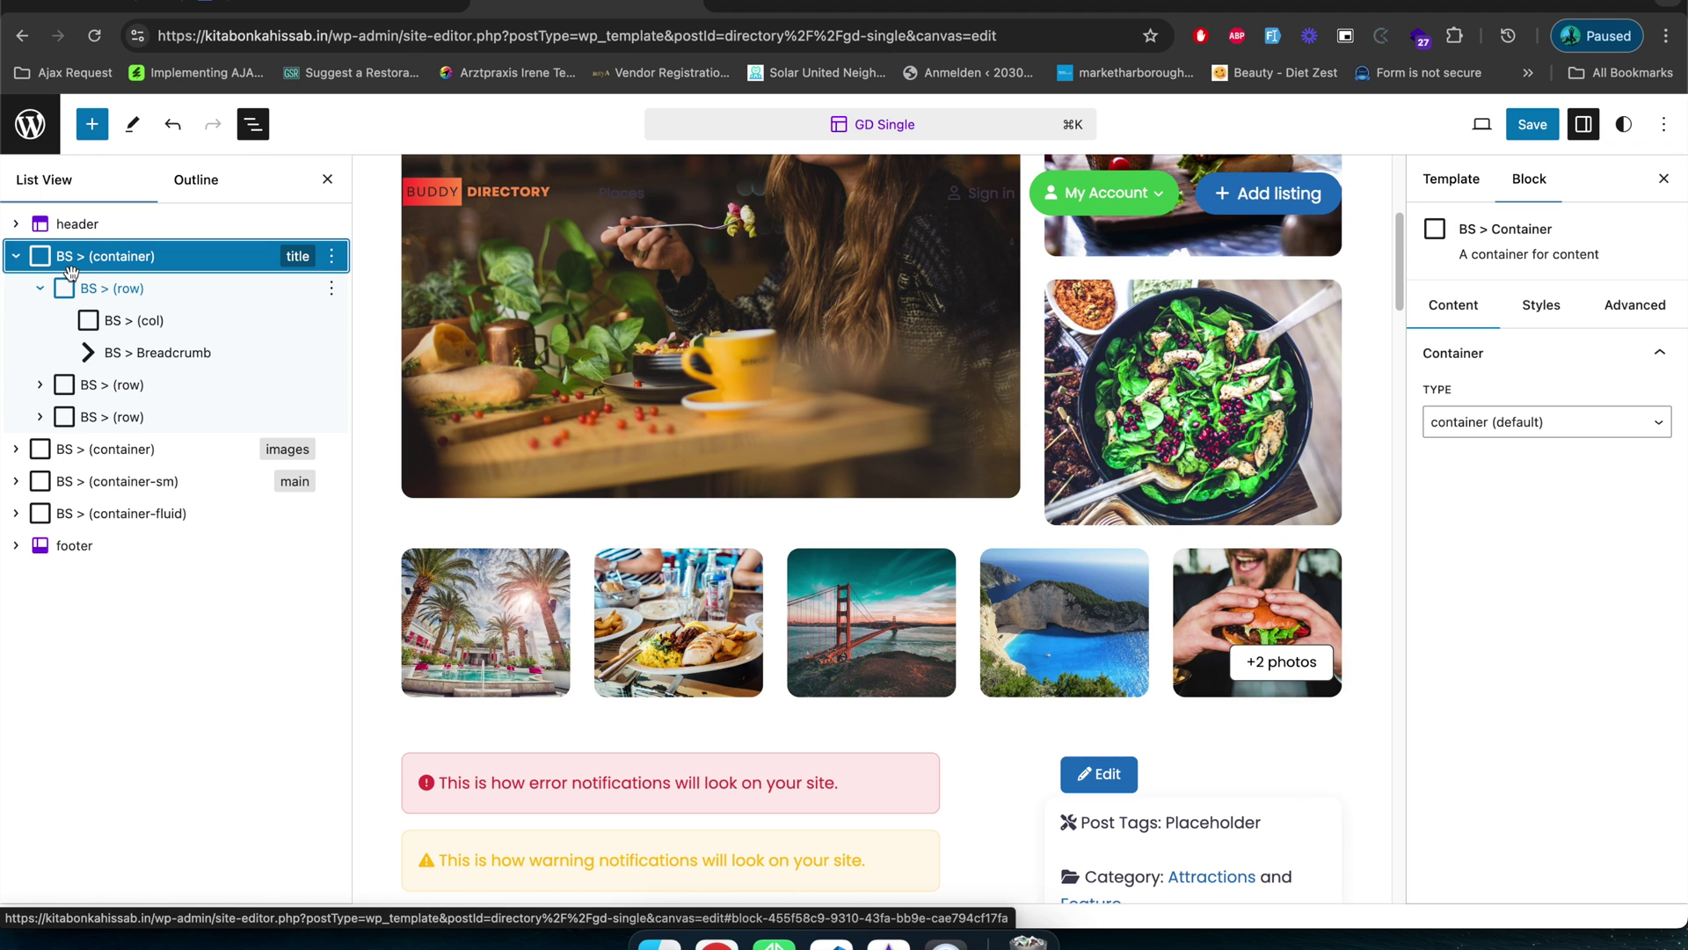
left_click(91, 124)
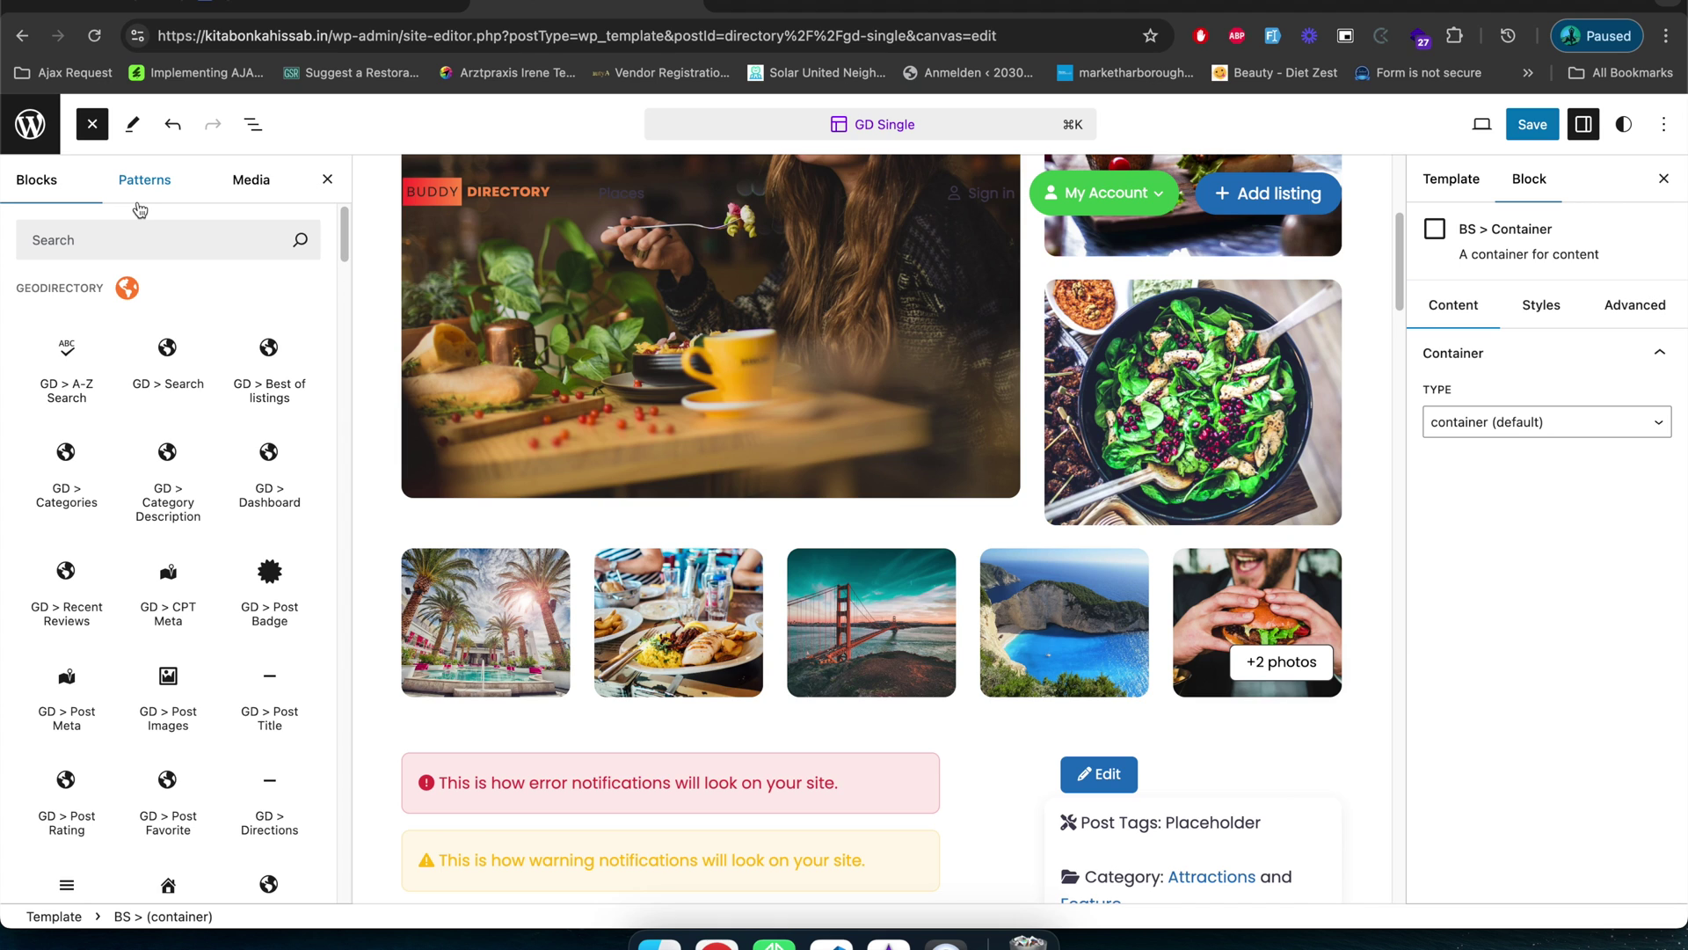
Search the block library for 'BD S >' and browse the matching blocks.
key("Tab")
left_click(96, 239)
type("BD ")
type("S >")
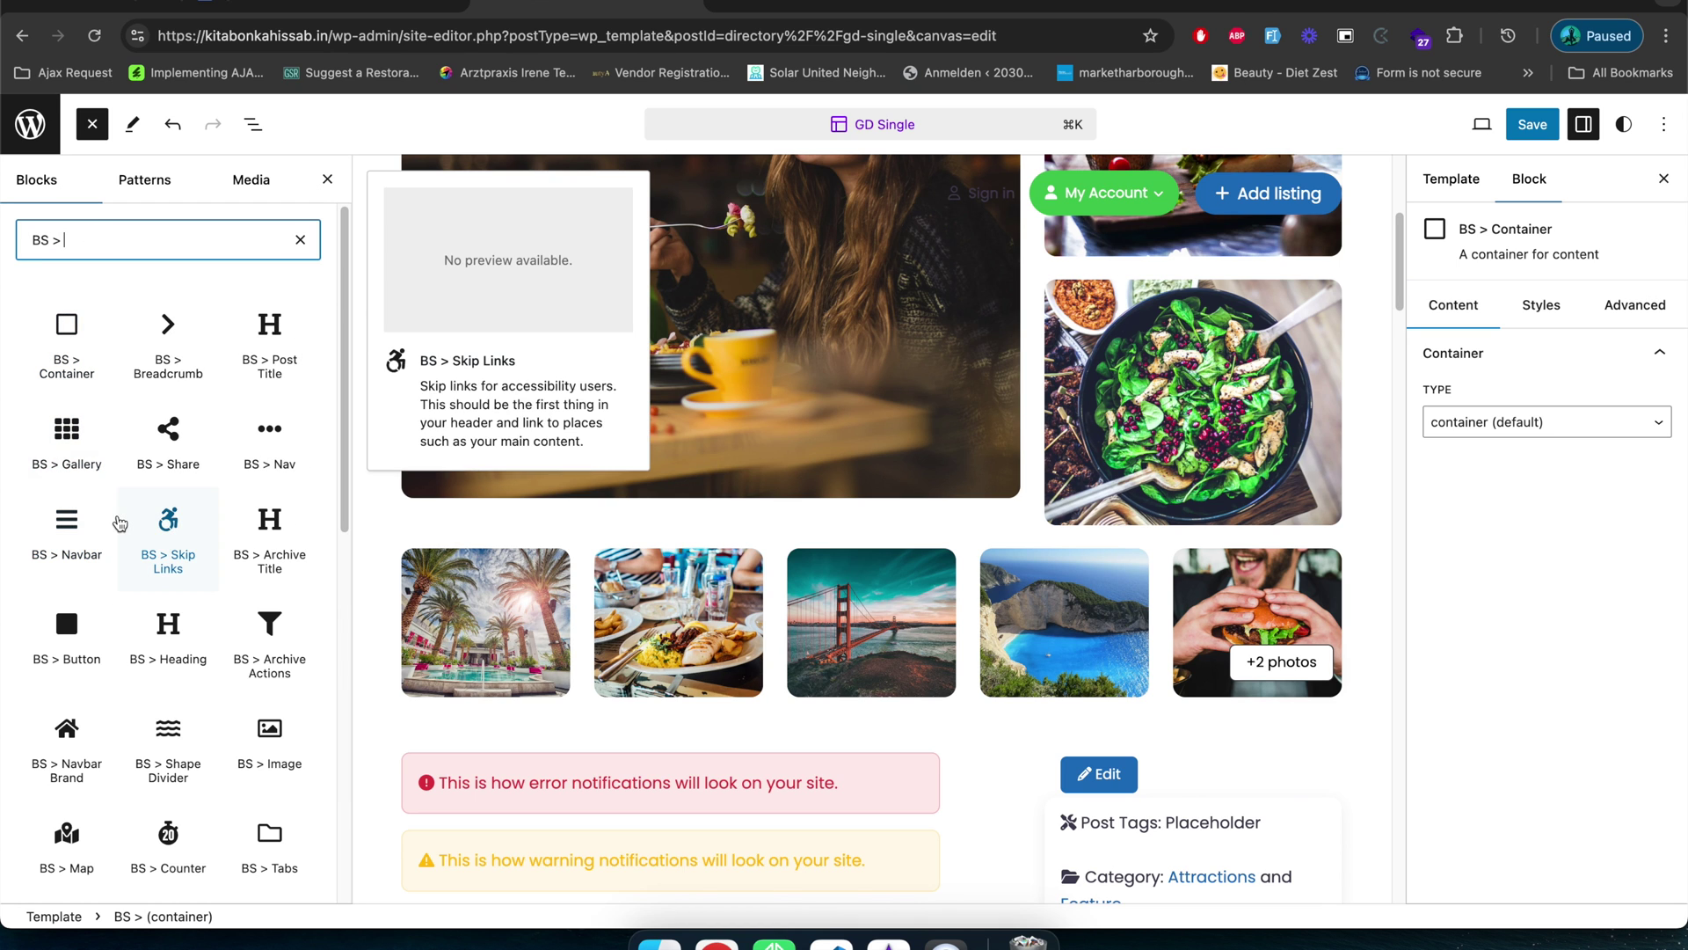
scroll(117, 521, "down", 2)
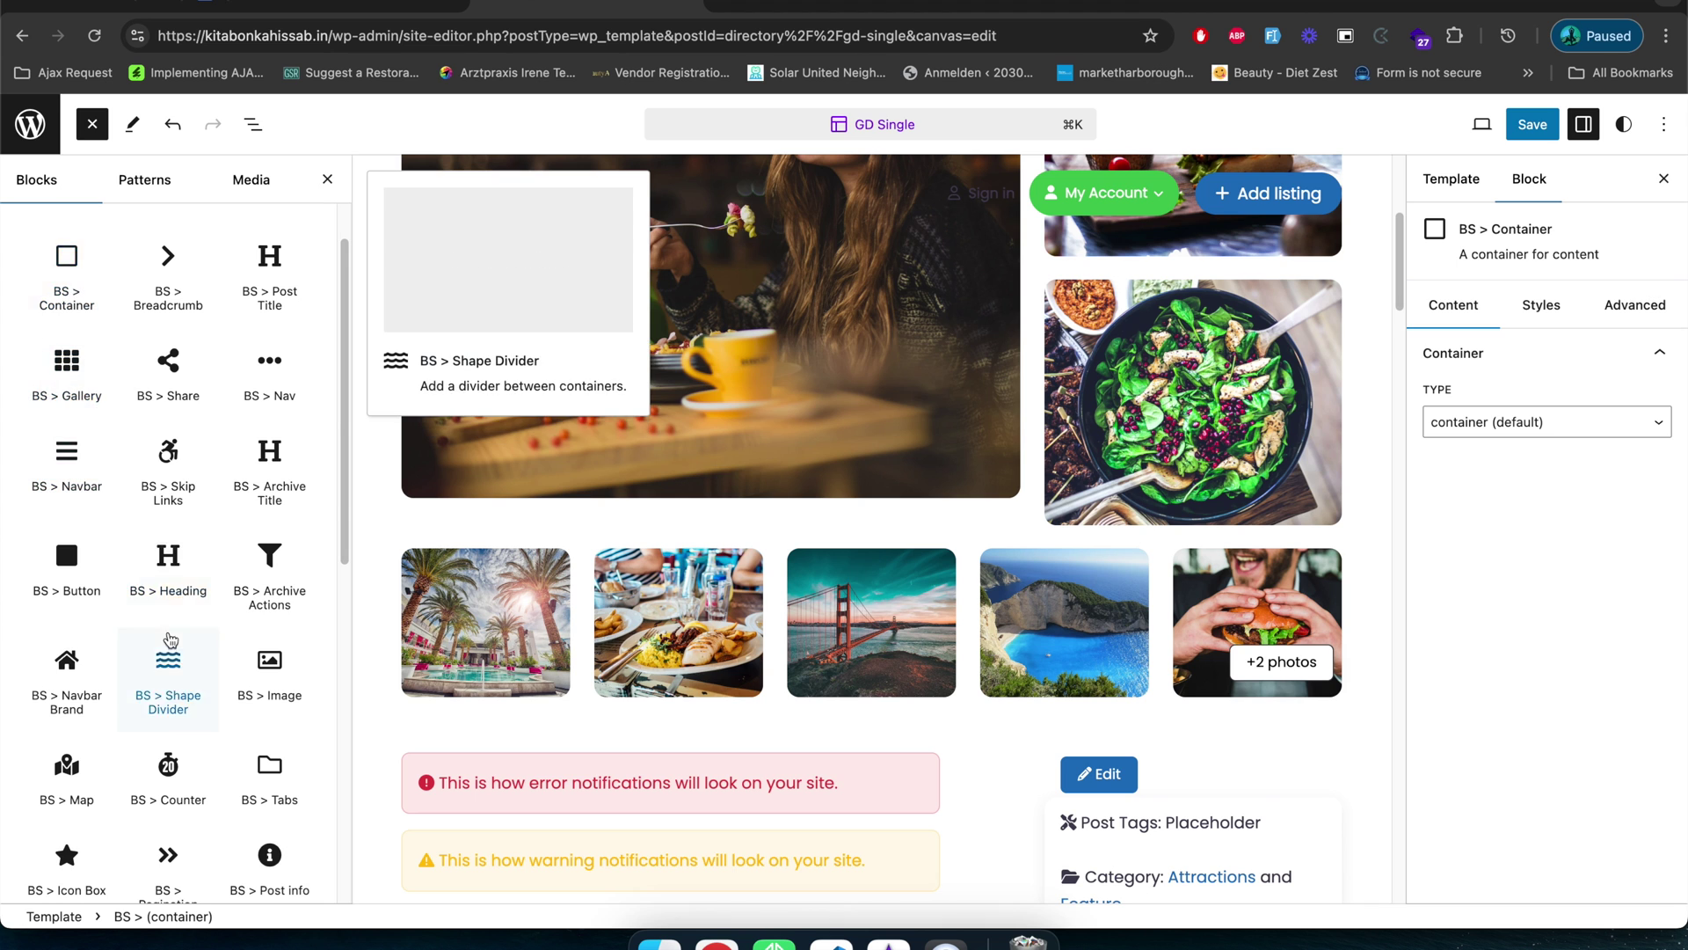
scroll(168, 597, "down", 10)
scroll(168, 626, "up", 12)
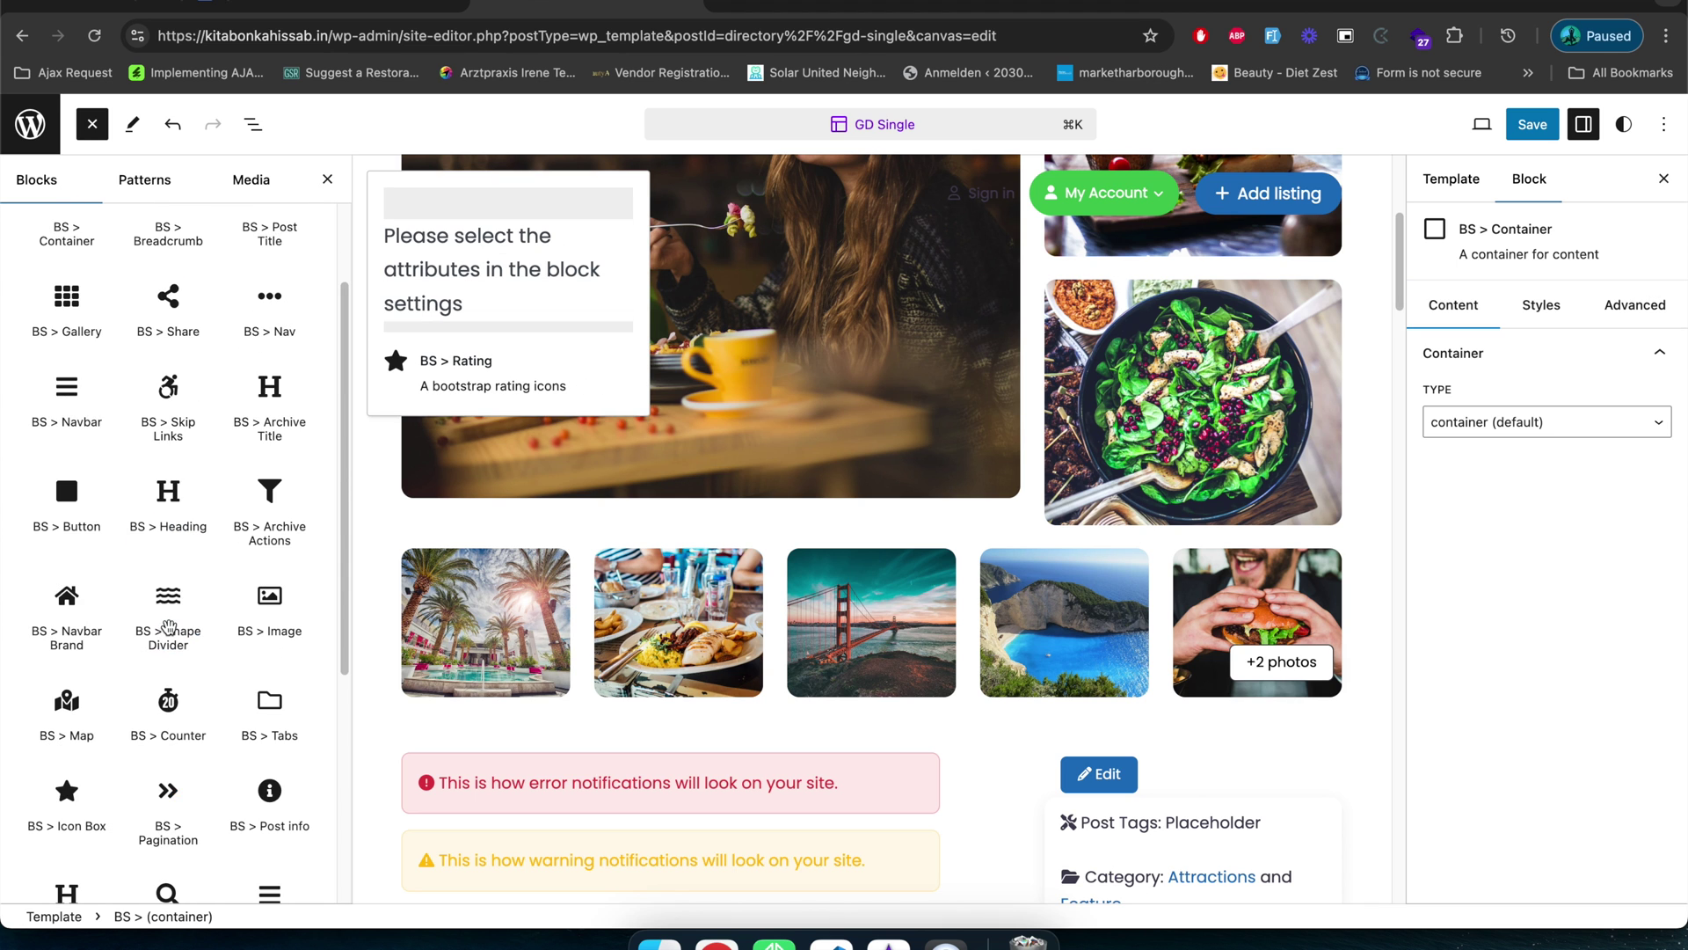
scroll(170, 633, "down", 11)
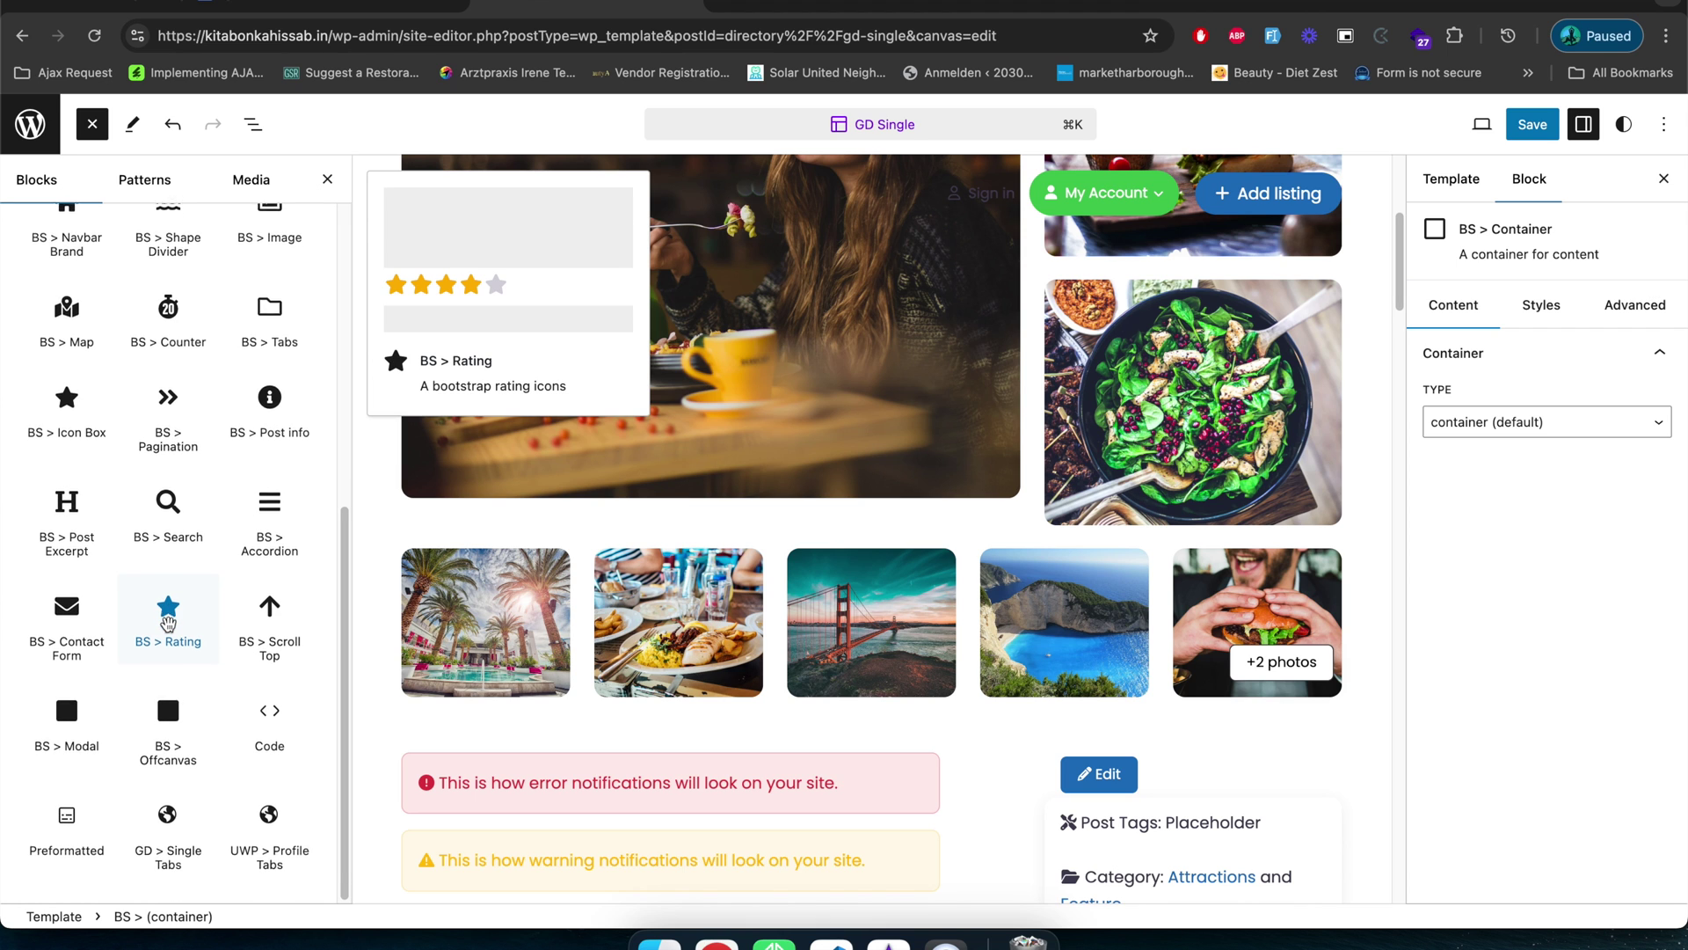
scroll(168, 624, "up", 11)
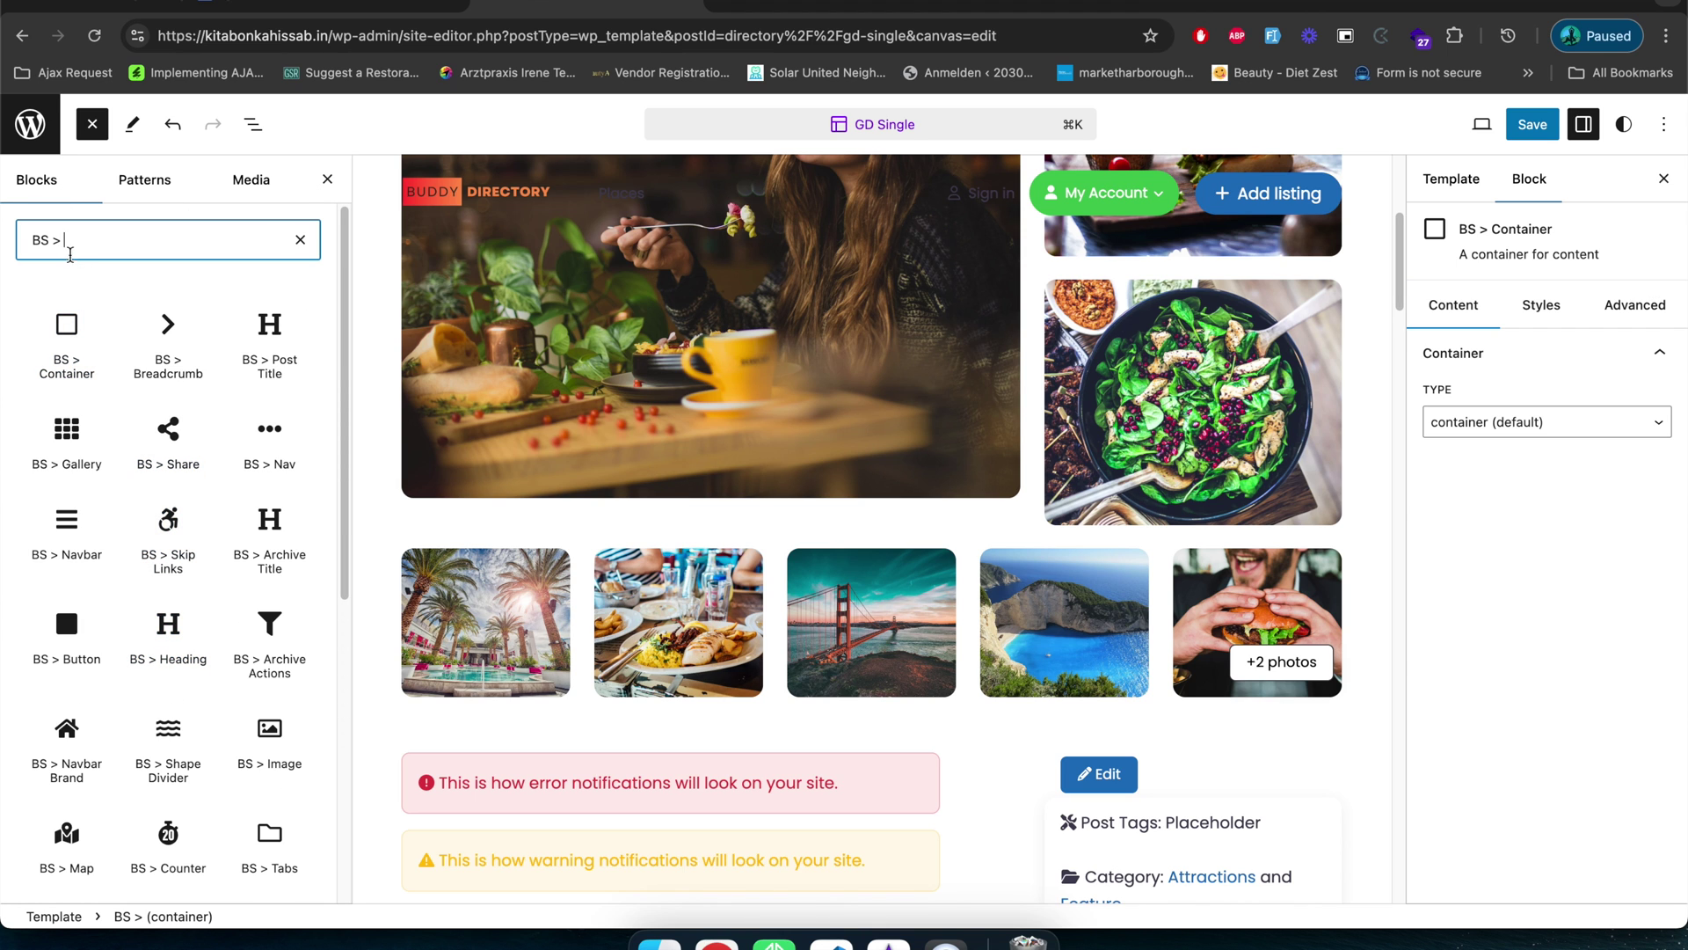
Search for 'GD >' blocks, then clear the search and show the template's List View outline.
type("GD >")
scroll(71, 585, "down", 10)
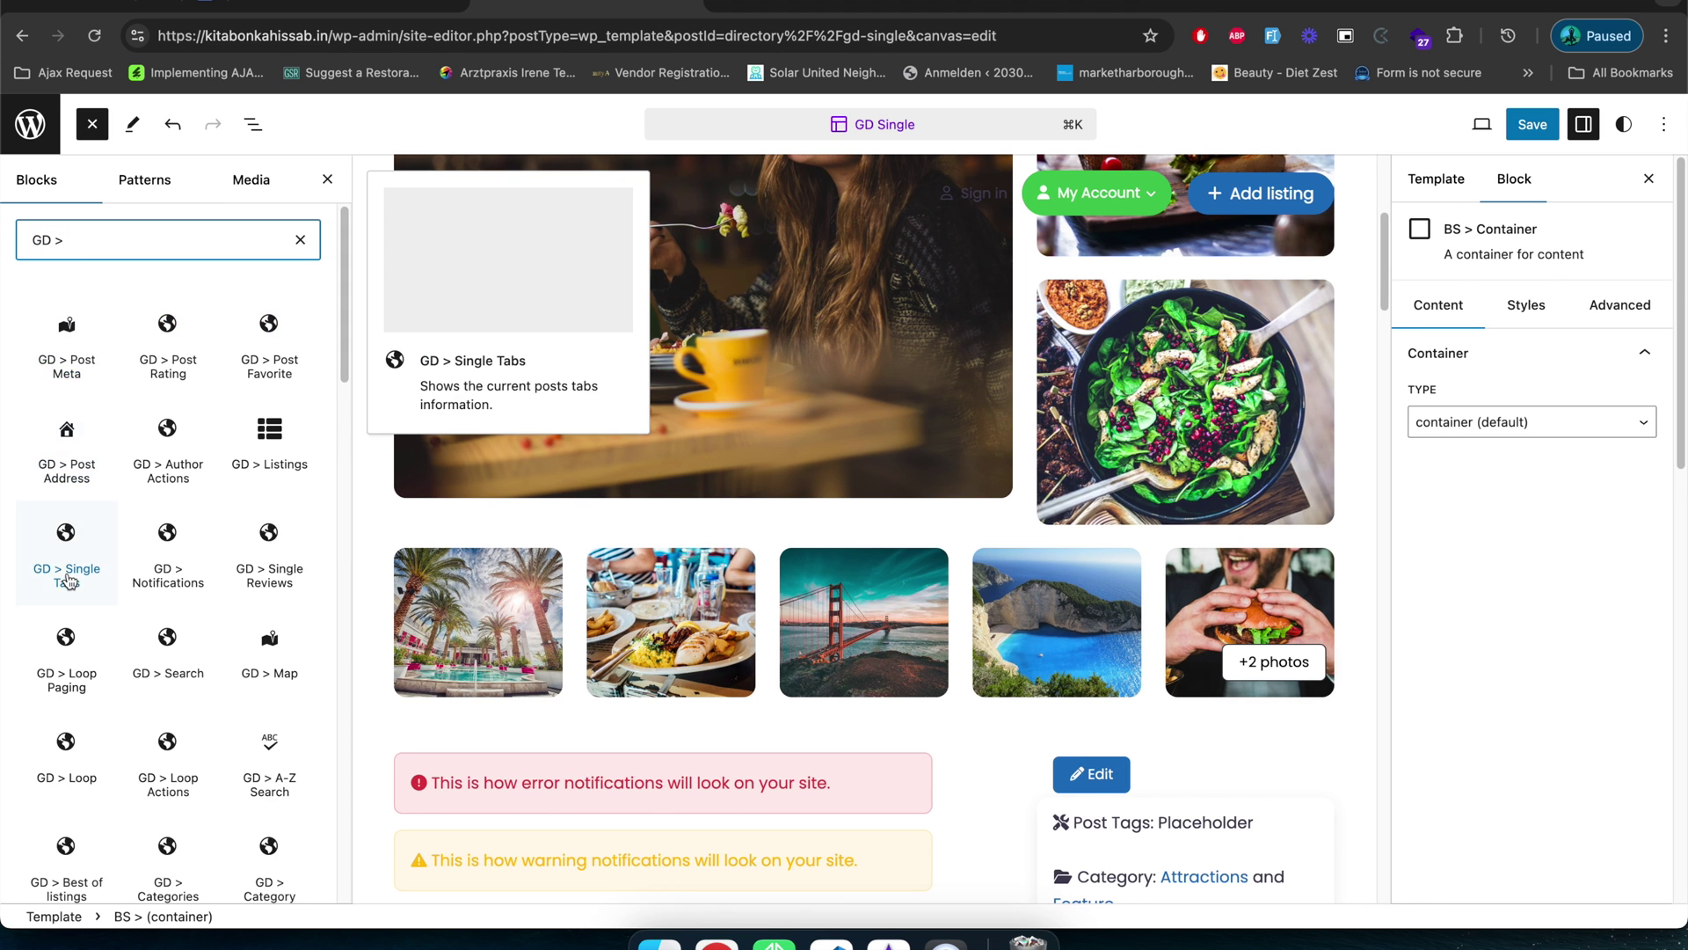
scroll(71, 586, "up", 10)
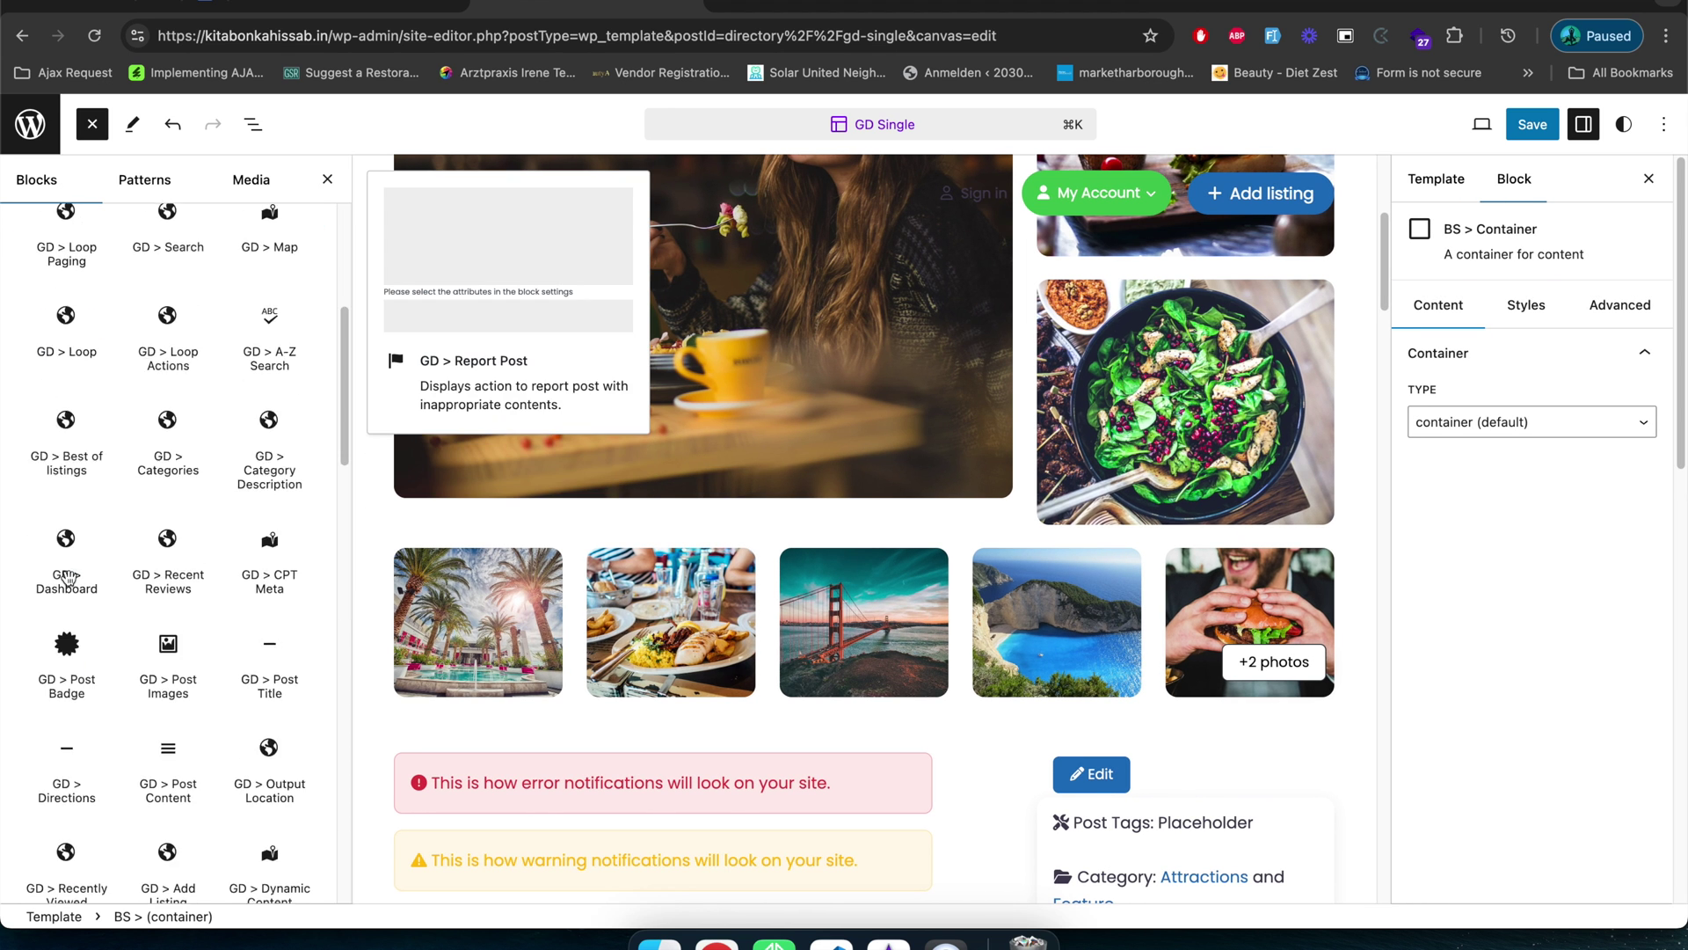
left_click(302, 240)
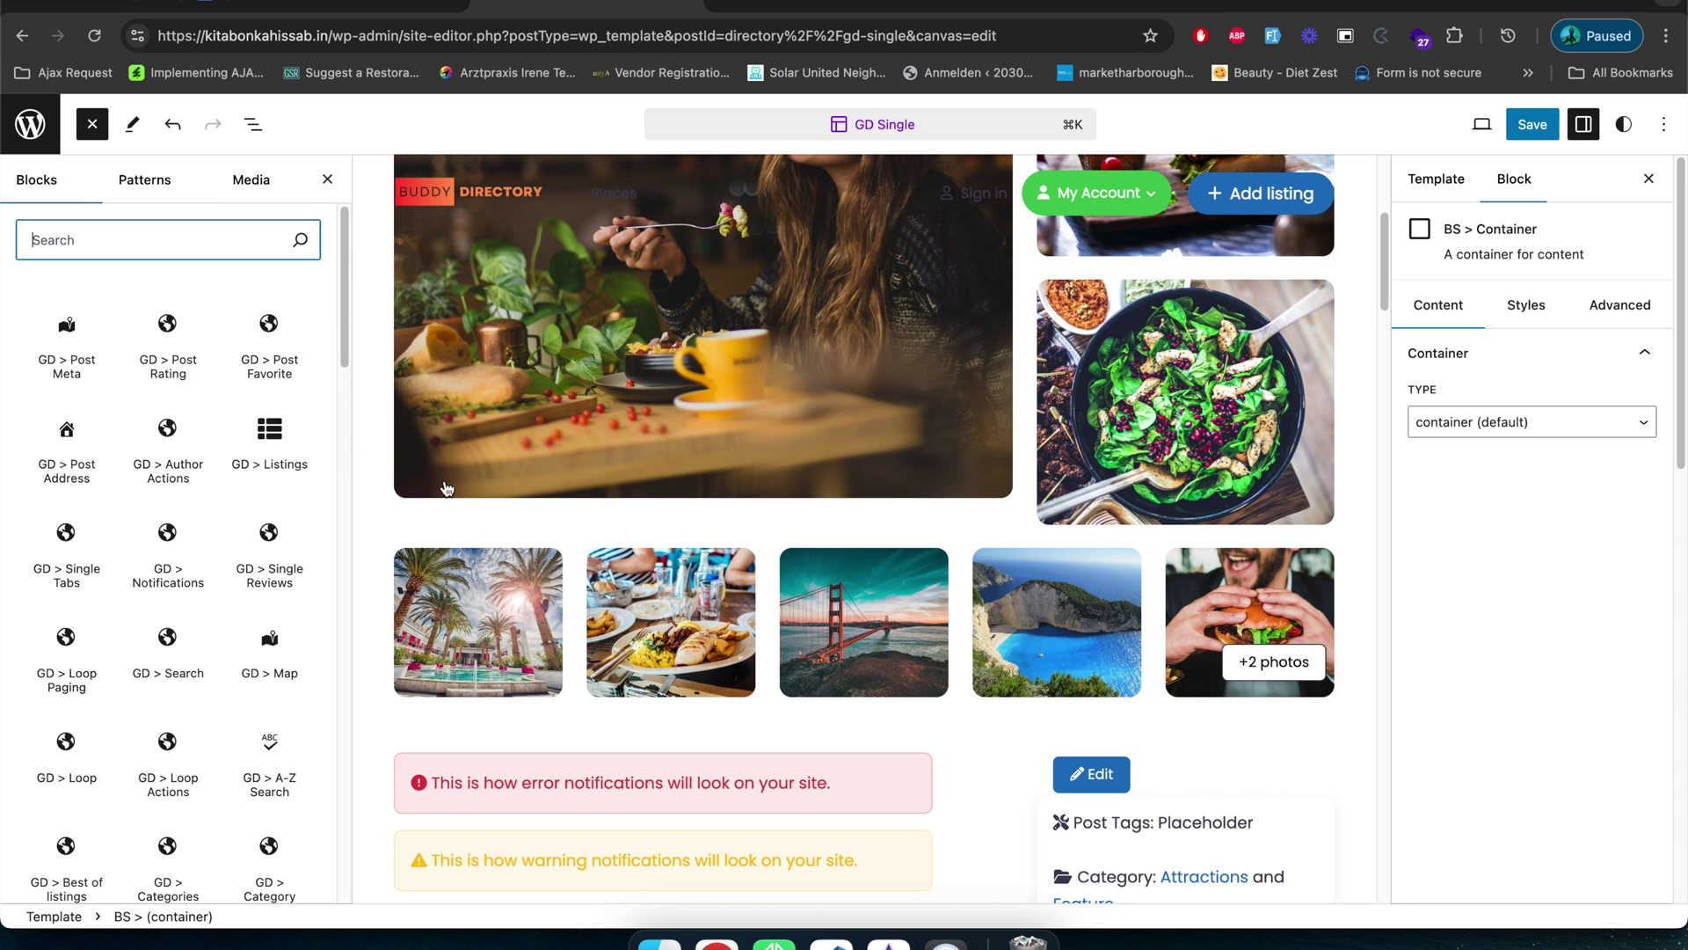
left_click(263, 128)
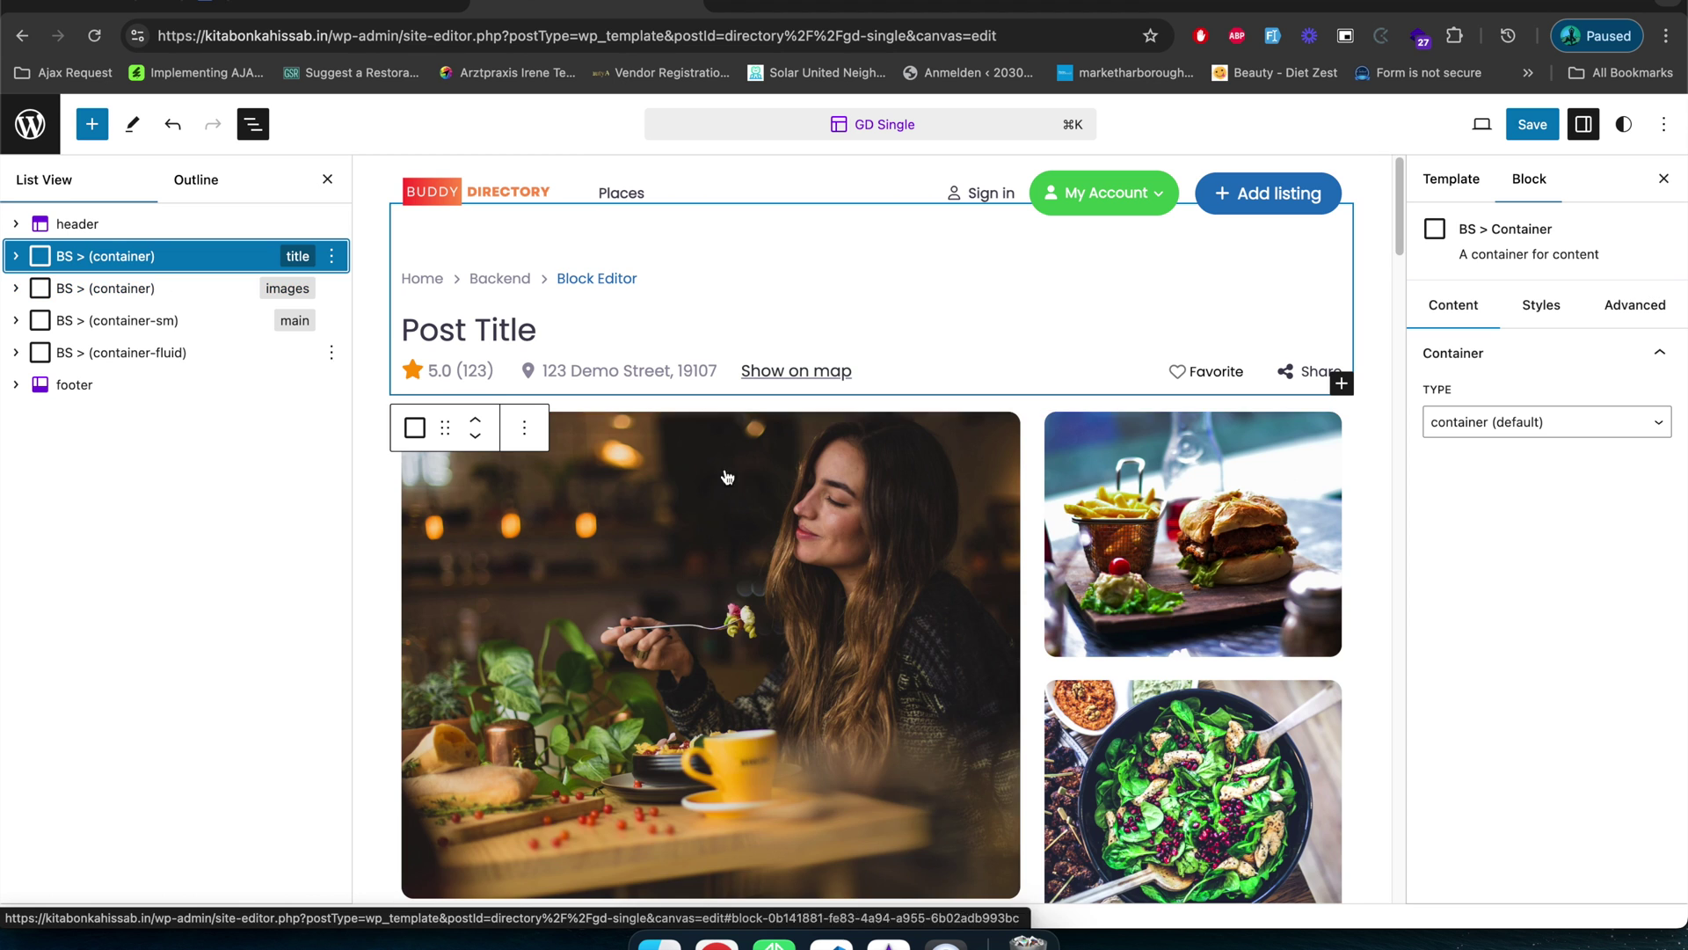
Expand the title container's rows and columns to reveal the Breadcrumb and Post Title blocks.
scroll(723, 478, "down", 5)
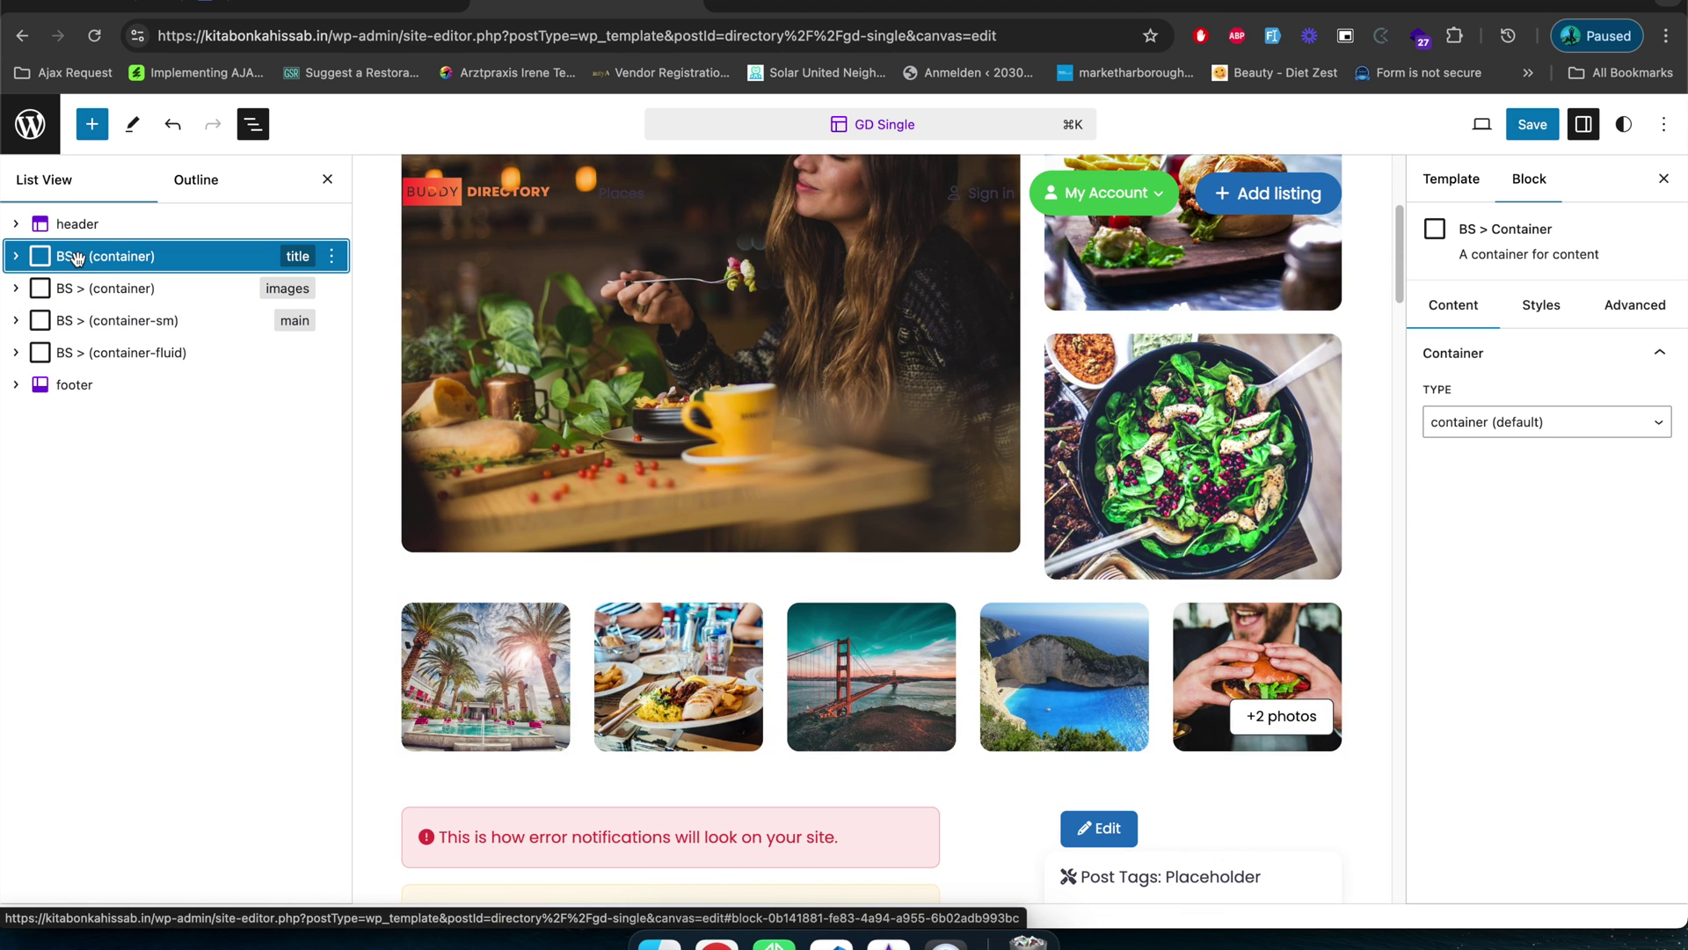
left_click(15, 256)
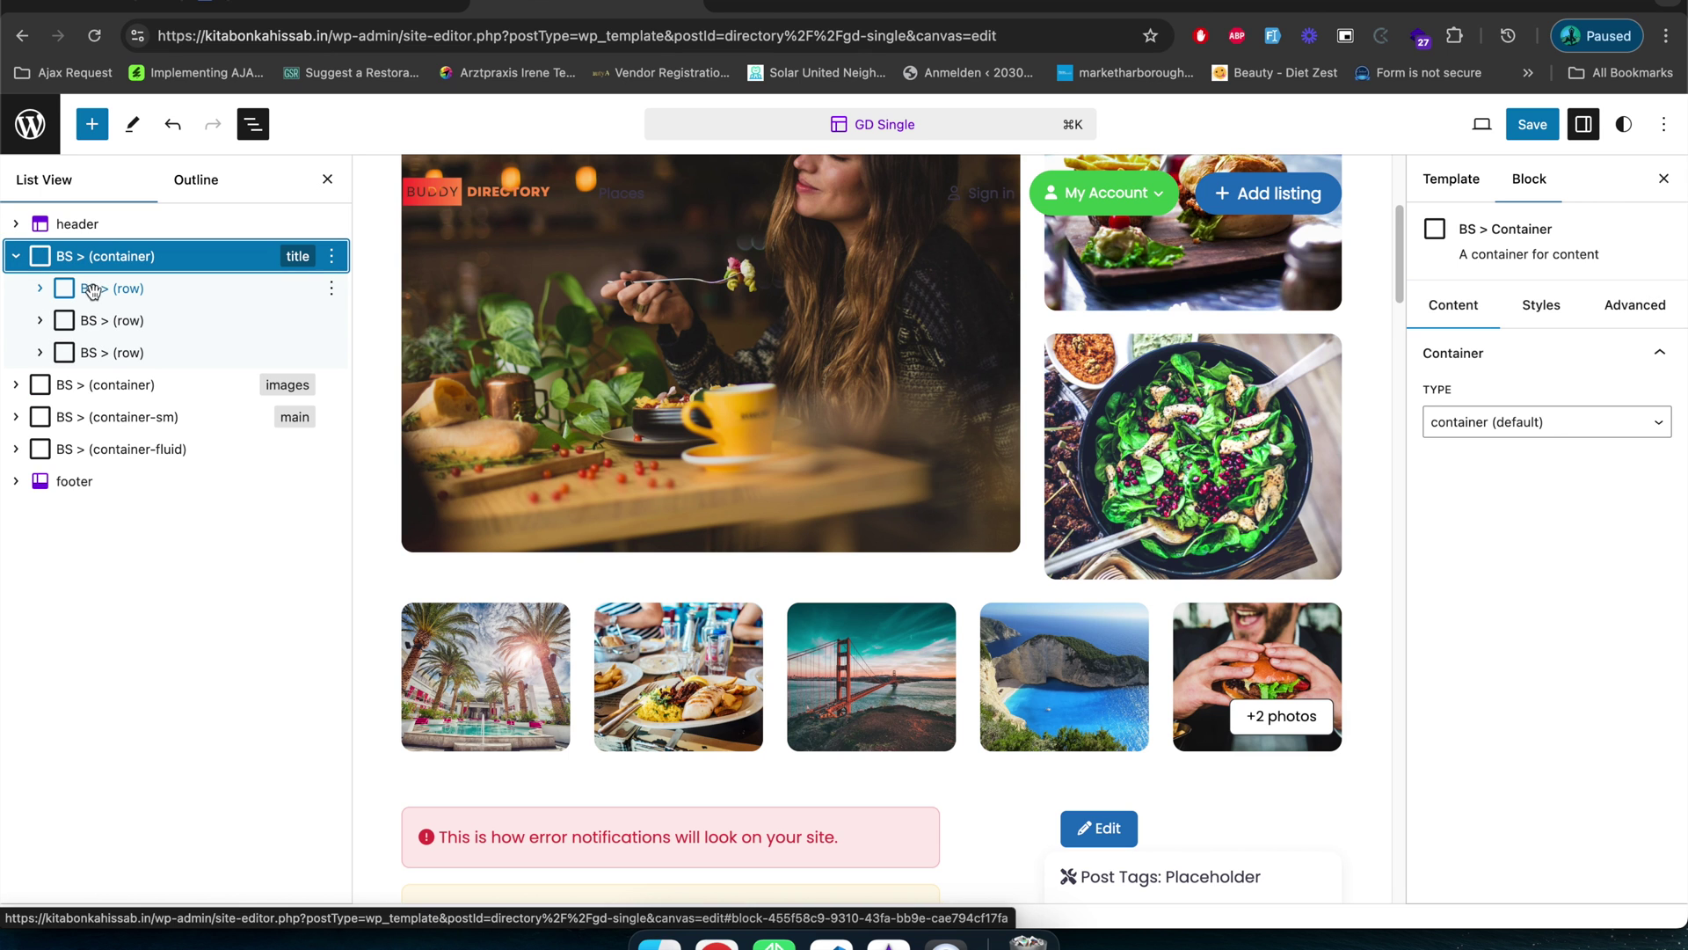
left_click(41, 295)
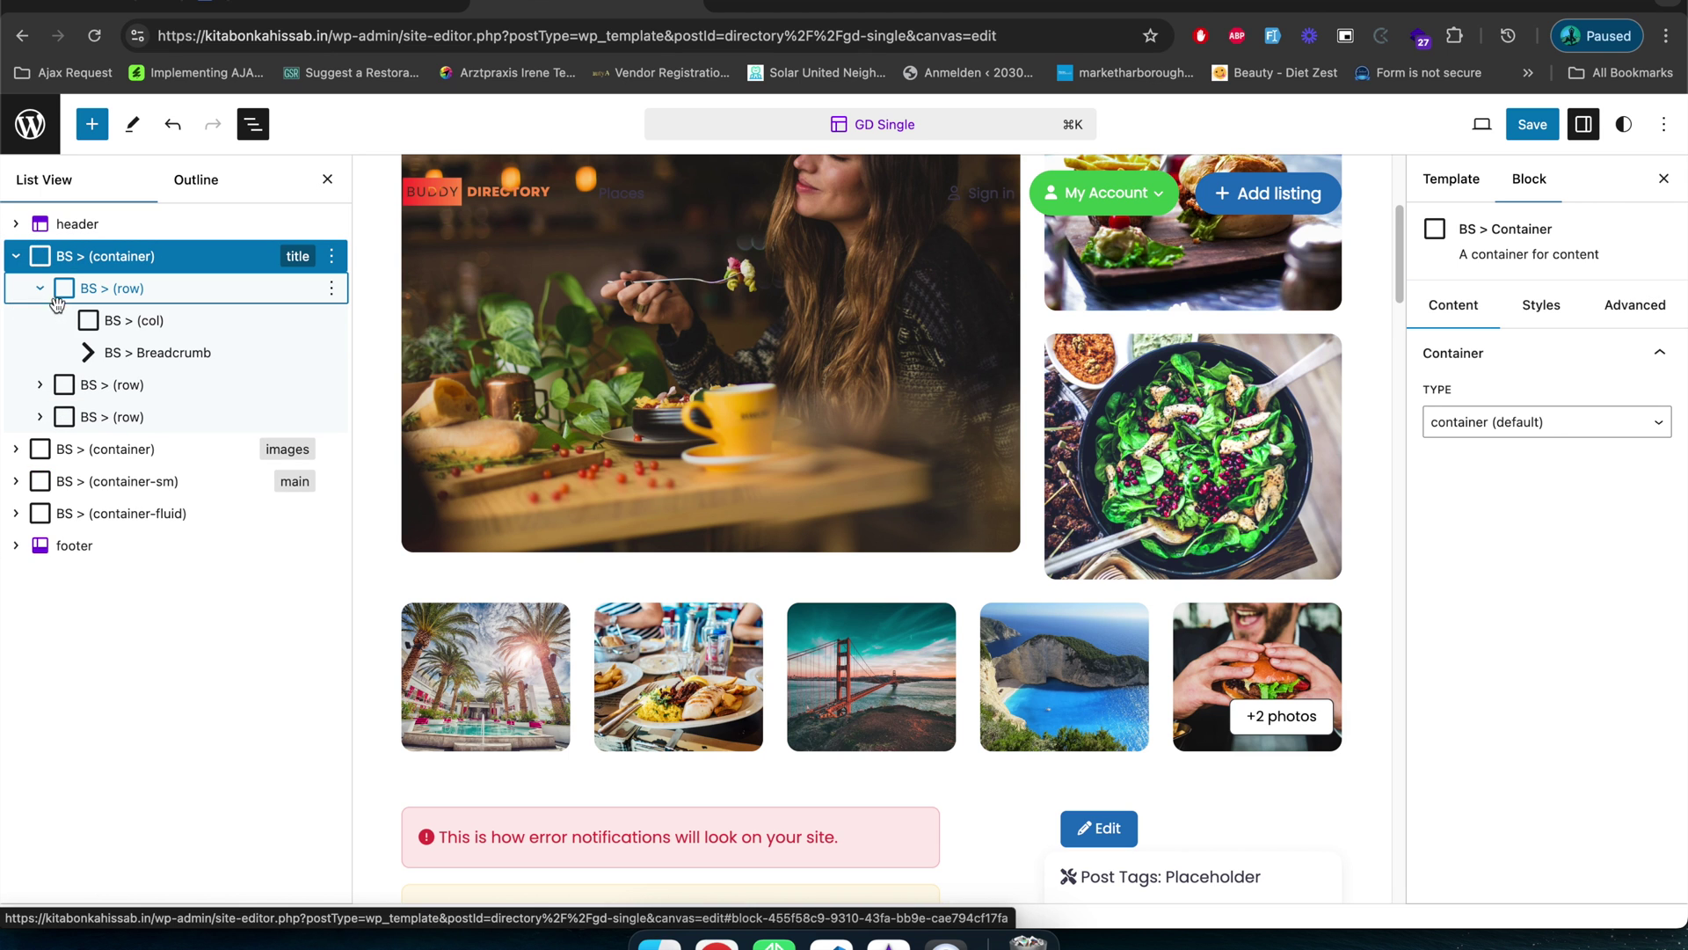
left_click(91, 332)
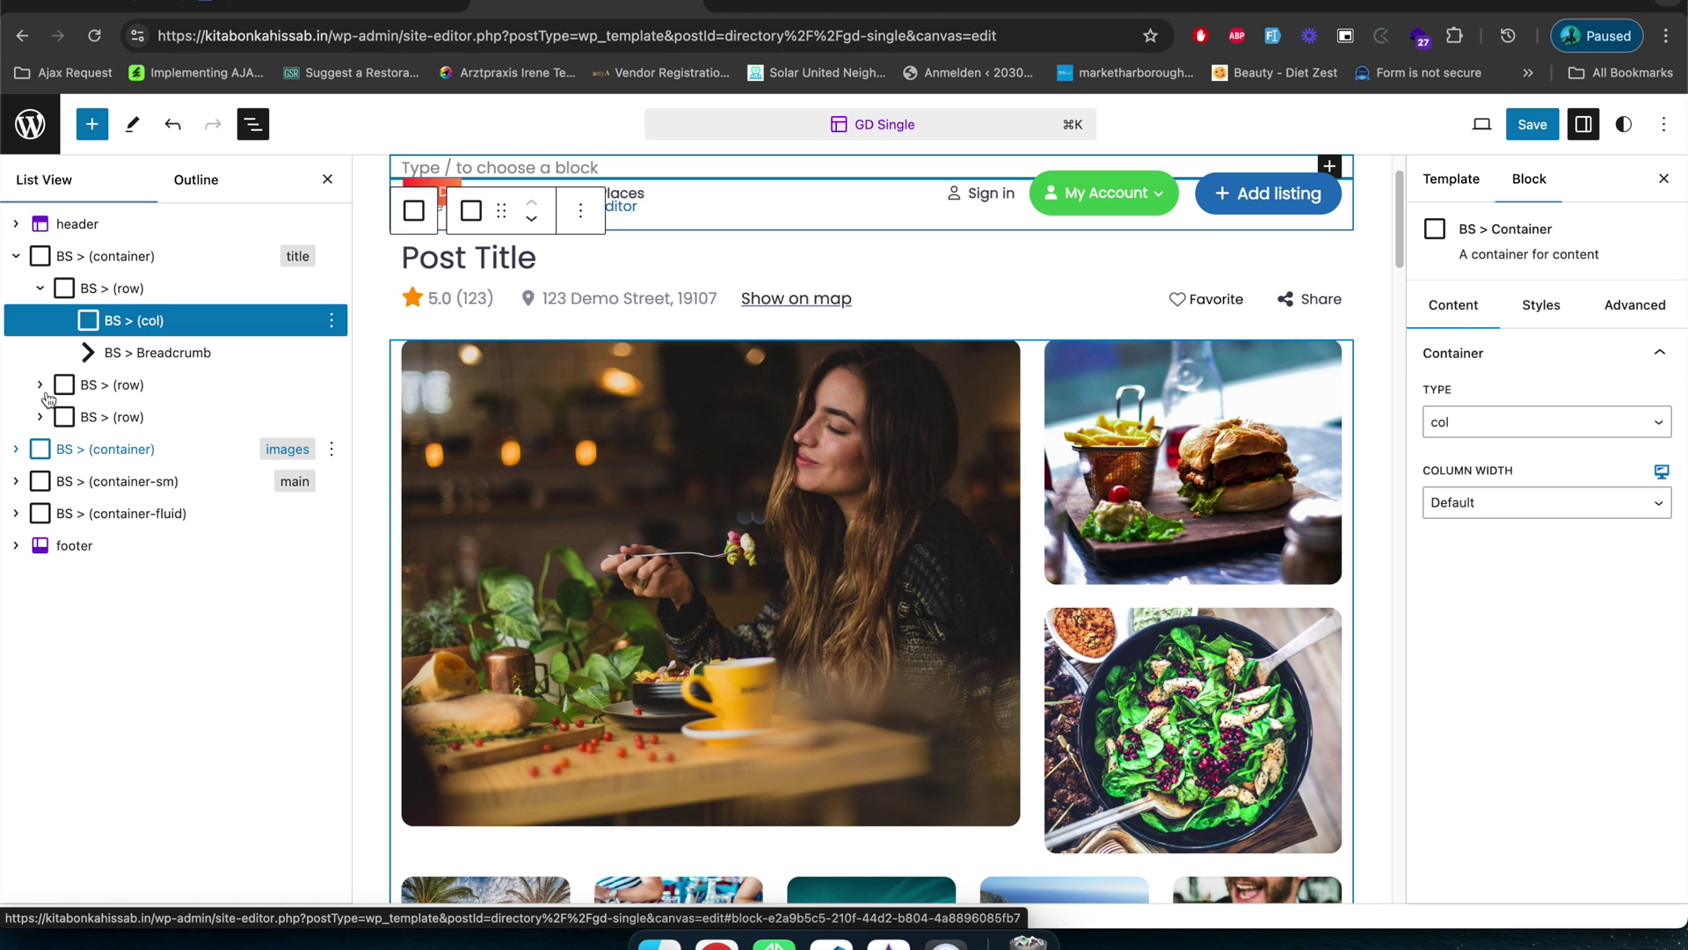
left_click(40, 385)
left_click(66, 418)
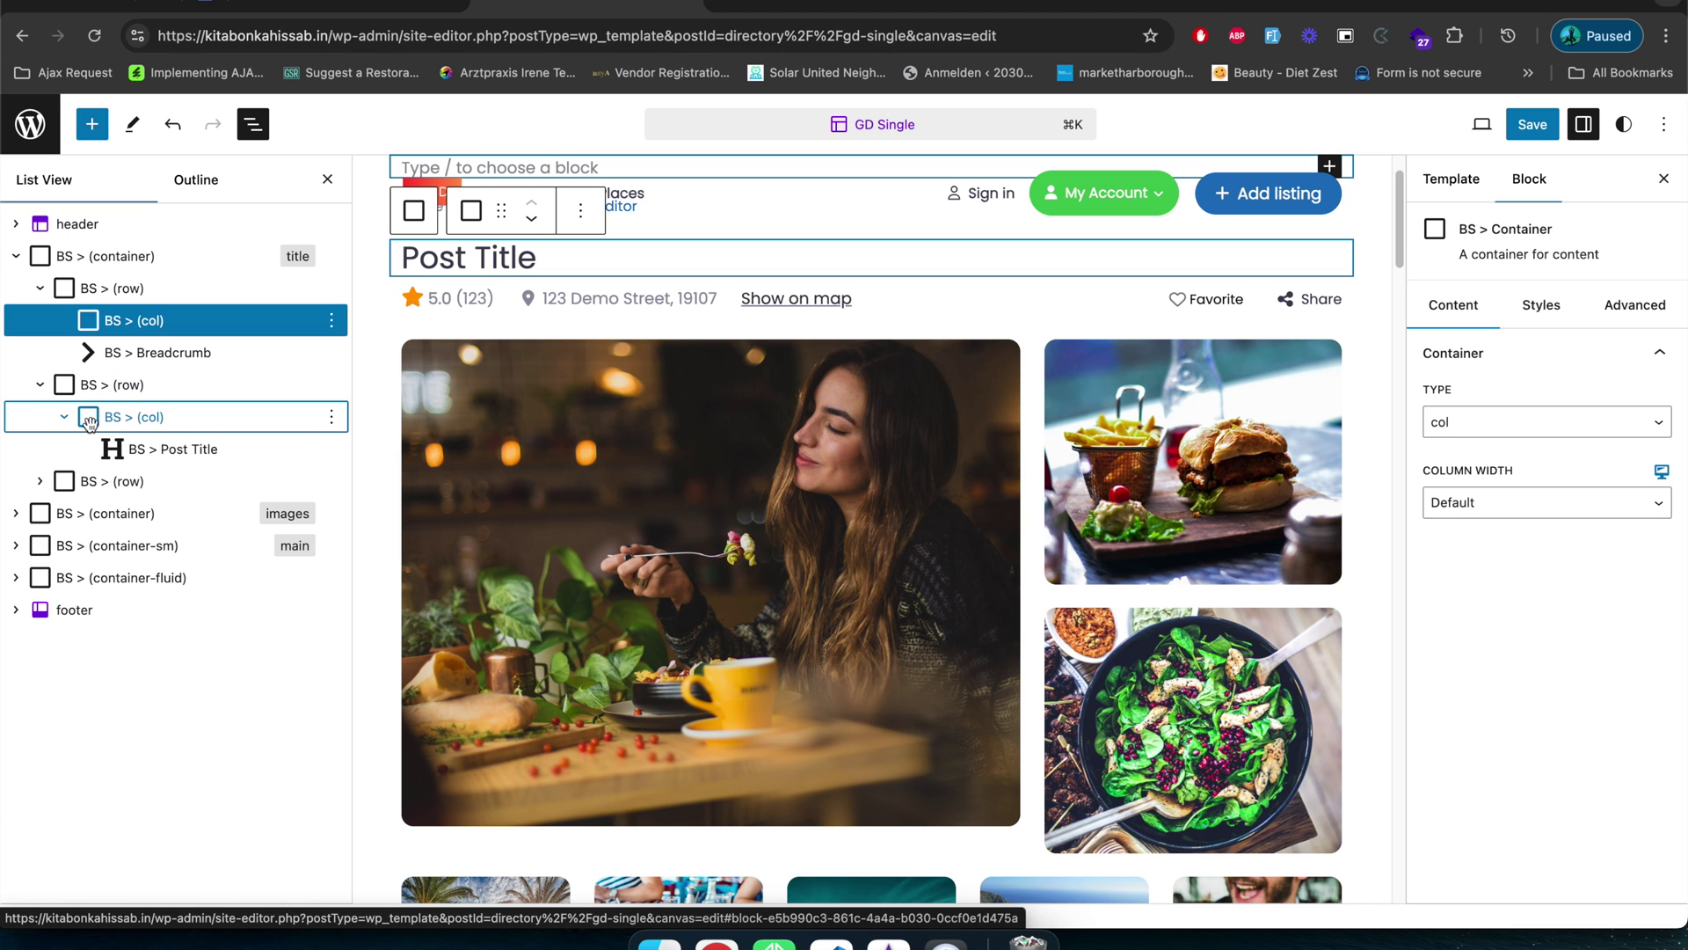
scroll(974, 538, "down", 15)
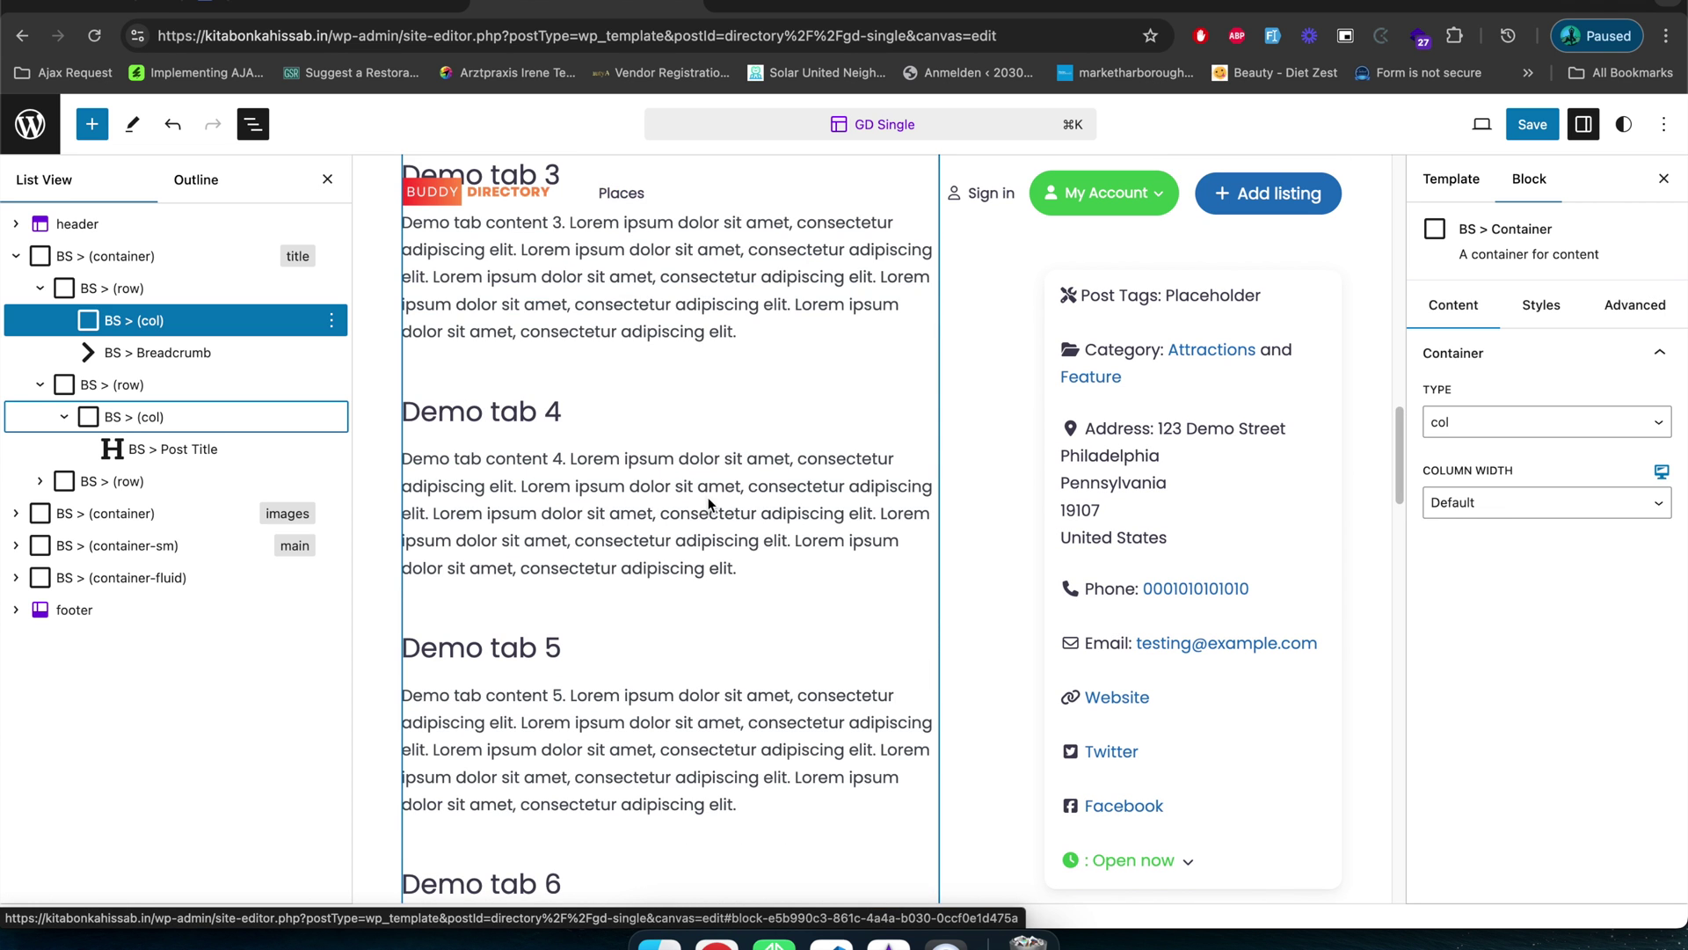
scroll(594, 626, "up", 15)
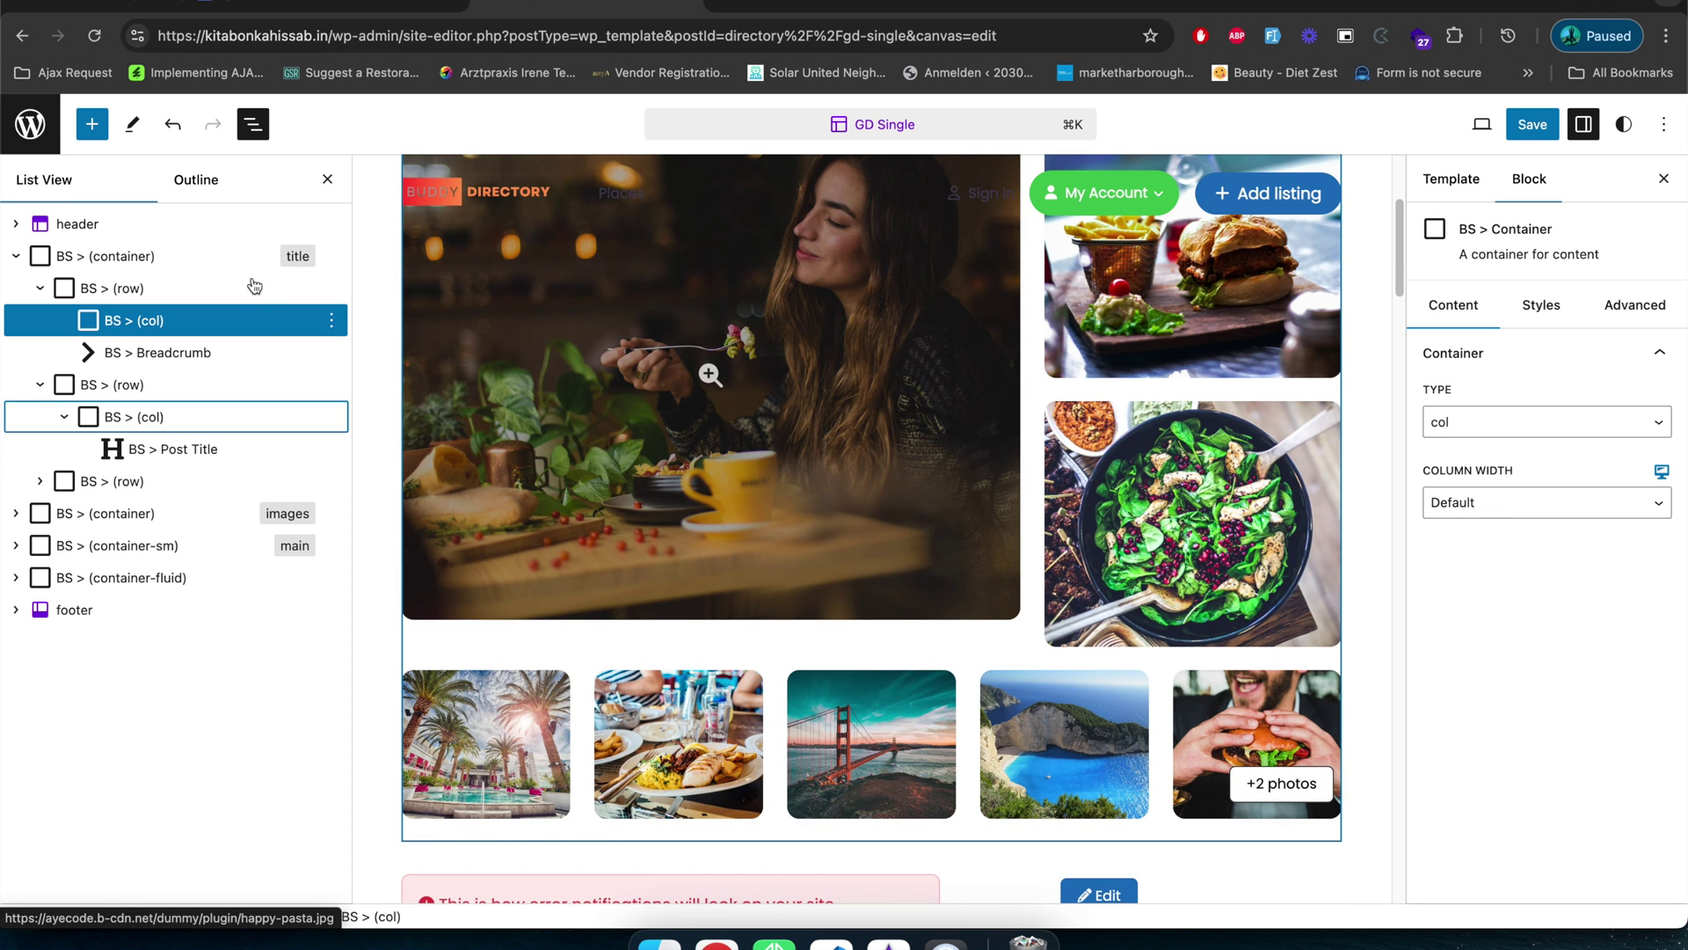
left_click(123, 287)
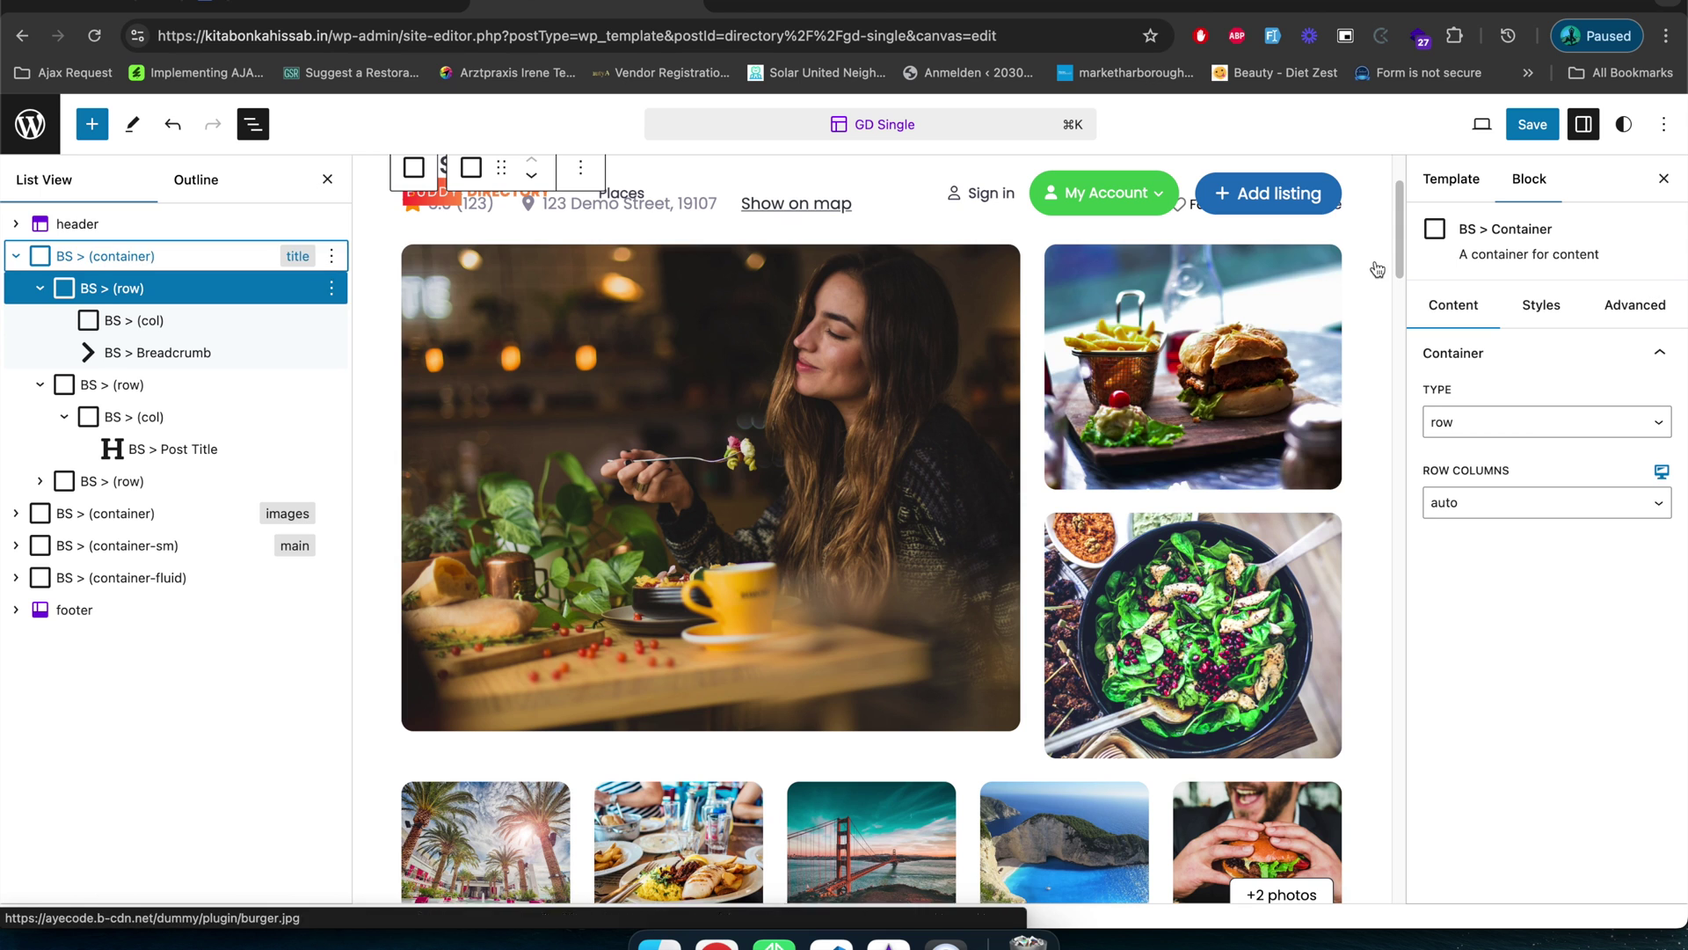
Select the title container and check its Styles and Advanced wrapper margin and padding settings.
left_click(1376, 269)
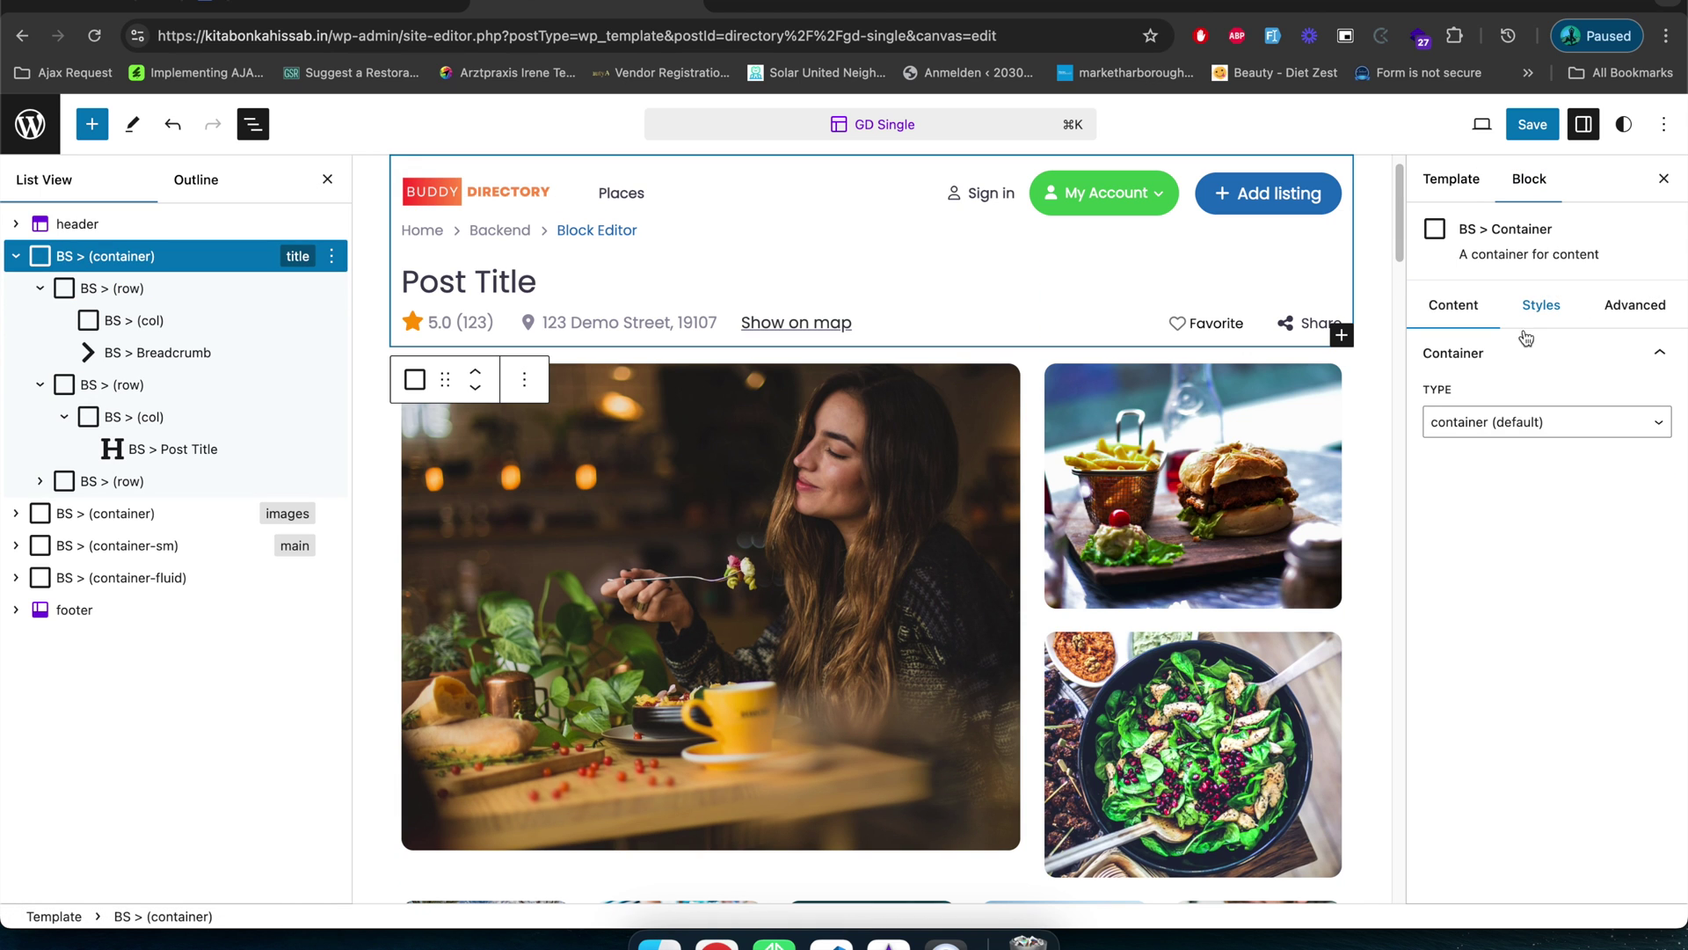
left_click(1558, 313)
left_click(1634, 307)
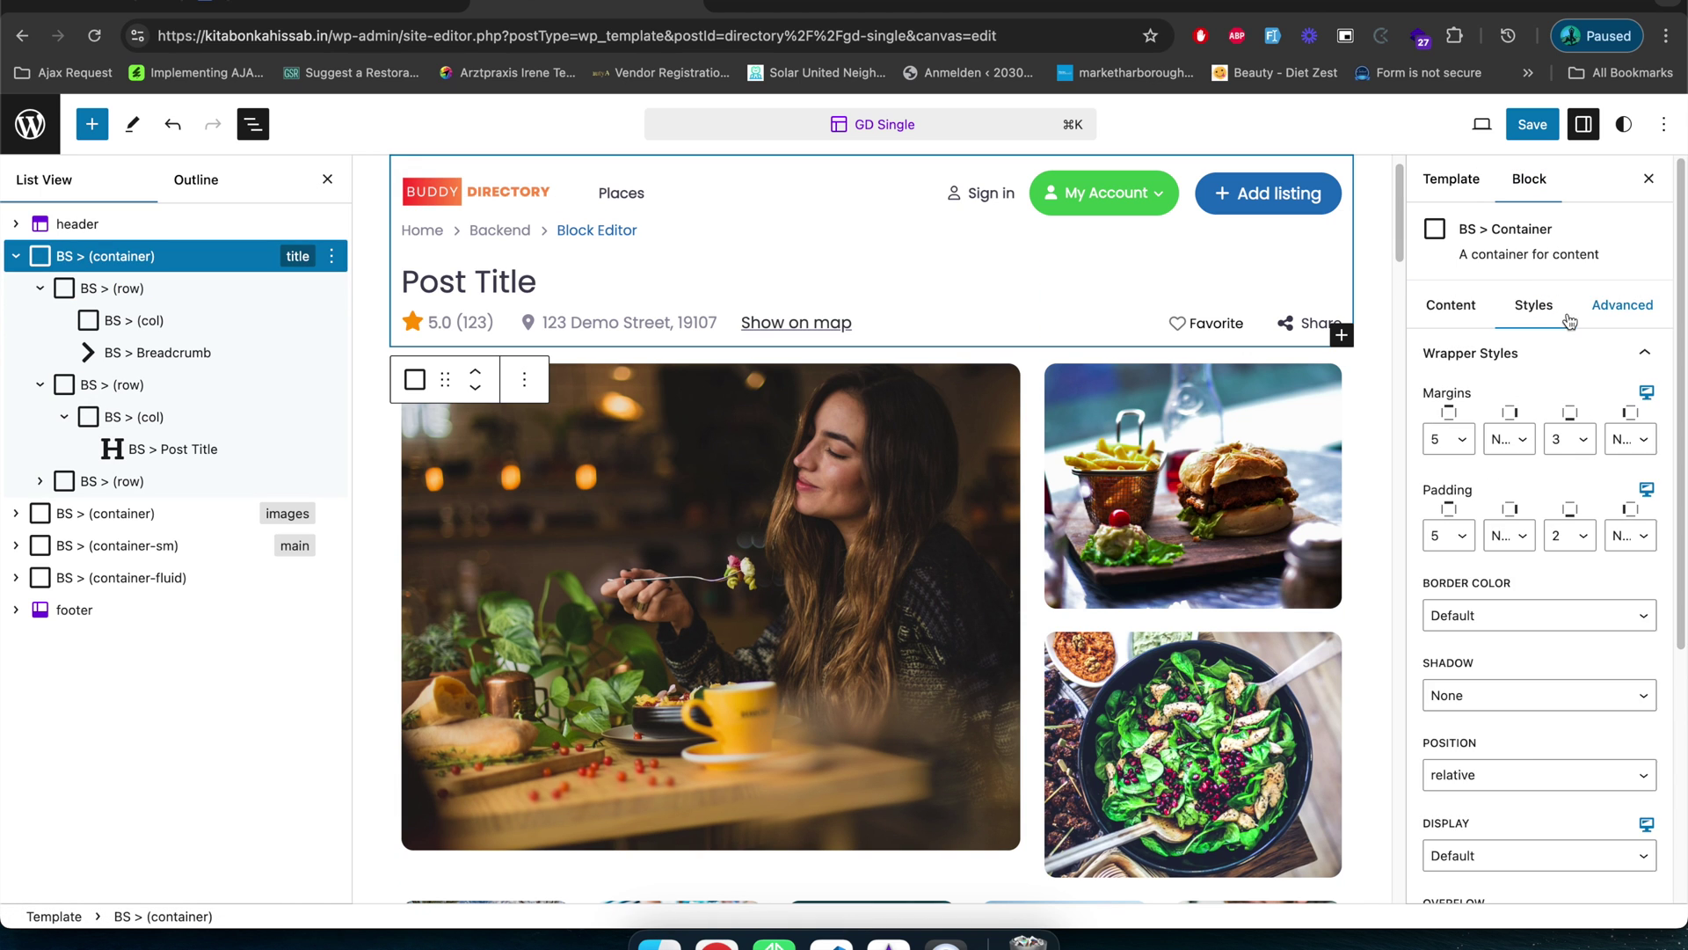
left_click(1453, 305)
left_click(1539, 308)
left_click(1631, 305)
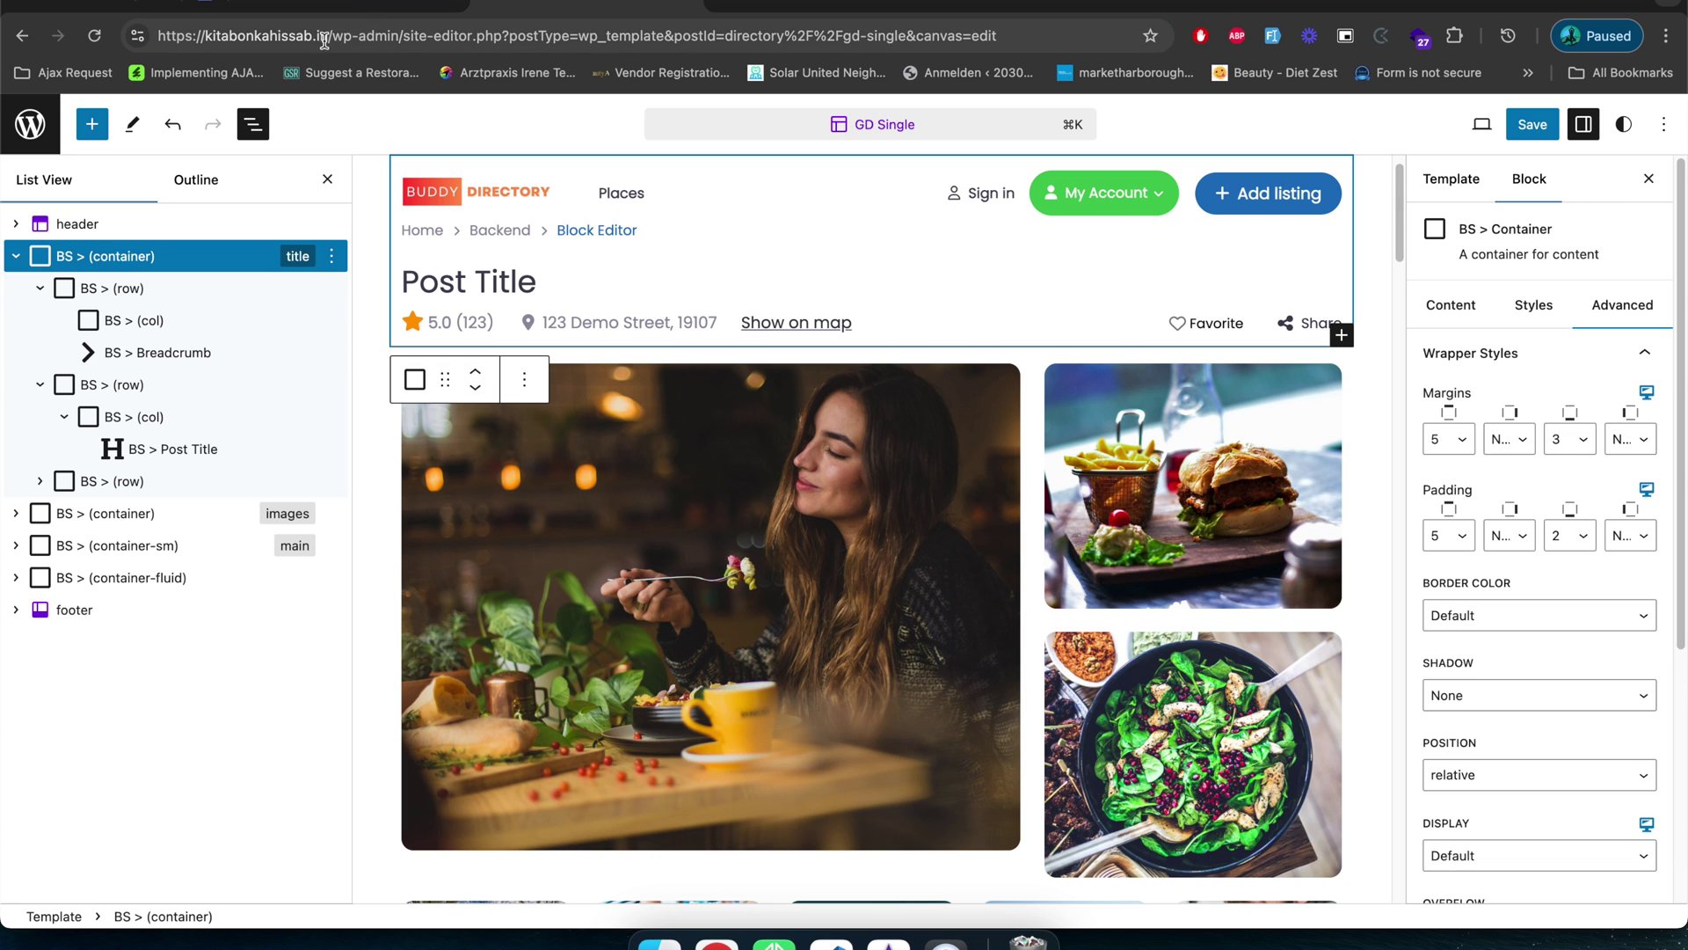
Leave the editor for the site root homepage and run a search for all places.
left_click_drag(335, 41, 1148, 59)
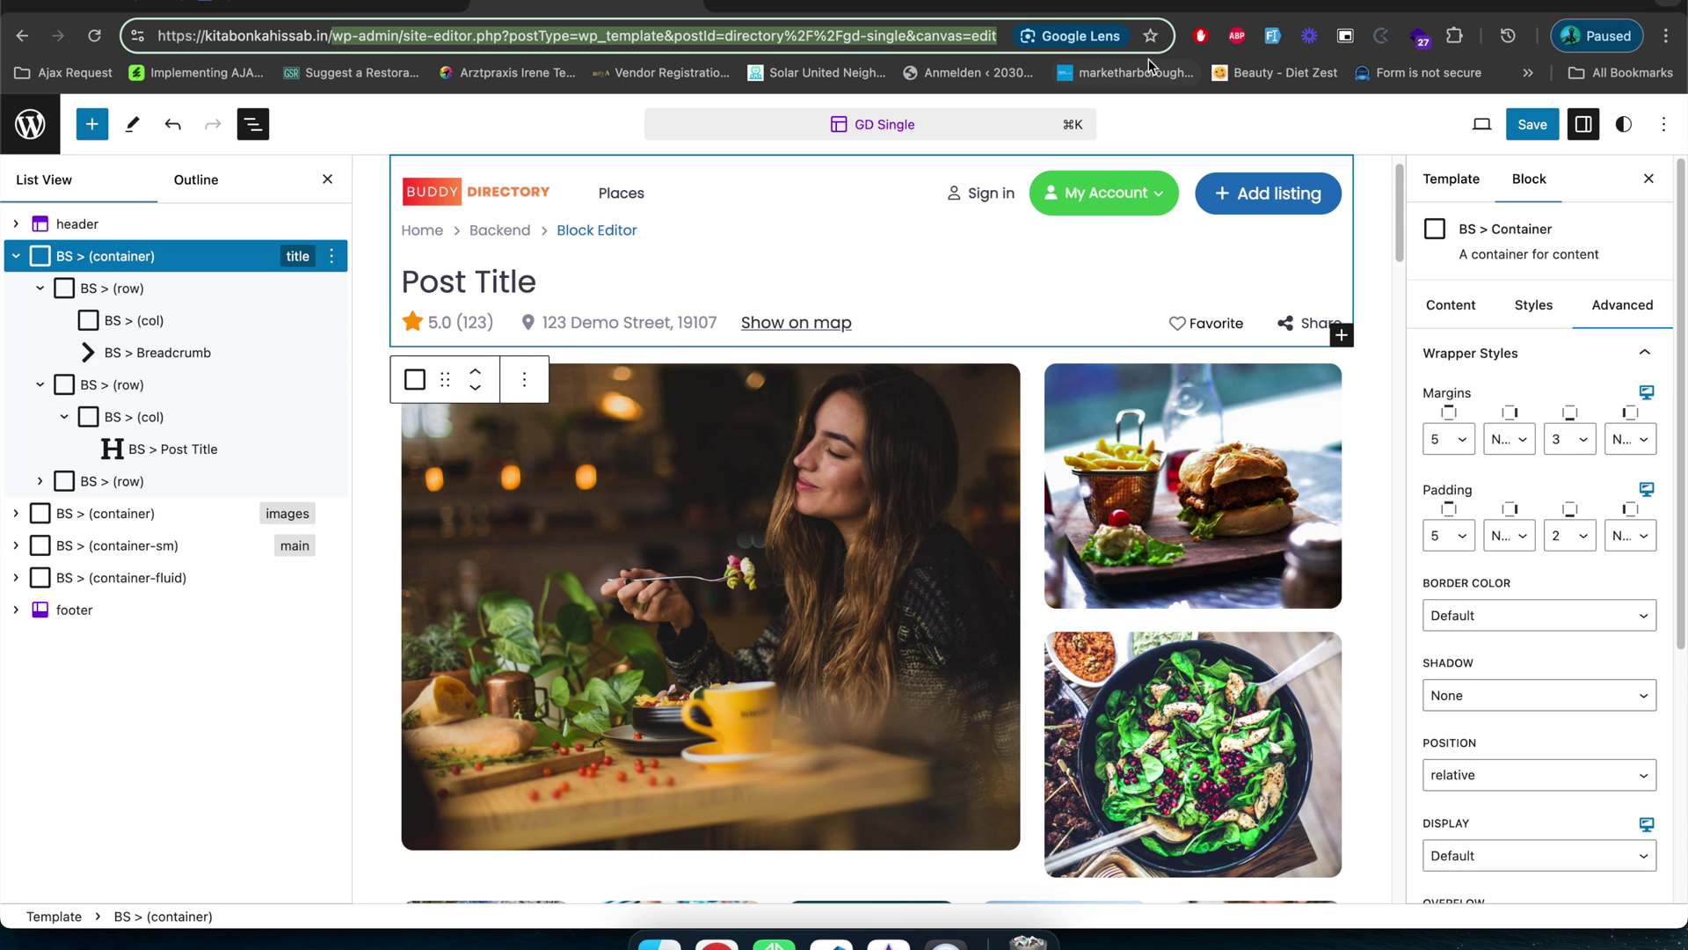
key("BackSpace")
key("Return")
key("Return")
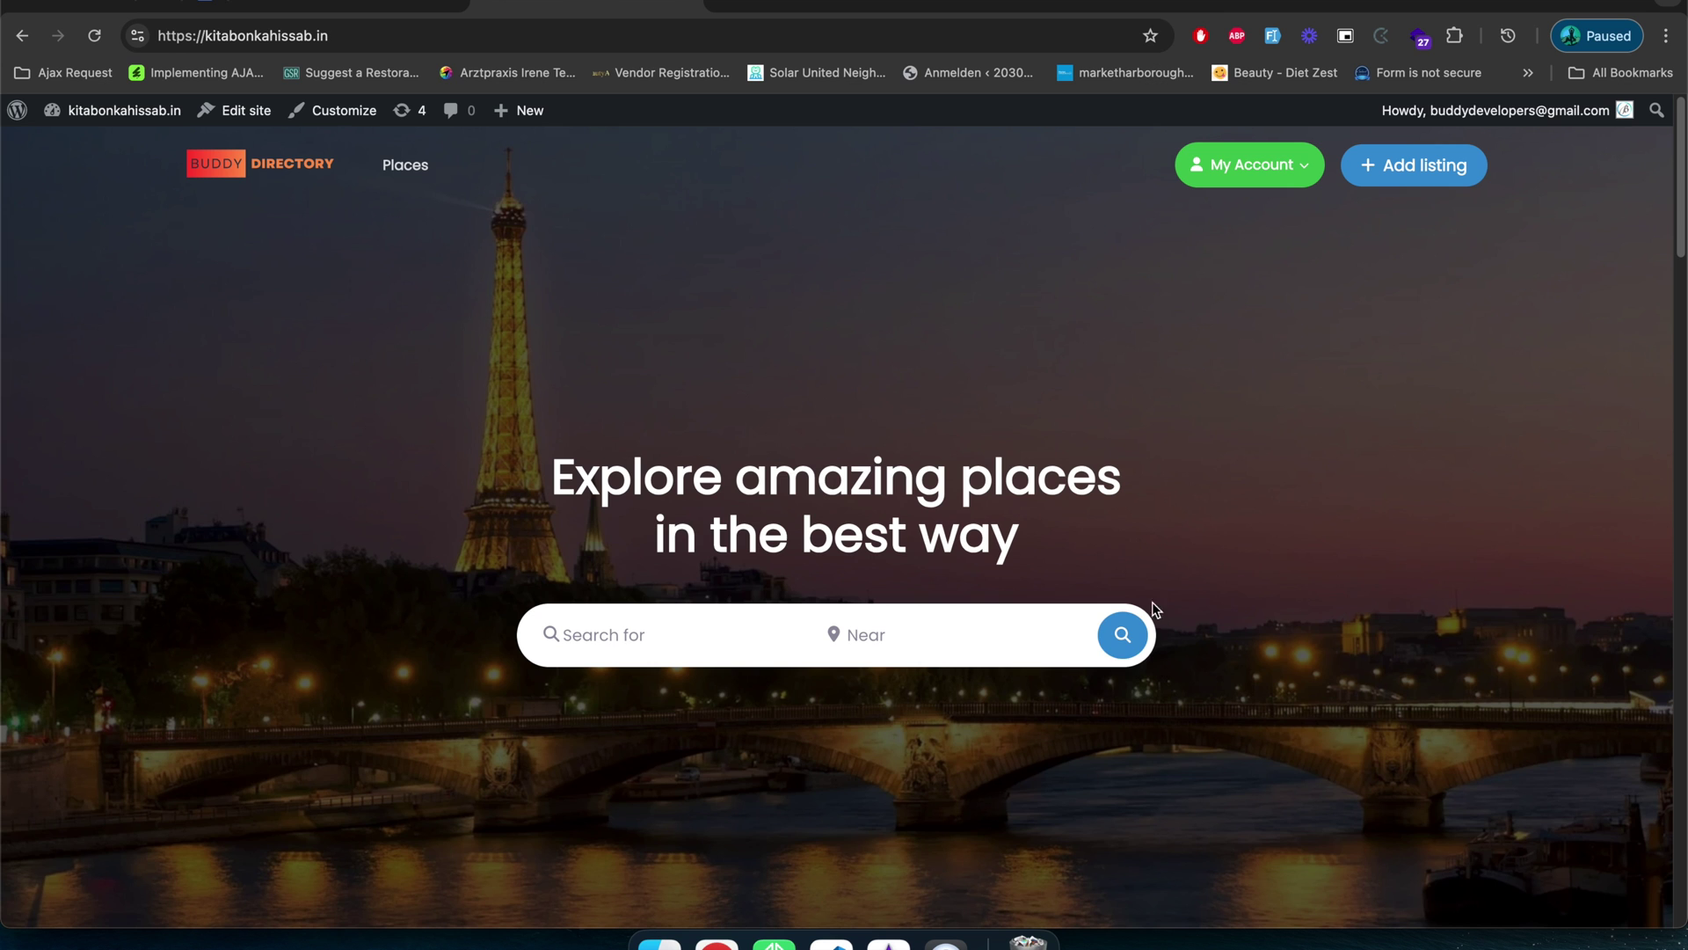
left_click(1122, 634)
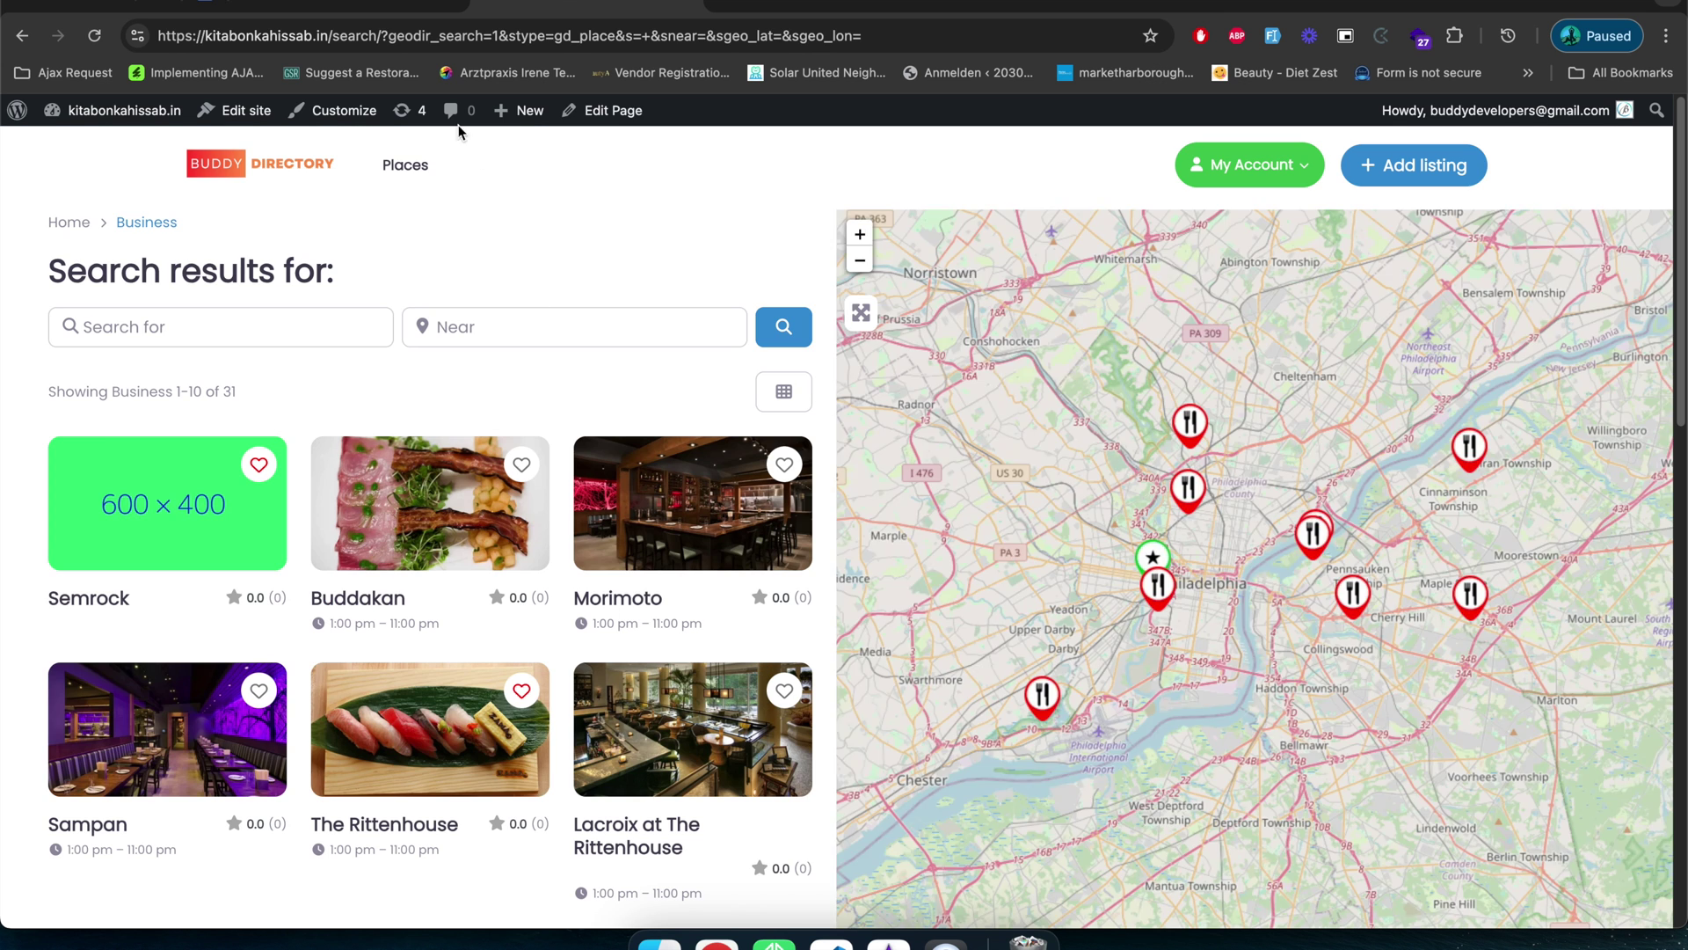
Review the search results page listing Business 1–10 of 31 beside the map.
left_click(462, 34)
scroll(603, 615, "down", 10)
scroll(603, 610, "up", 10)
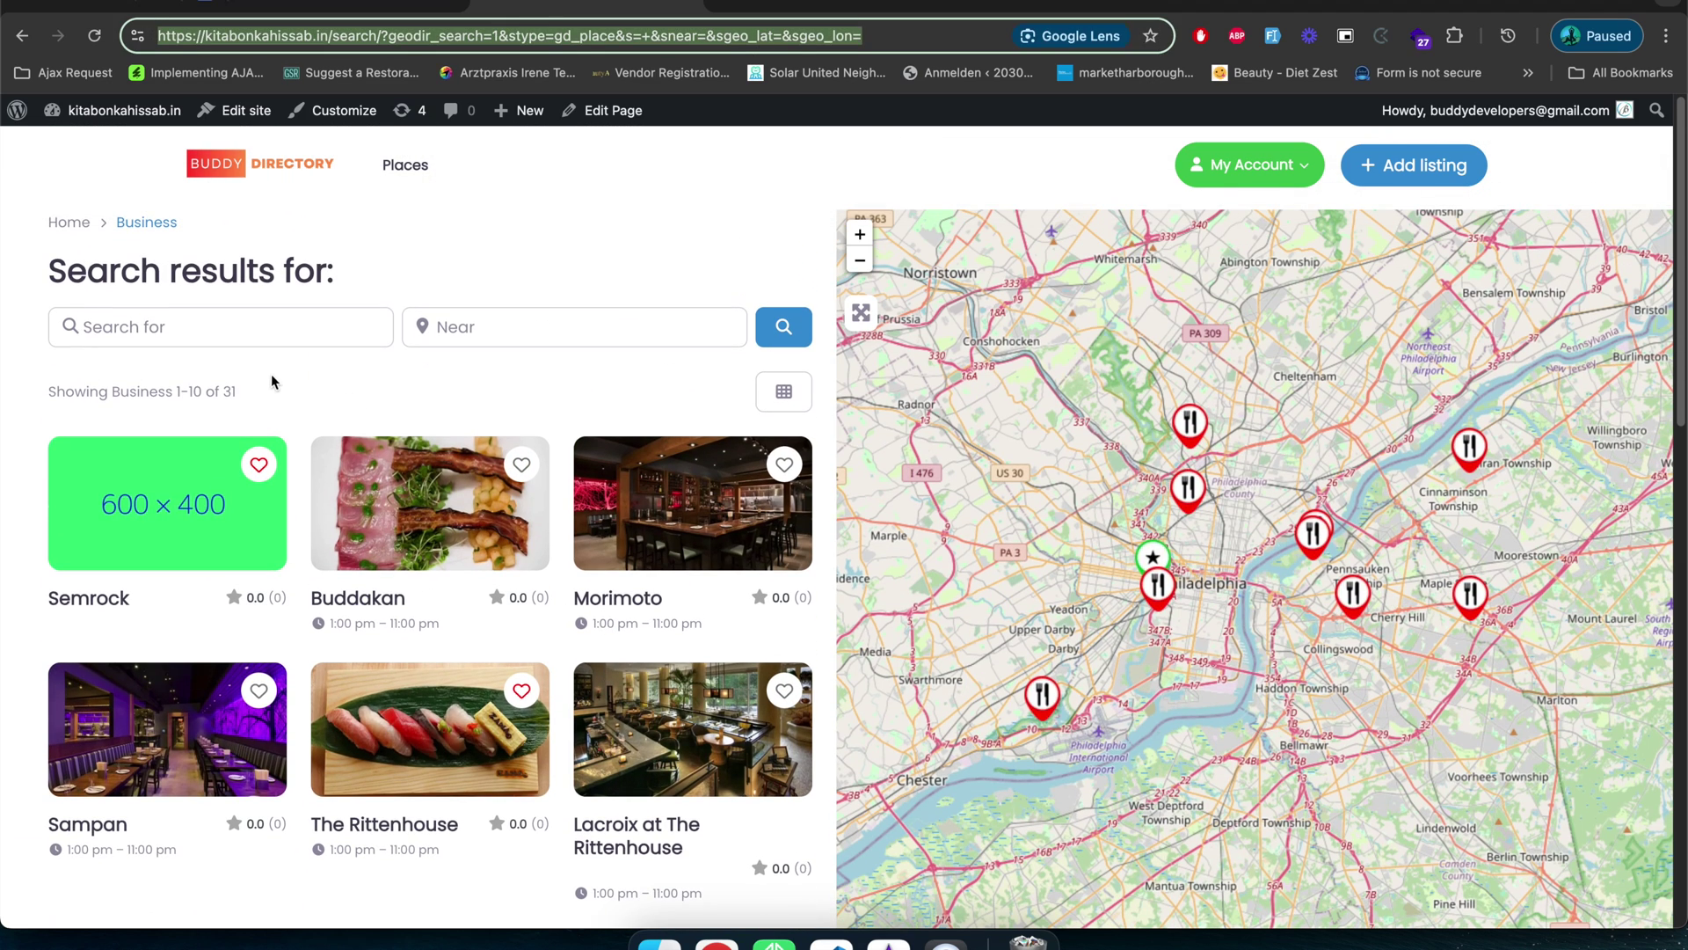
scroll(294, 448, "down", 2)
scroll(295, 448, "up", 2)
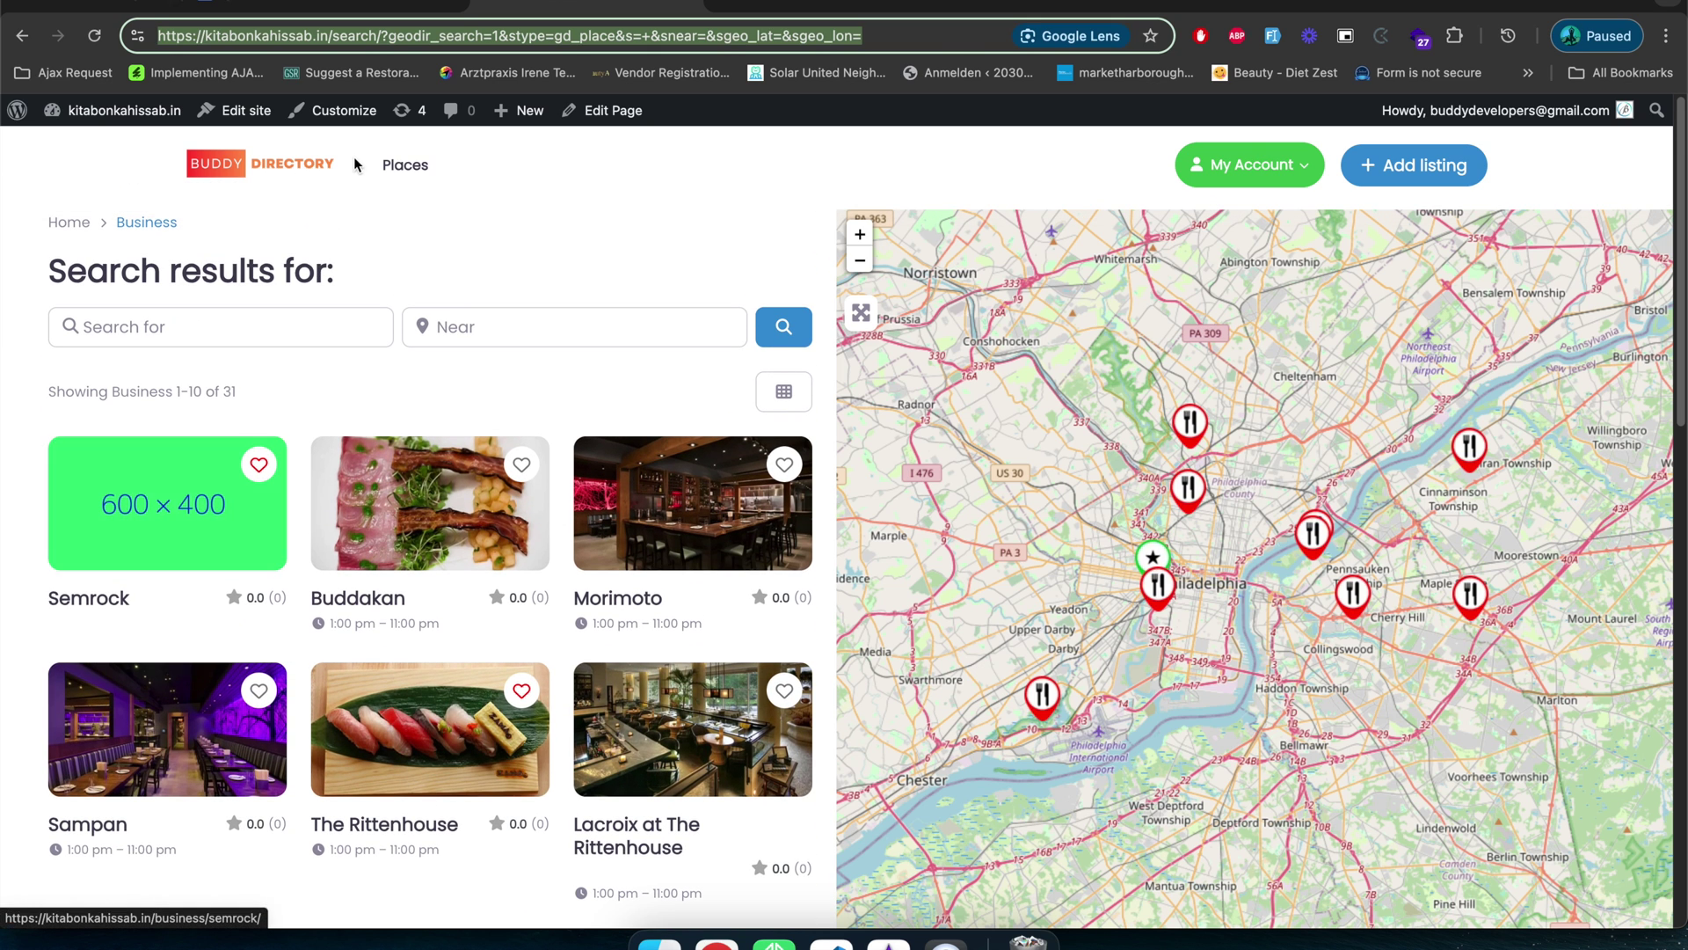
left_click(387, 202)
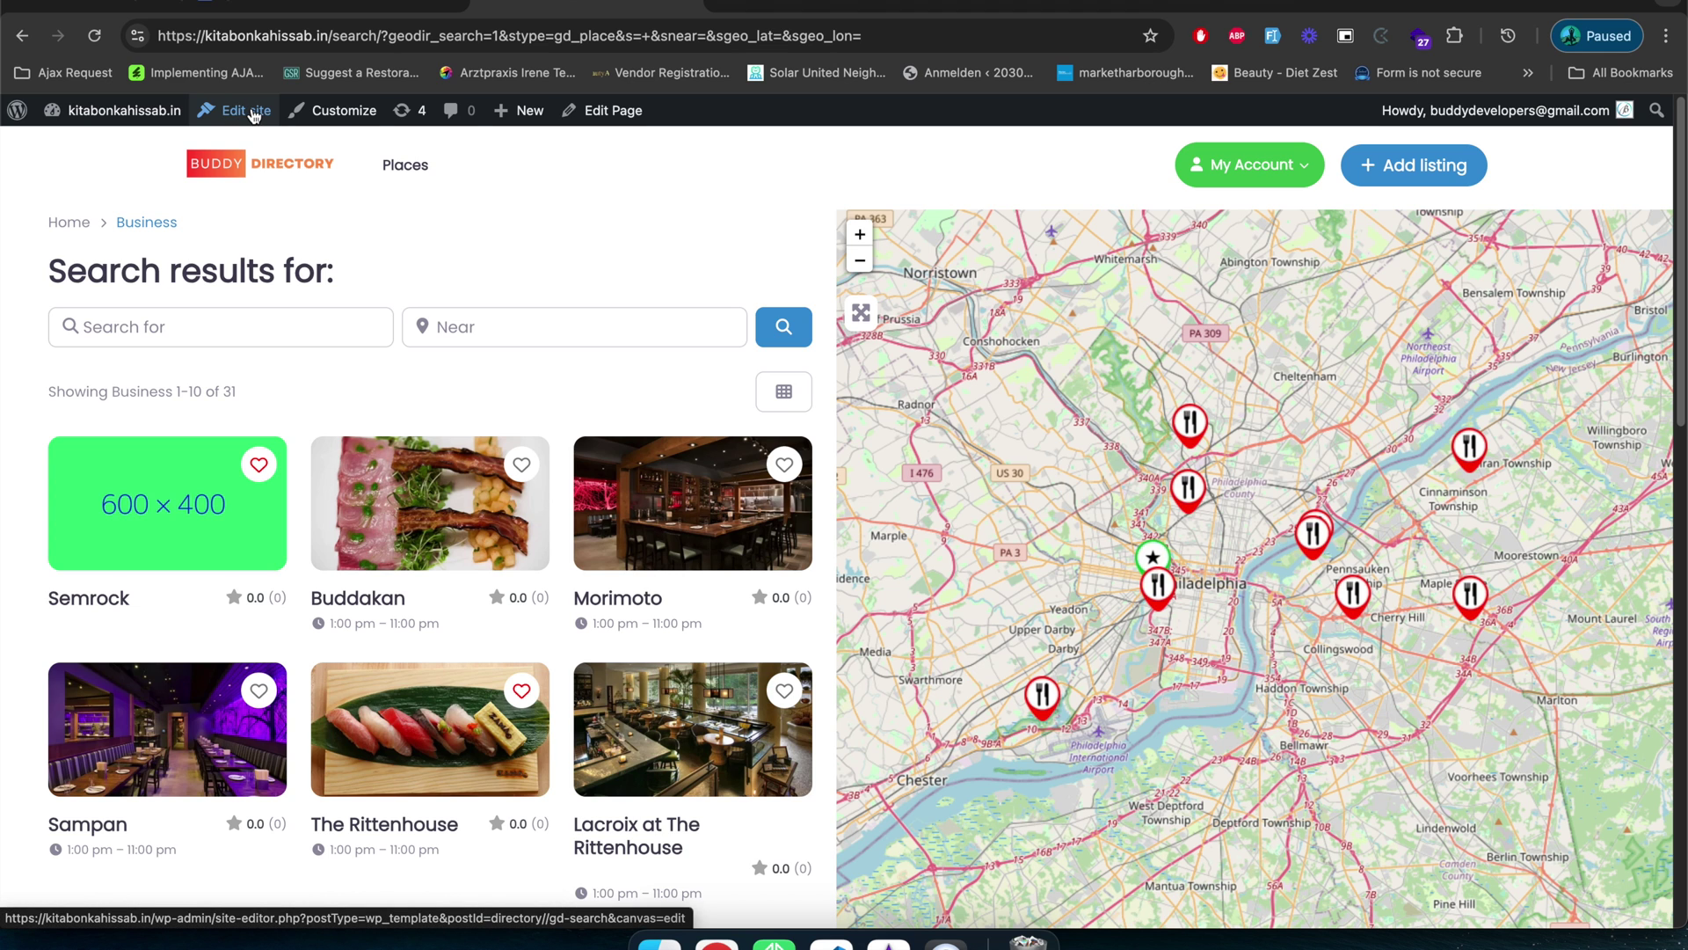
Open the GD Search Archive template behind the search page and scroll through its layout.
left_click(254, 115)
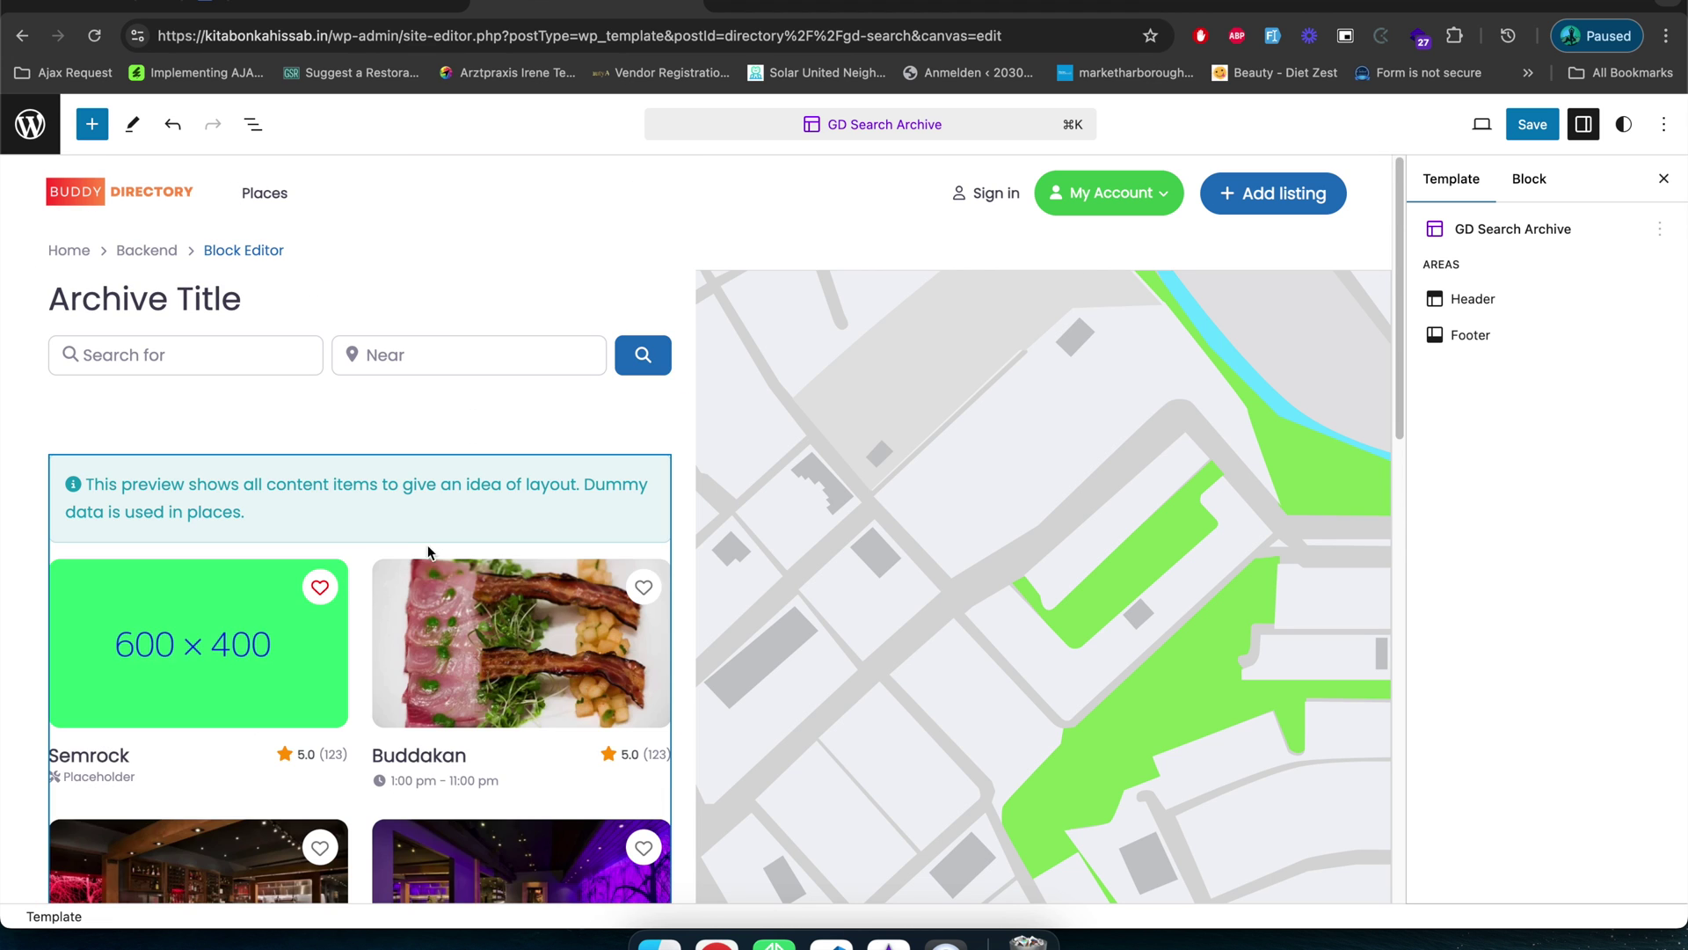
scroll(428, 545, "down", 10)
scroll(407, 595, "up", 10)
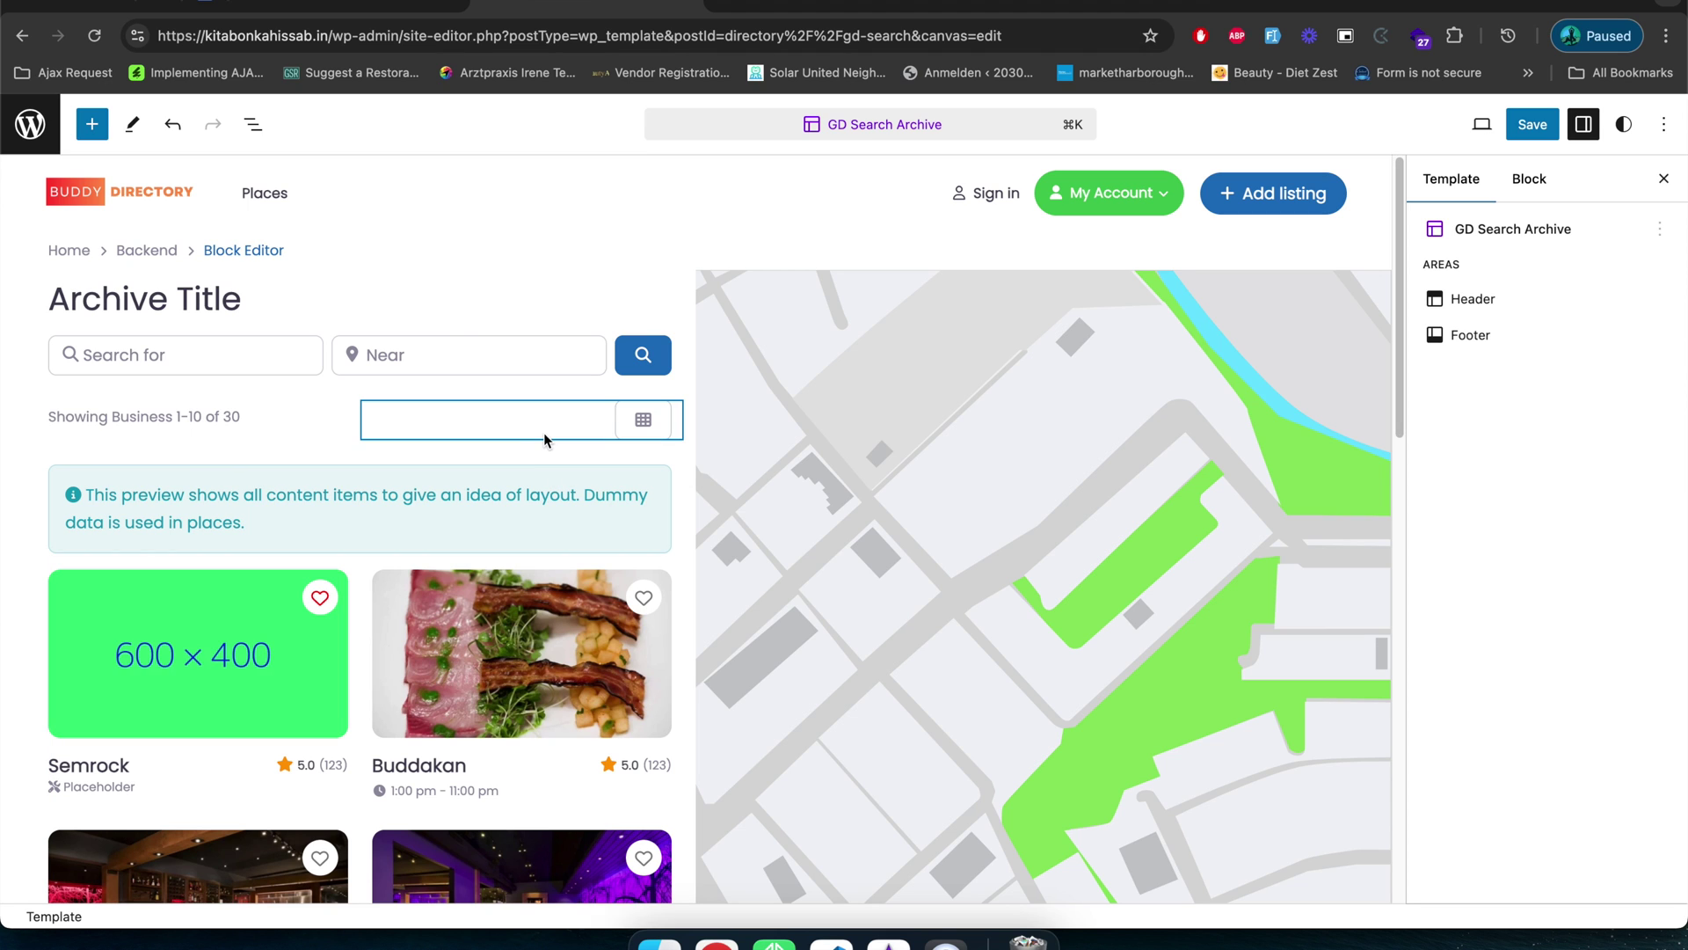
mouse_move(531, 451)
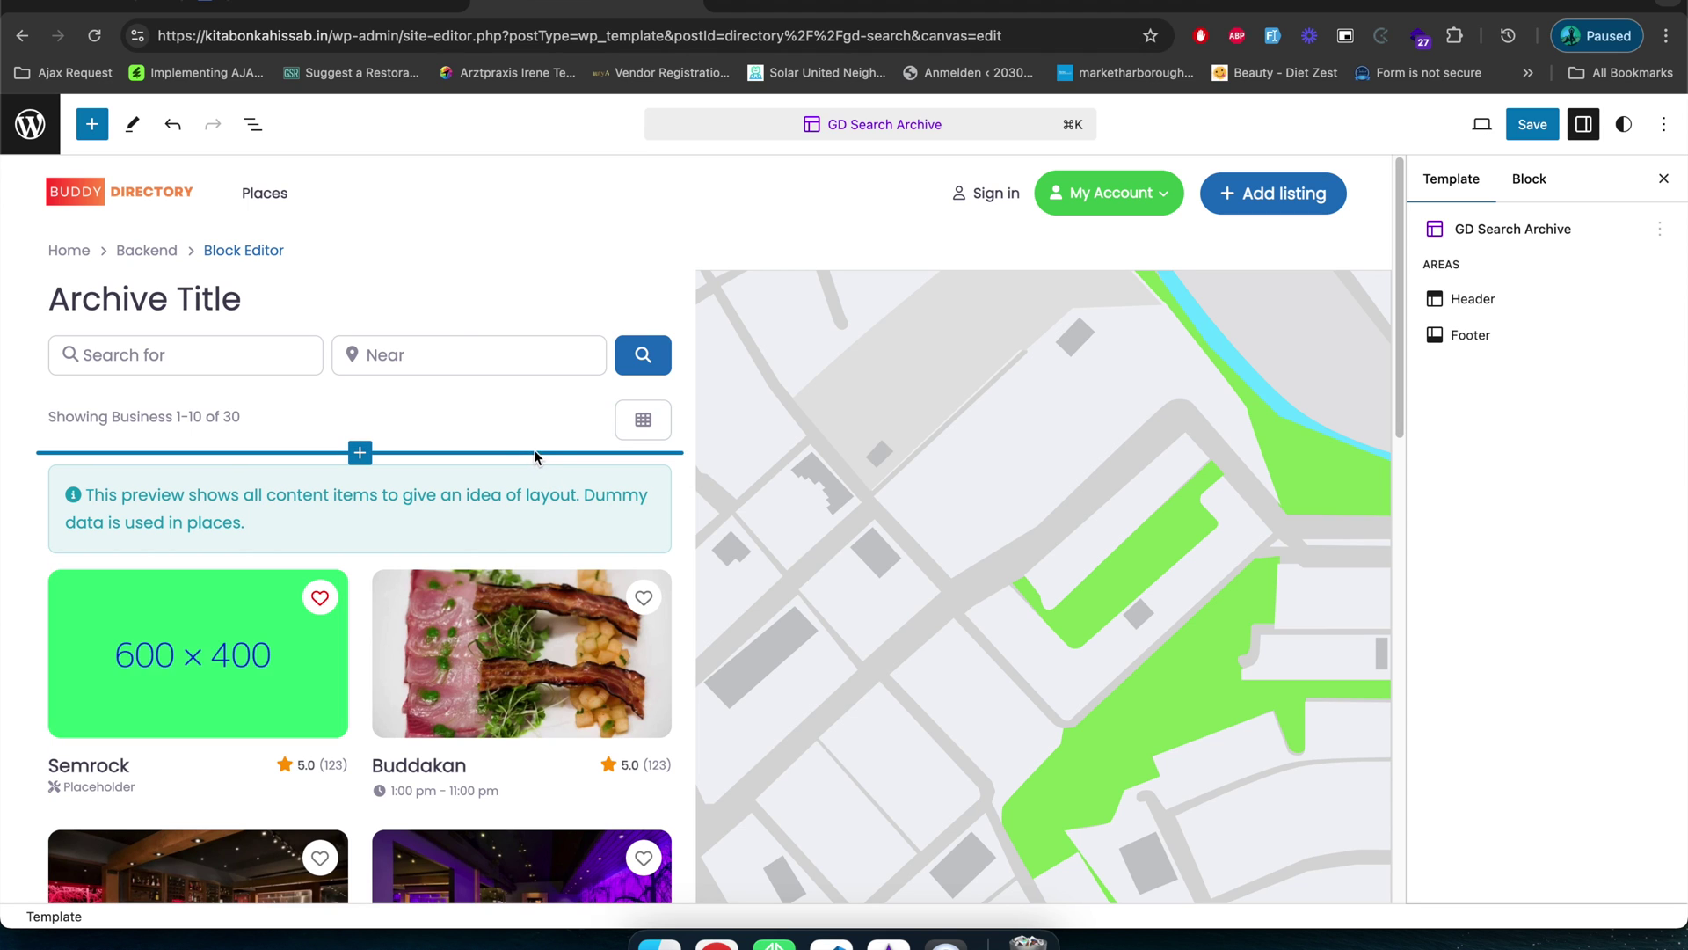
scroll(714, 483, "down", 3)
scroll(714, 483, "down", 3)
scroll(714, 482, "up", 7)
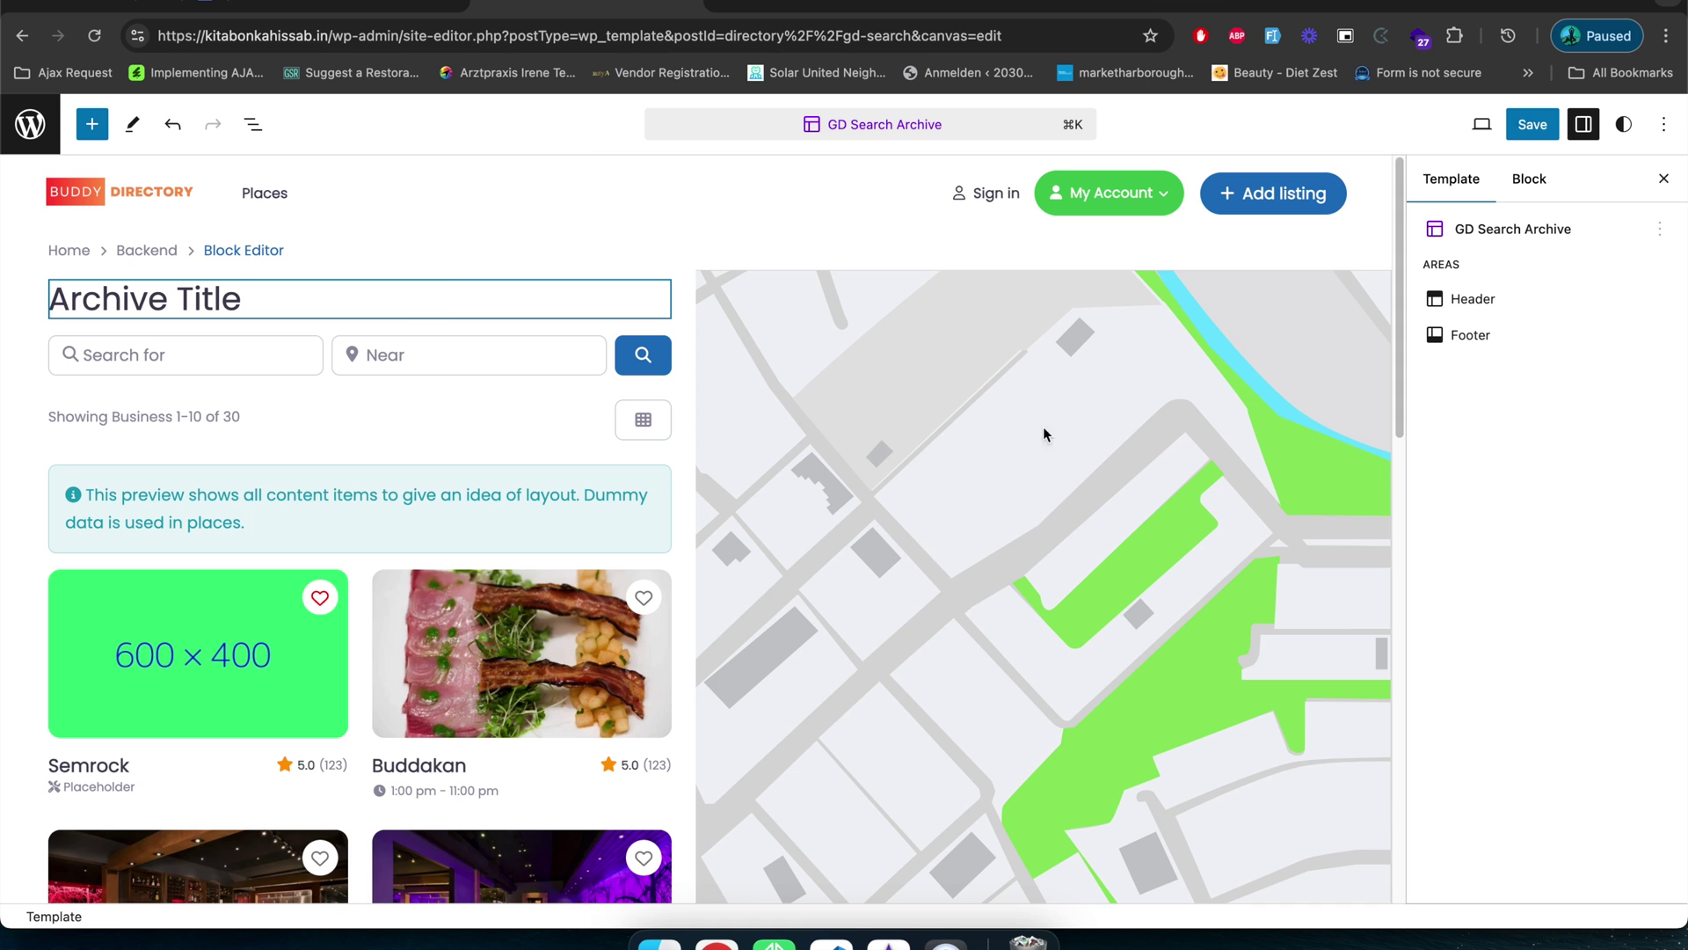
scroll(720, 517, "down", 4)
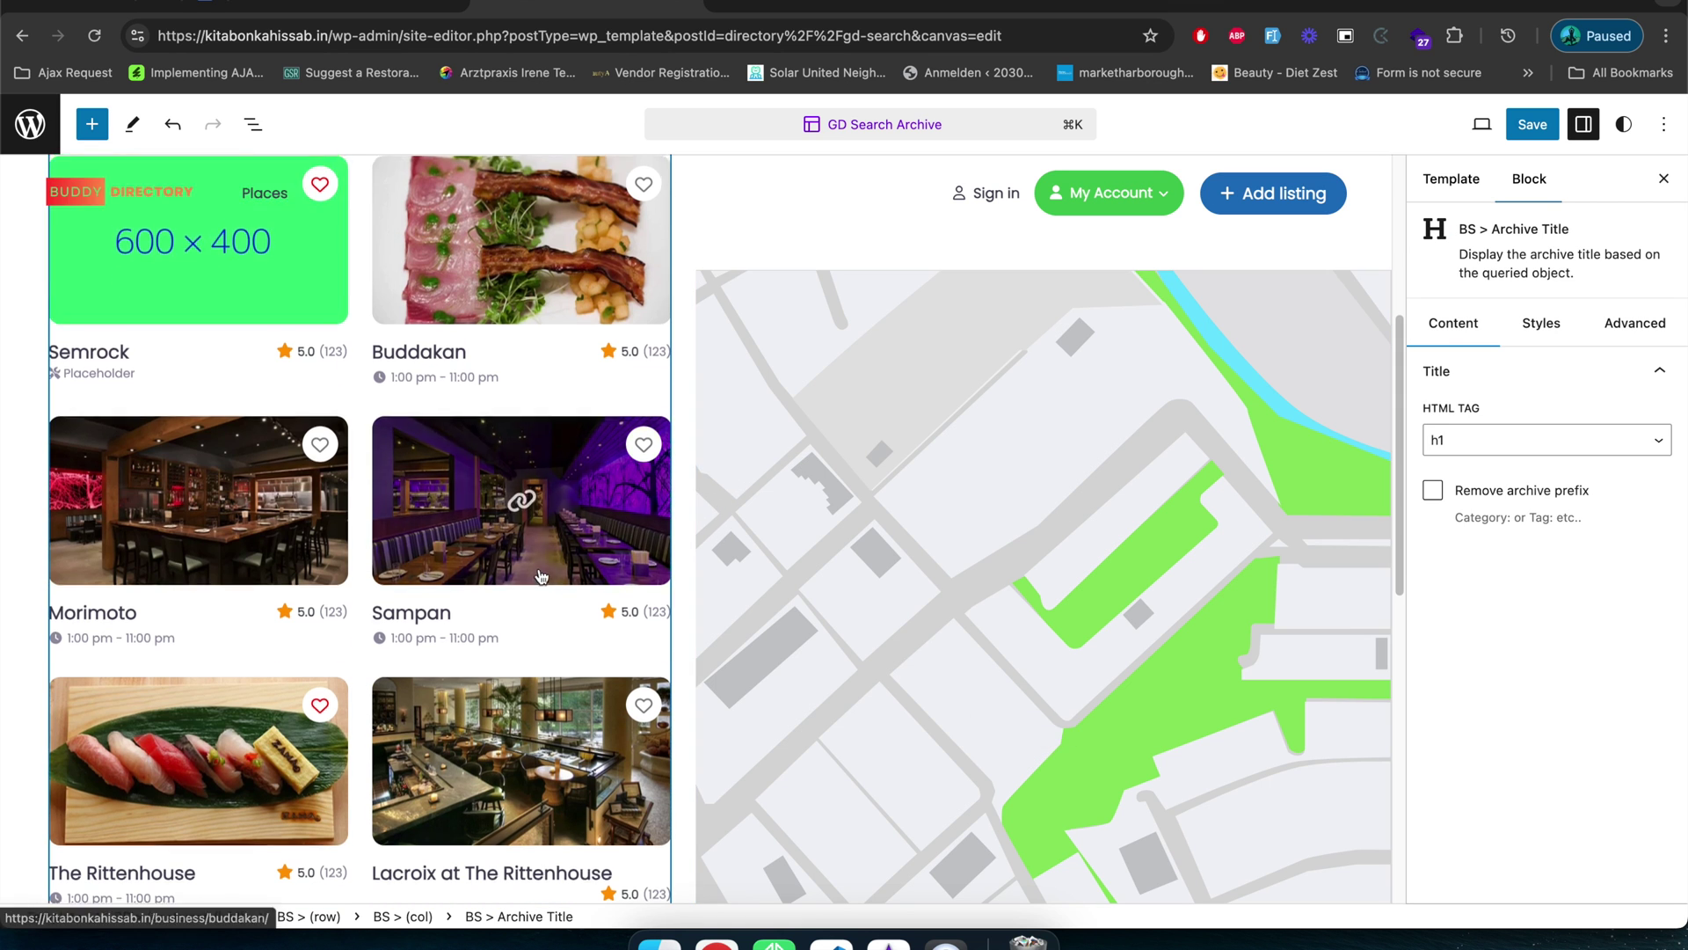
scroll(541, 570, "up", 5)
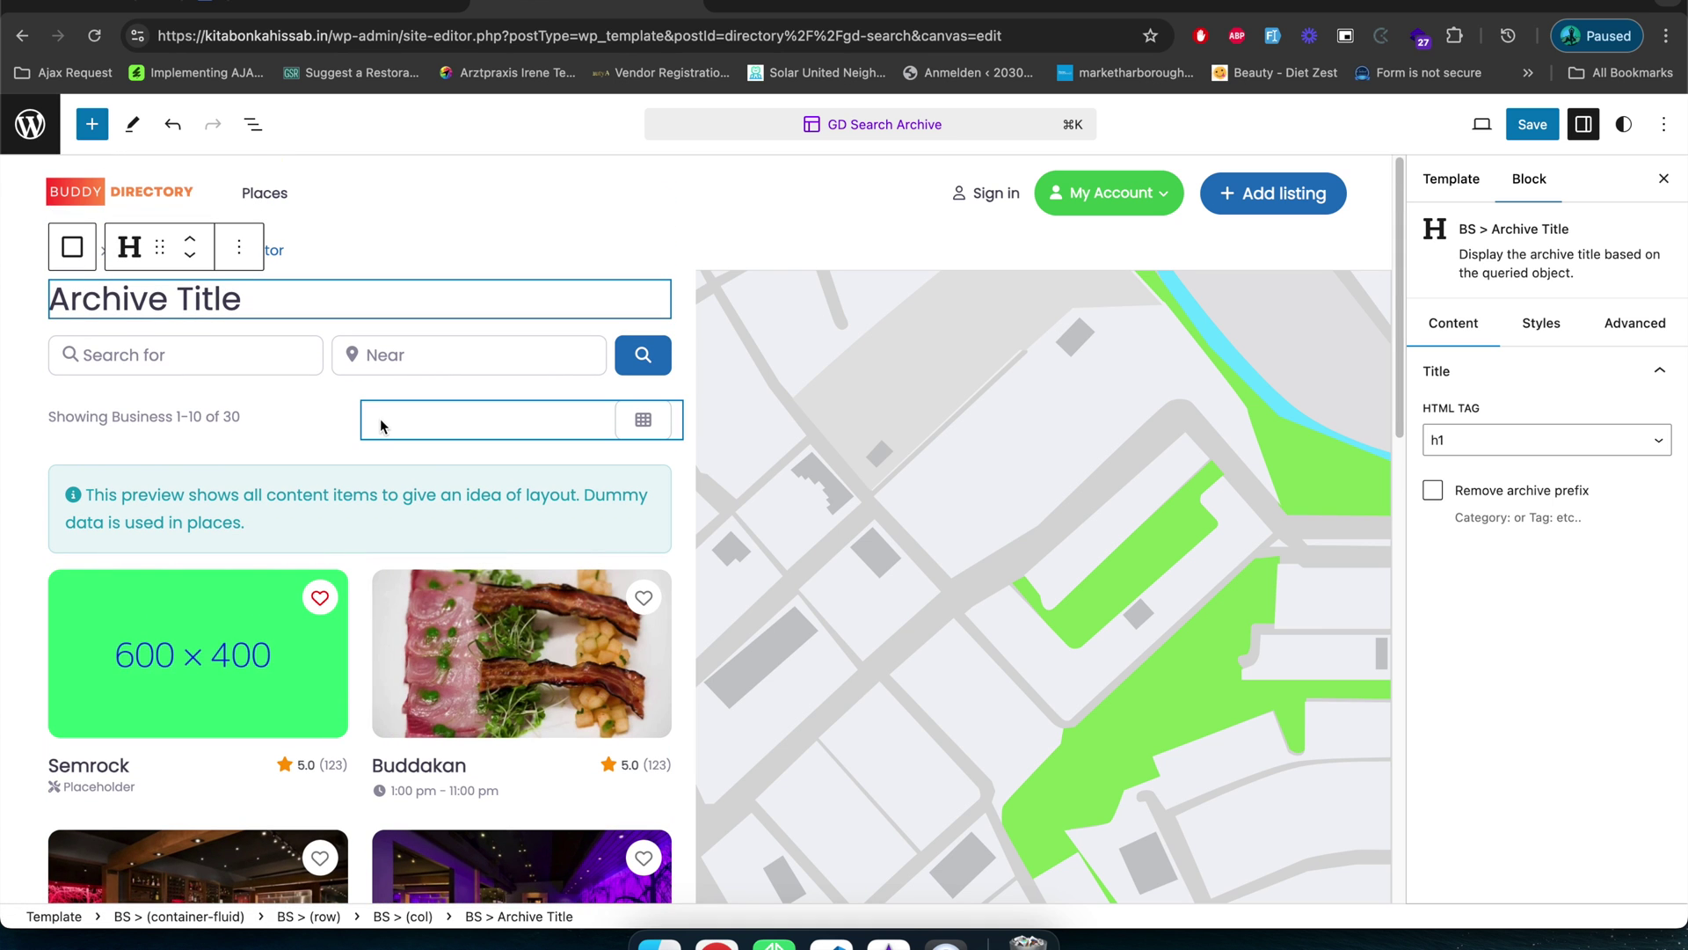
Open and dismiss the command palette, then return to the Design overview's template list.
left_click(869, 126)
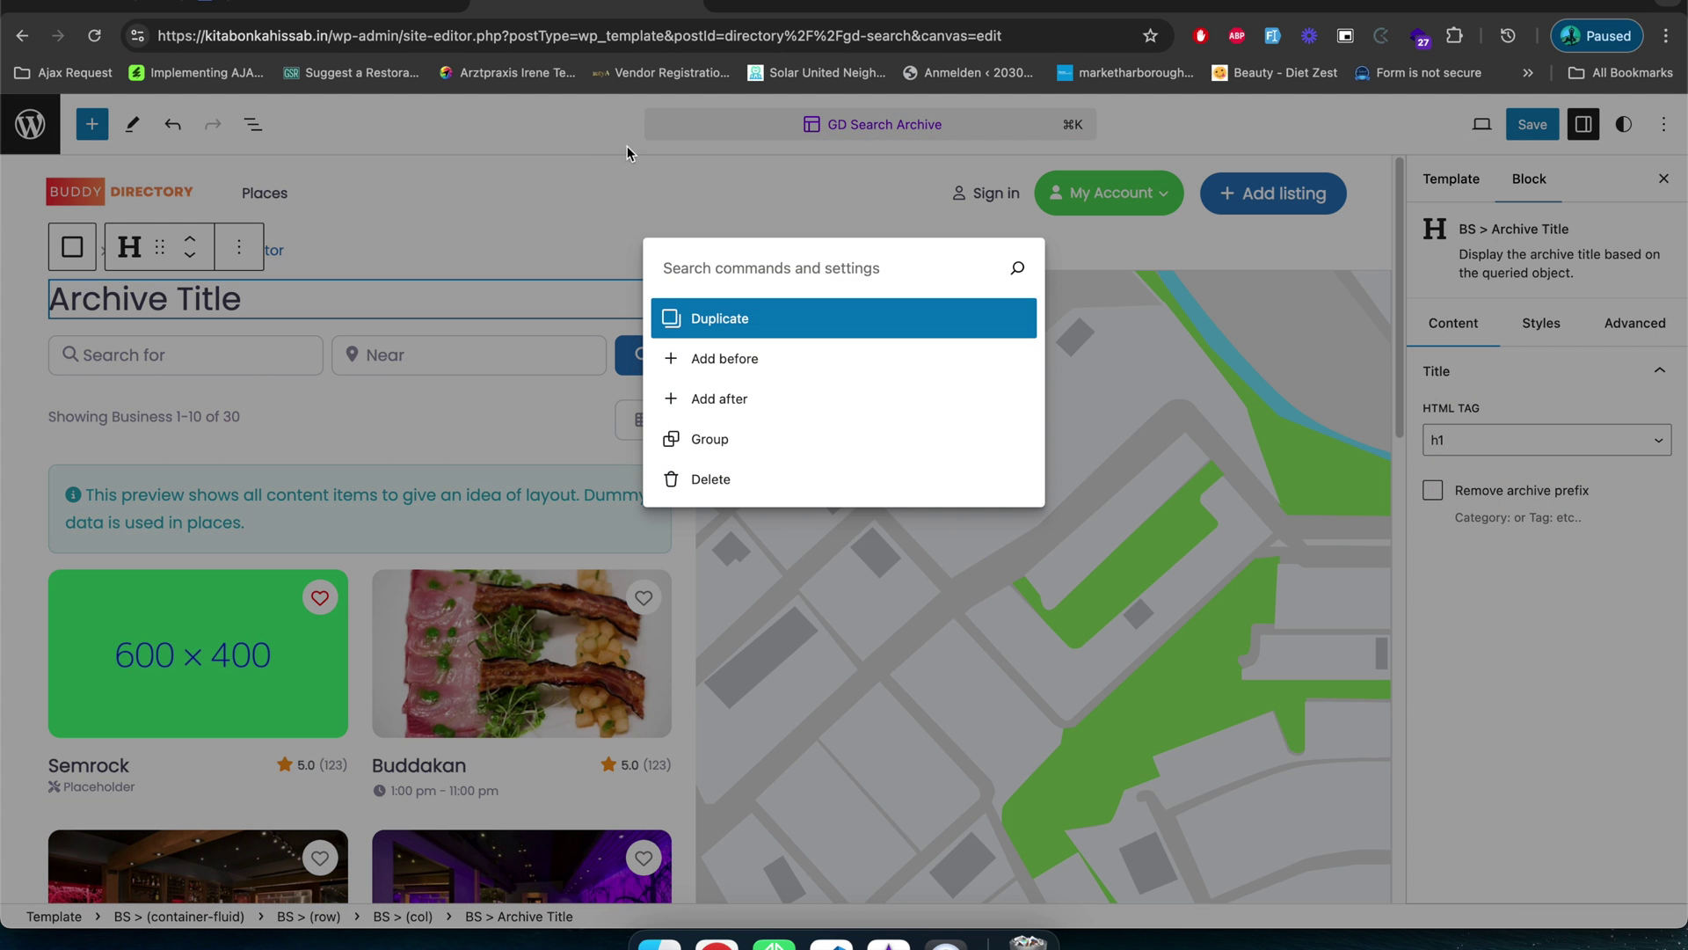
left_click(578, 145)
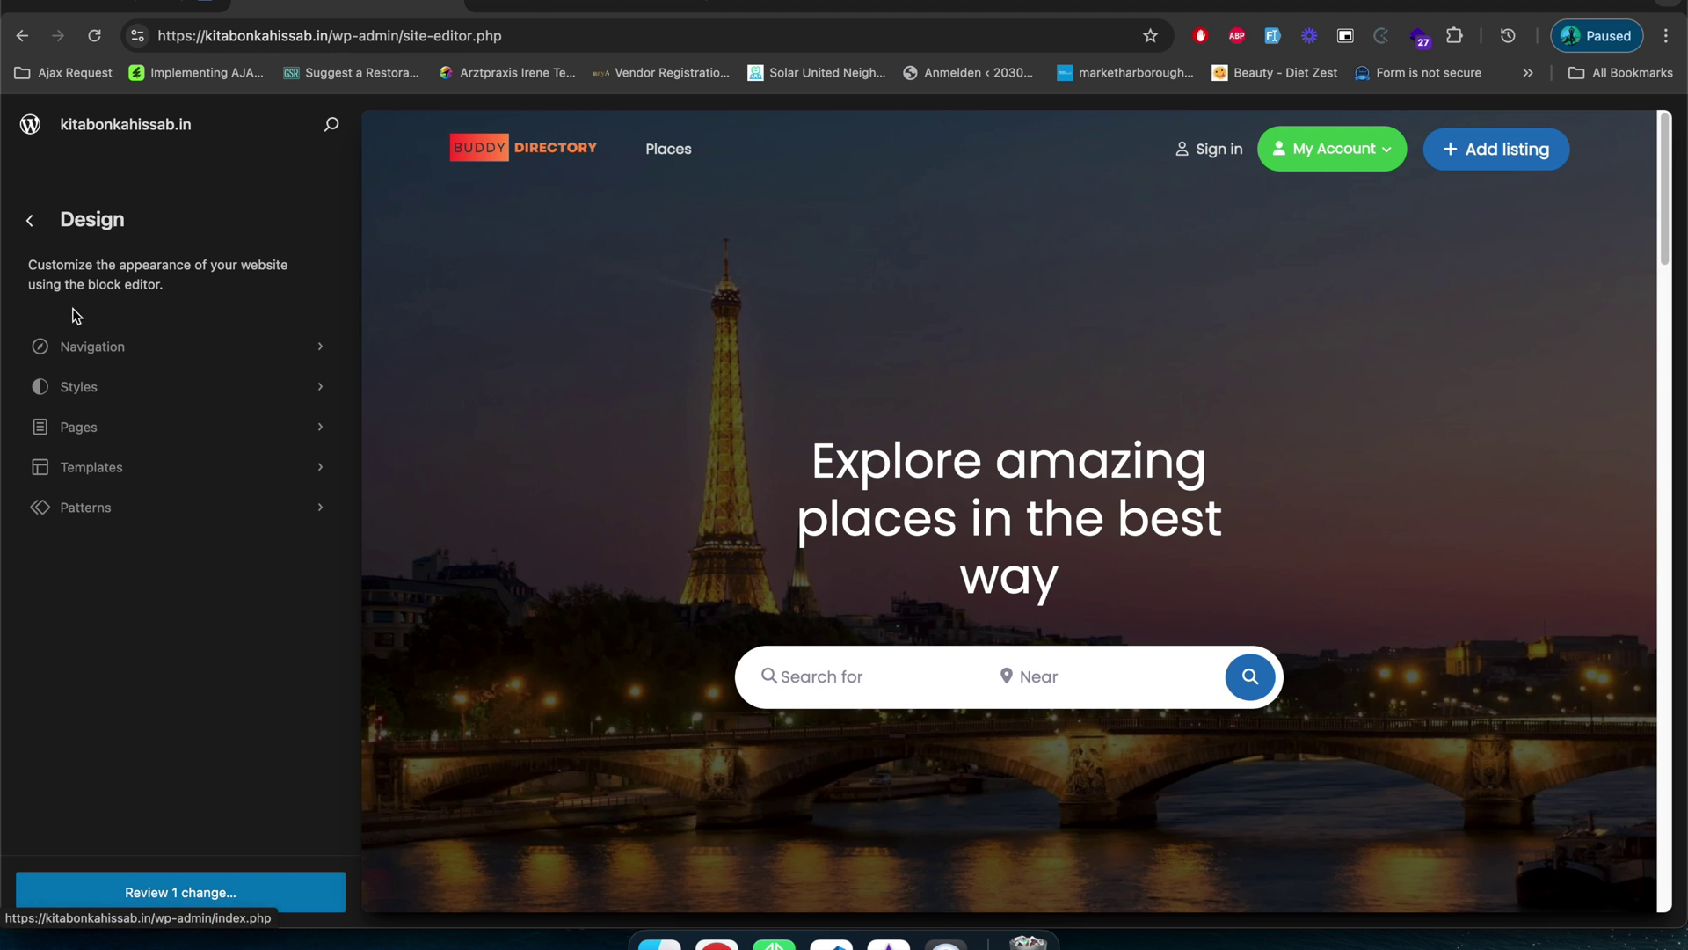
left_click(115, 469)
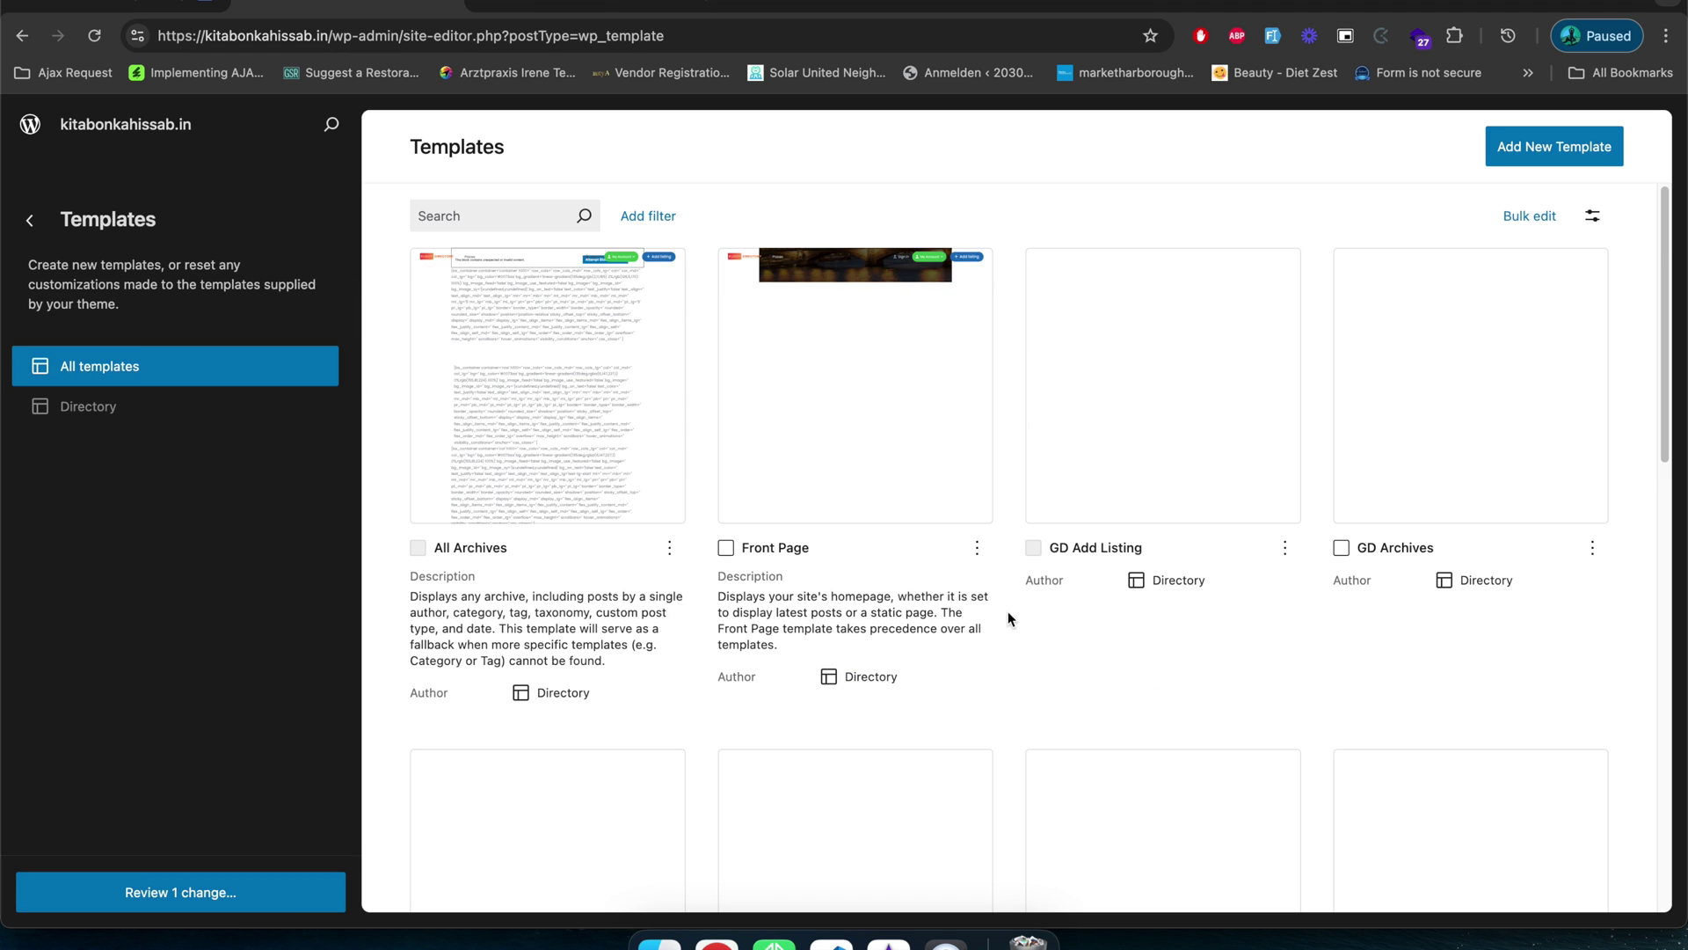
Scroll the template grid past GD Single, GD Search Archive and Search Results, then back to top.
scroll(1009, 610, "down", 6)
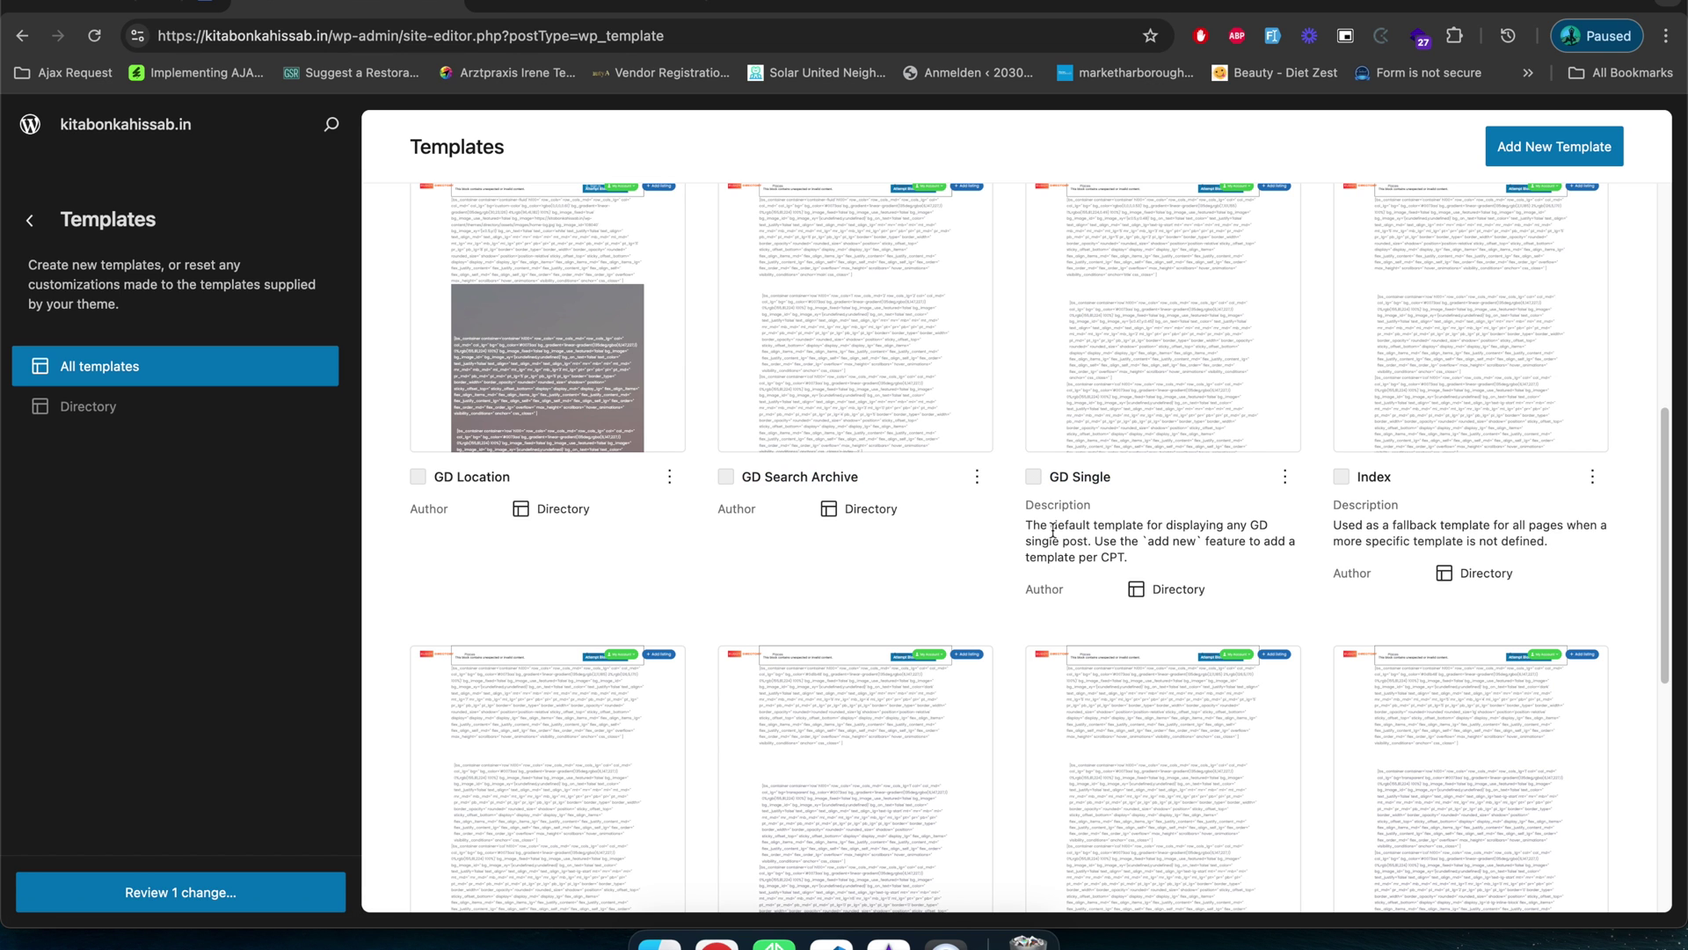
scroll(1207, 551, "down", 5)
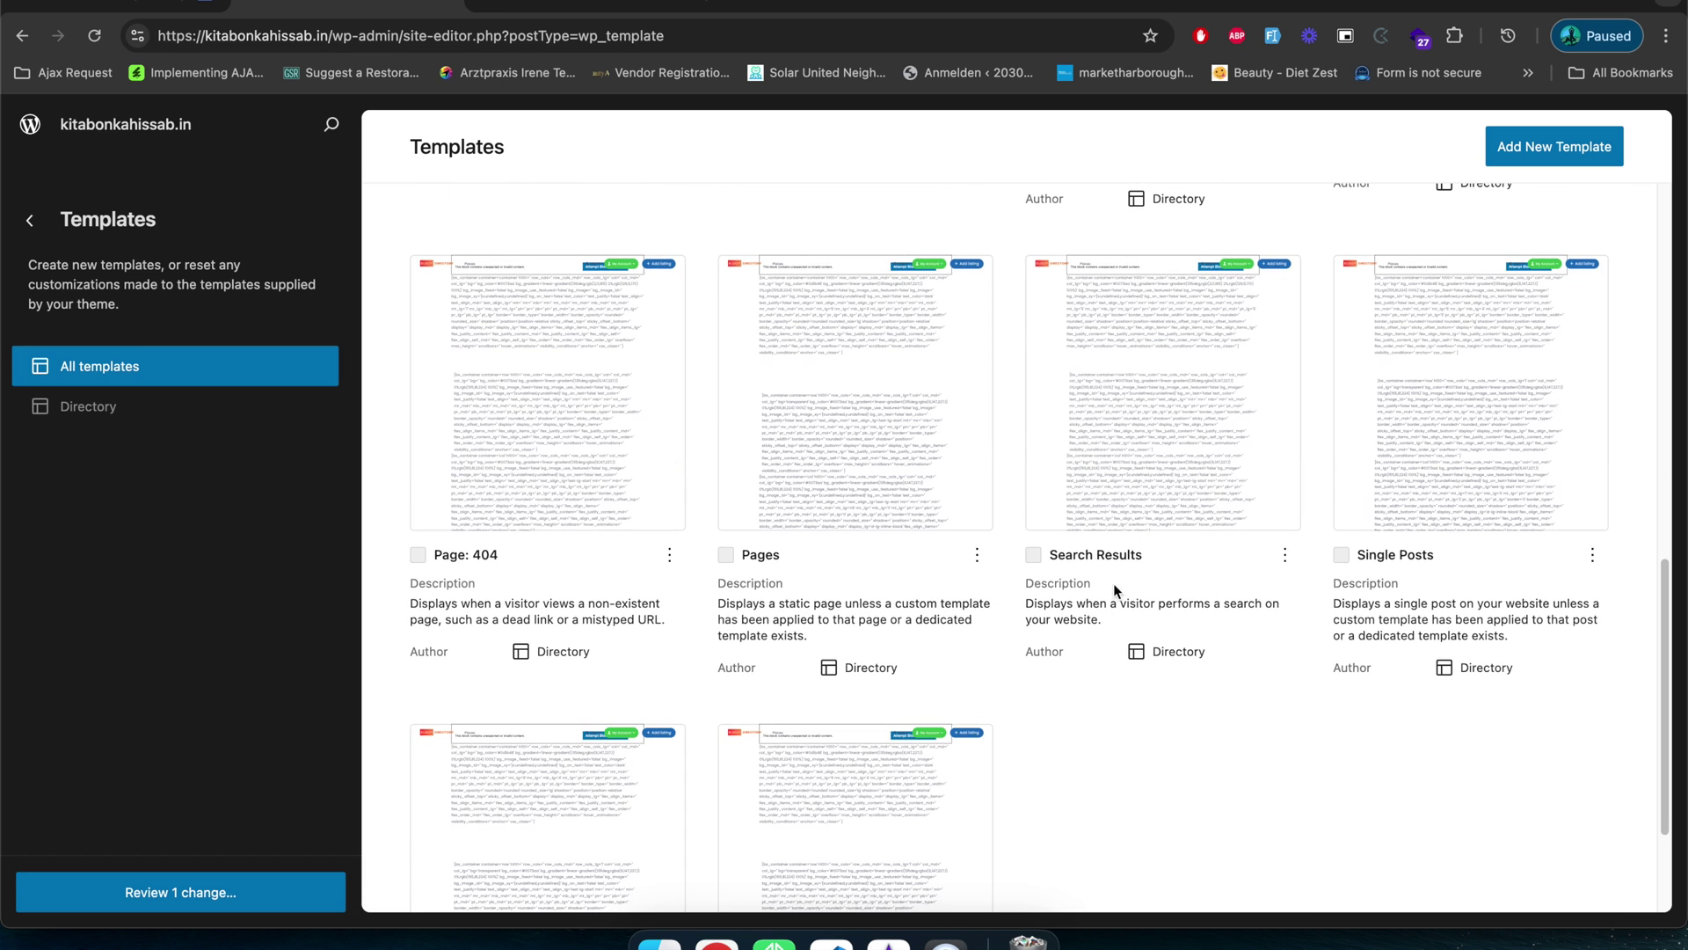
scroll(1036, 666, "down", 3)
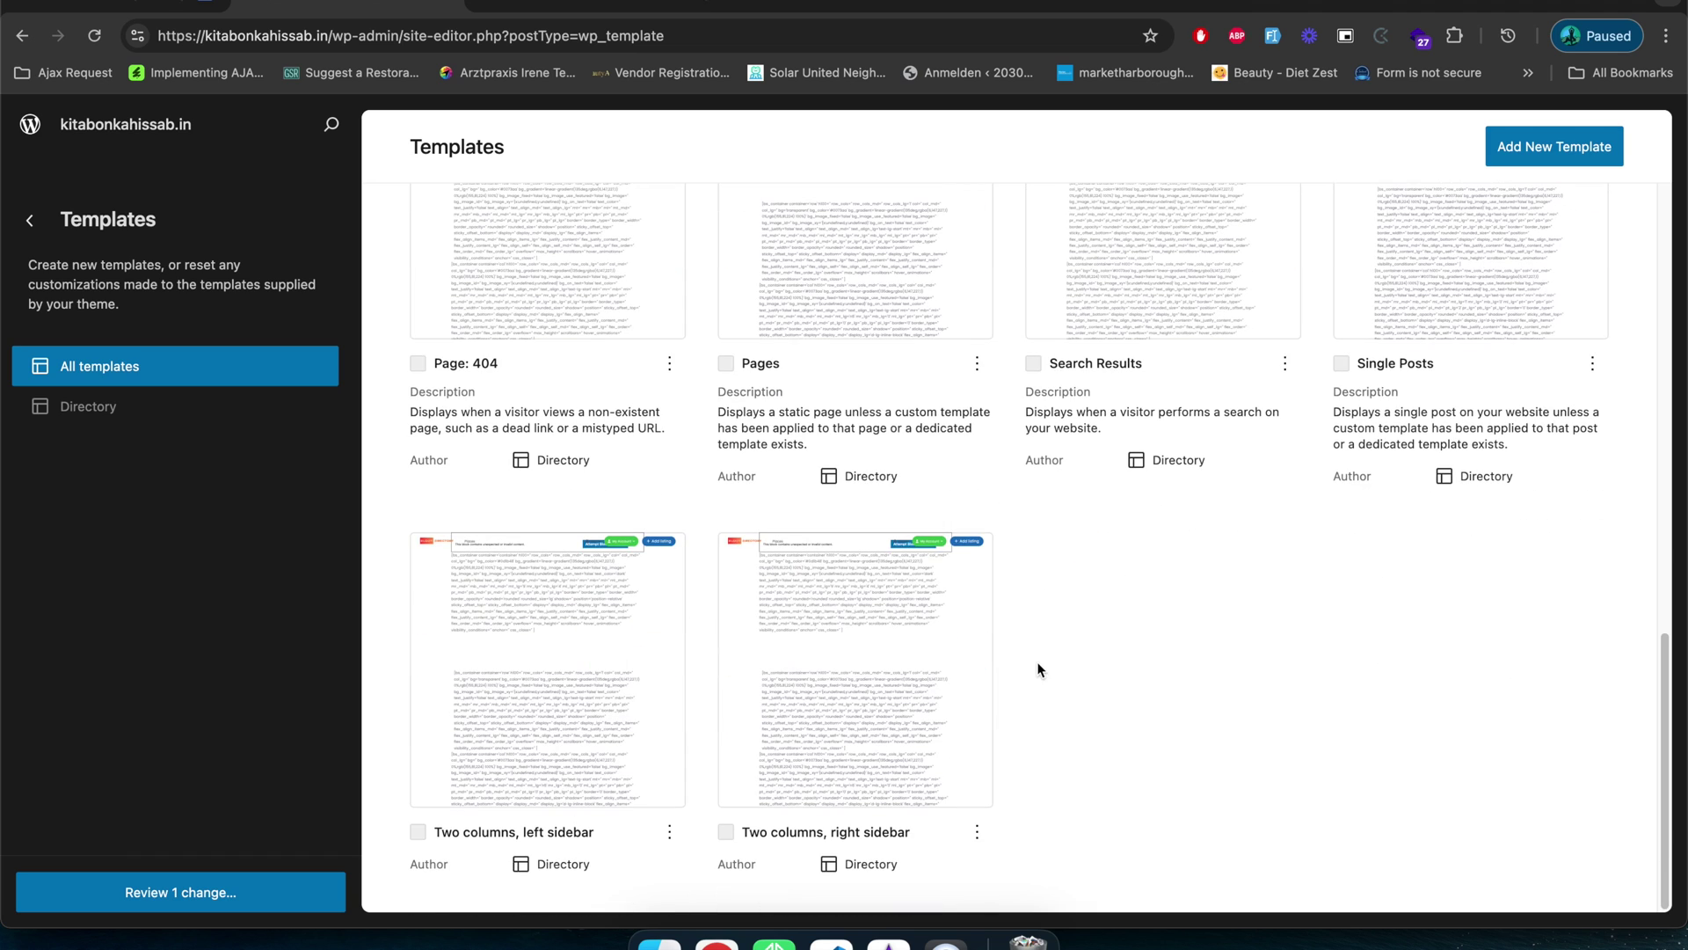
scroll(1254, 727, "up", 6)
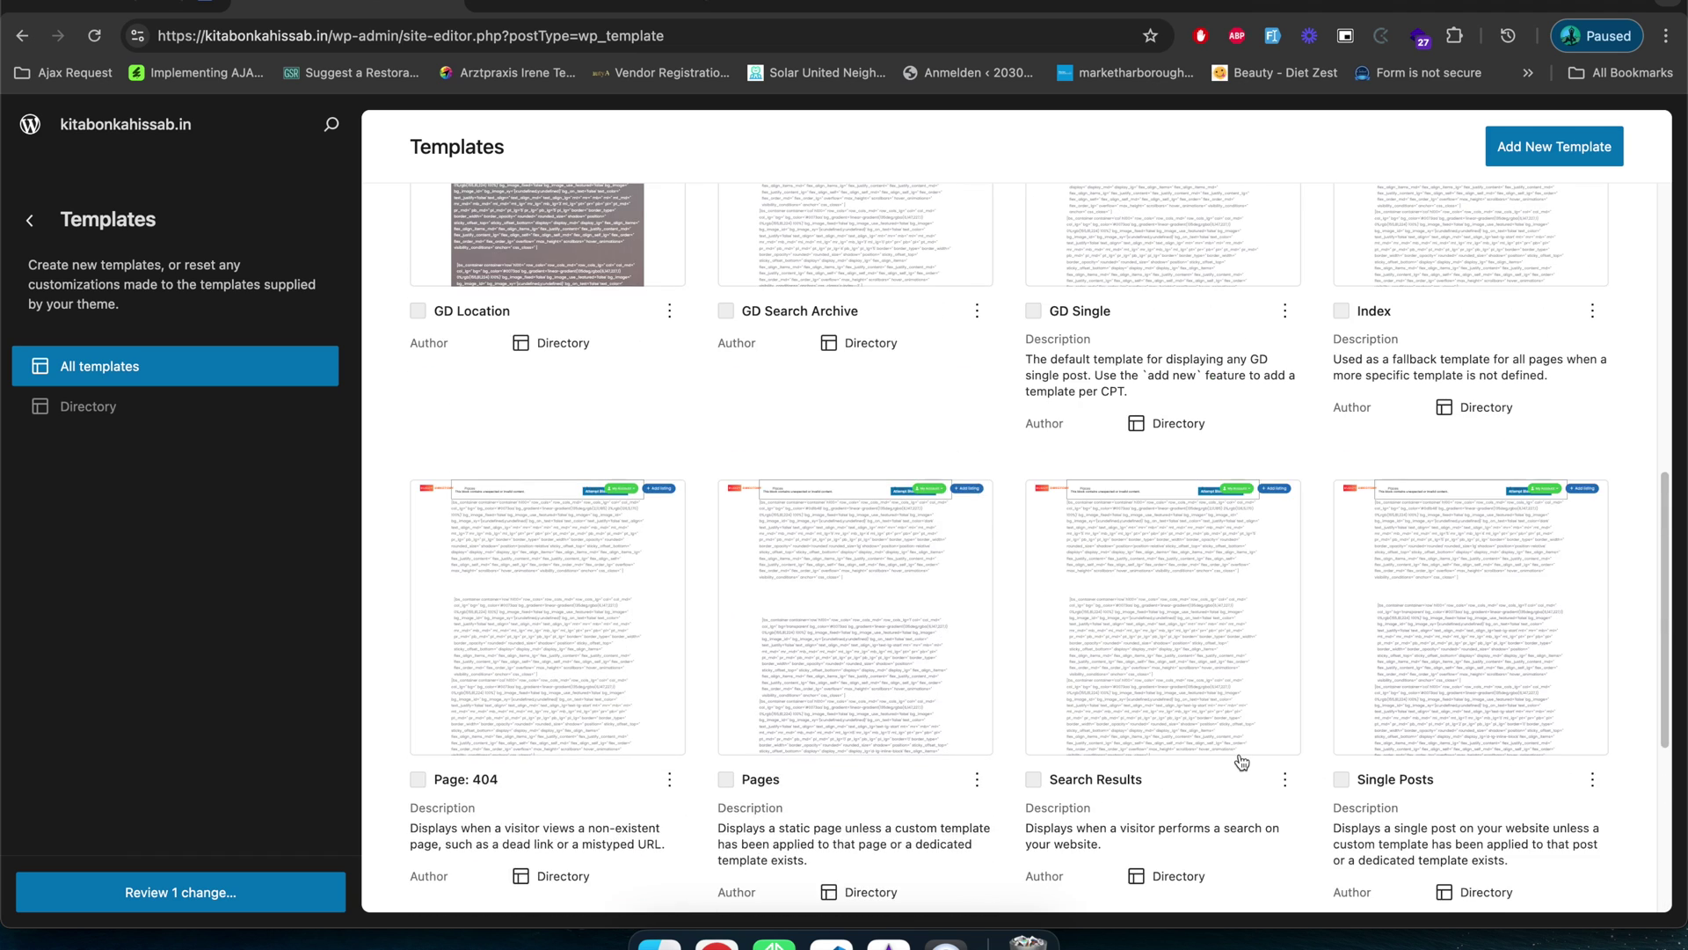
scroll(1240, 761, "up", 8)
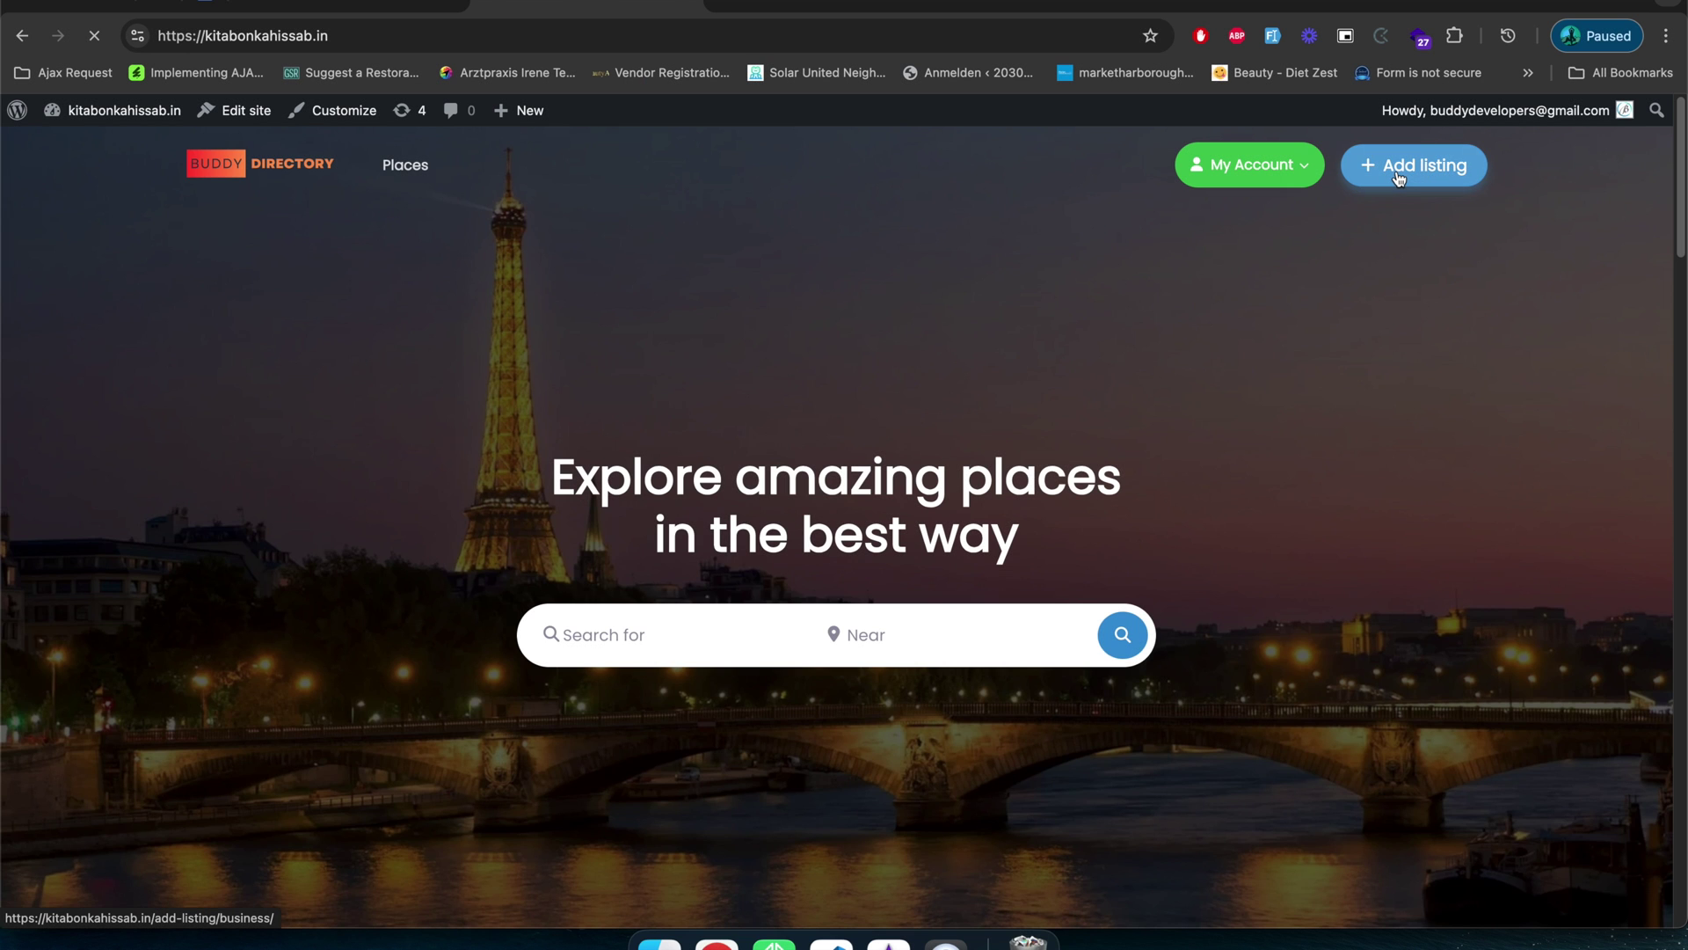
Open the front-end Add listing form, scroll its fields, and briefly check the Templates list.
left_click(1398, 175)
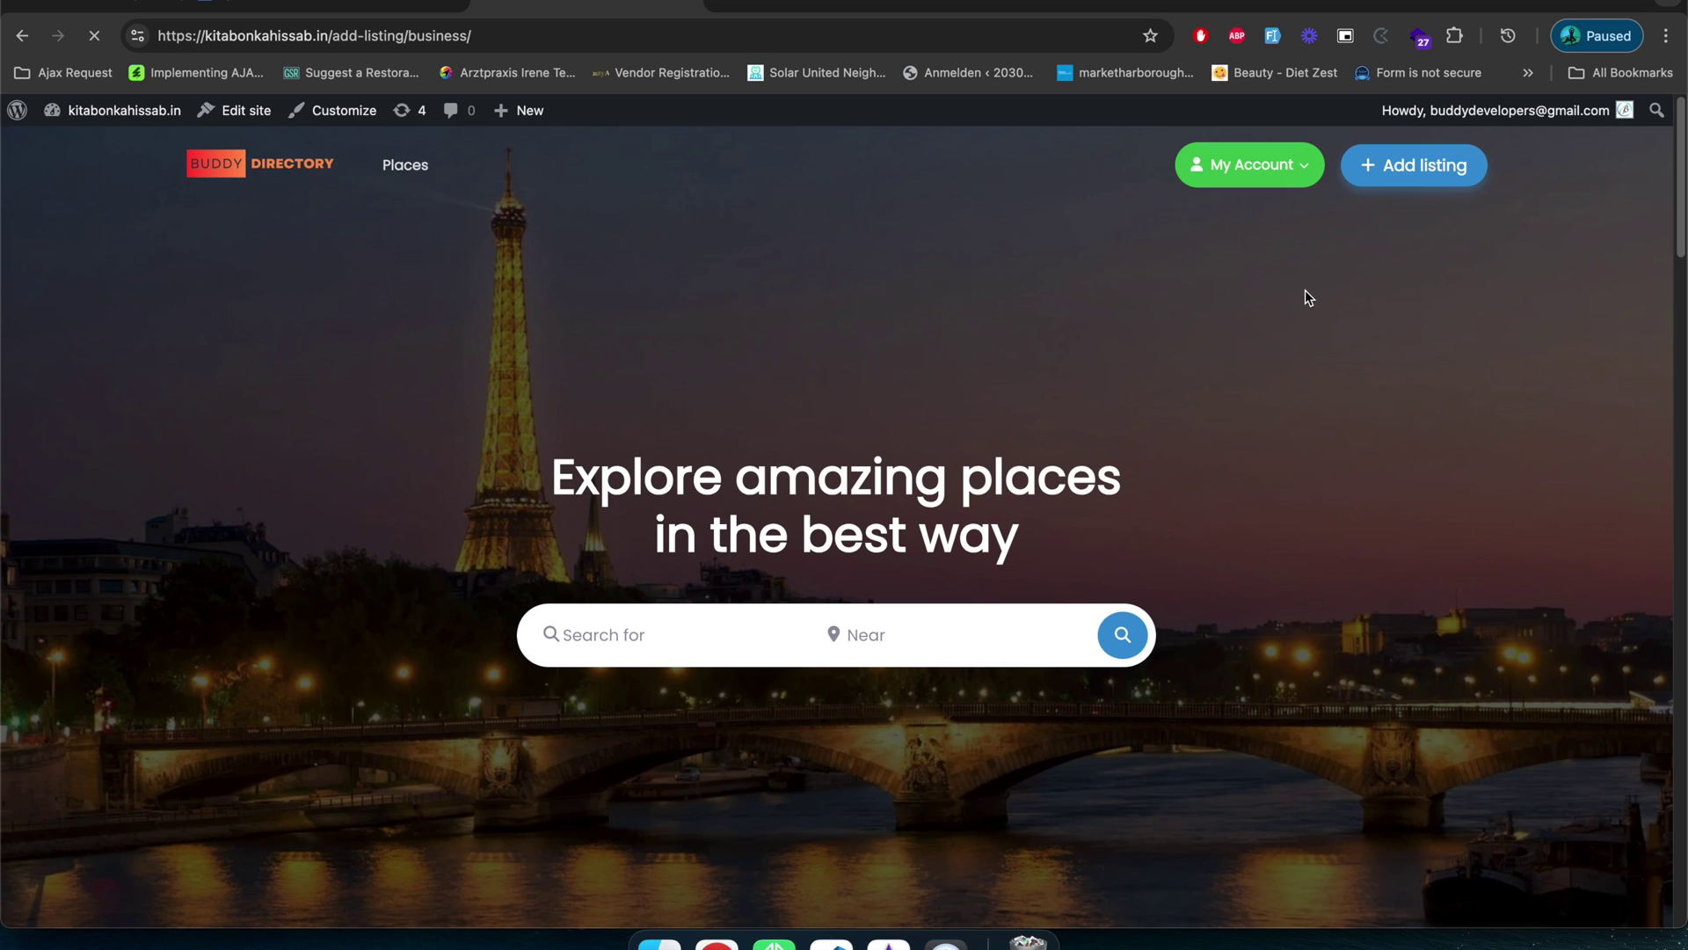
scroll(932, 580, "down", 15)
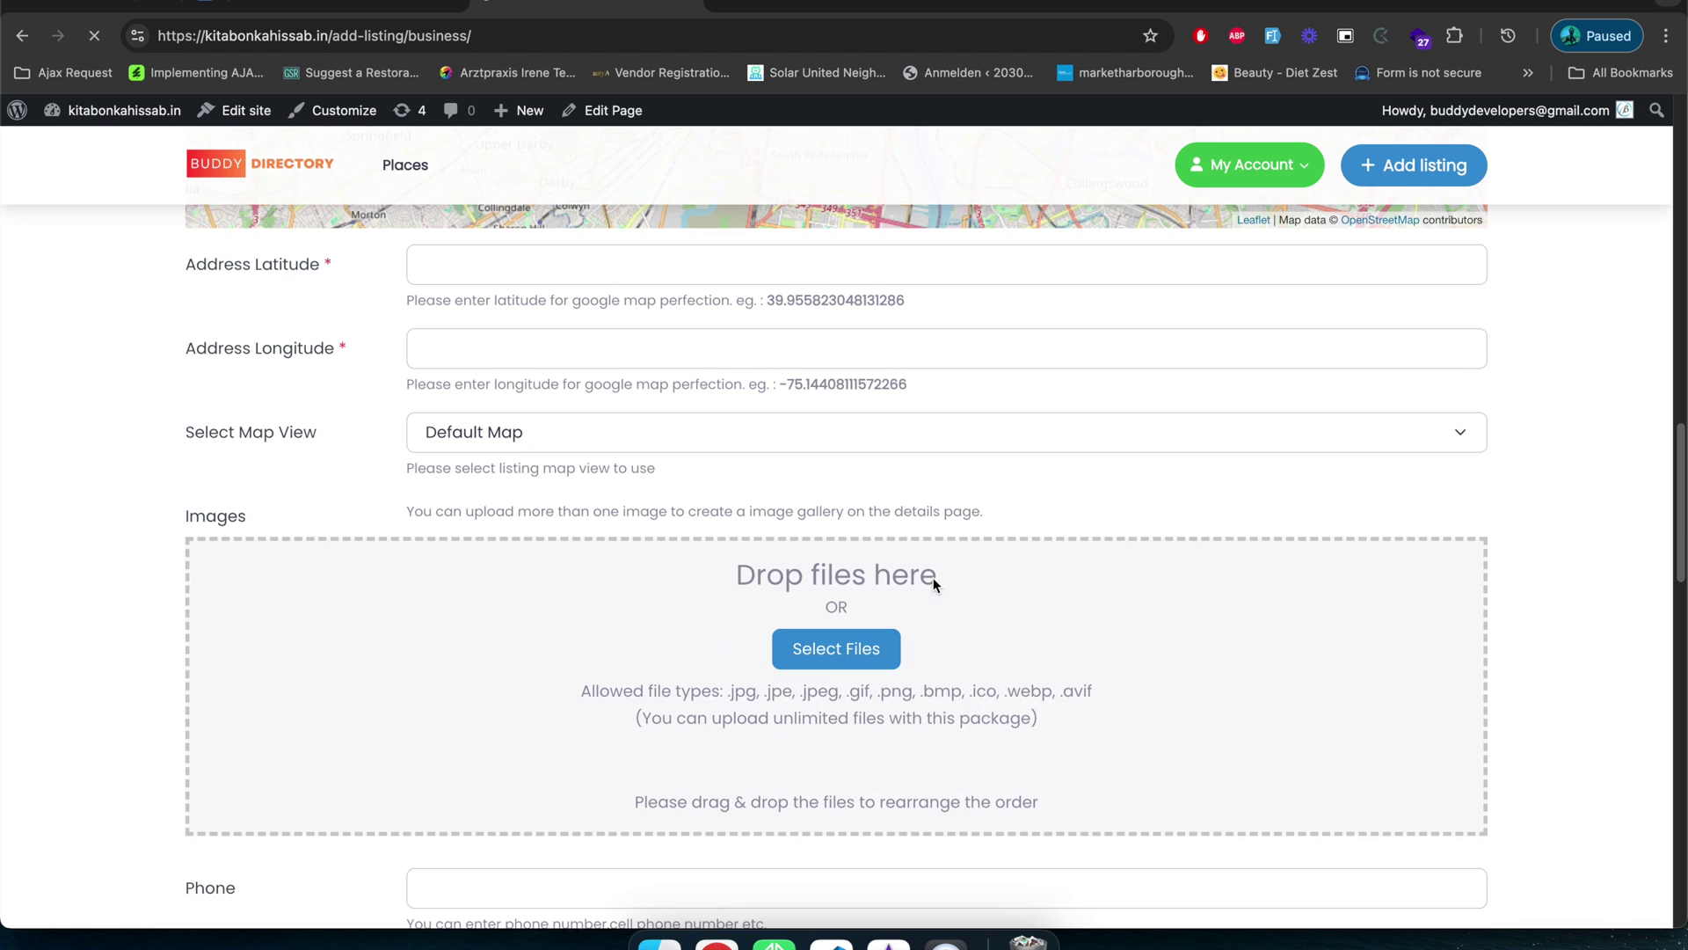
scroll(1011, 572, "down", 10)
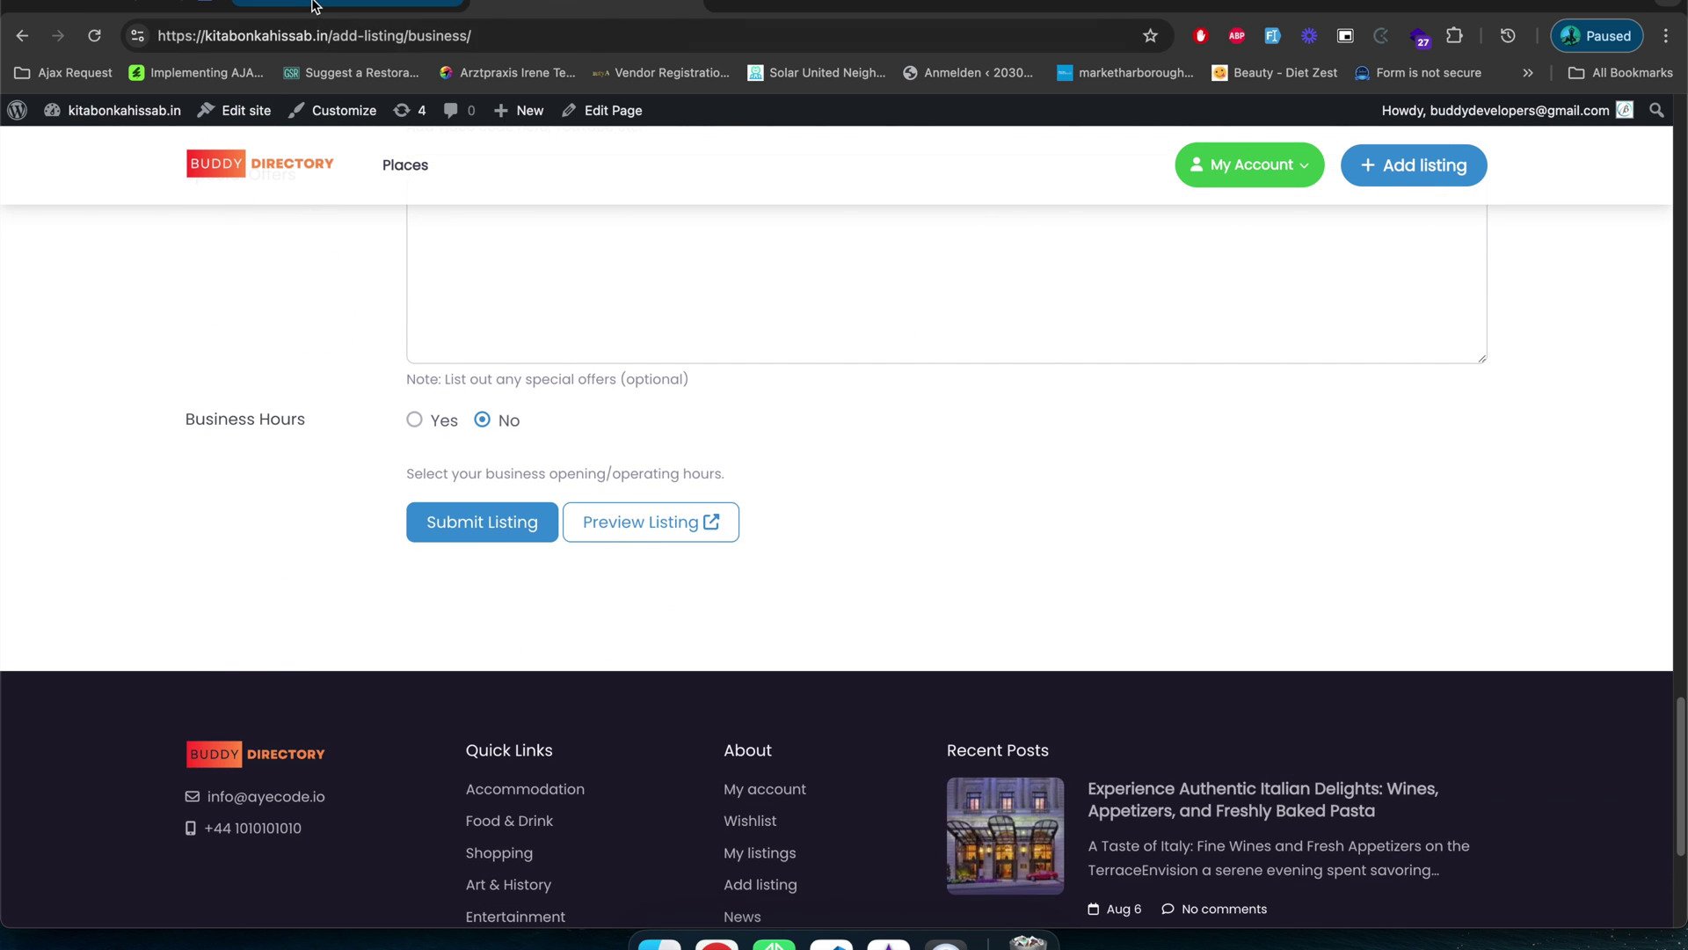
left_click(312, 7)
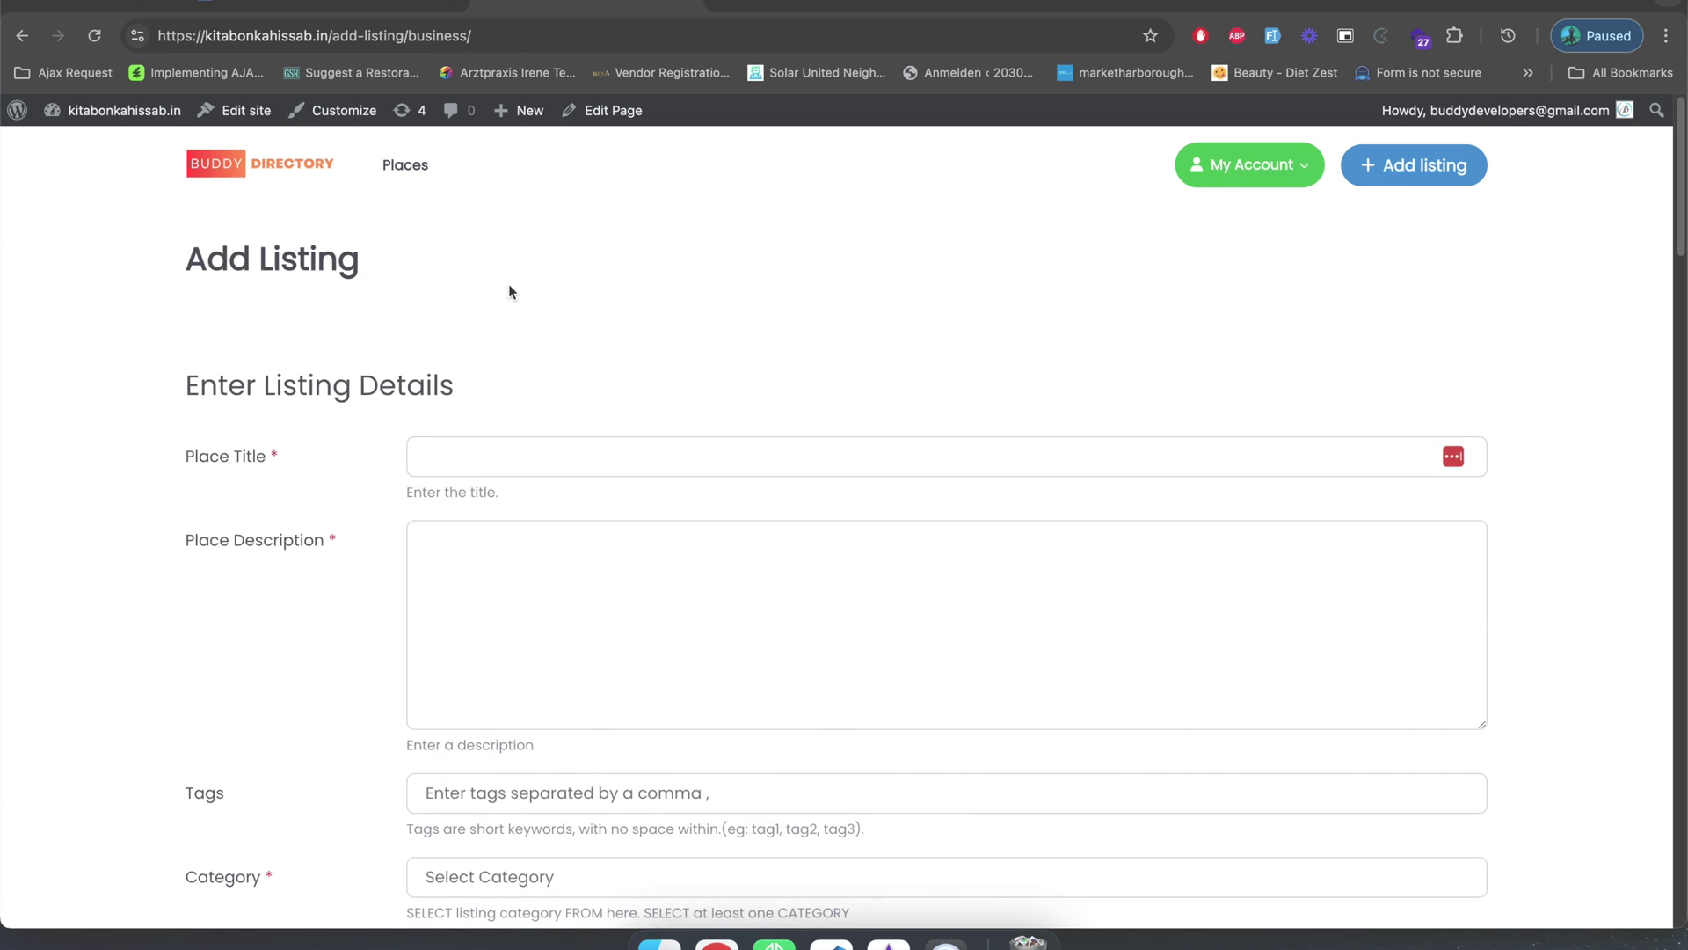
scroll(506, 287, "down", 3)
scroll(506, 286, "up", 3)
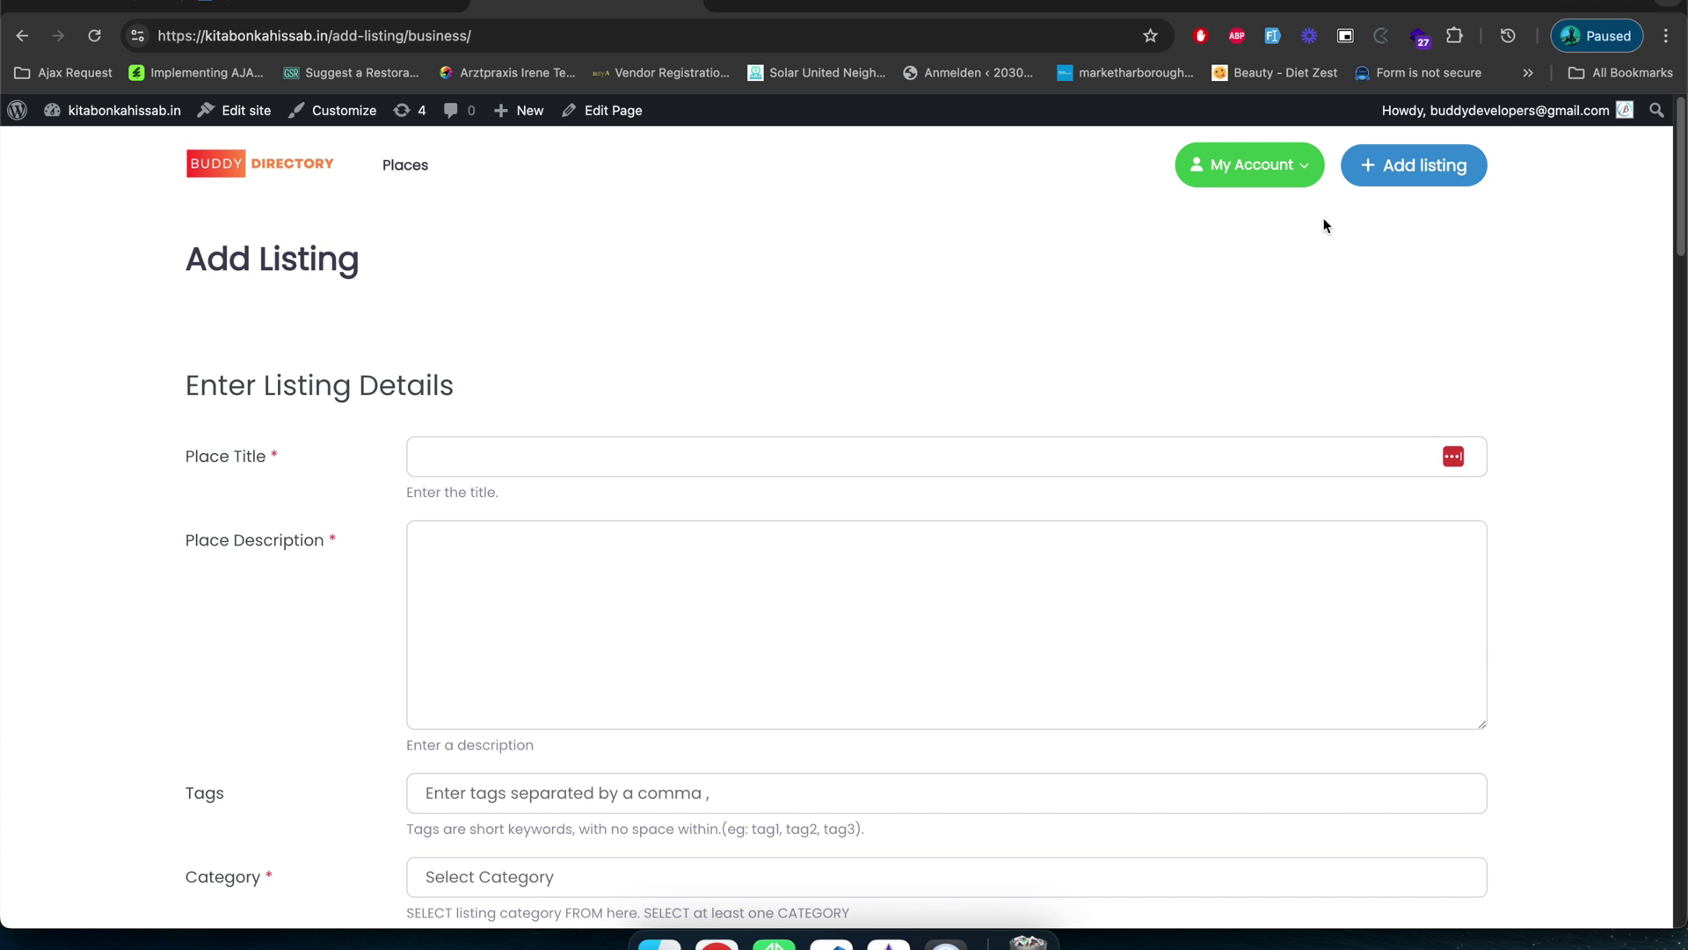
left_click(1304, 181)
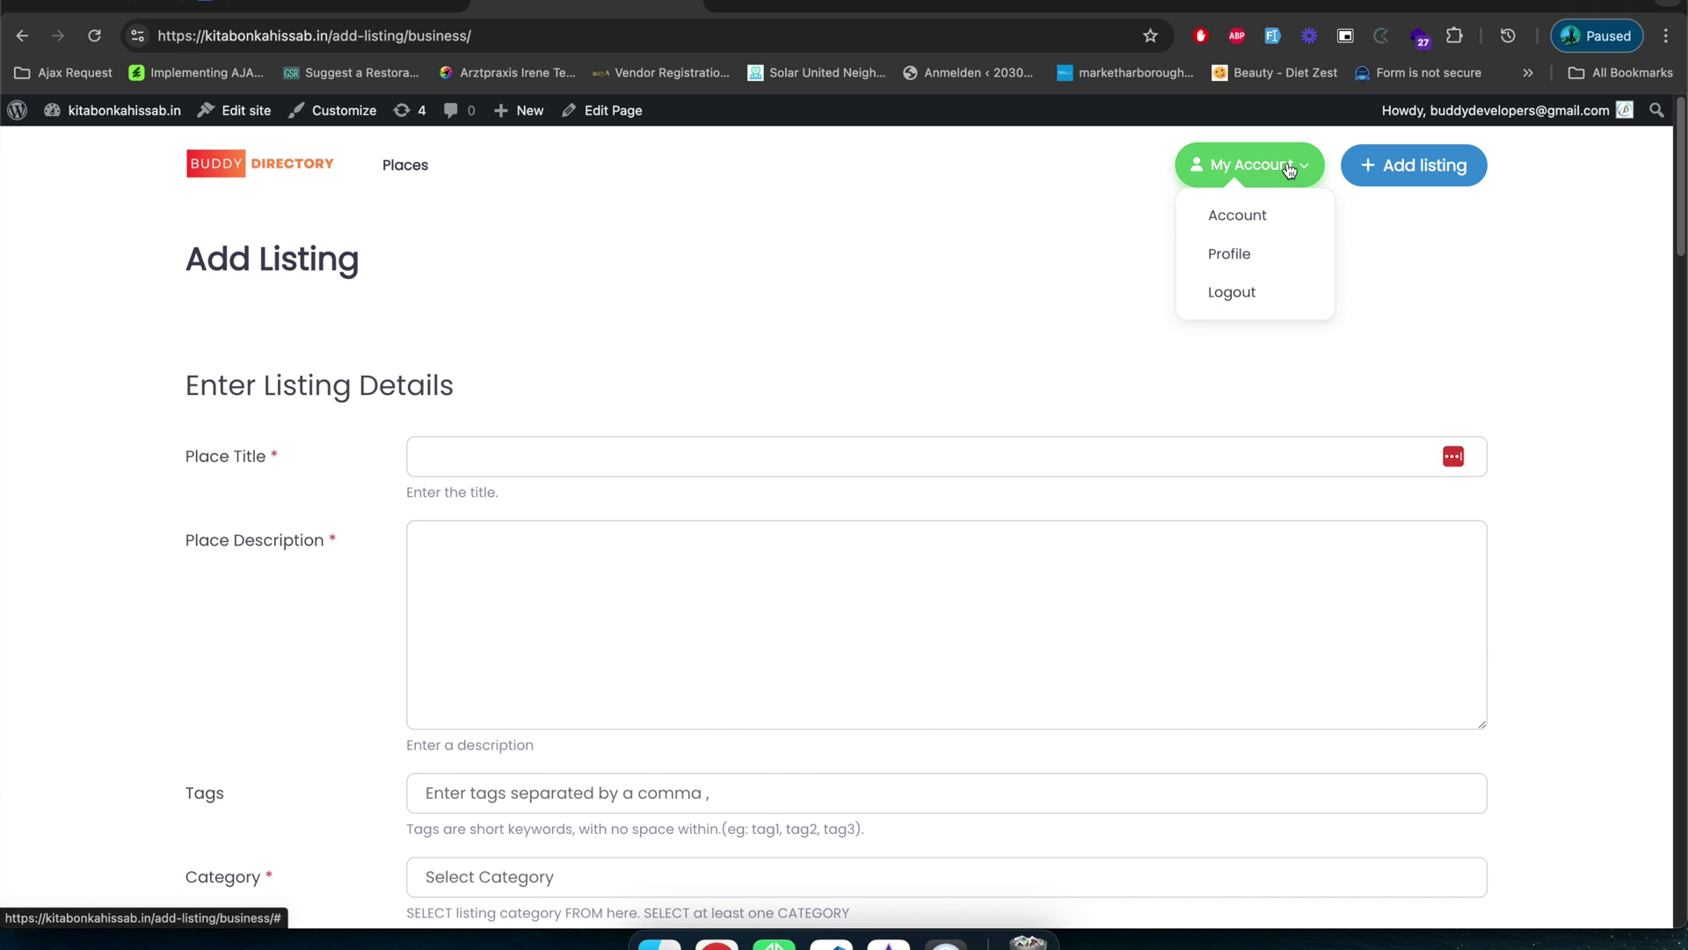
On the Account page, autofill the first name, last name and new e-mail from saved details.
left_click(1247, 216)
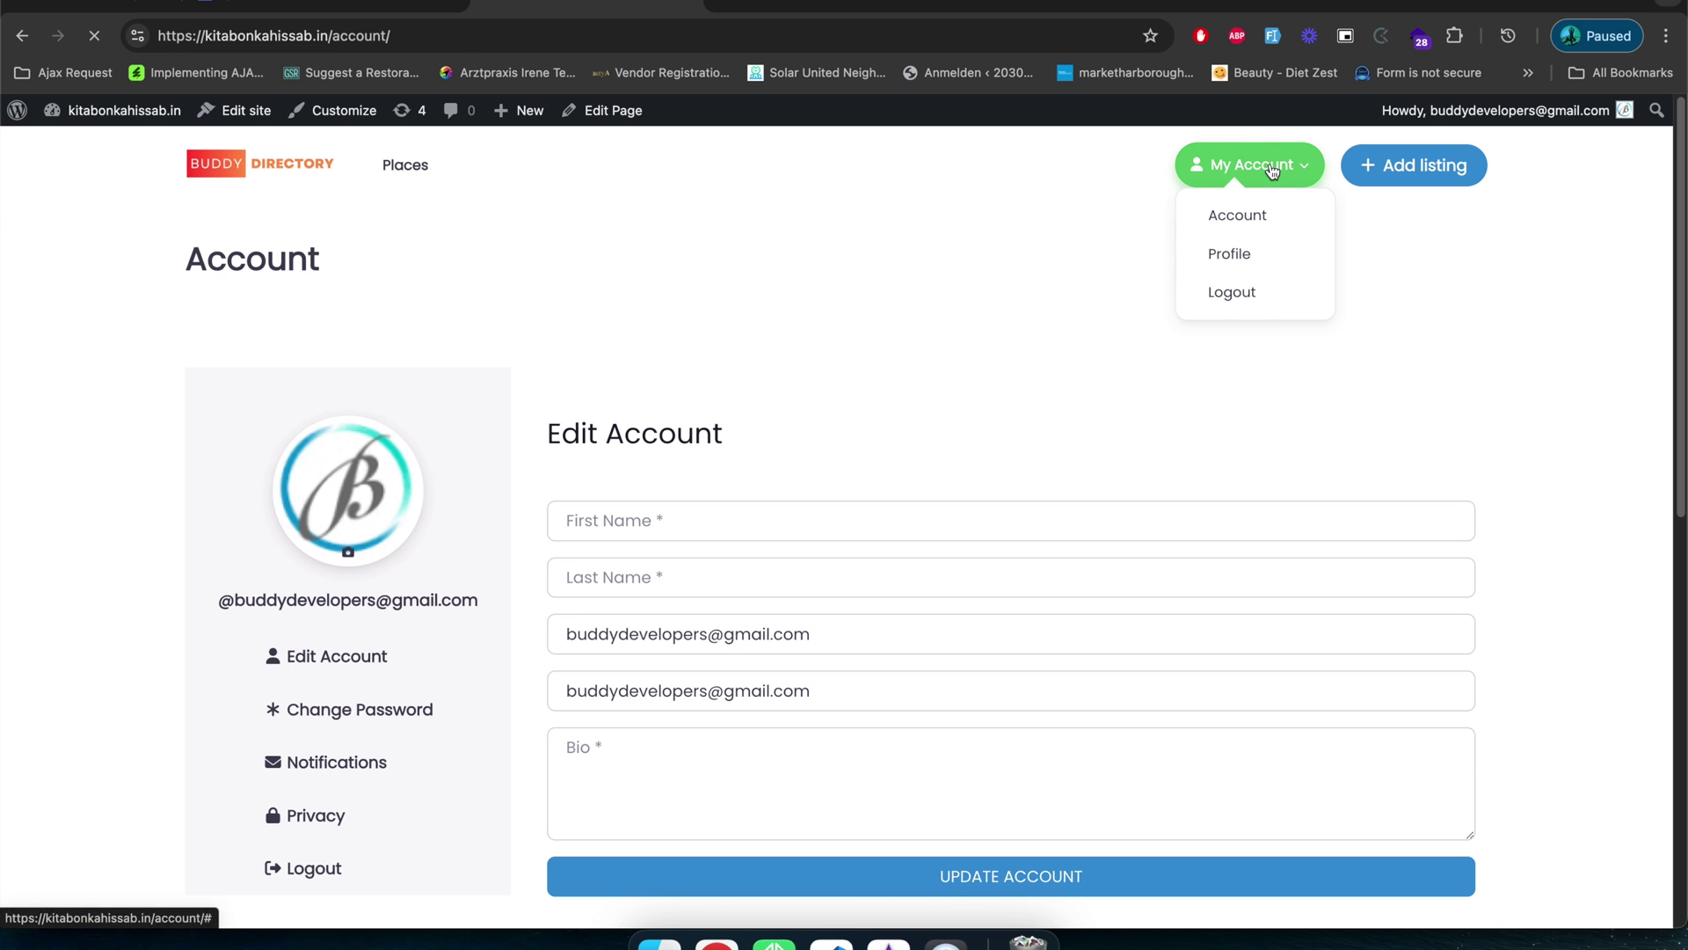
scroll(571, 546, "down", 5)
scroll(570, 546, "up", 5)
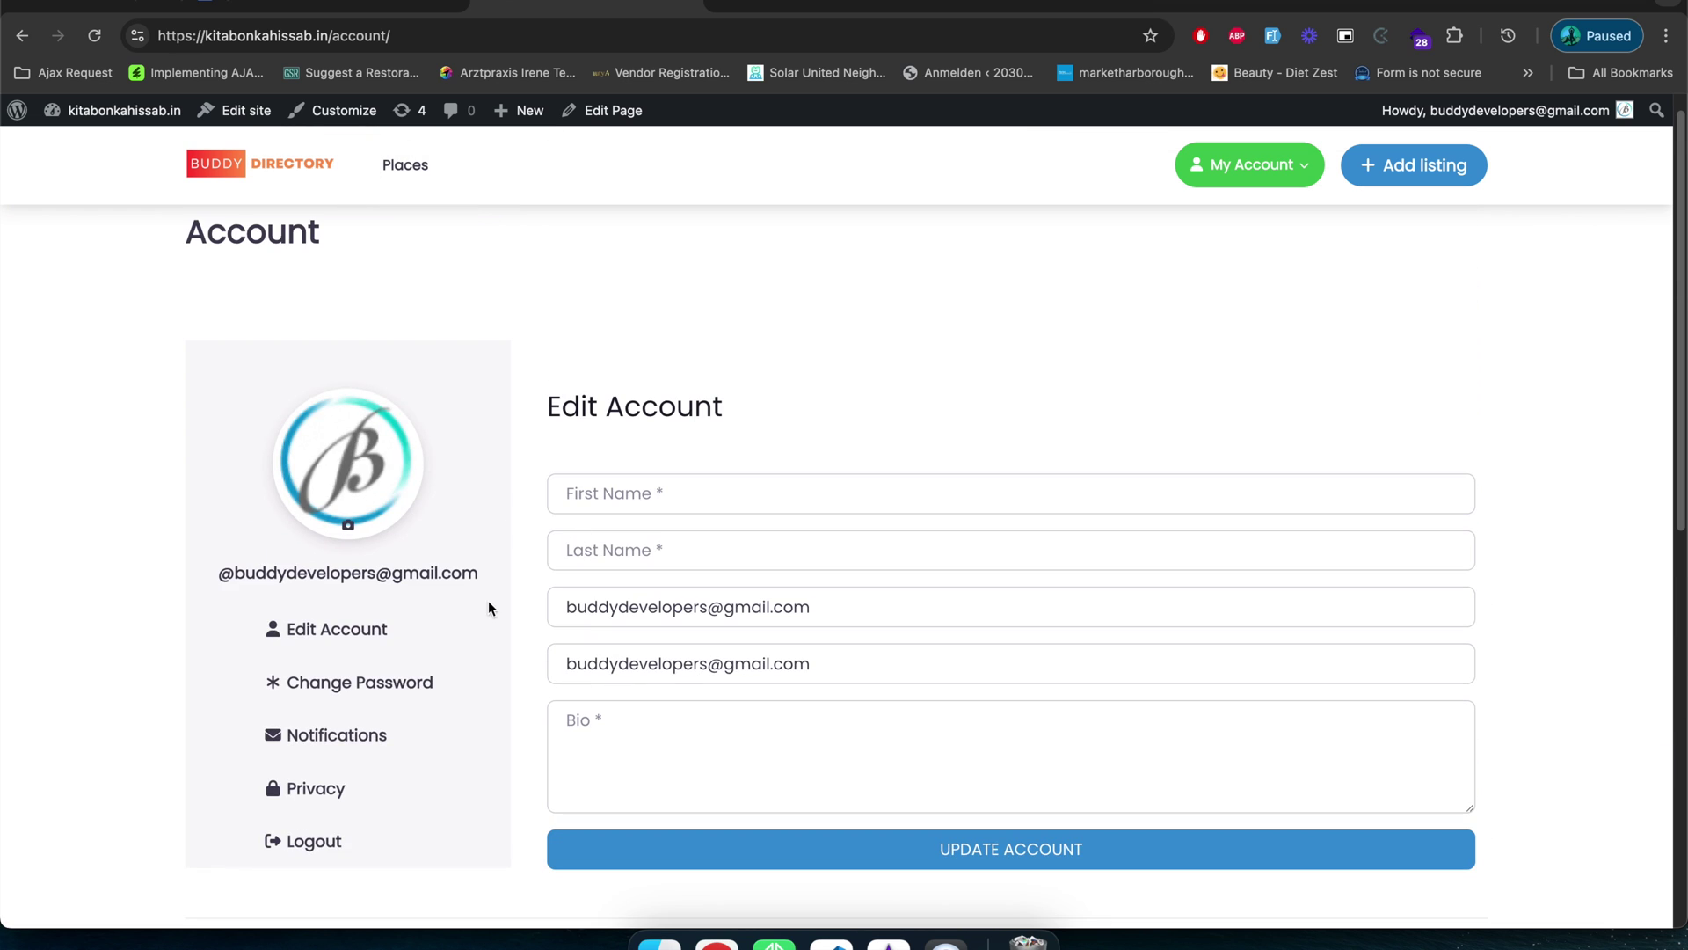
left_click(627, 488)
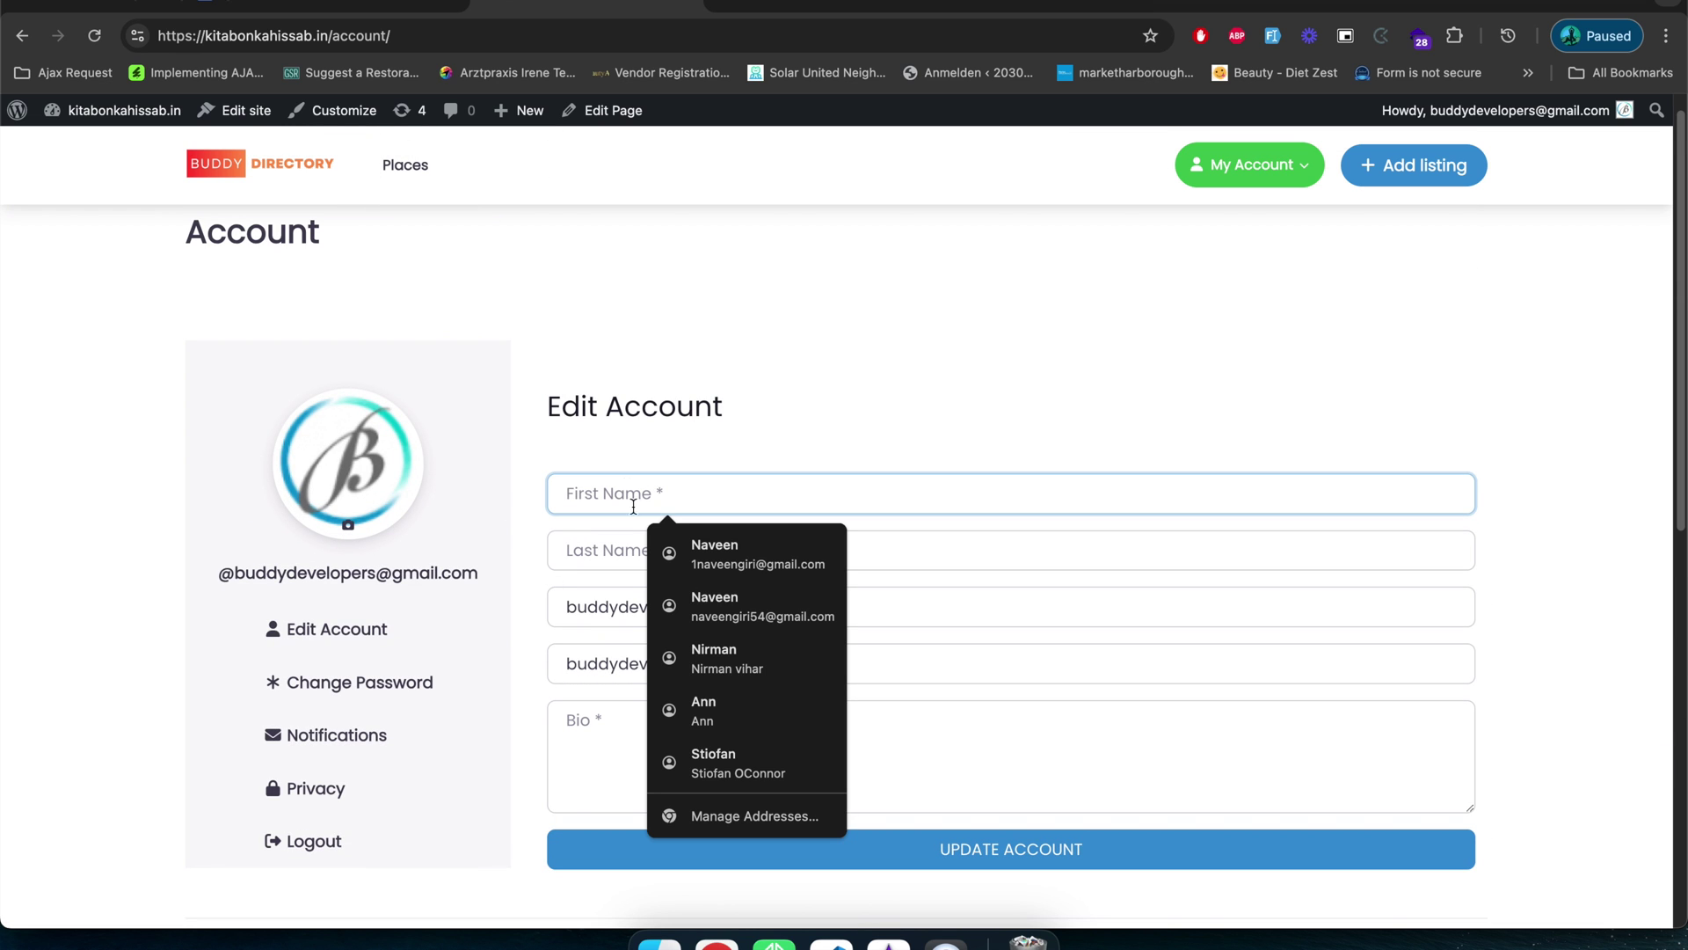
left_click(774, 546)
Enter the bio 'WordPress and Geodirectory Developer' and update the account.
left_click(721, 717)
type("WordPress and Geodirectory Developer")
left_click(820, 850)
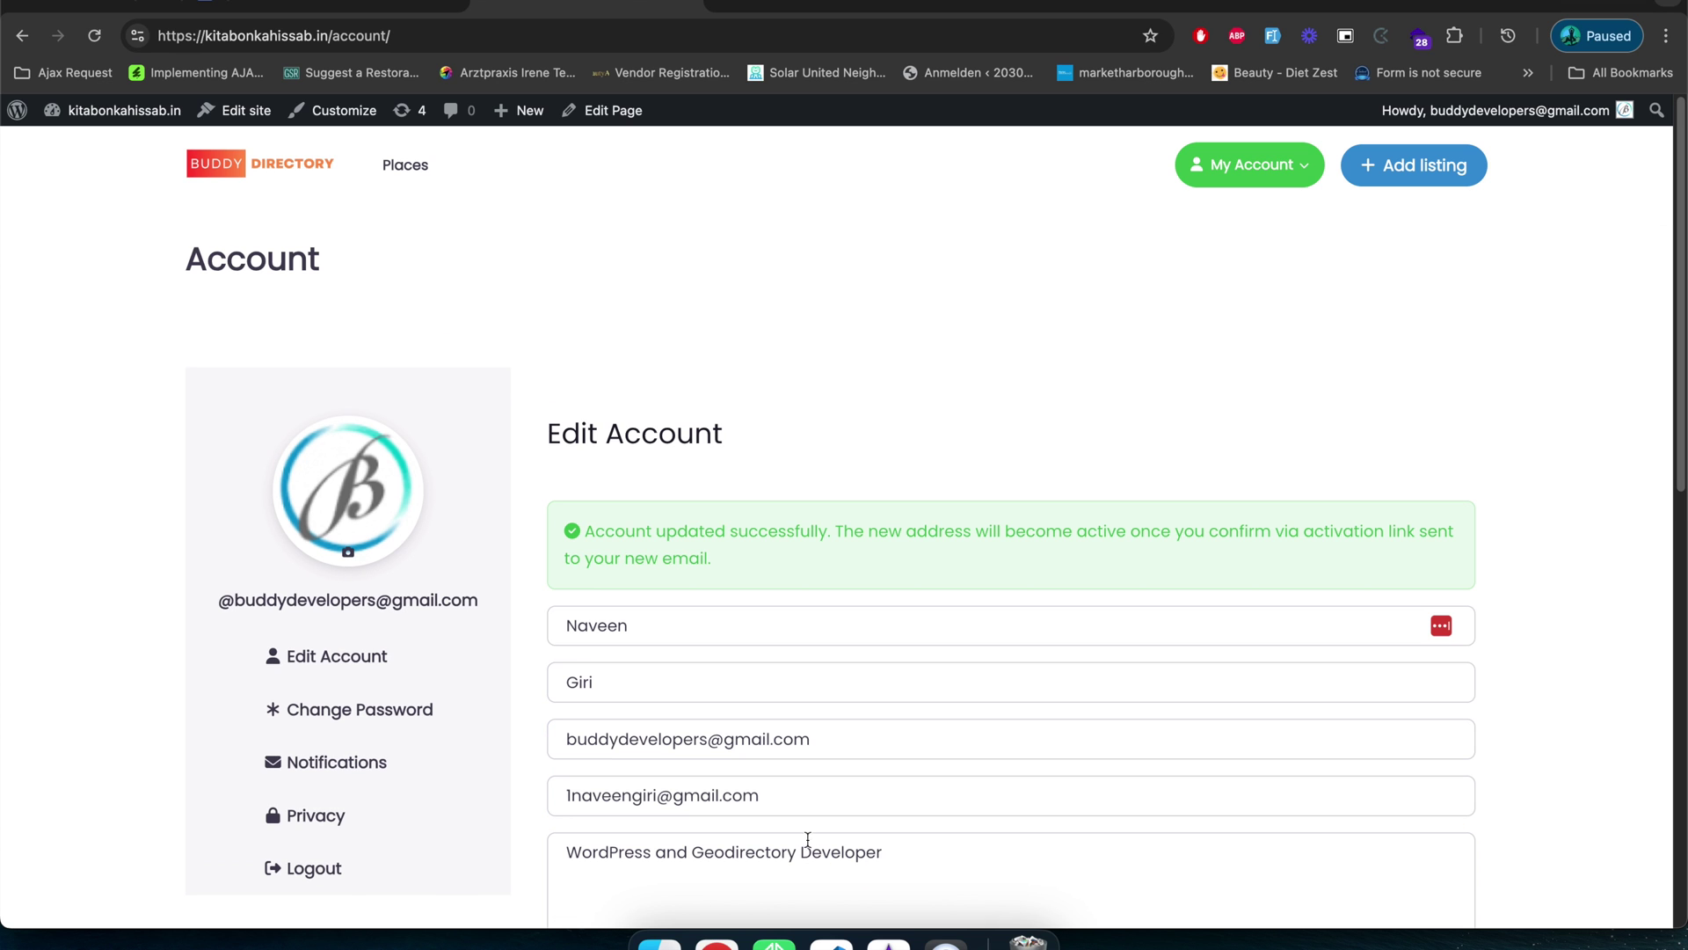
left_click(400, 714)
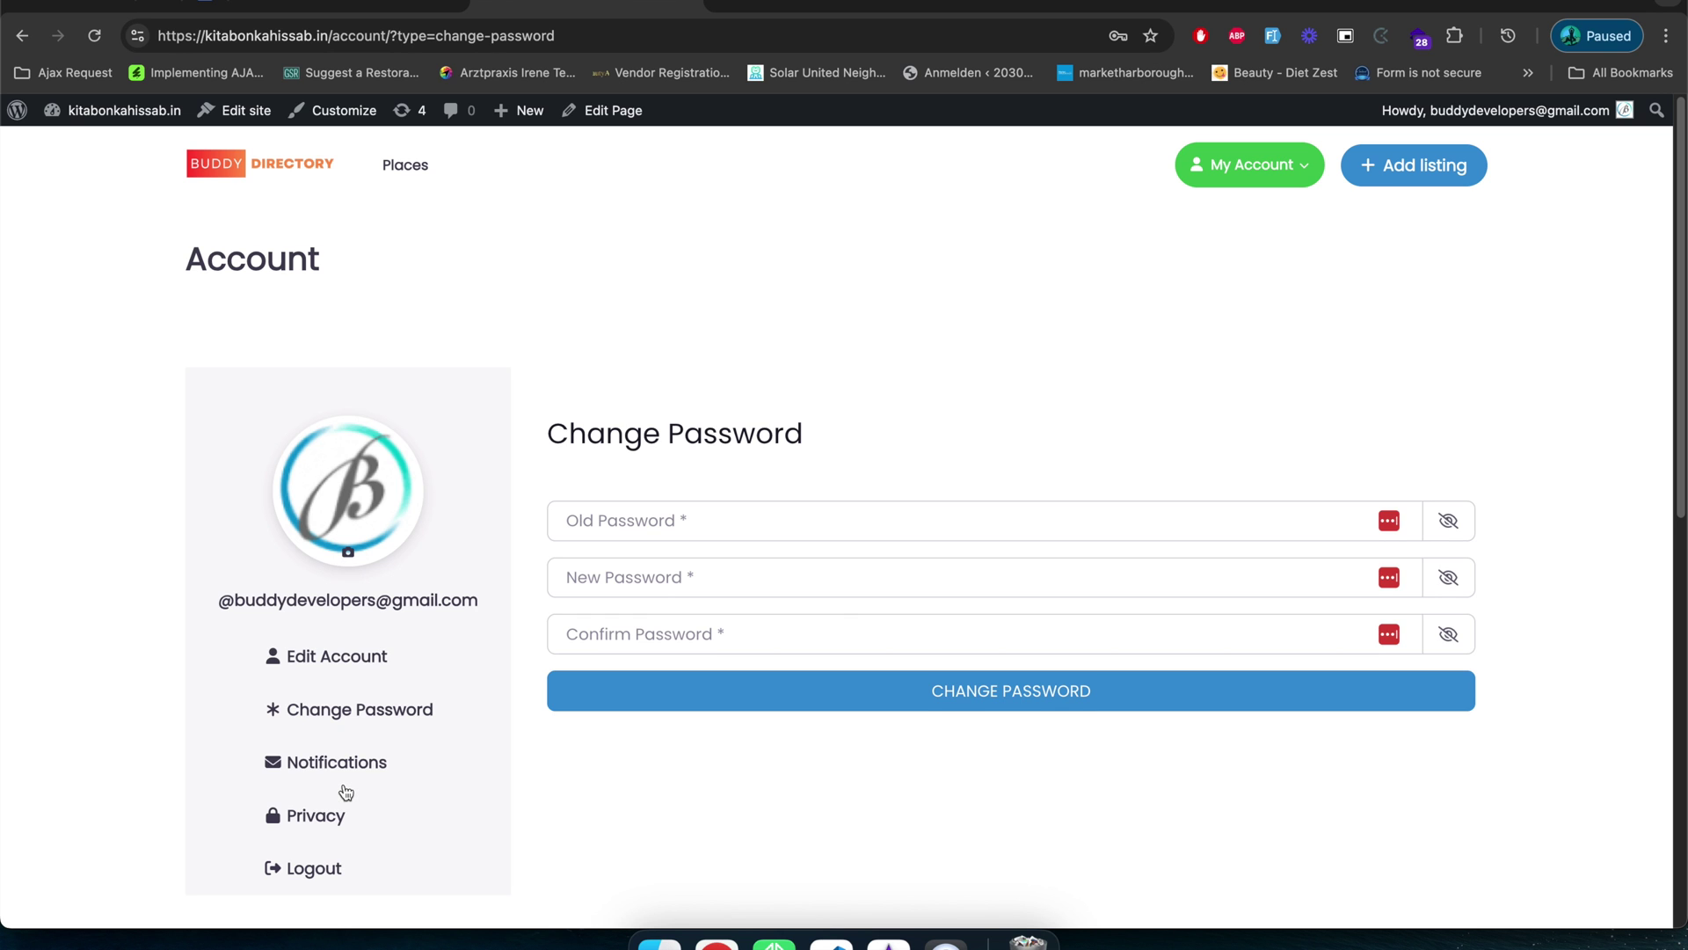
scroll(343, 791, "down", 1)
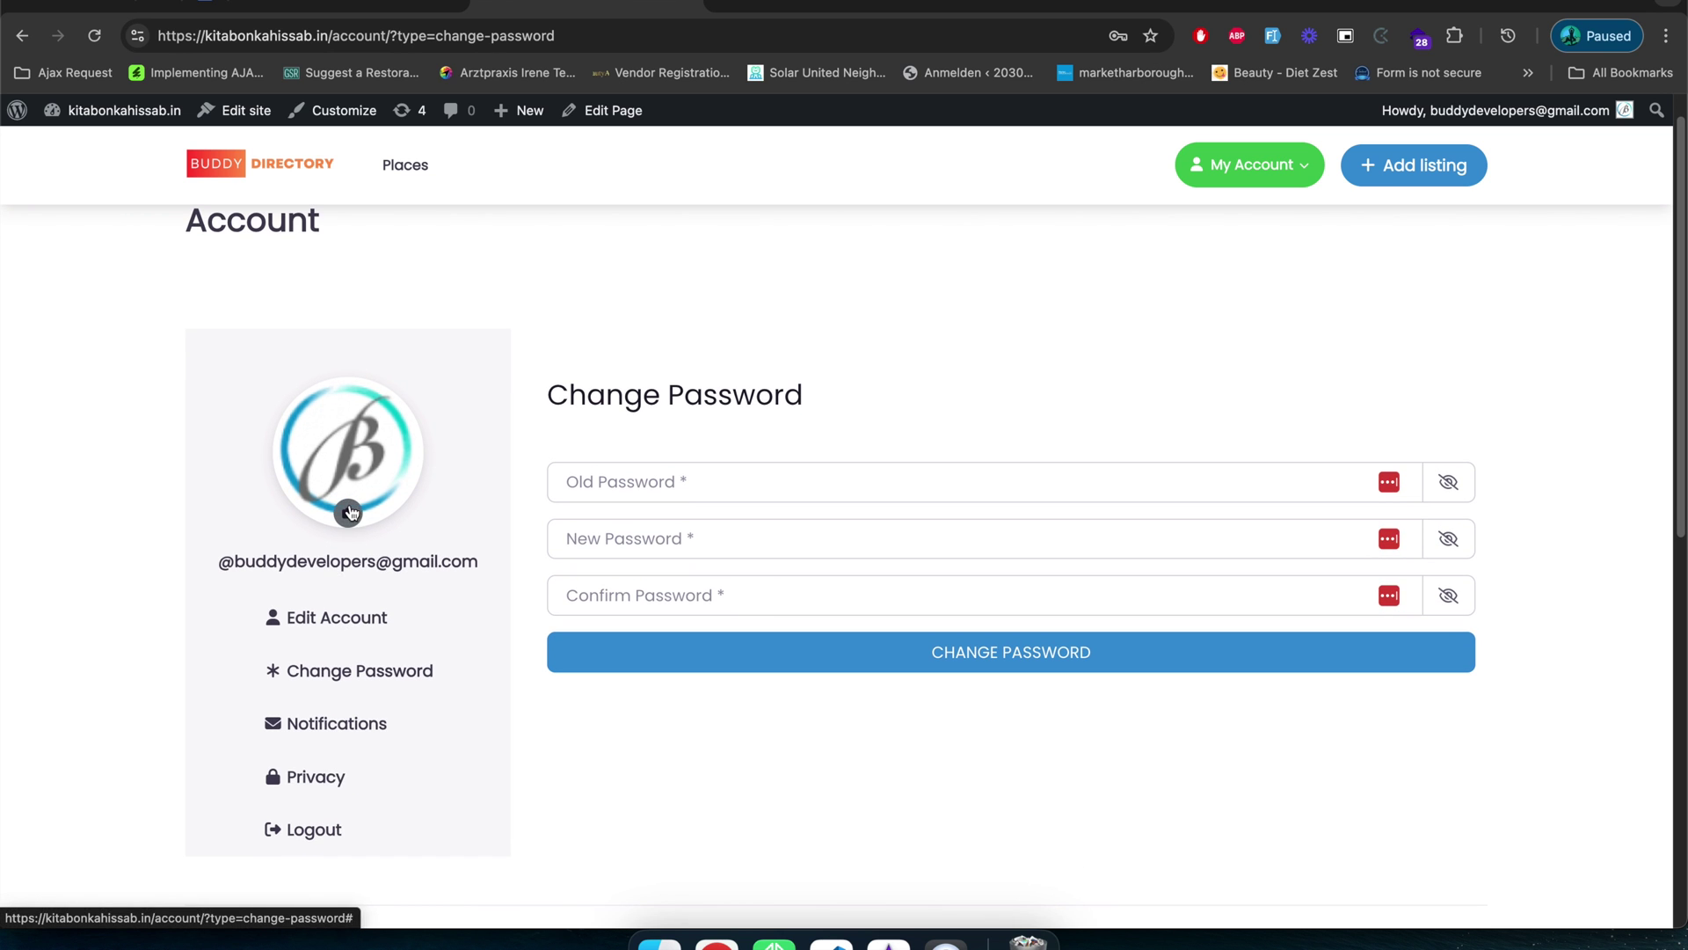
scroll(879, 580, "up", 1)
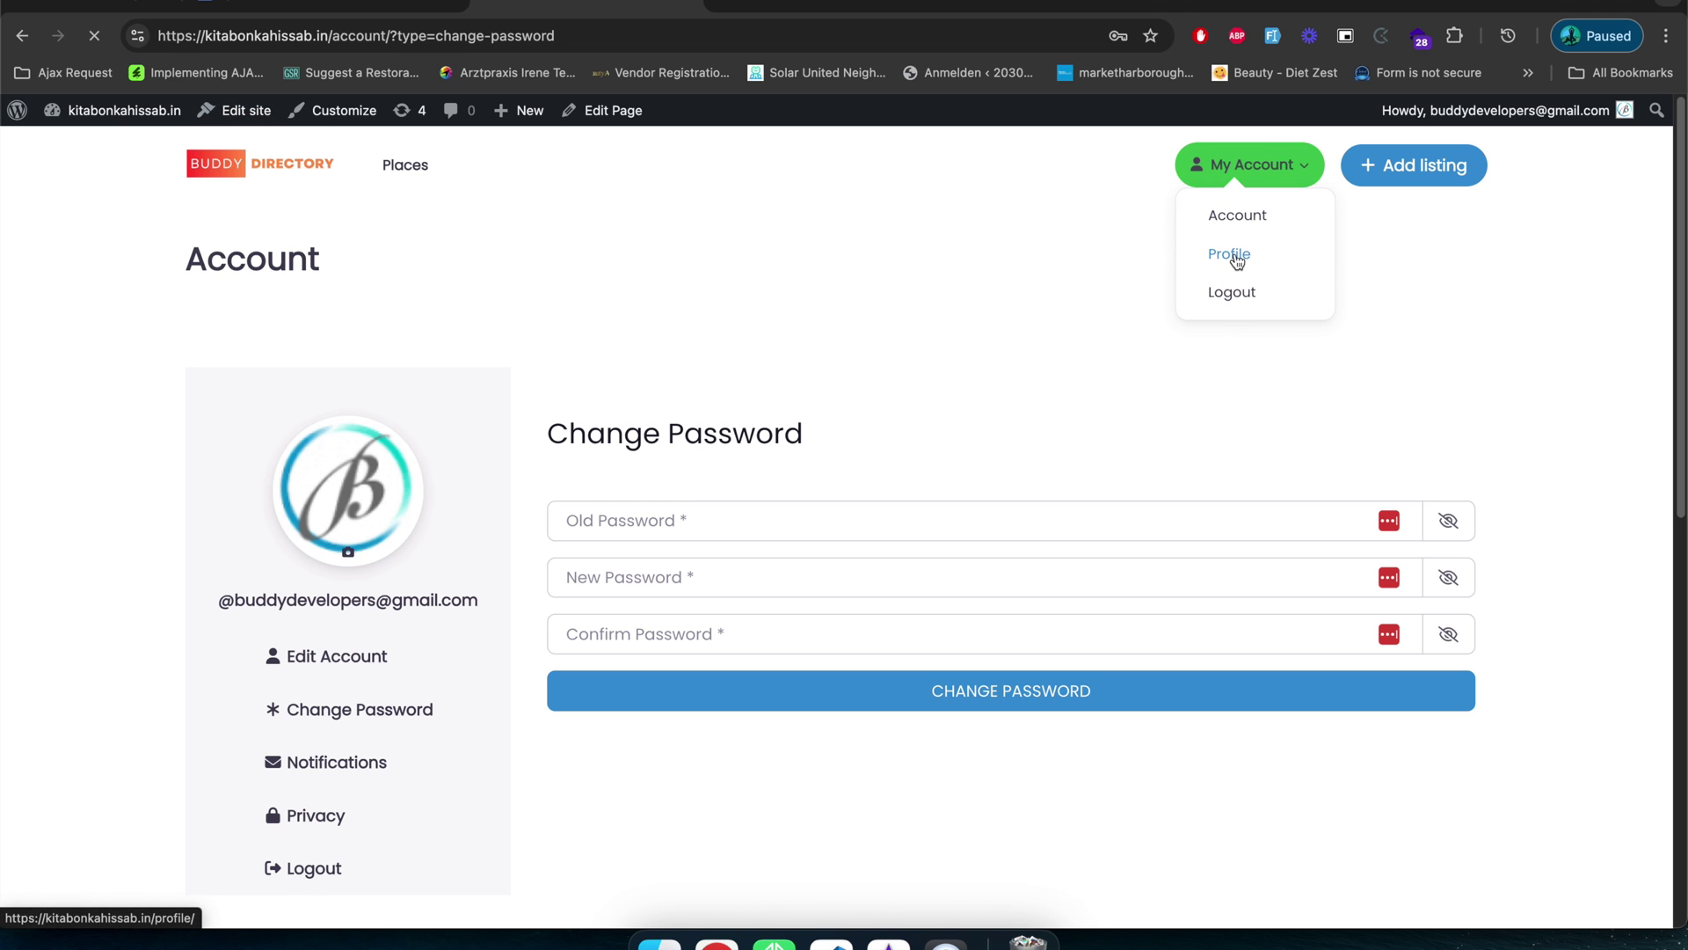
left_click(1229, 254)
Scroll through the front-end profile page showing its No Tabs notice.
scroll(739, 444, "down", 8)
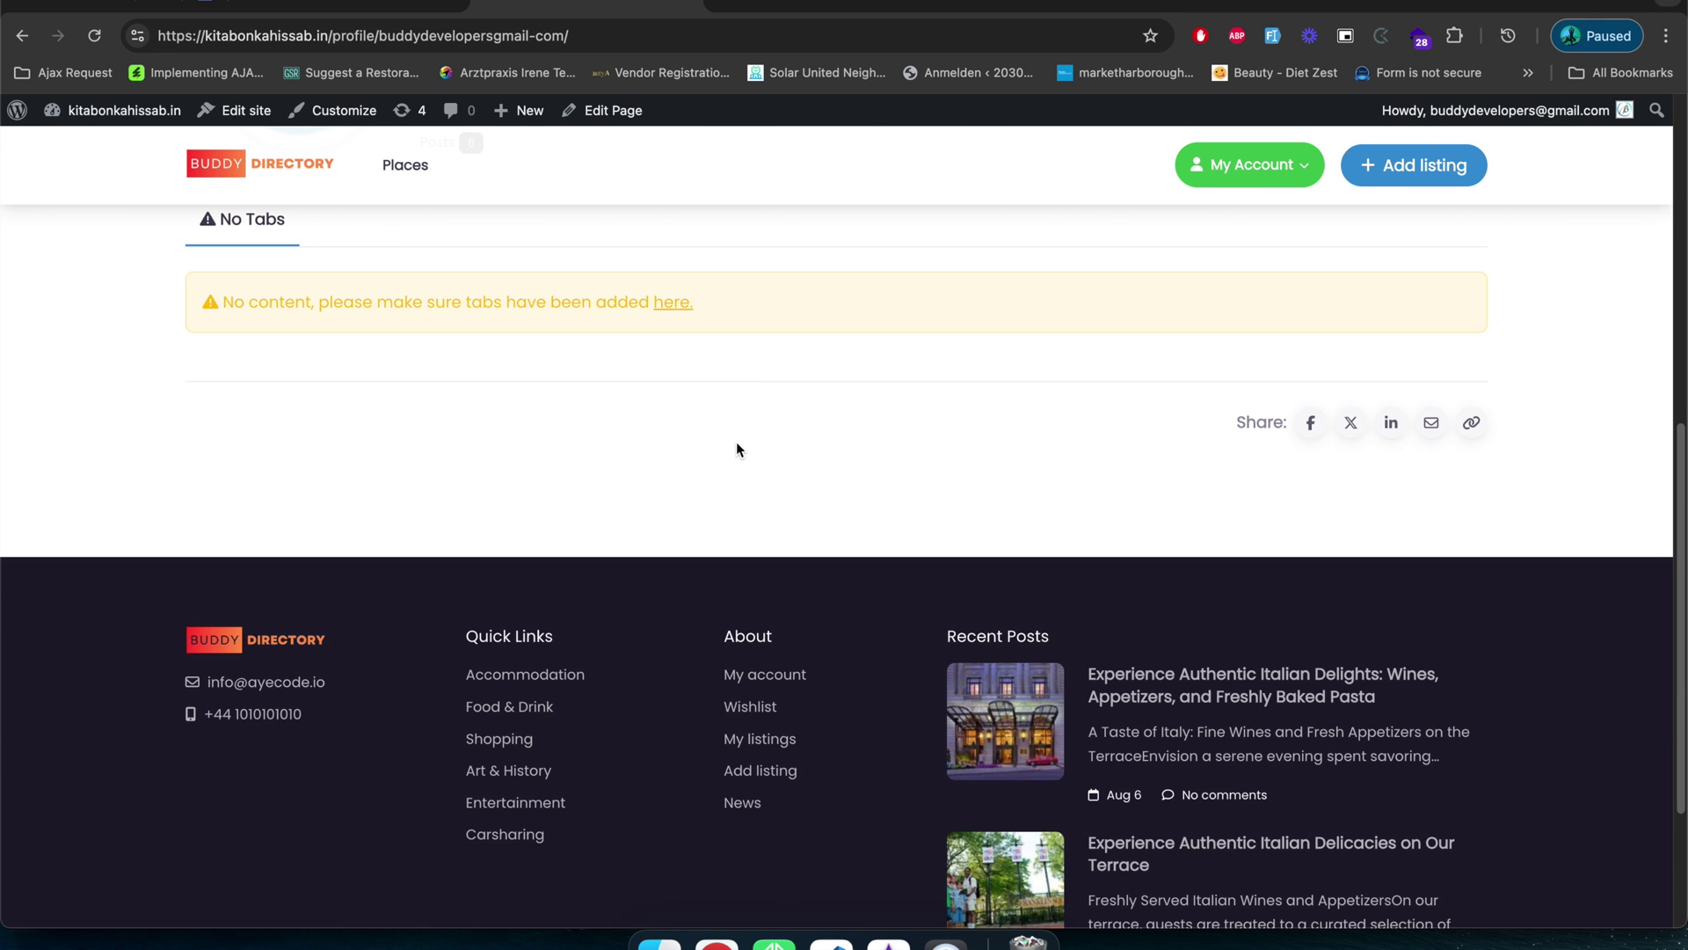
scroll(720, 448, "up", 6)
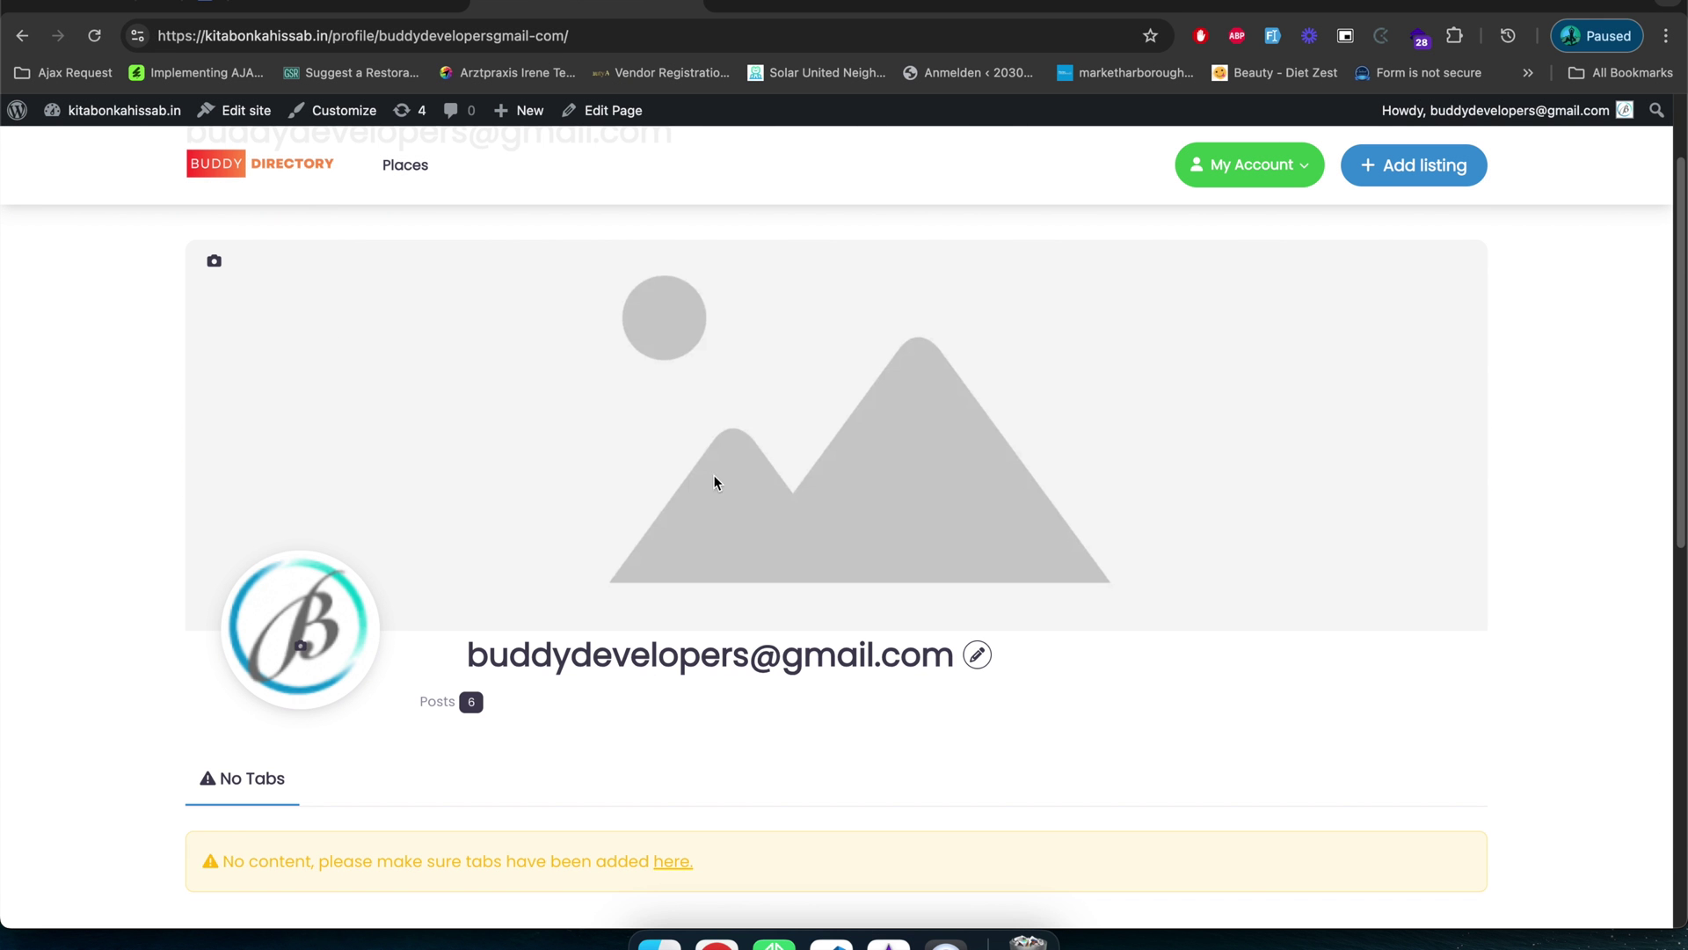
scroll(545, 471, "down", 8)
scroll(547, 467, "up", 7)
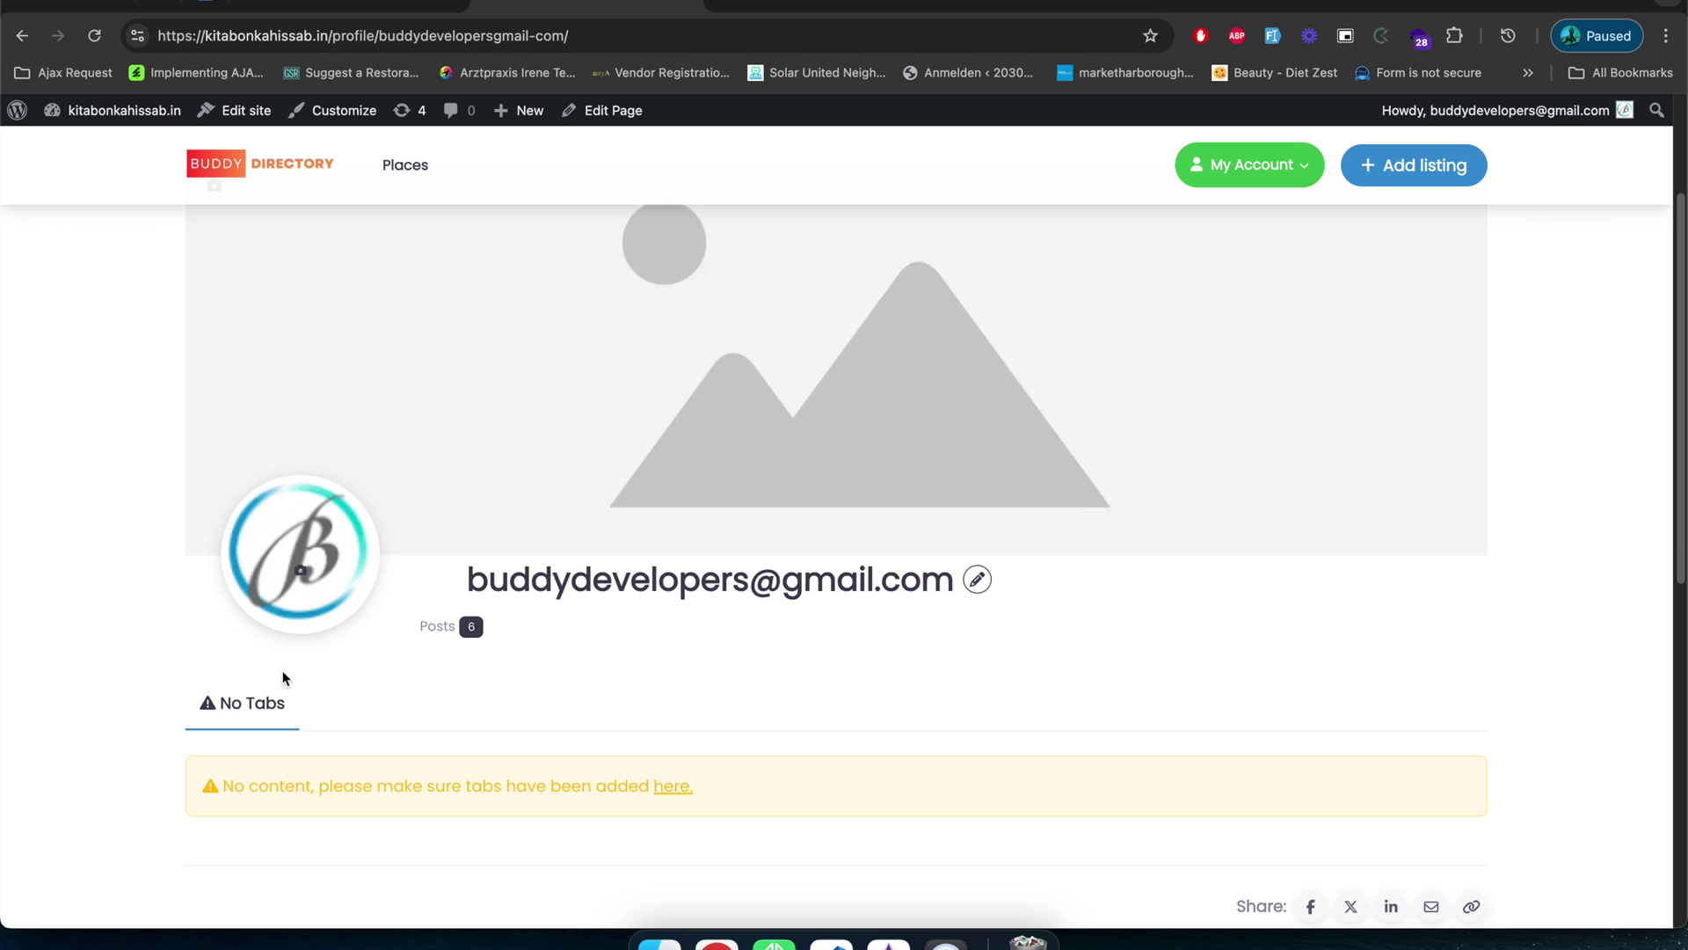
Load the admin Dashboard at /wp-admin/ and go to the UsersWP Form Builder.
left_click(361, 7)
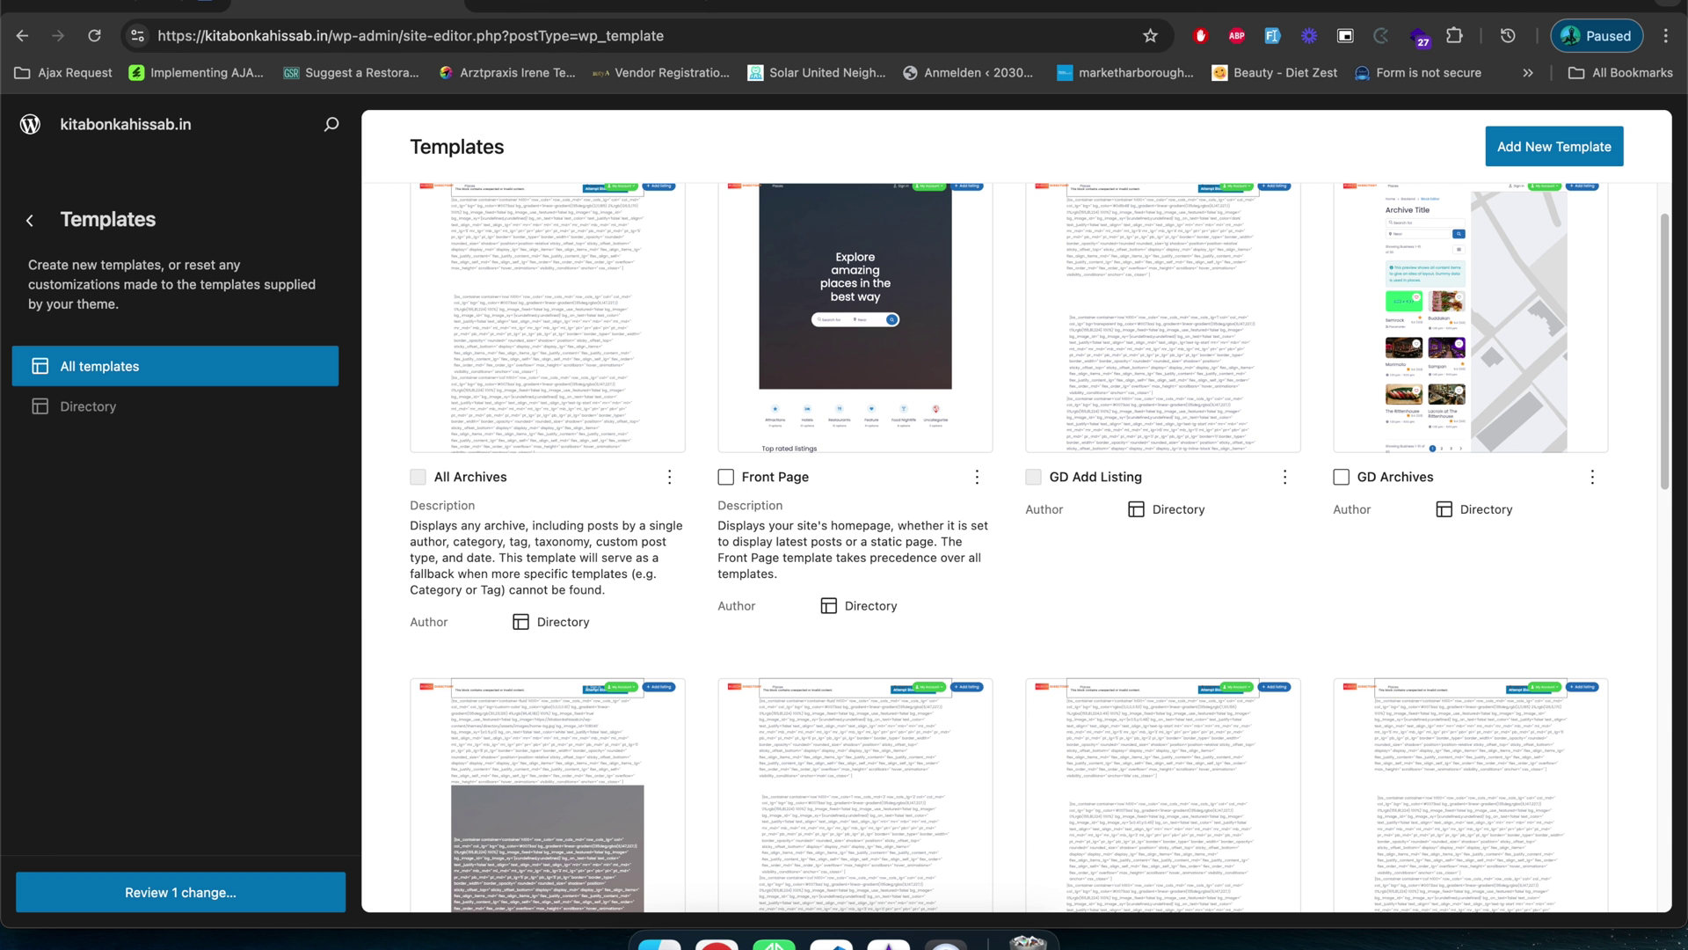
left_click_drag(404, 35, 1020, 36)
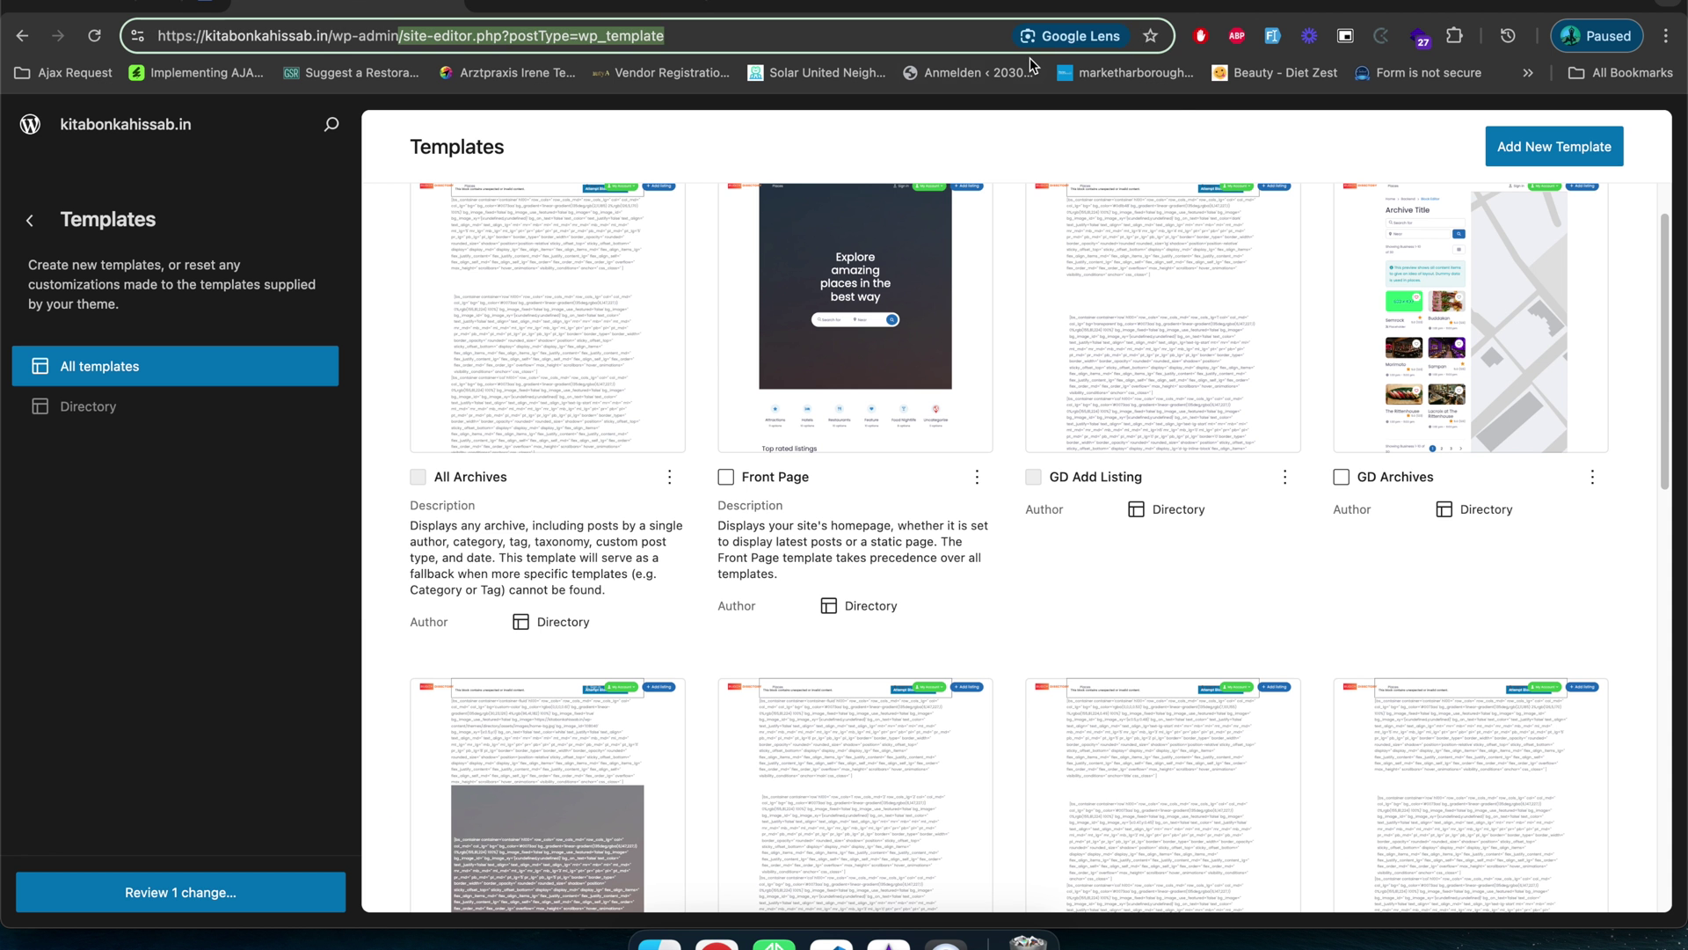
key("BackSpace")
key("Return")
mouse_move(83, 668)
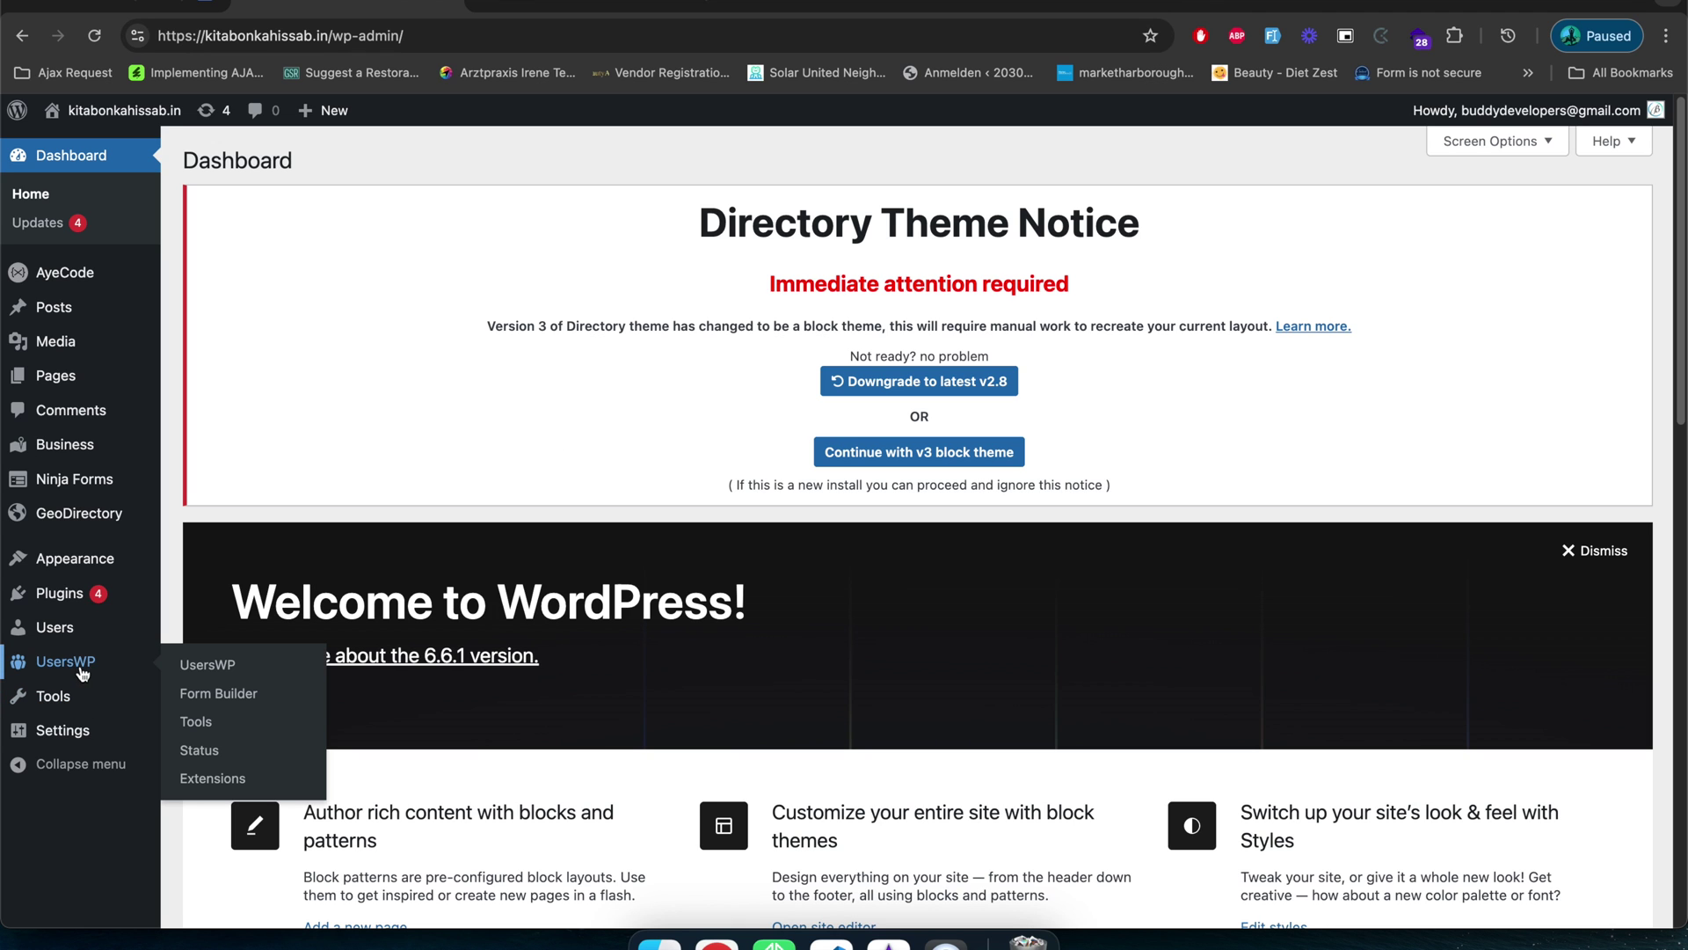
left_click(221, 692)
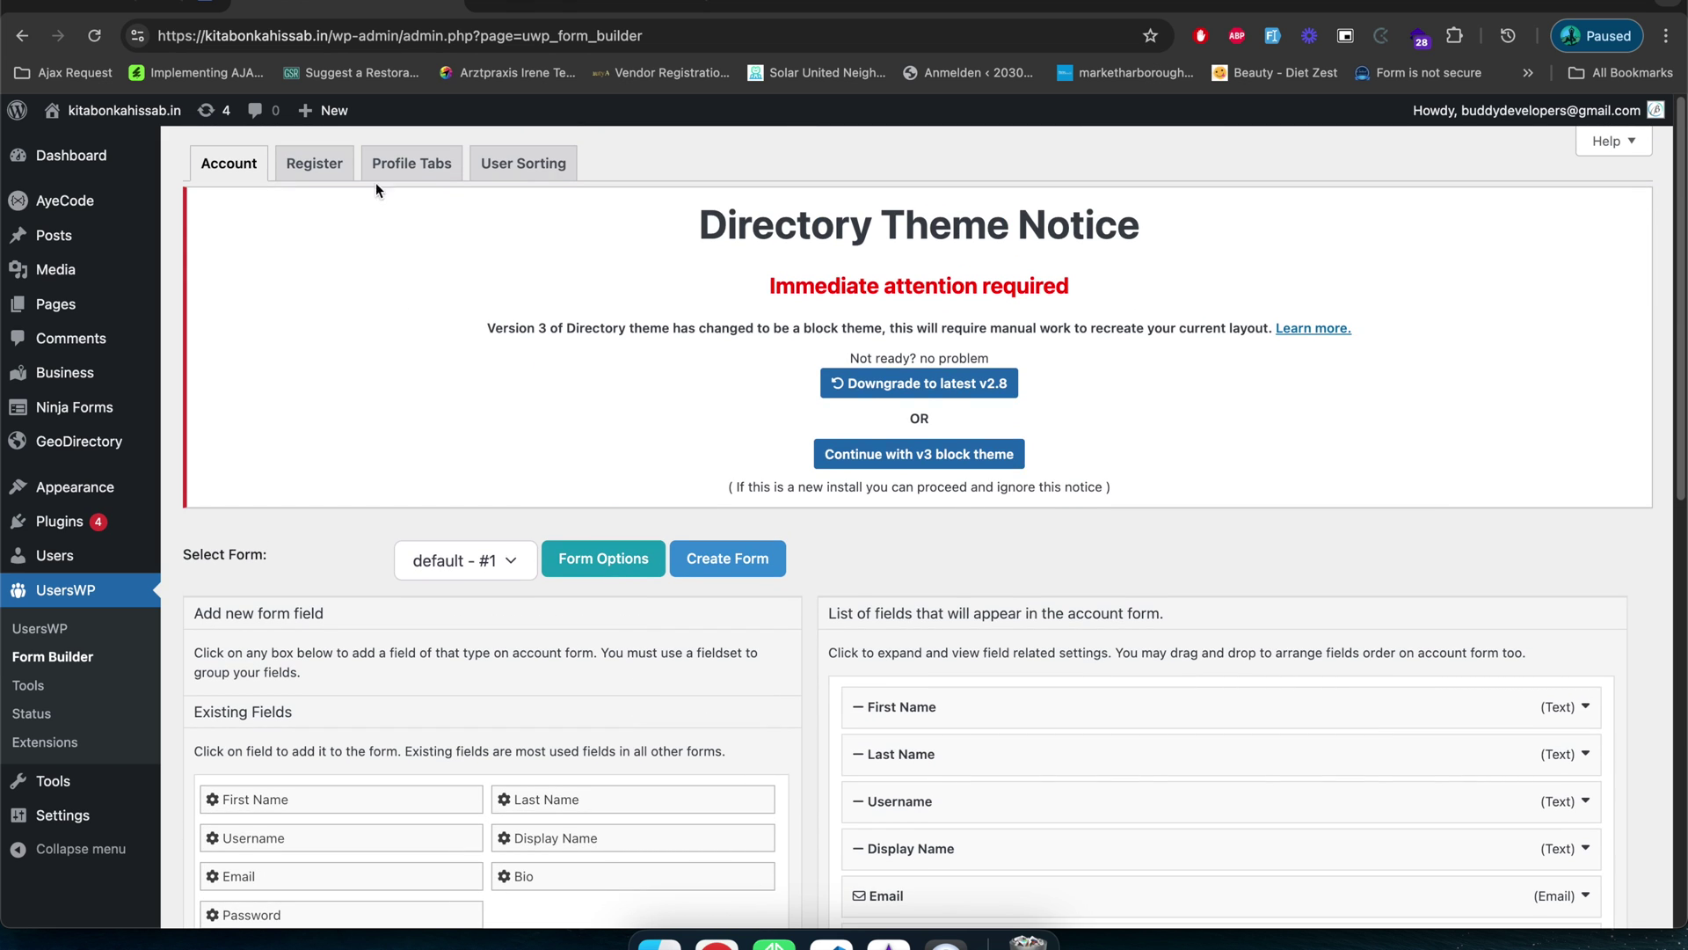
View the empty UsersWP Profile Tabs builder and compare it with the front-end profile page.
left_click(397, 173)
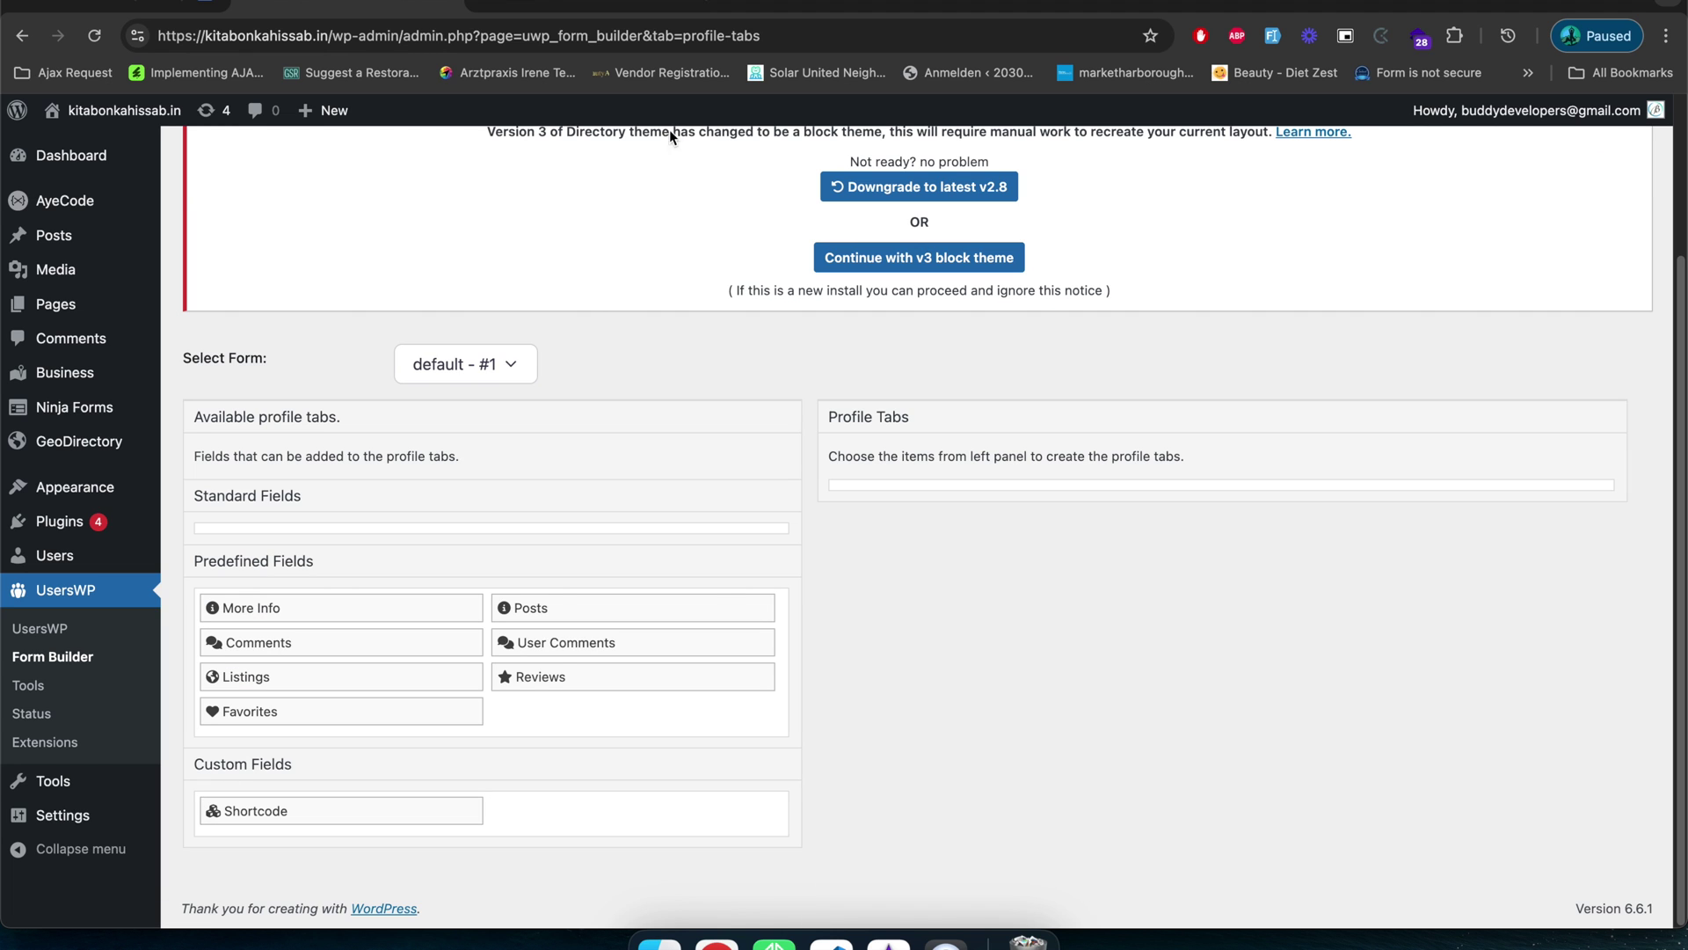
left_click(585, 7)
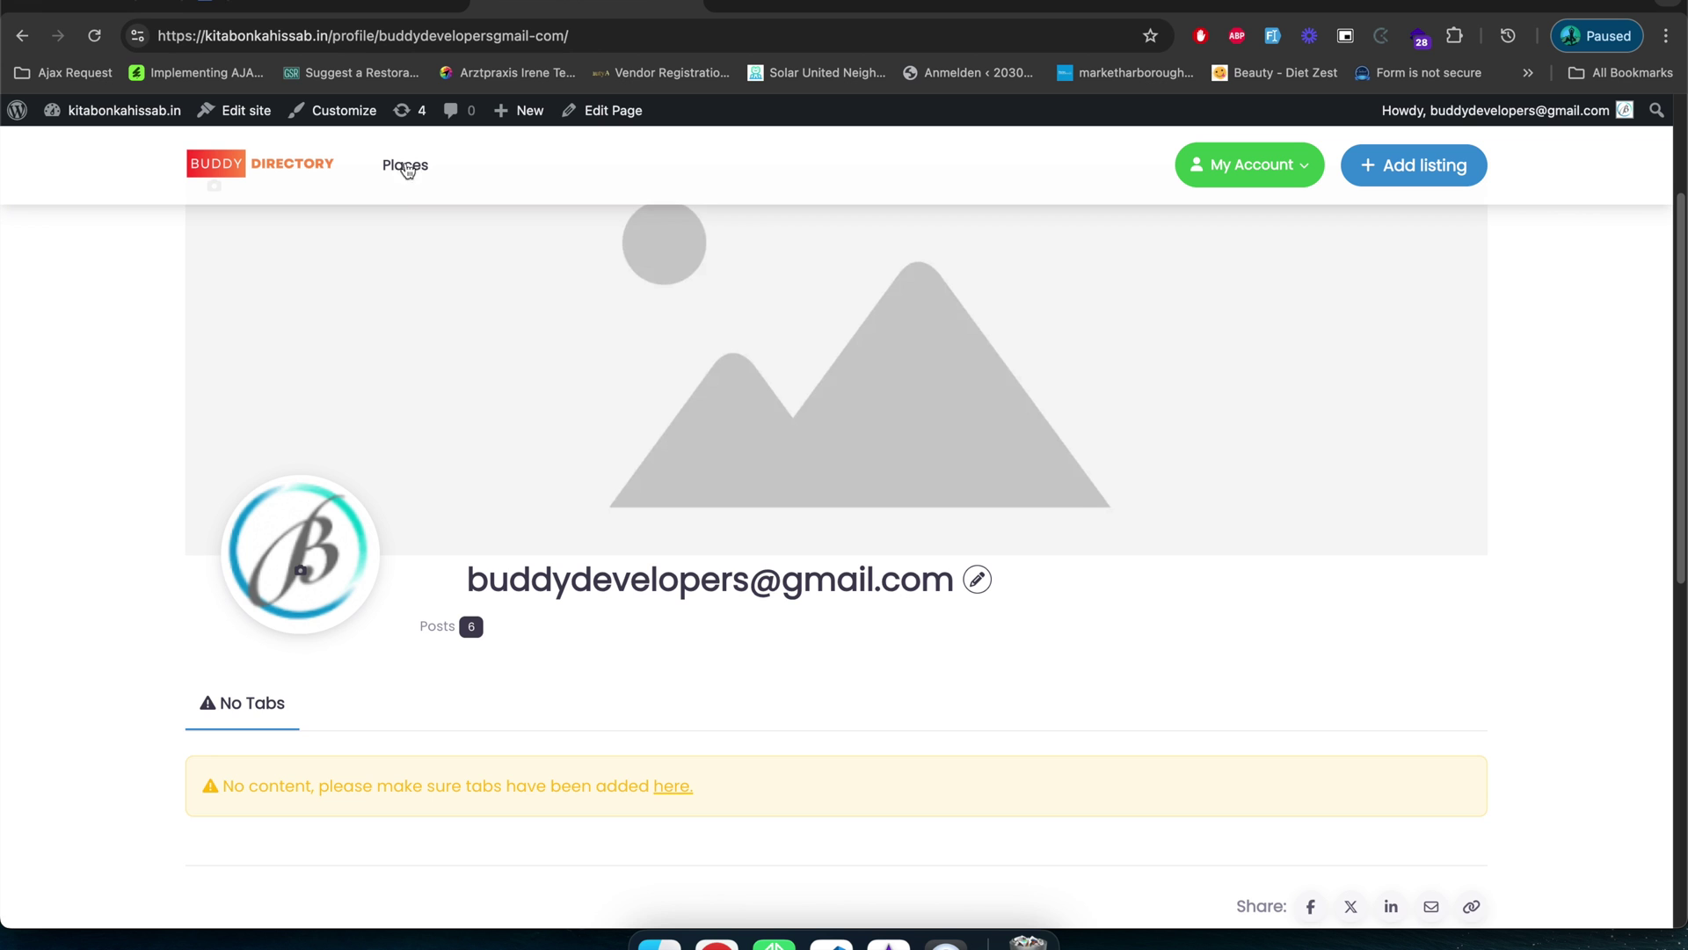
left_click(351, 6)
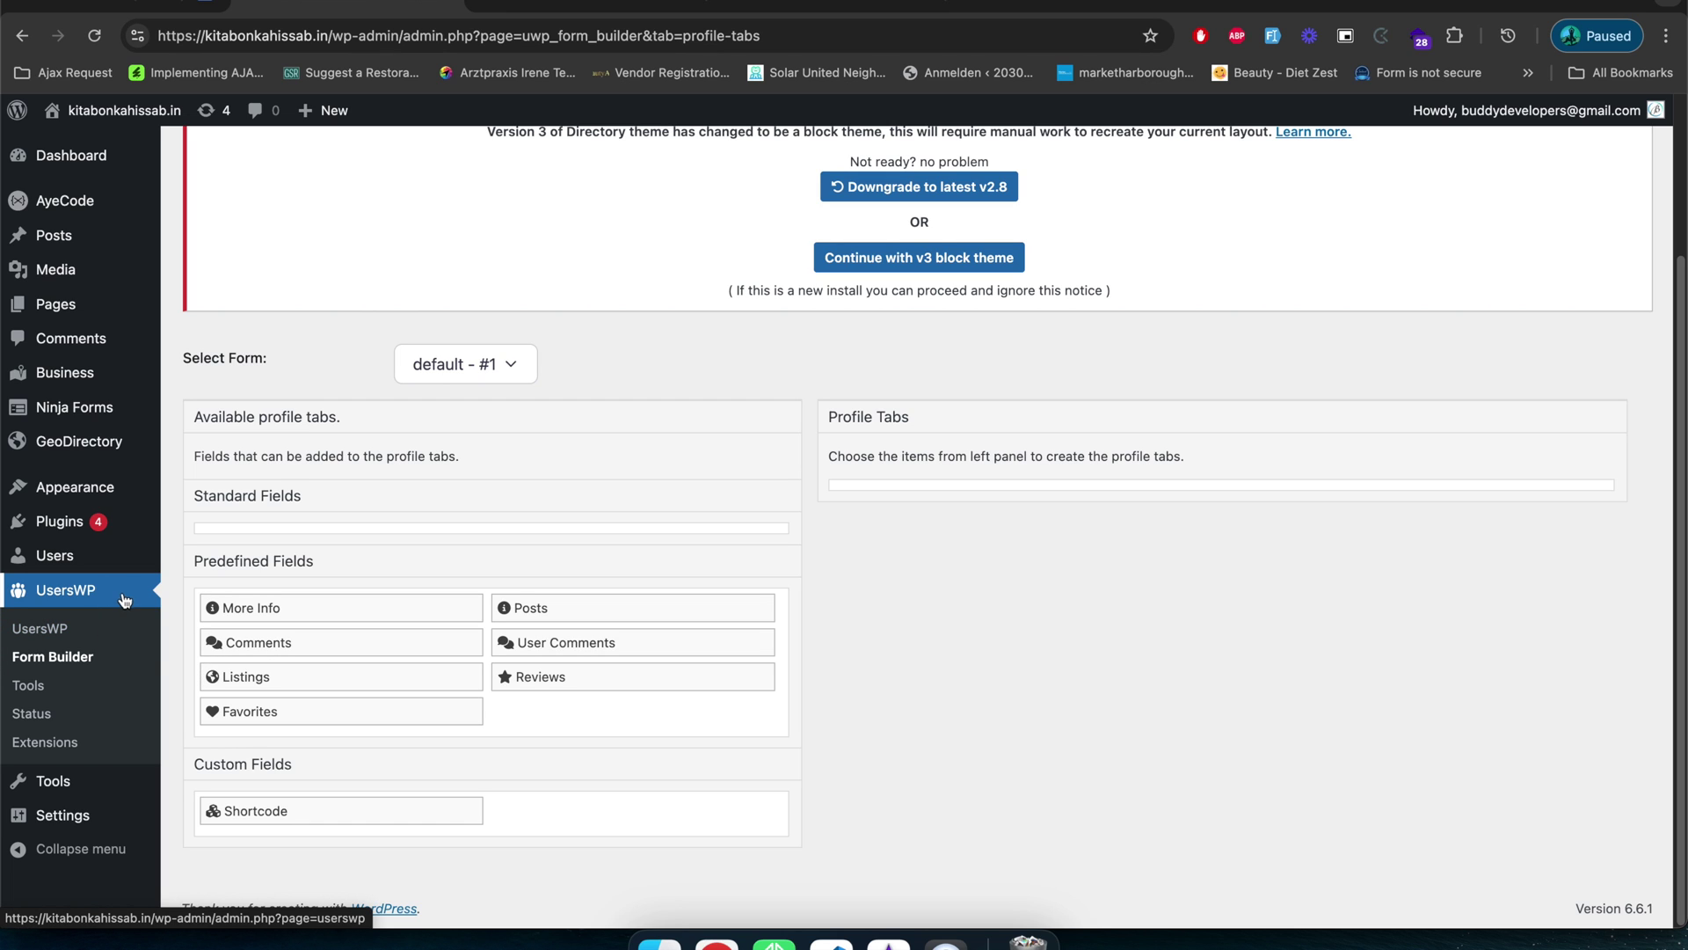
left_click(808, 5)
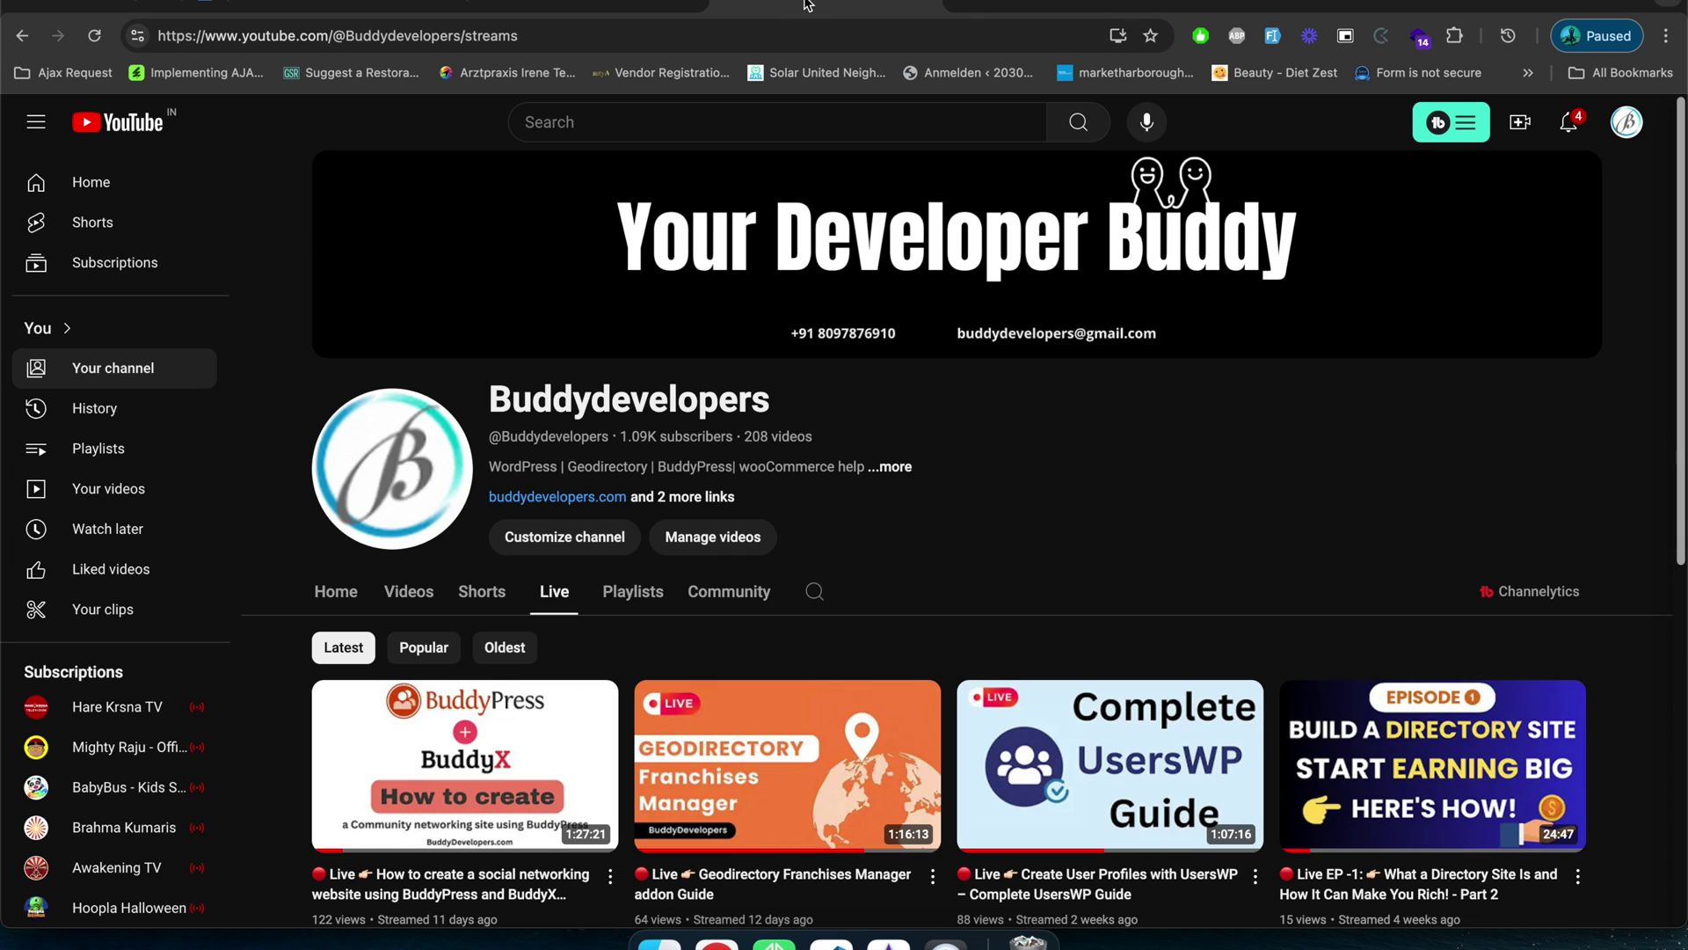
Browse the YouTube channel's Live streams list, then return to the Profile Tabs builder.
scroll(928, 593, "down", 4)
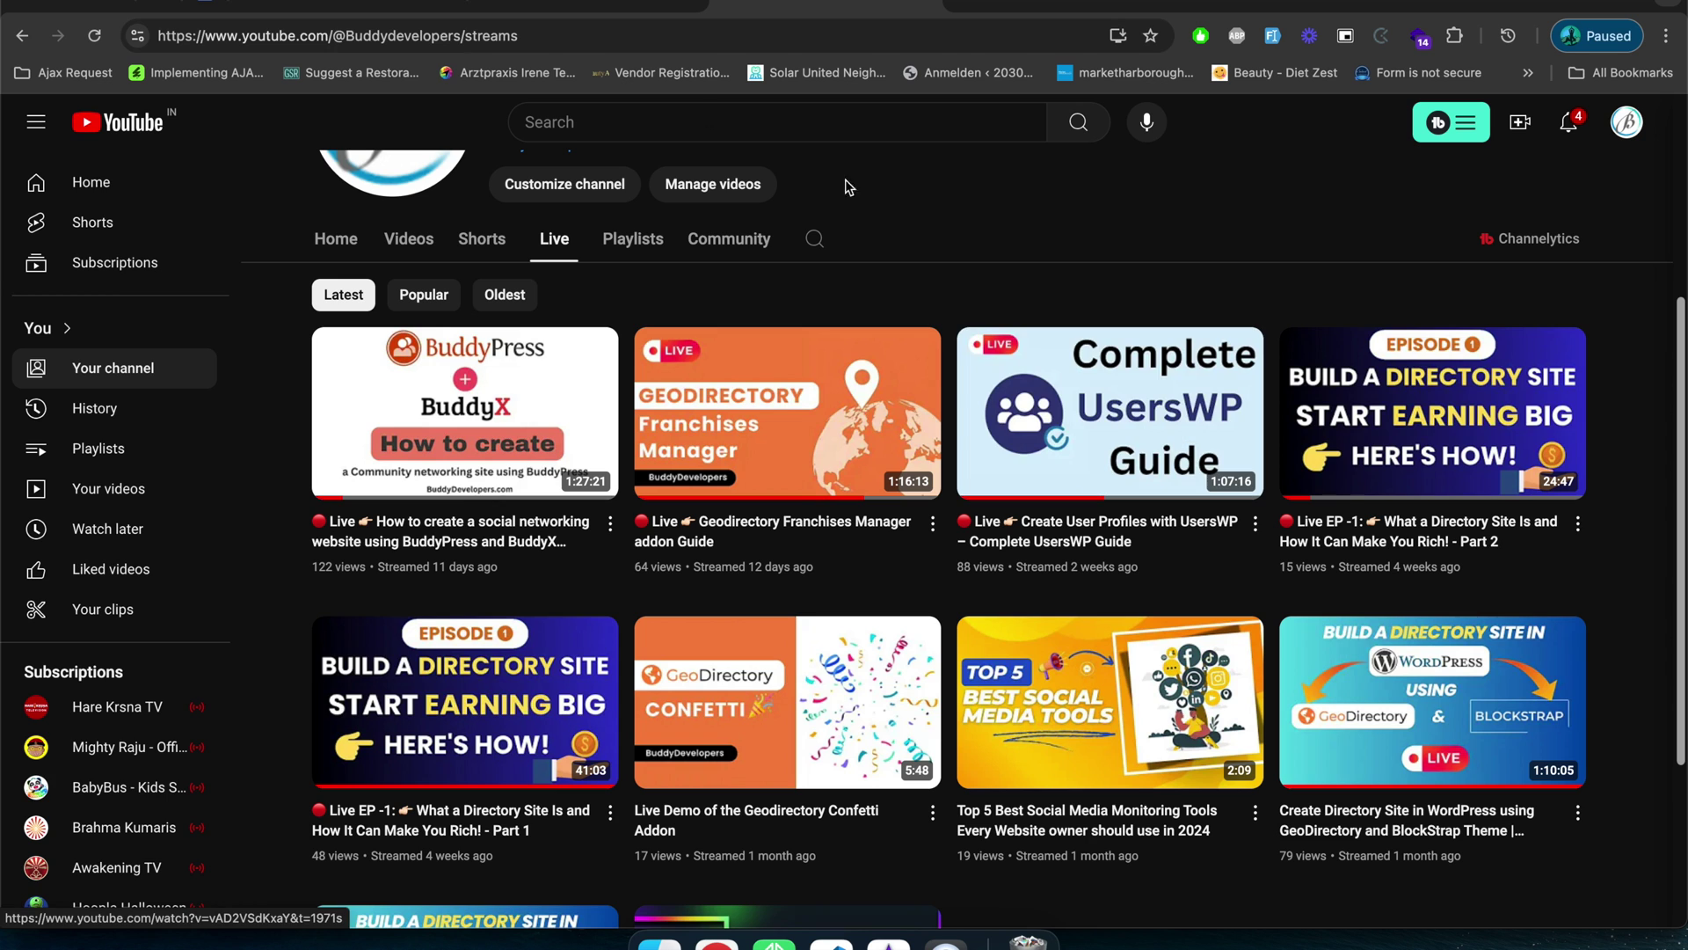
left_click(398, 9)
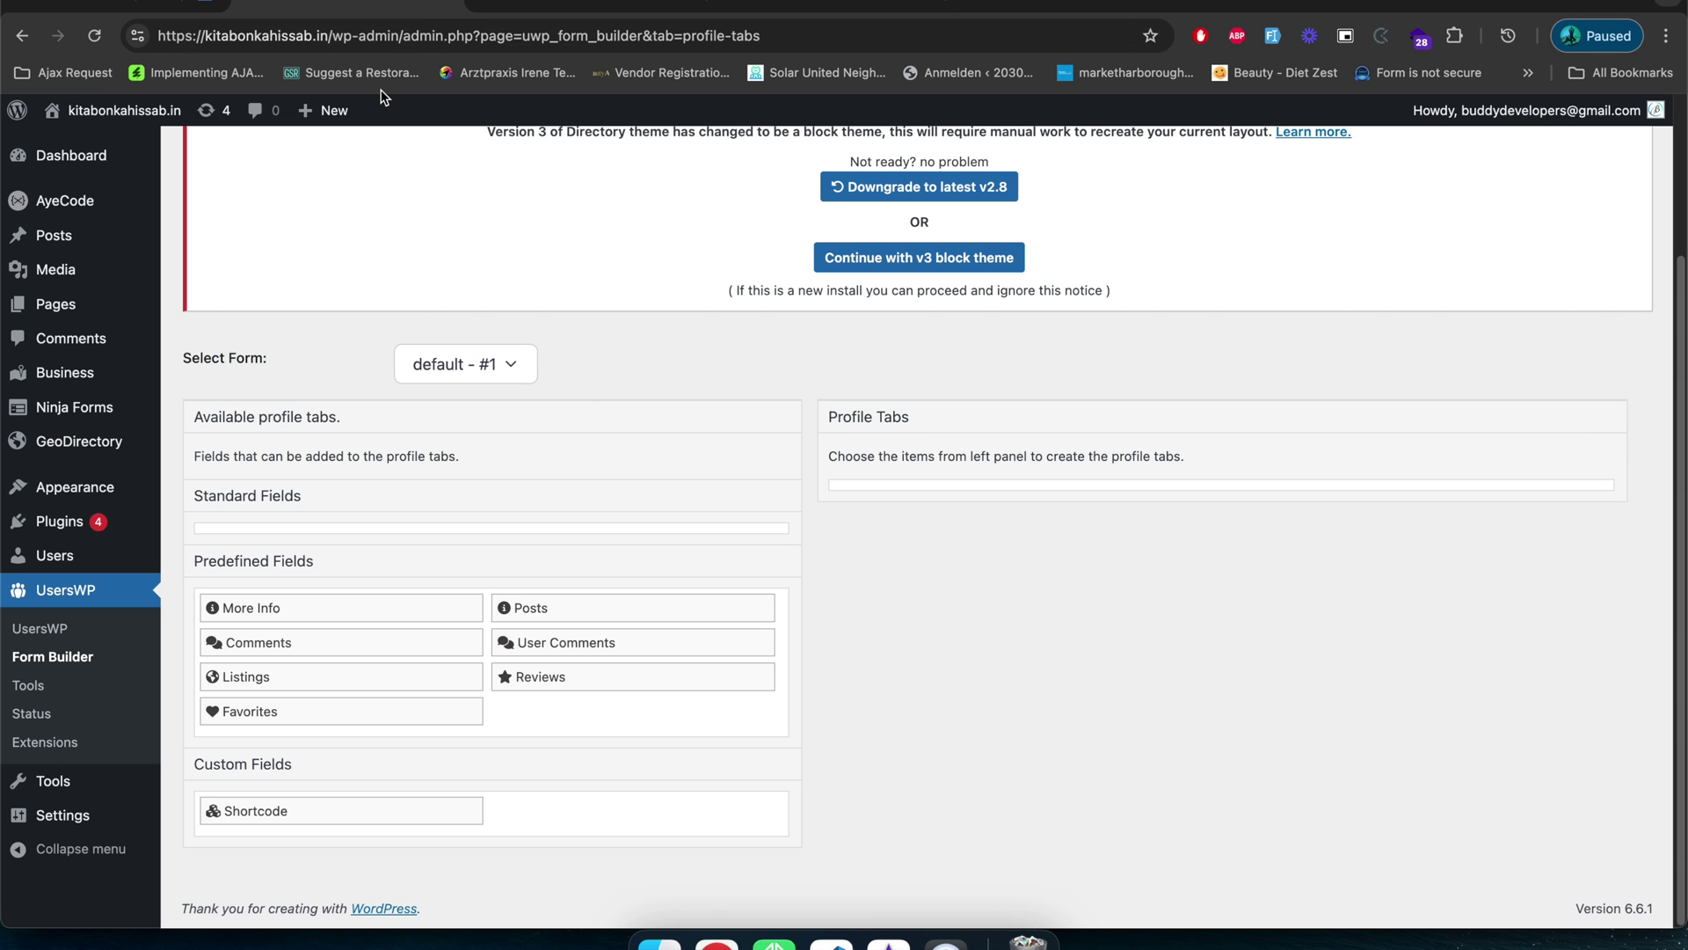
After rechecking the profile page, add the predefined Listings tab to the profile tabs.
left_click(580, 3)
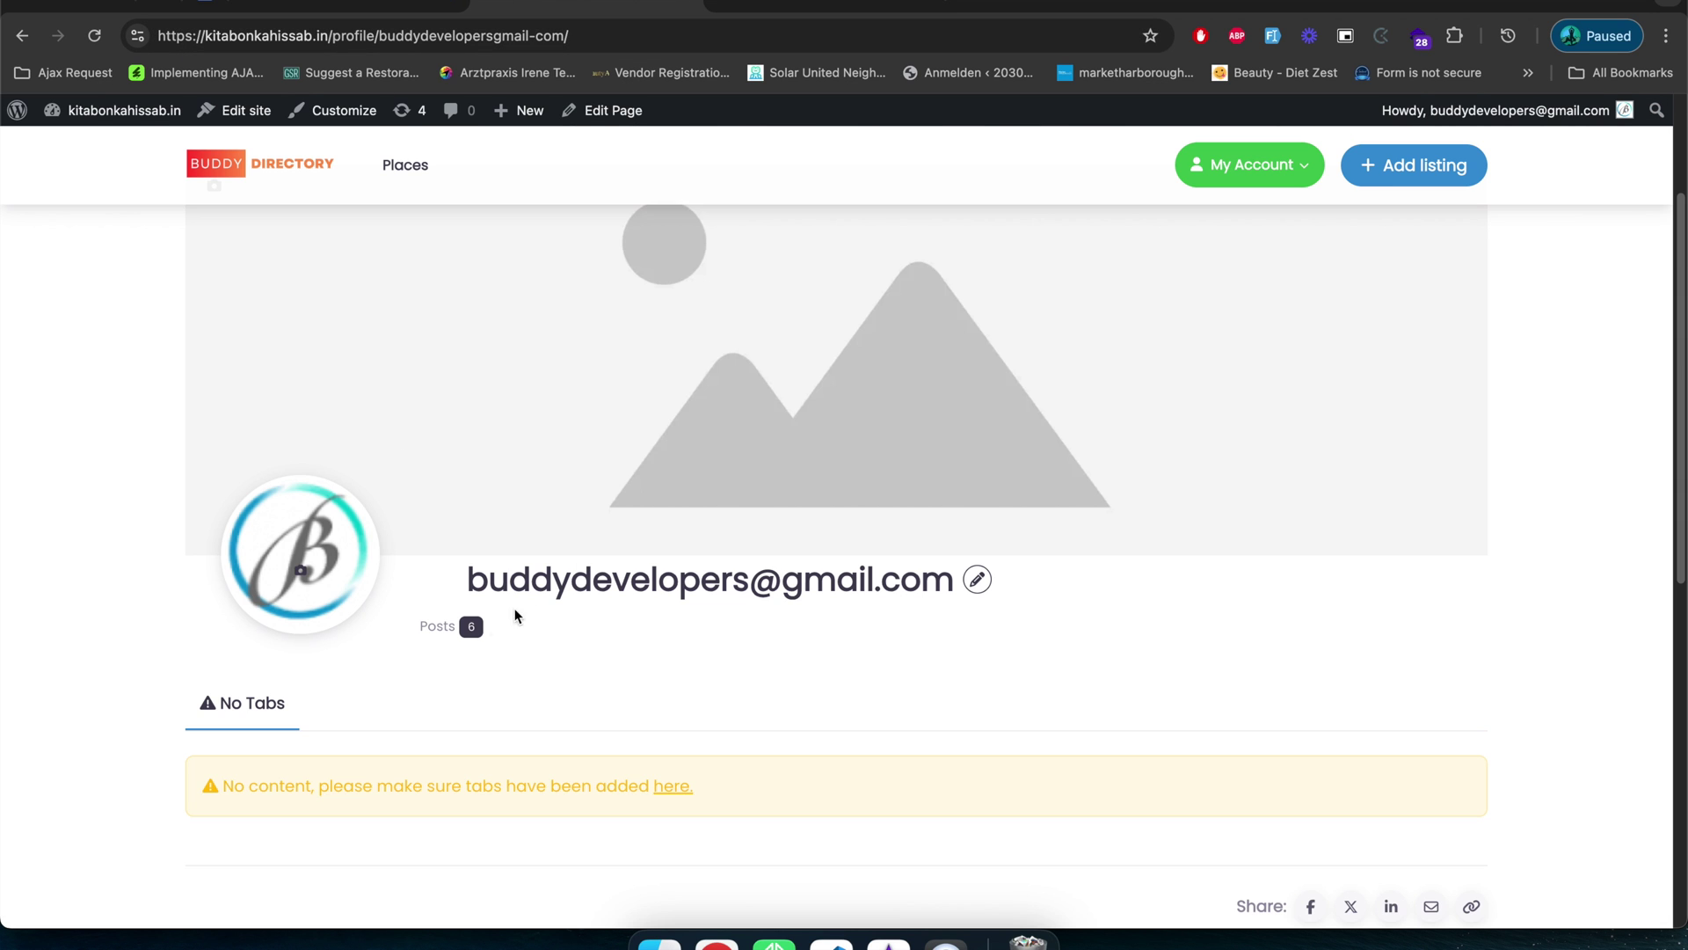
left_click(352, 4)
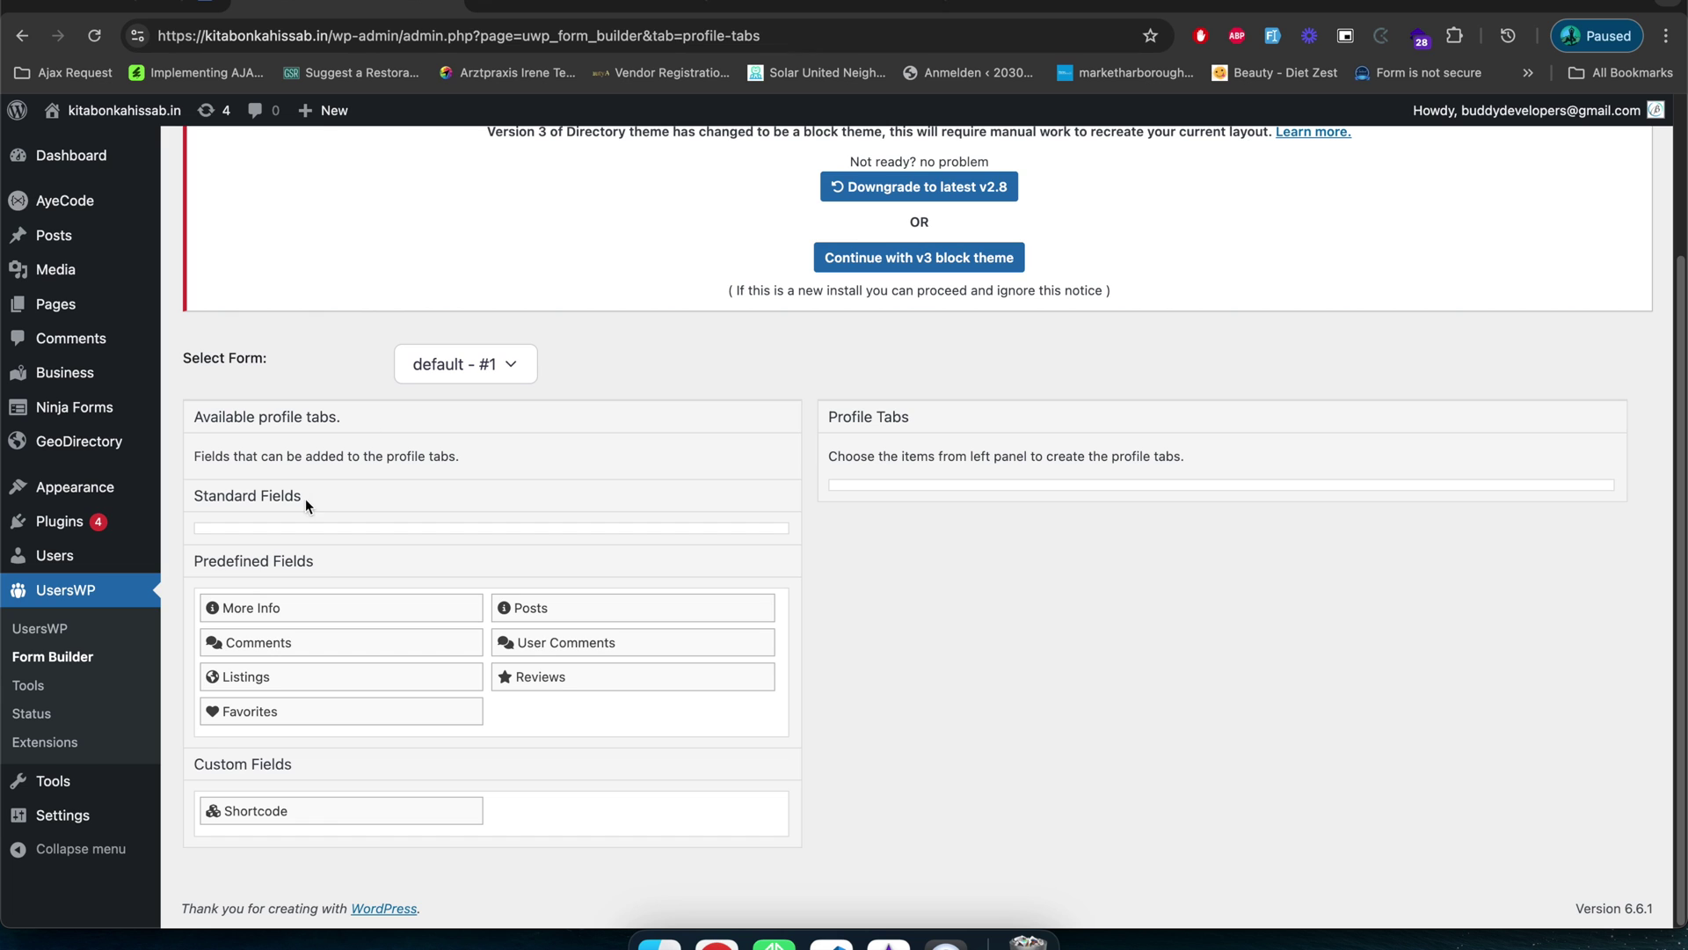
left_click(280, 685)
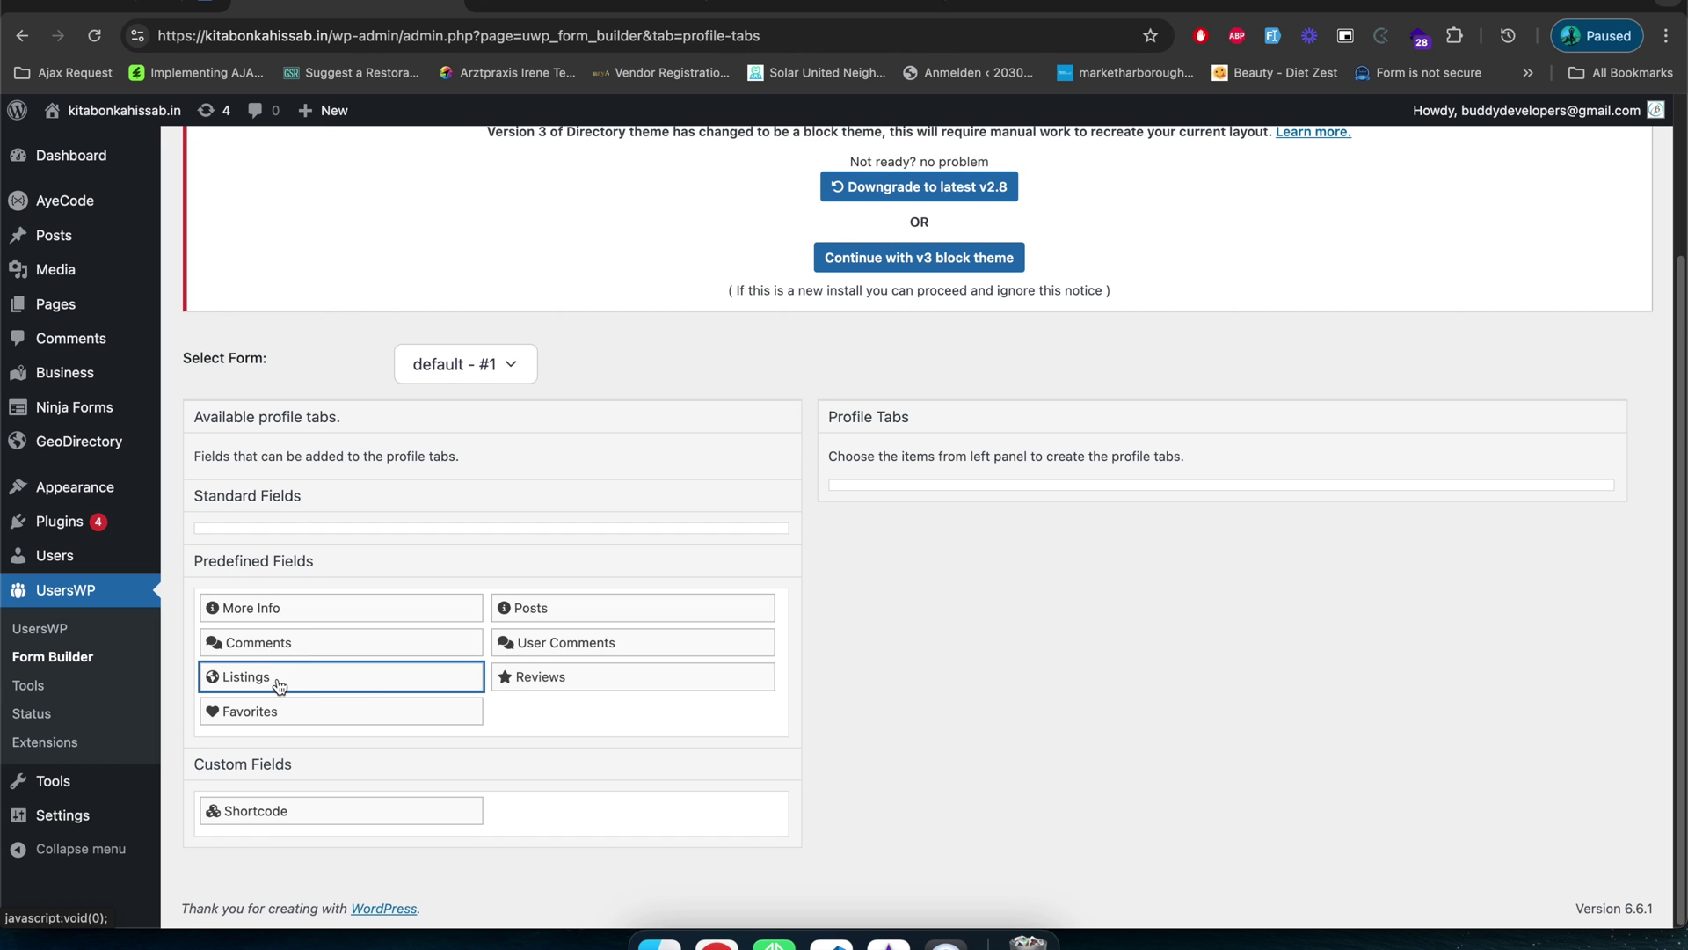
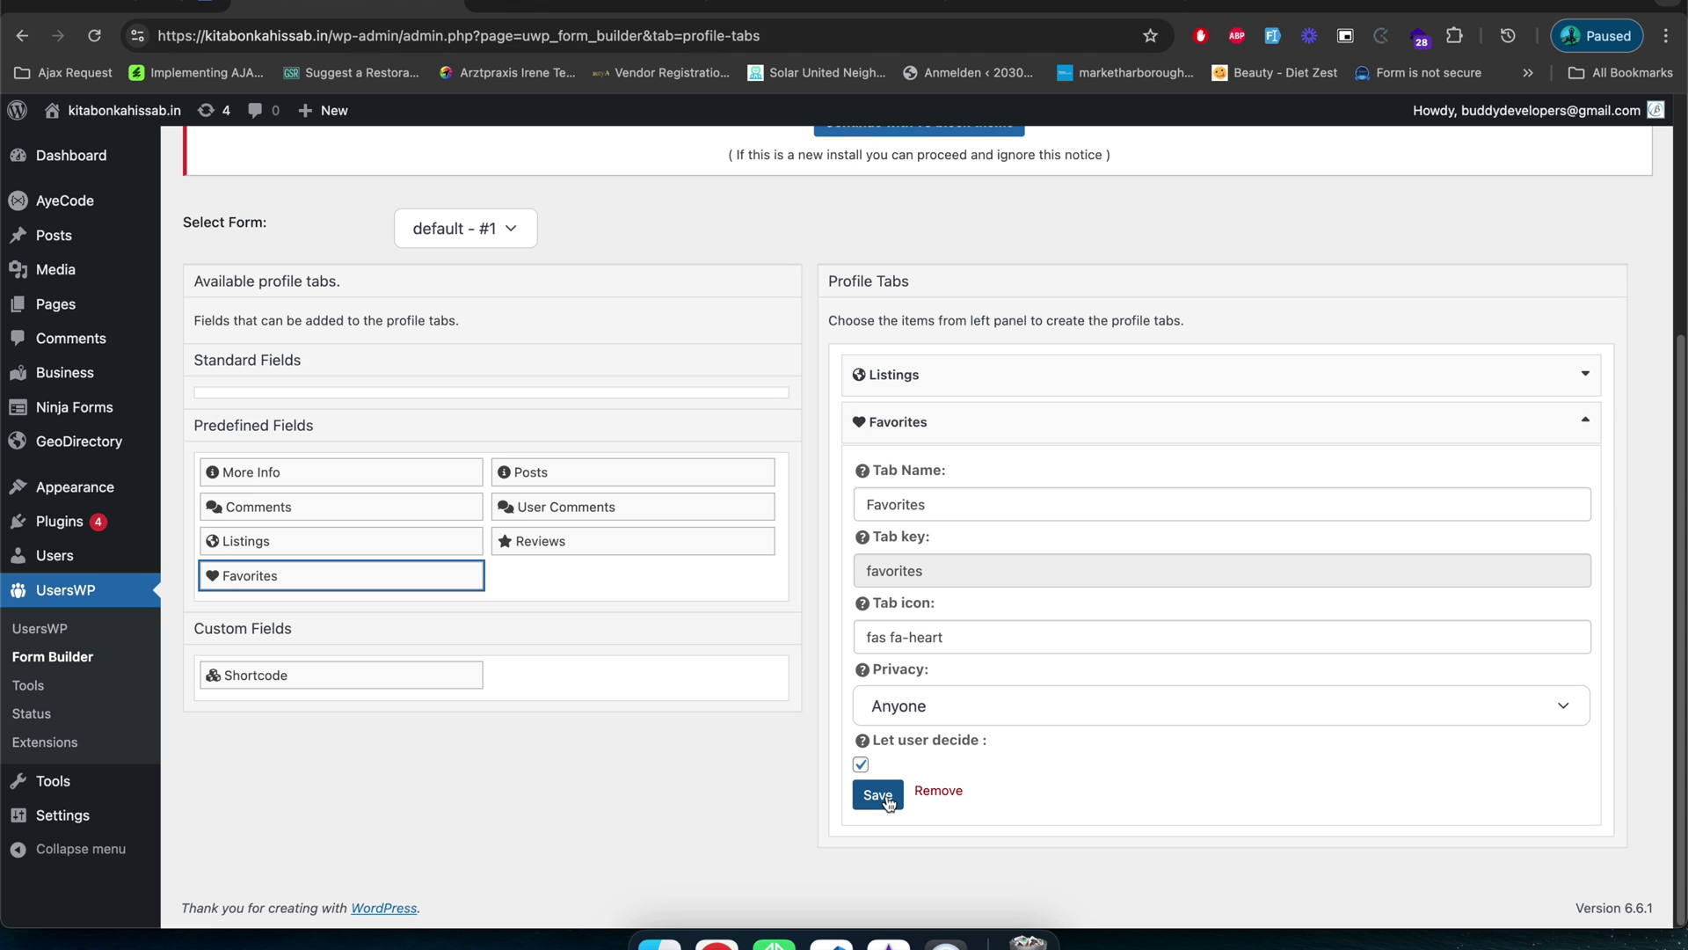
Set the Favorites tab privacy to Anyone and save it.
left_click(923, 703)
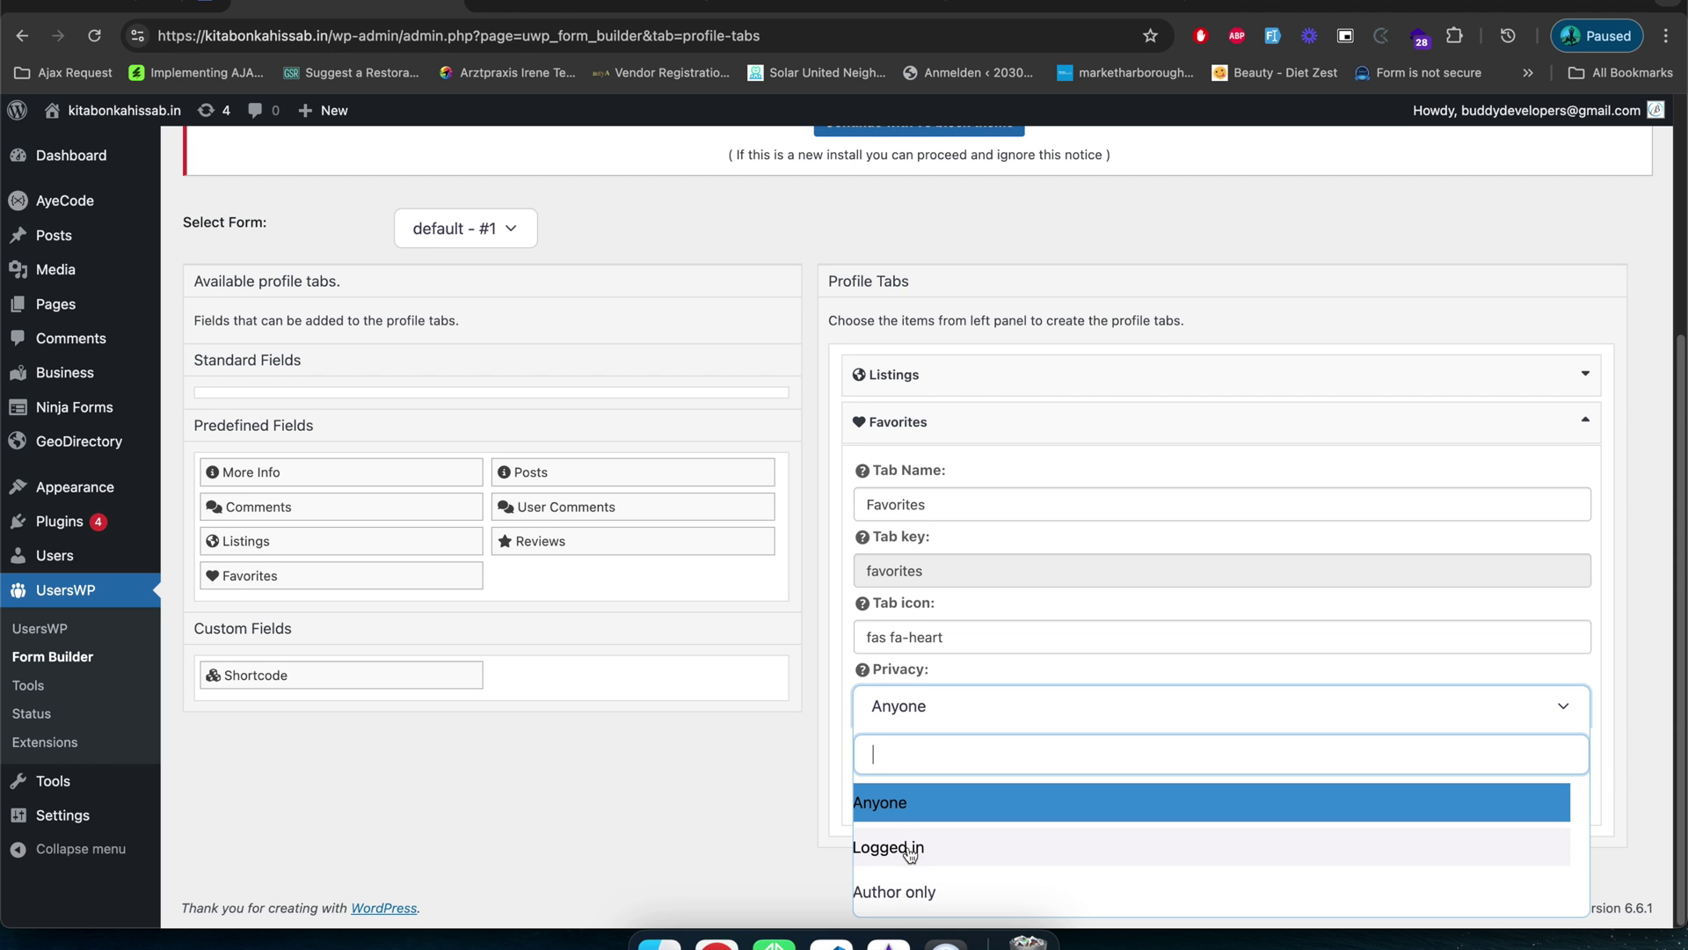
left_click(935, 858)
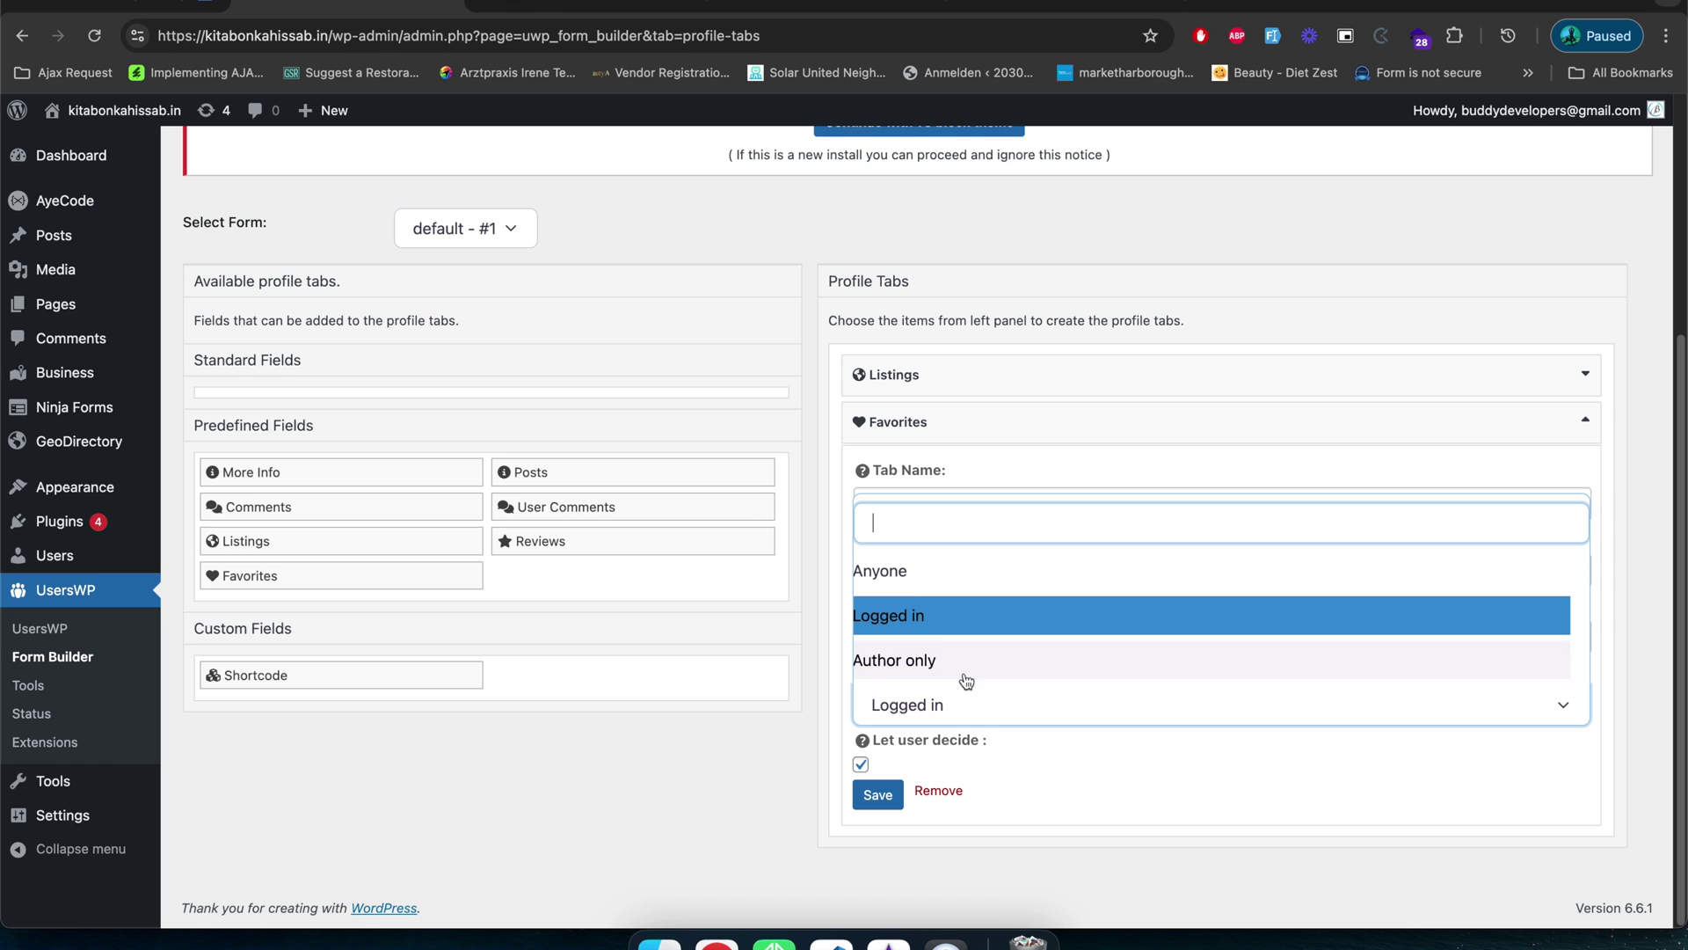
left_click(963, 659)
left_click(976, 700)
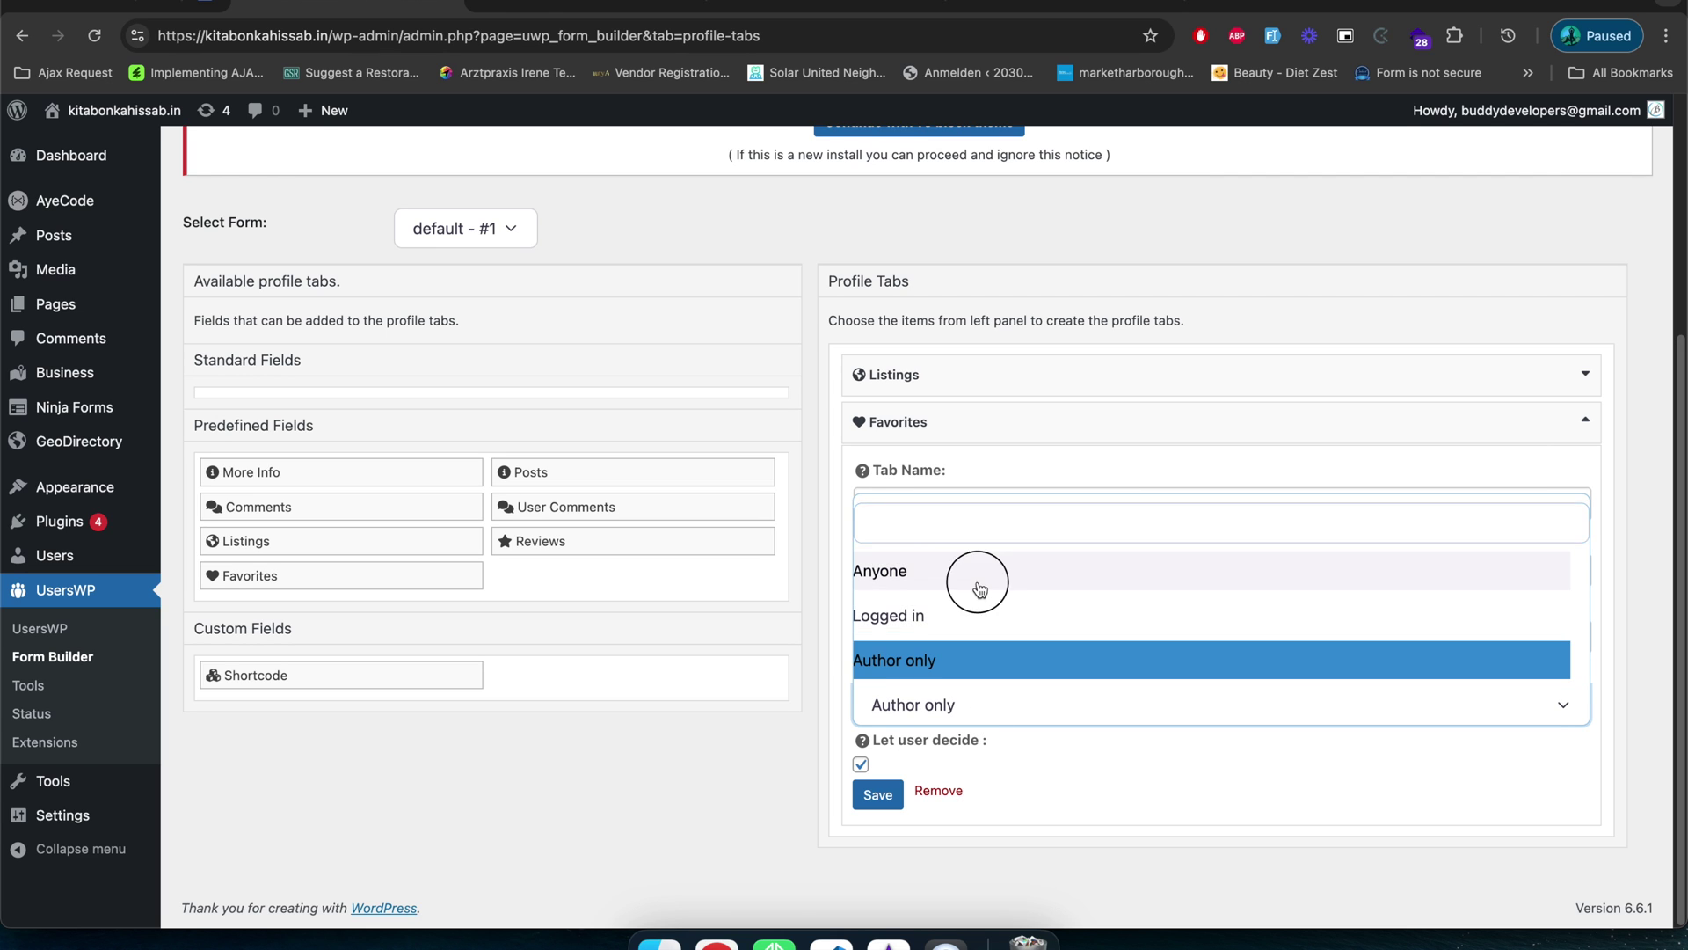
left_click(975, 580)
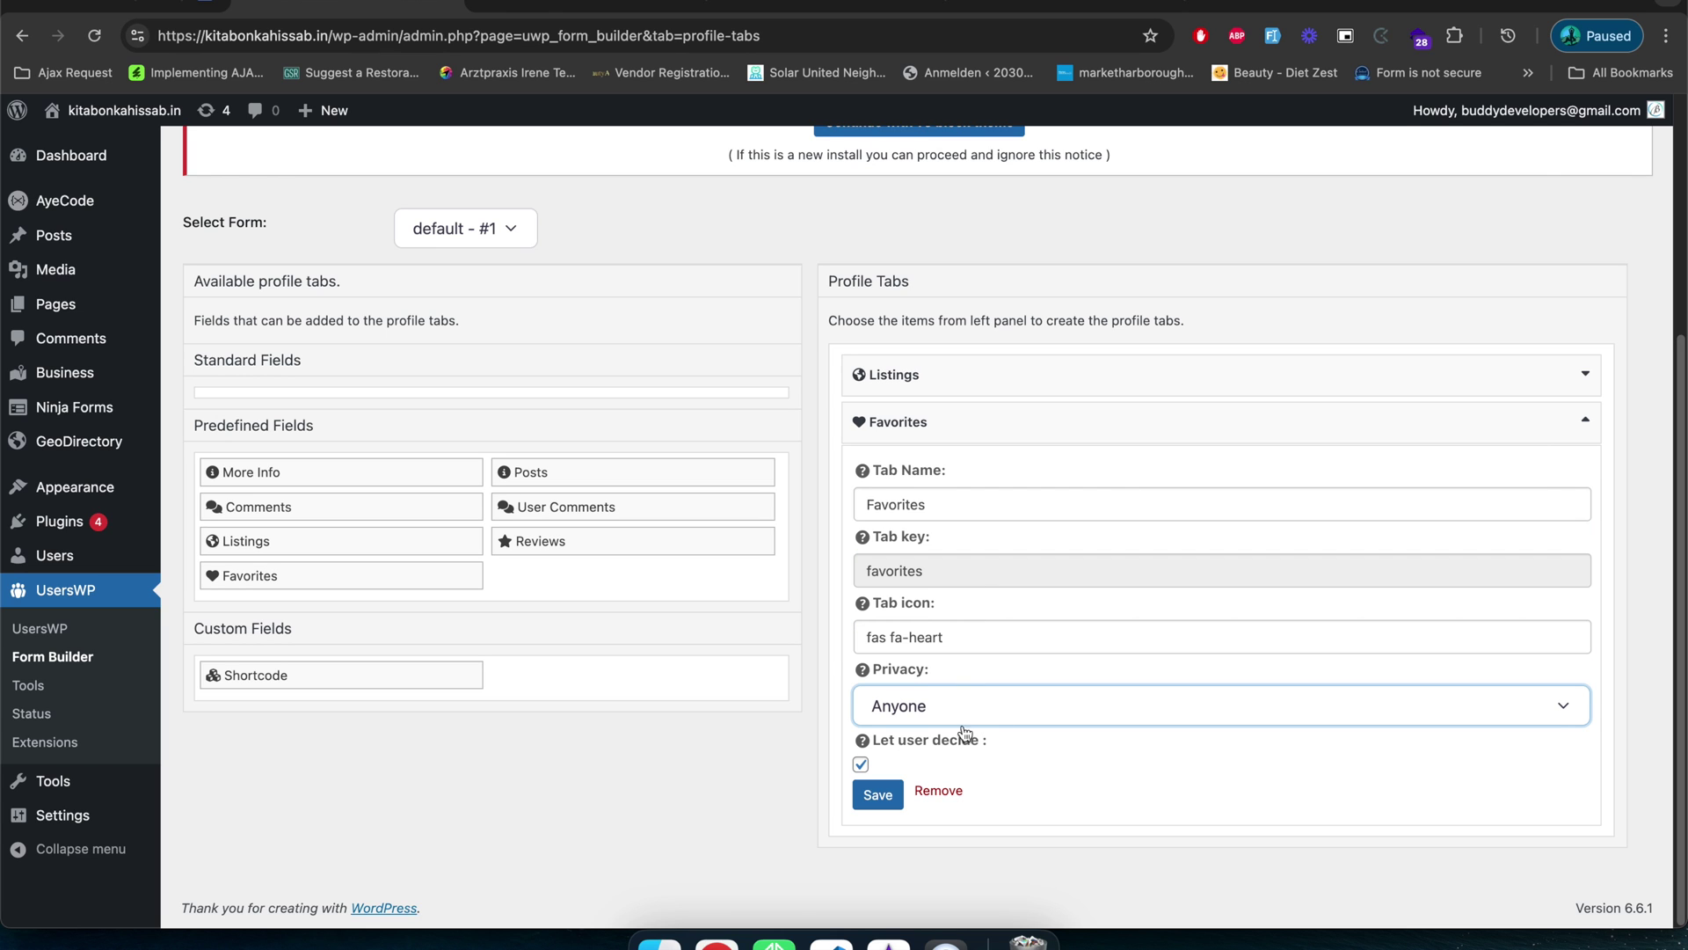
left_click(877, 796)
left_click(864, 418)
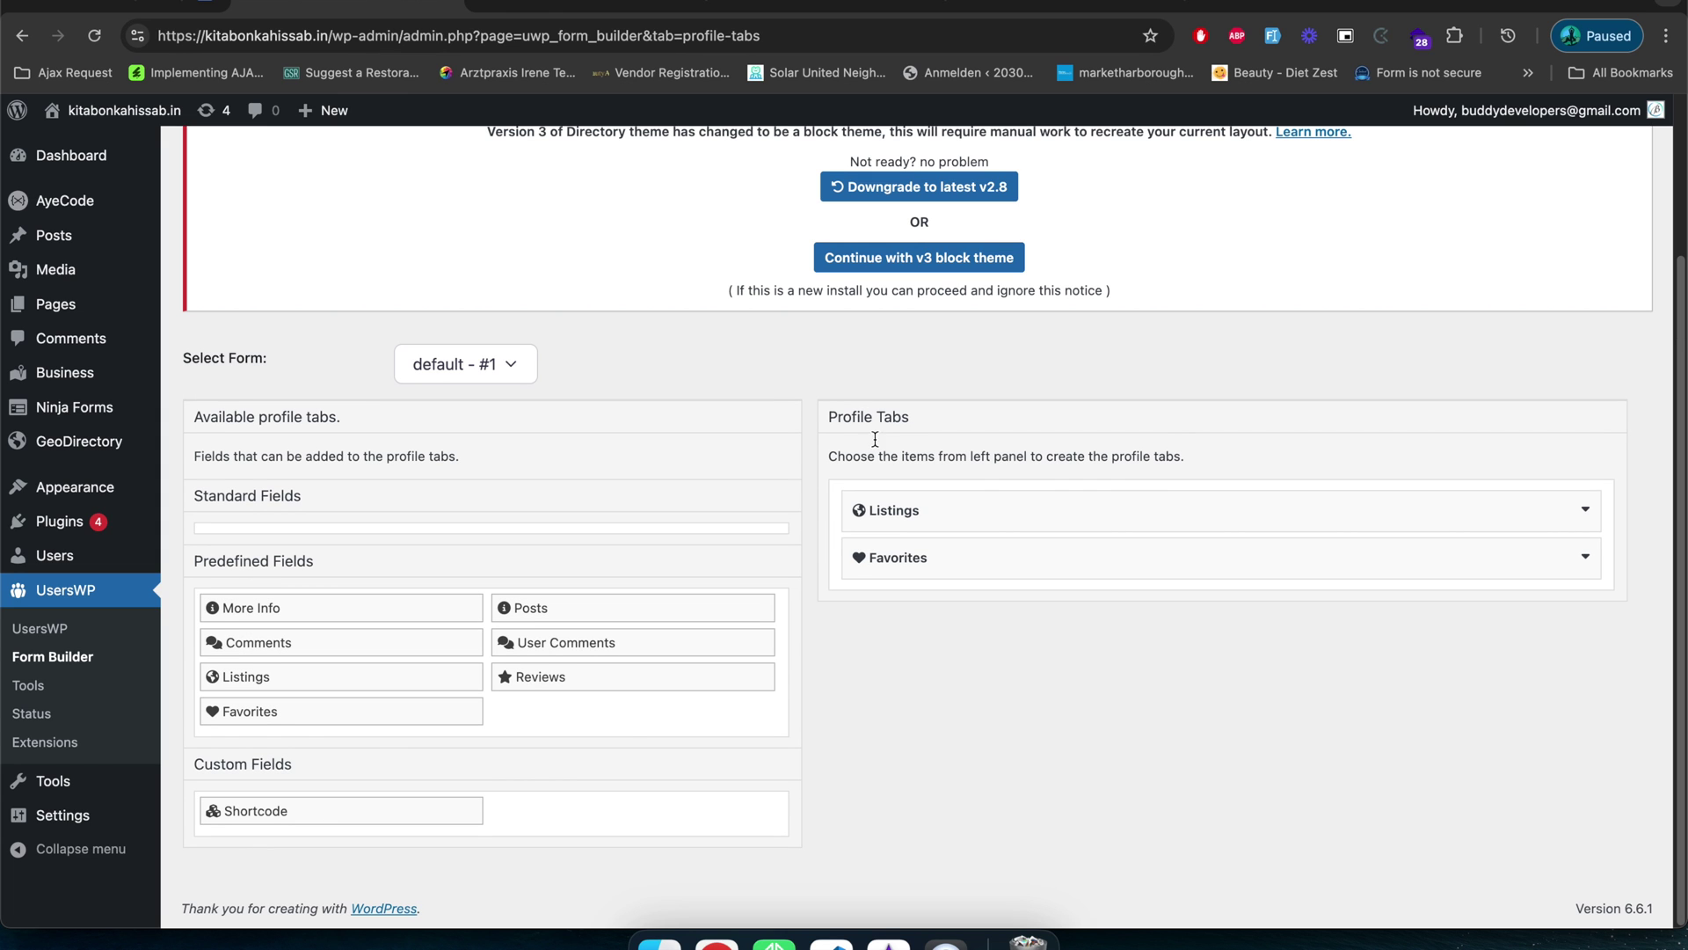
Add Reviews from Predefined Fields as a profile tab and save its settings.
left_click(561, 679)
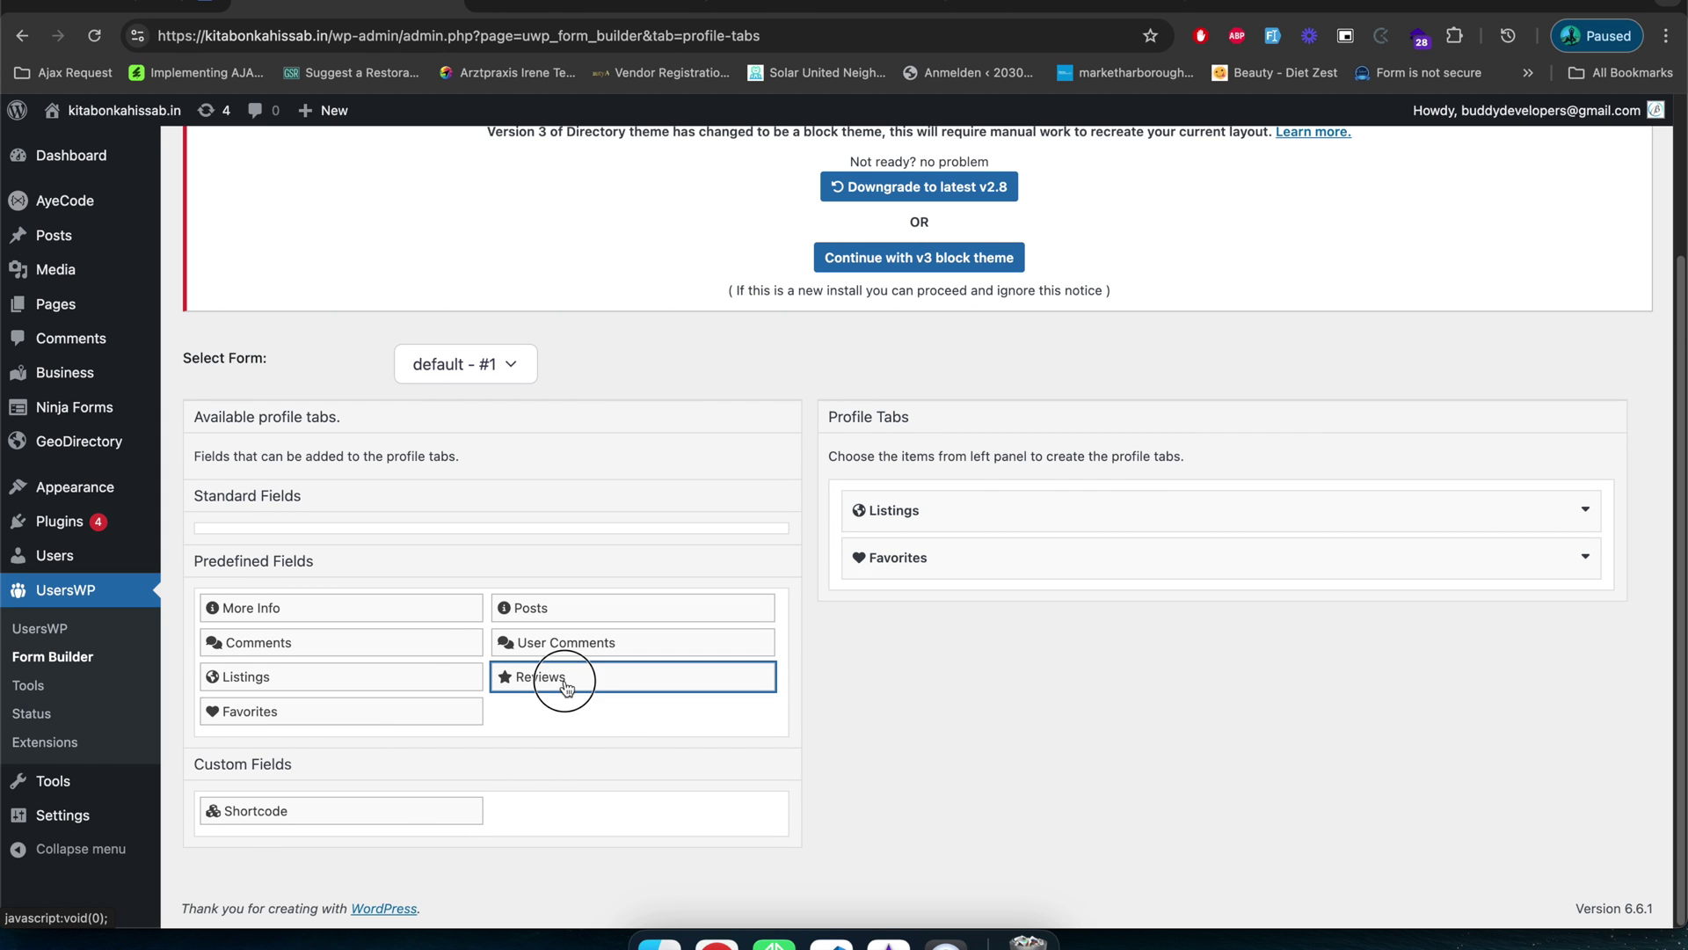
scroll(566, 678, "down", 3)
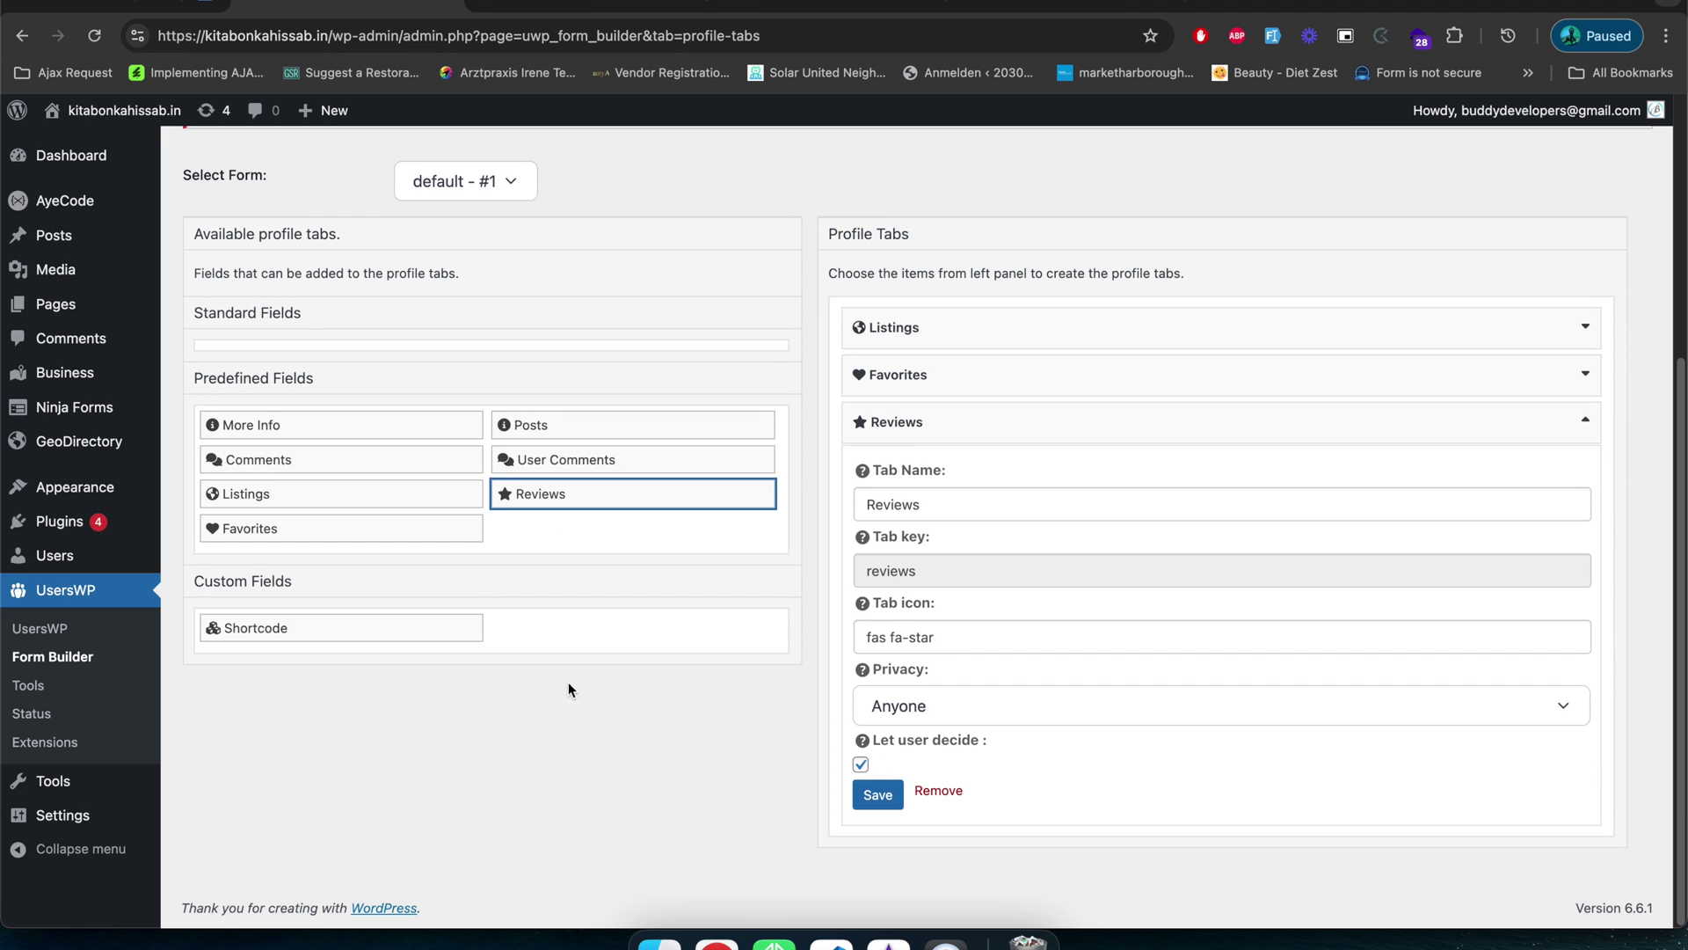
left_click(874, 801)
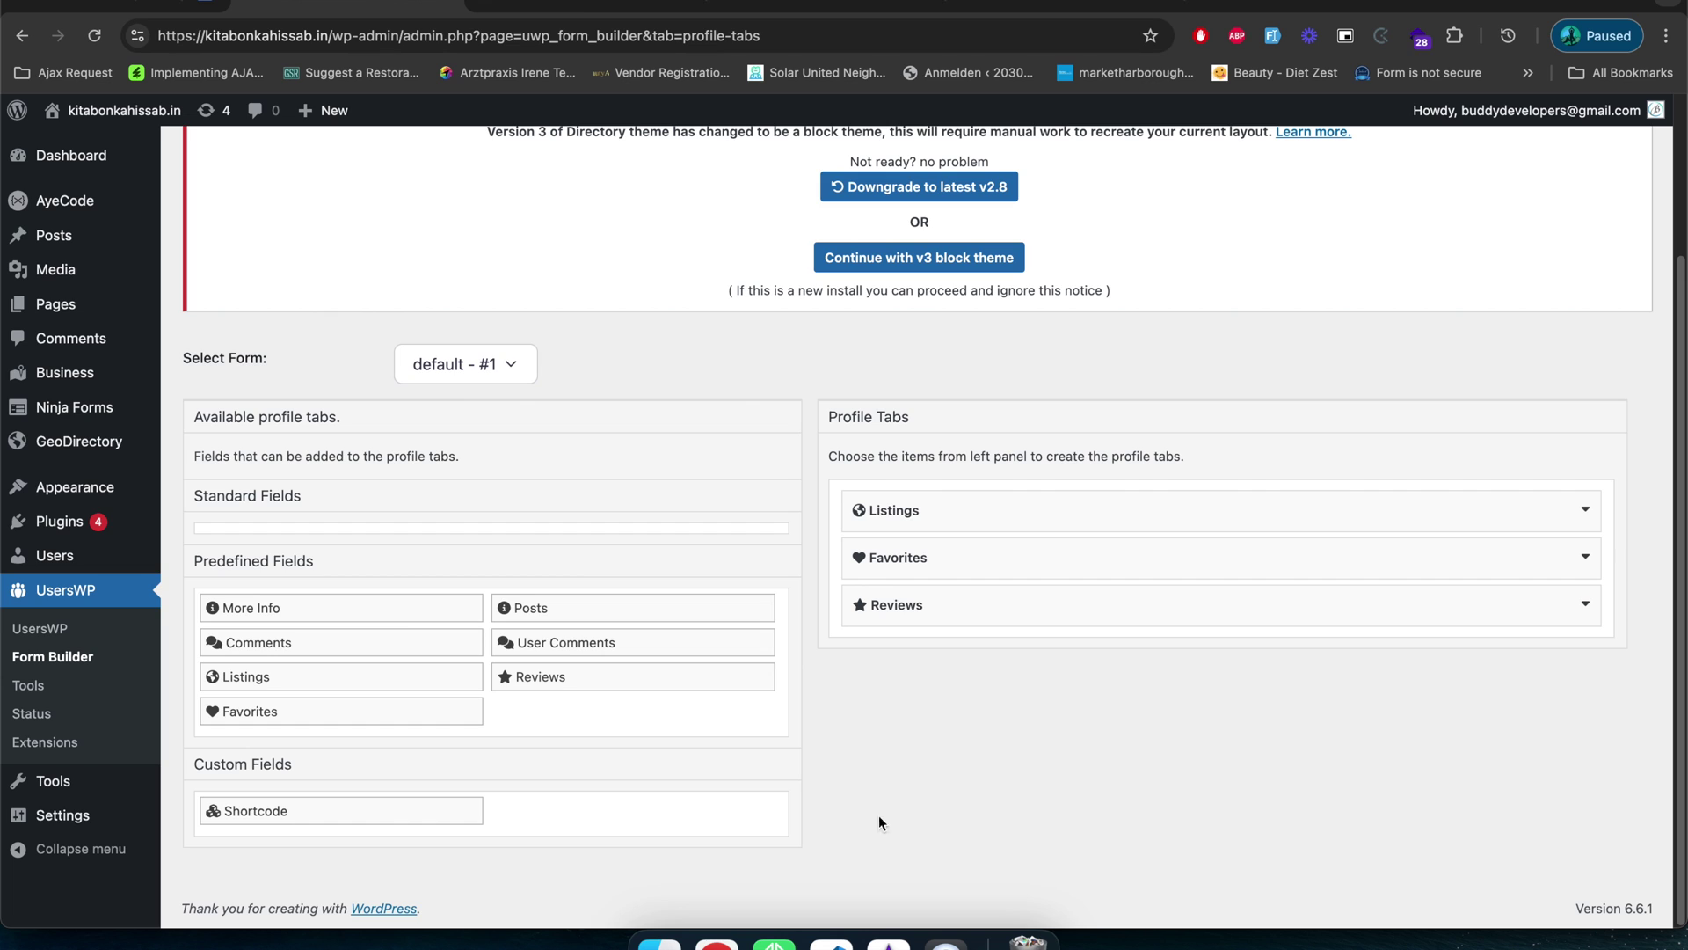
left_click(1585, 603)
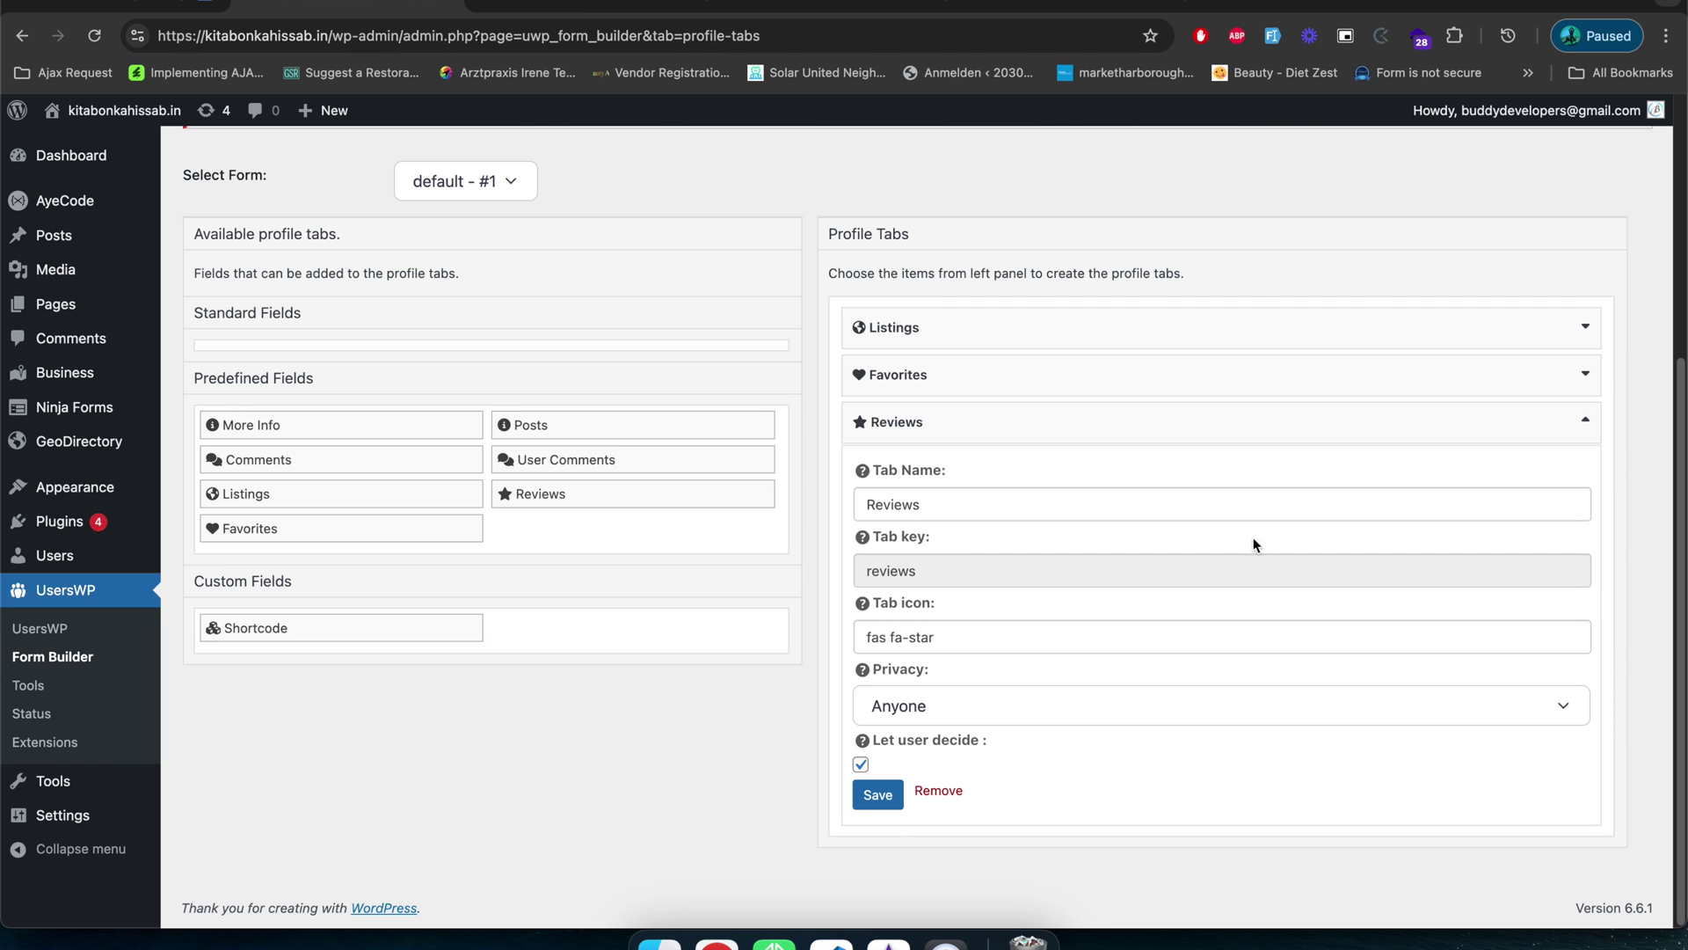
left_click(888, 794)
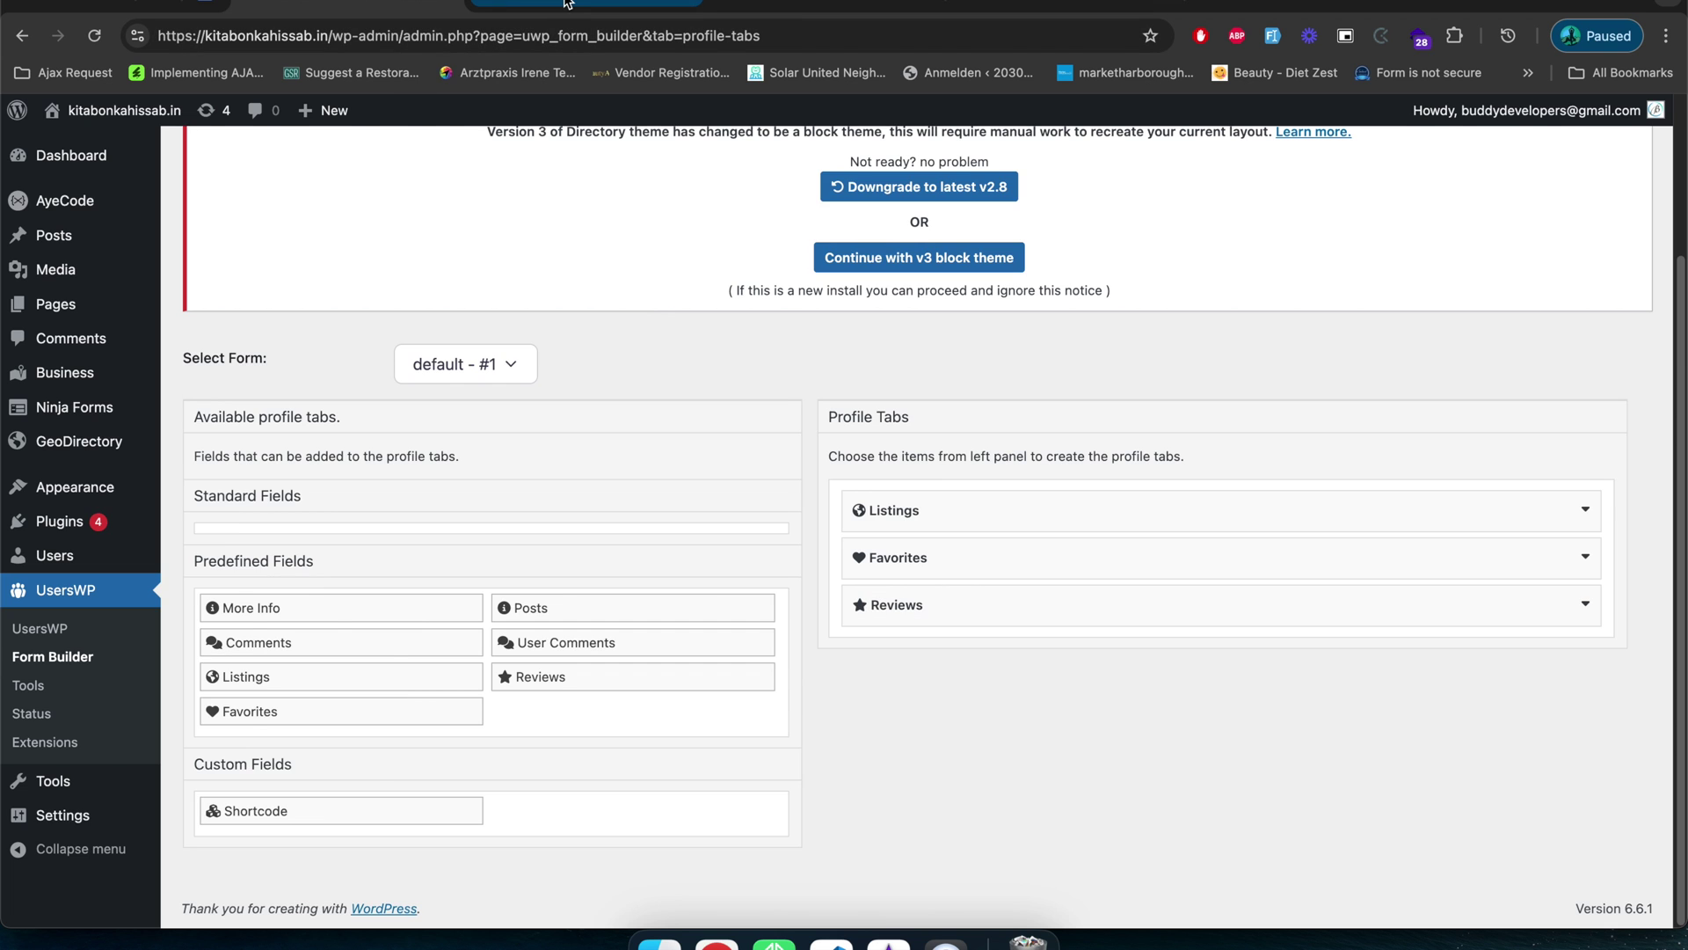
left_click(567, 4)
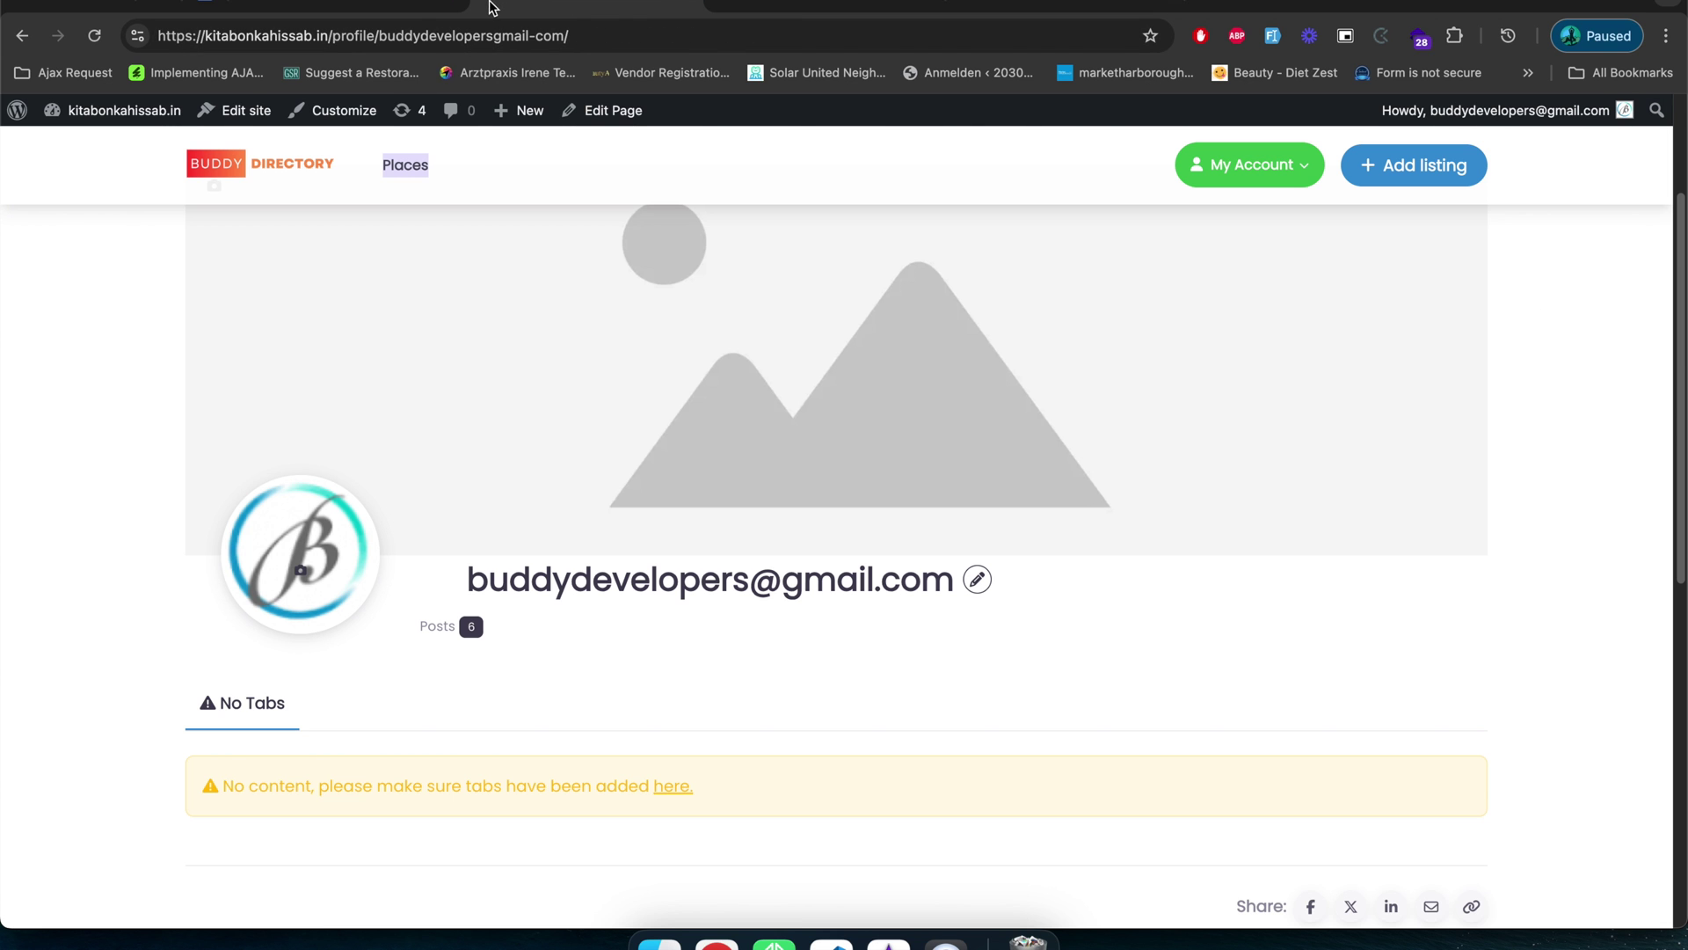
Reload the frontend profile and browse the new Listings, Favorites and Reviews tabs with business cards.
left_click(98, 40)
scroll(668, 352, "down", 5)
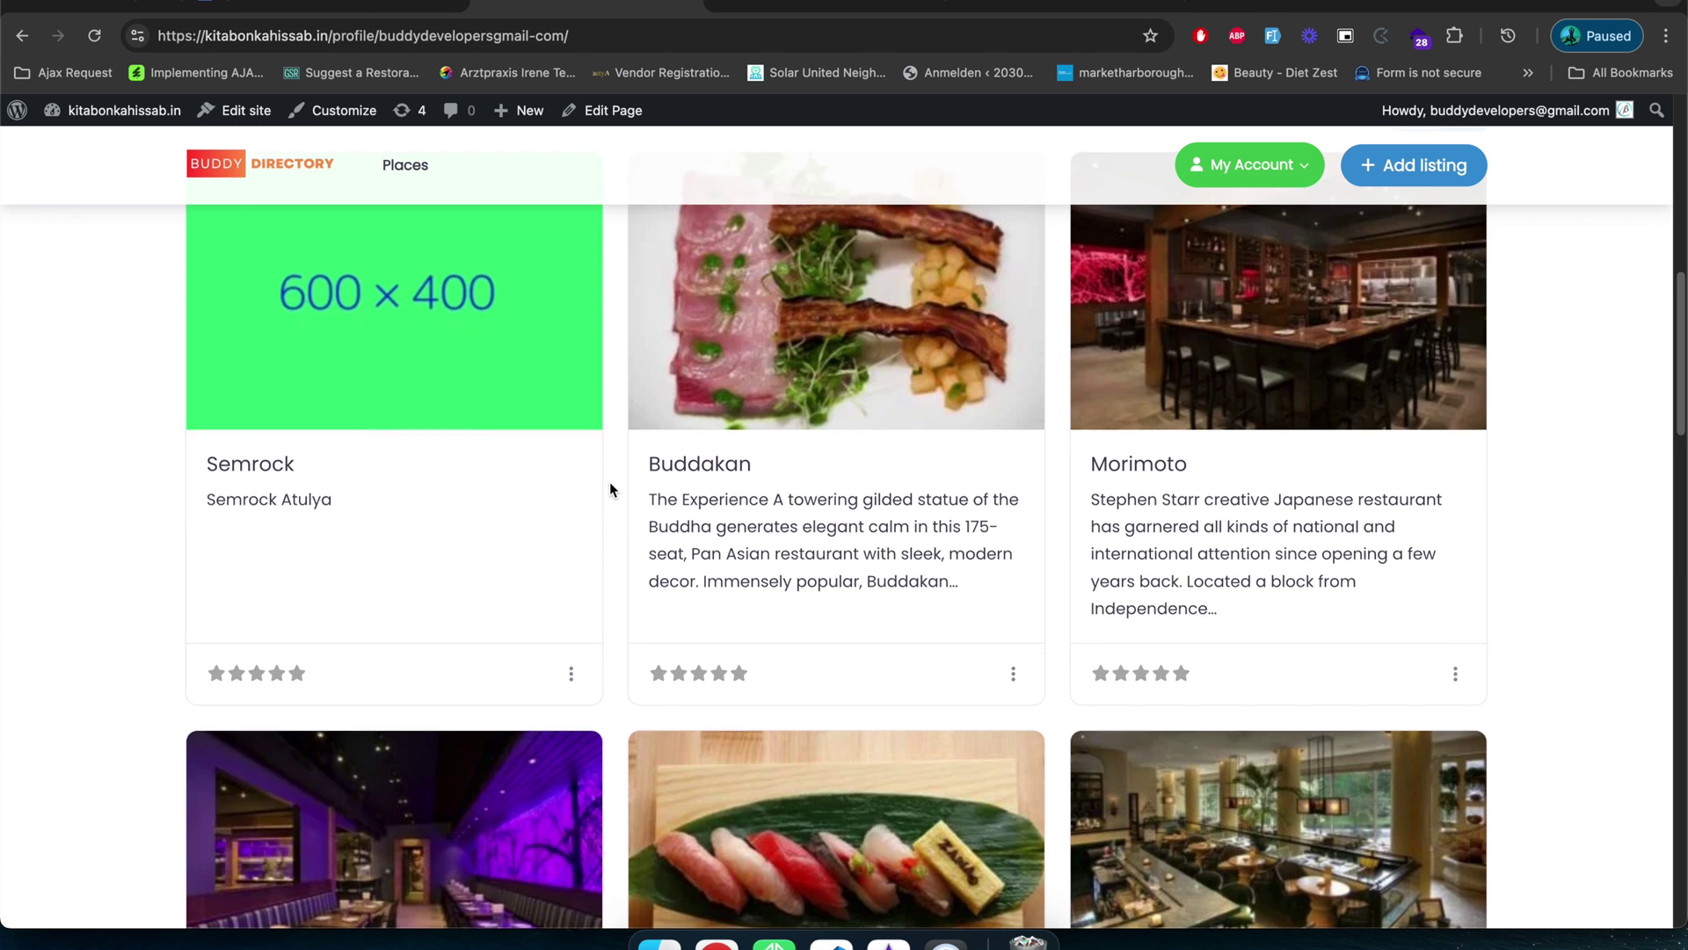
scroll(610, 486, "up", 3)
scroll(263, 464, "down", 15)
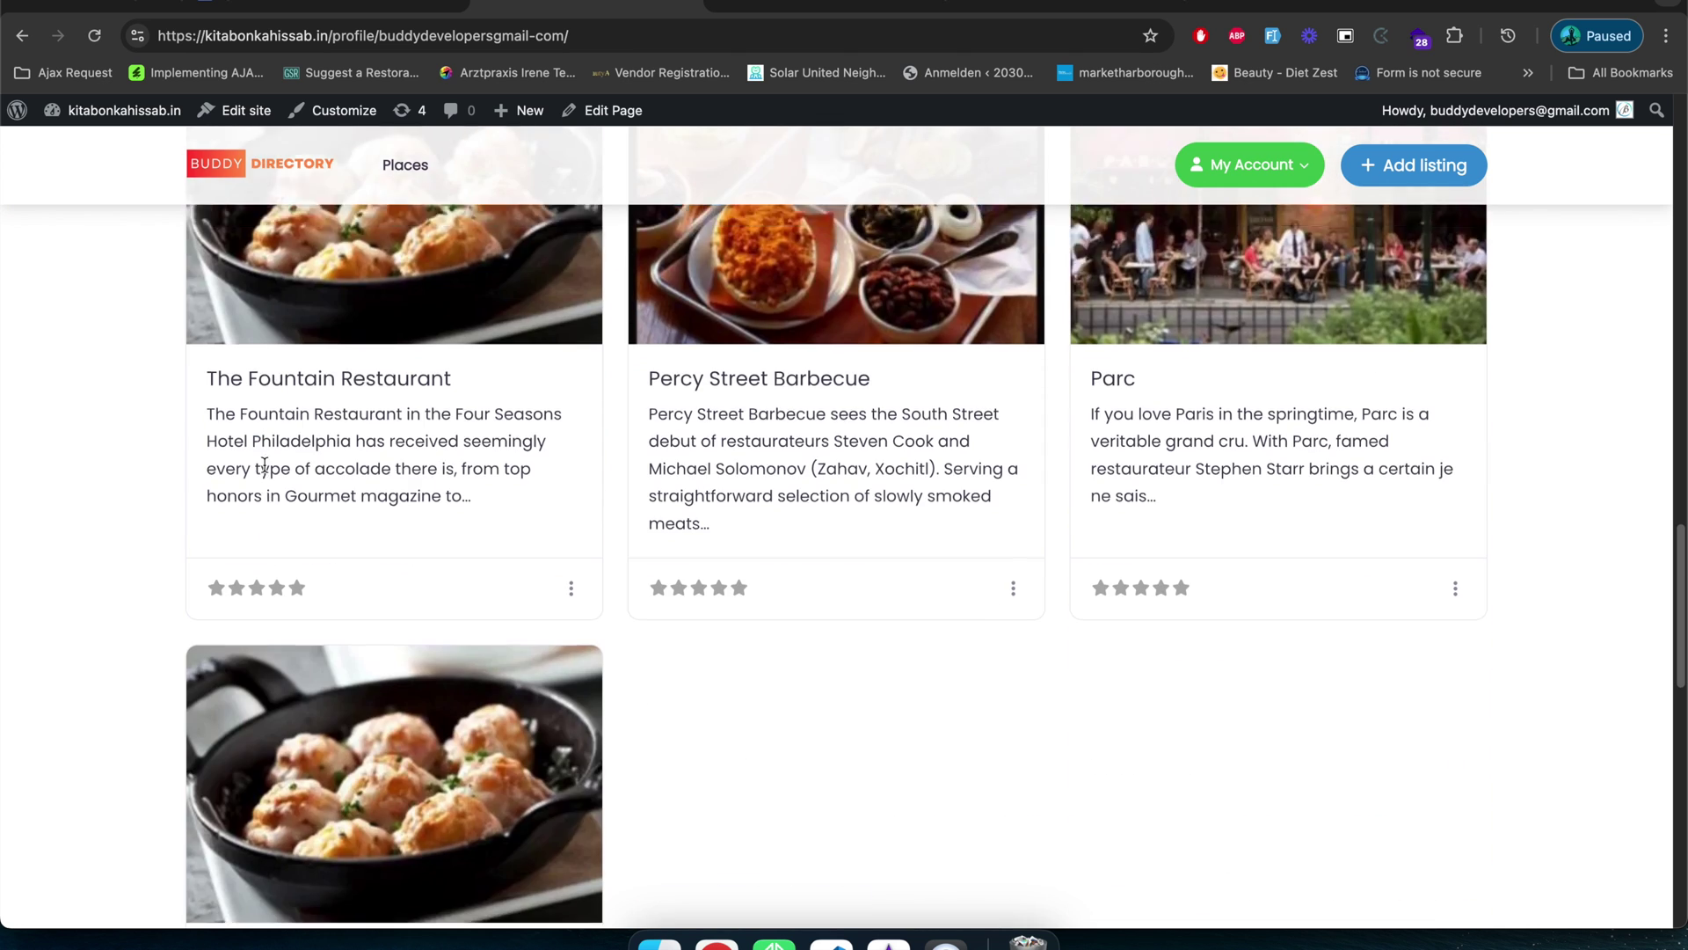
scroll(265, 462, "up", 12)
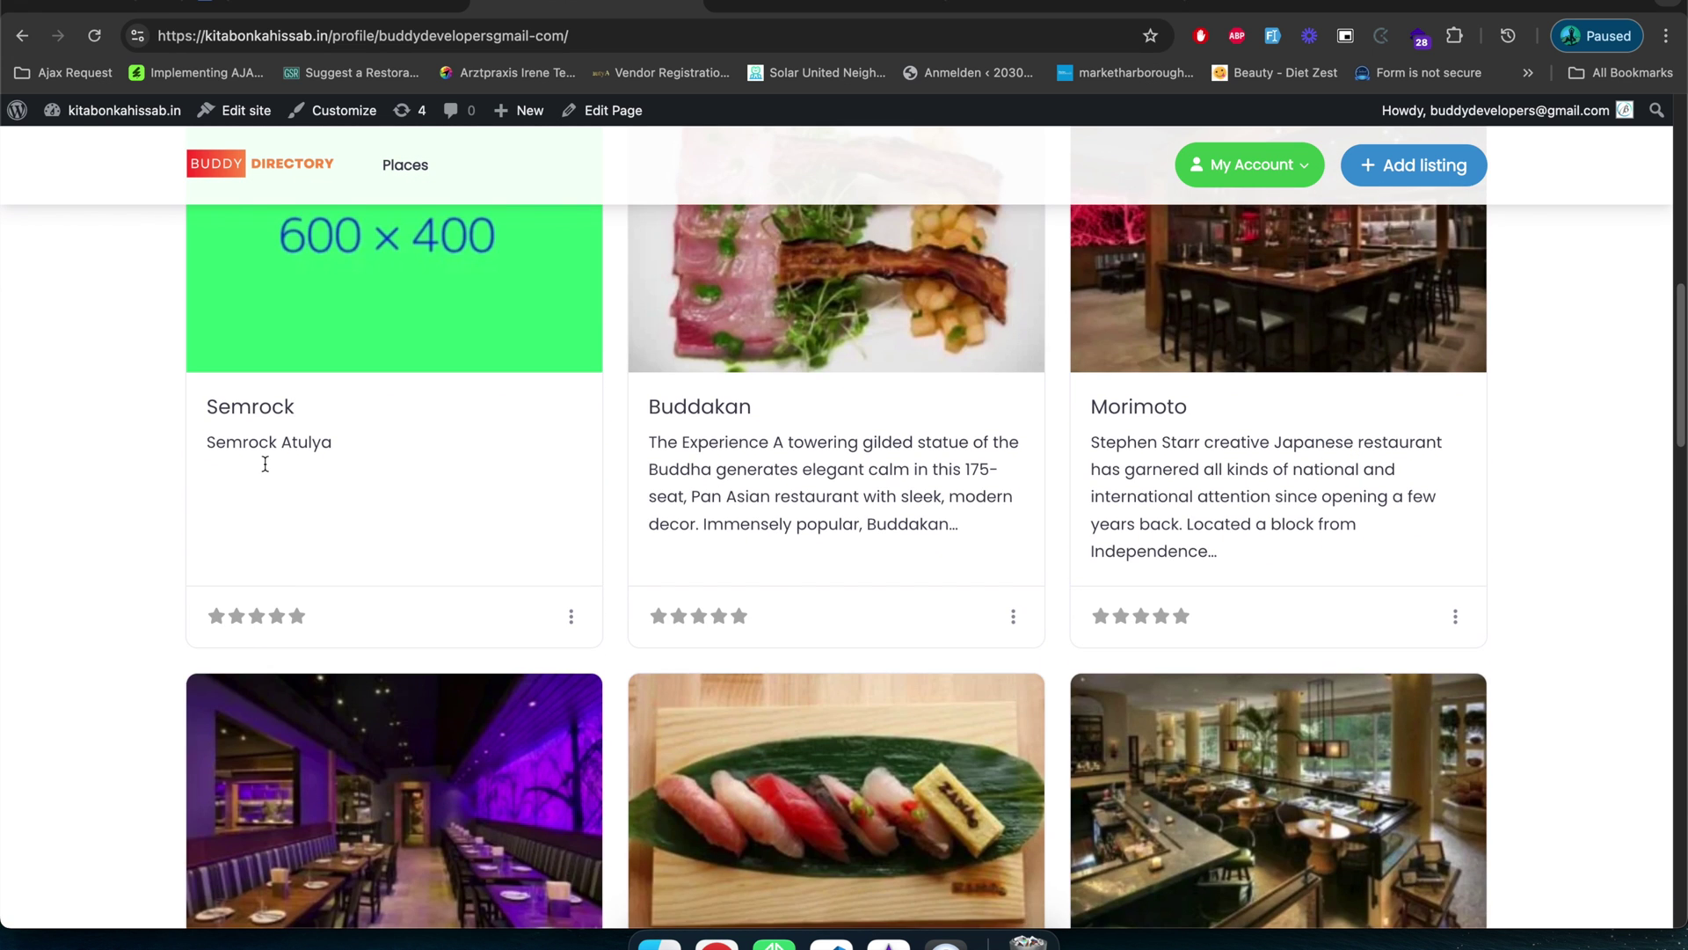
scroll(266, 464, "up", 1)
scroll(281, 438, "up", 5)
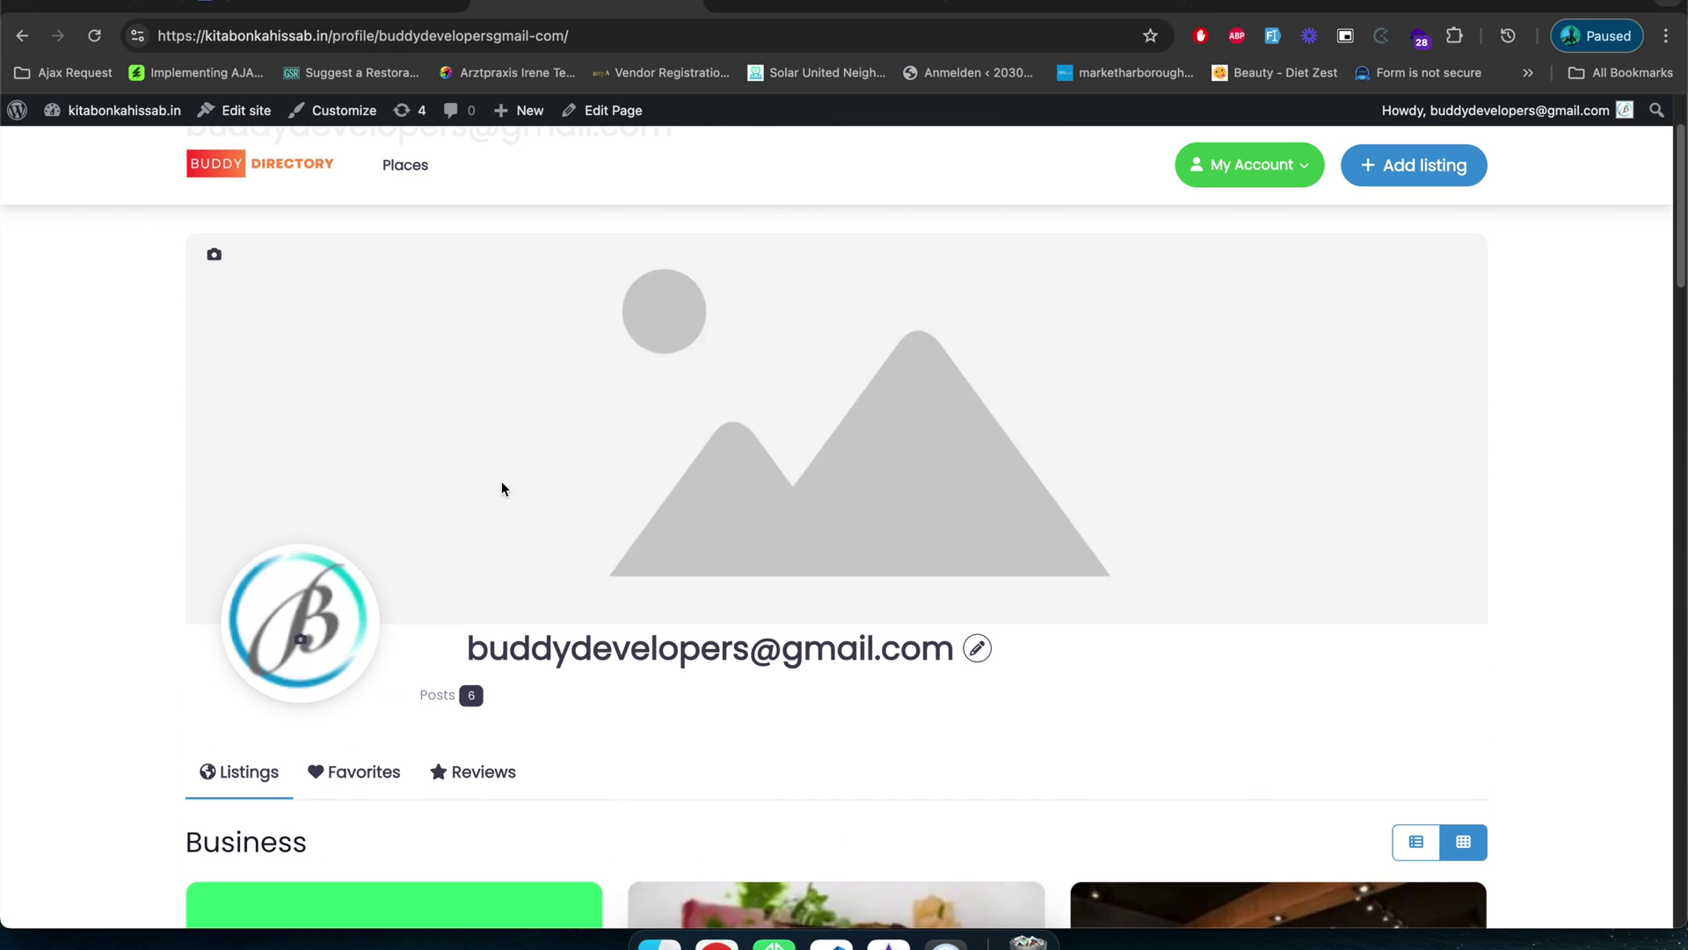
scroll(795, 747, "down", 8)
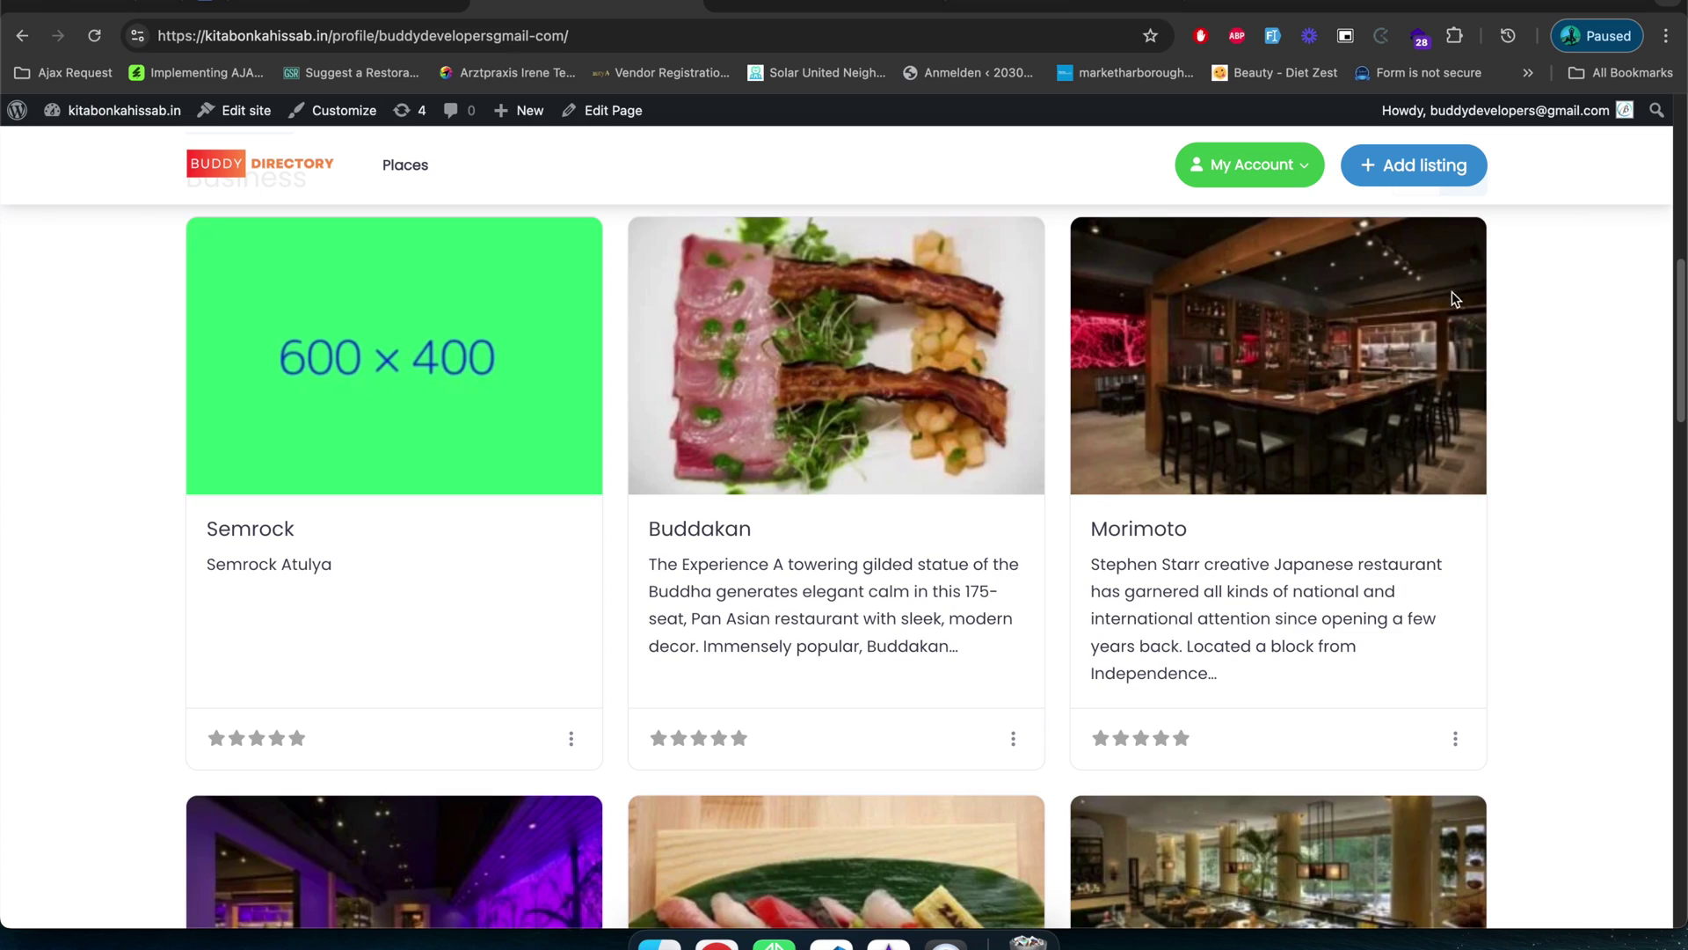
scroll(804, 813, "down", 15)
scroll(804, 819, "down", 3)
scroll(769, 810, "up", 12)
scroll(704, 799, "down", 5)
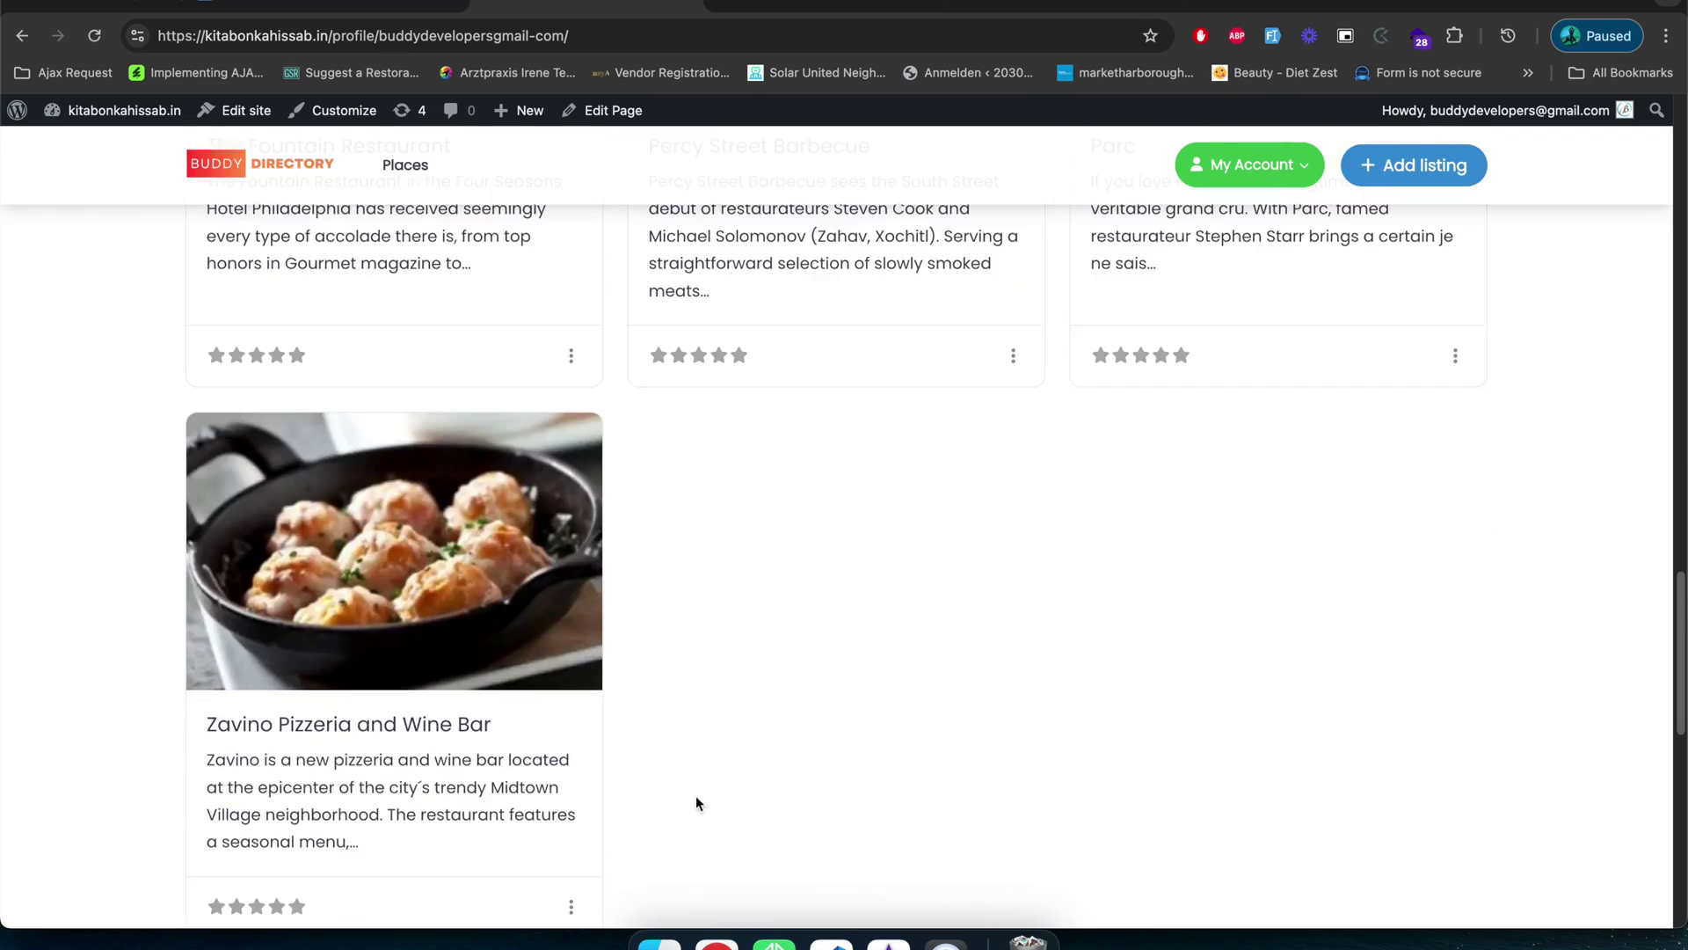
scroll(696, 803, "up", 20)
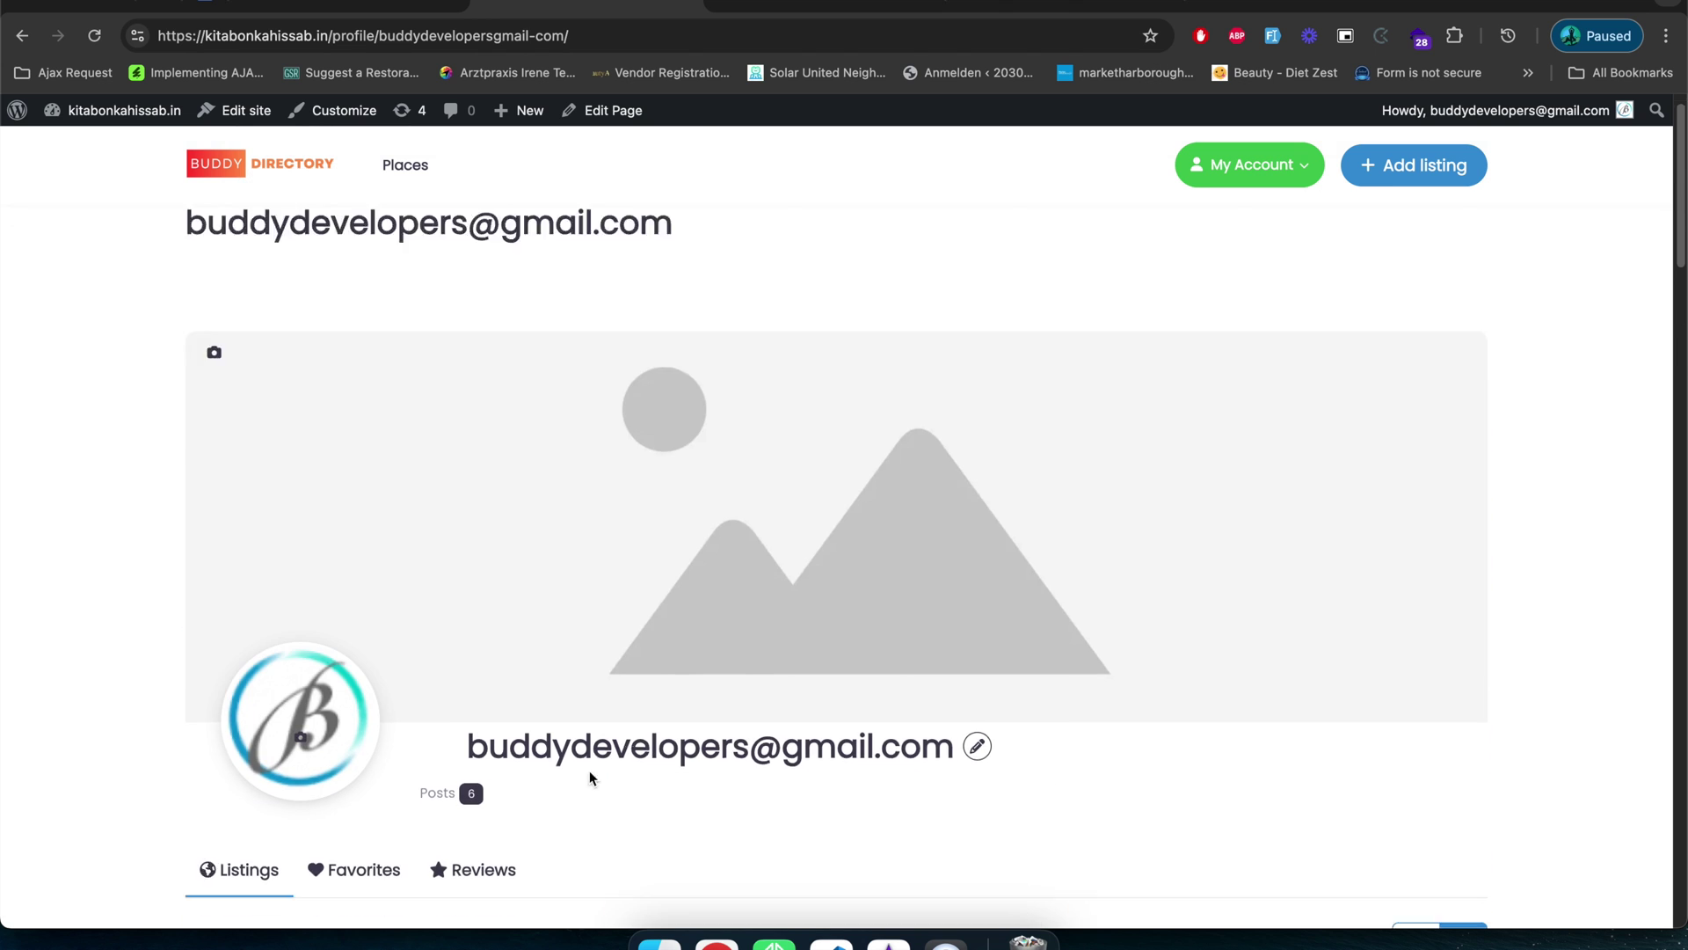
scroll(591, 778, "down", 2)
left_click(359, 725)
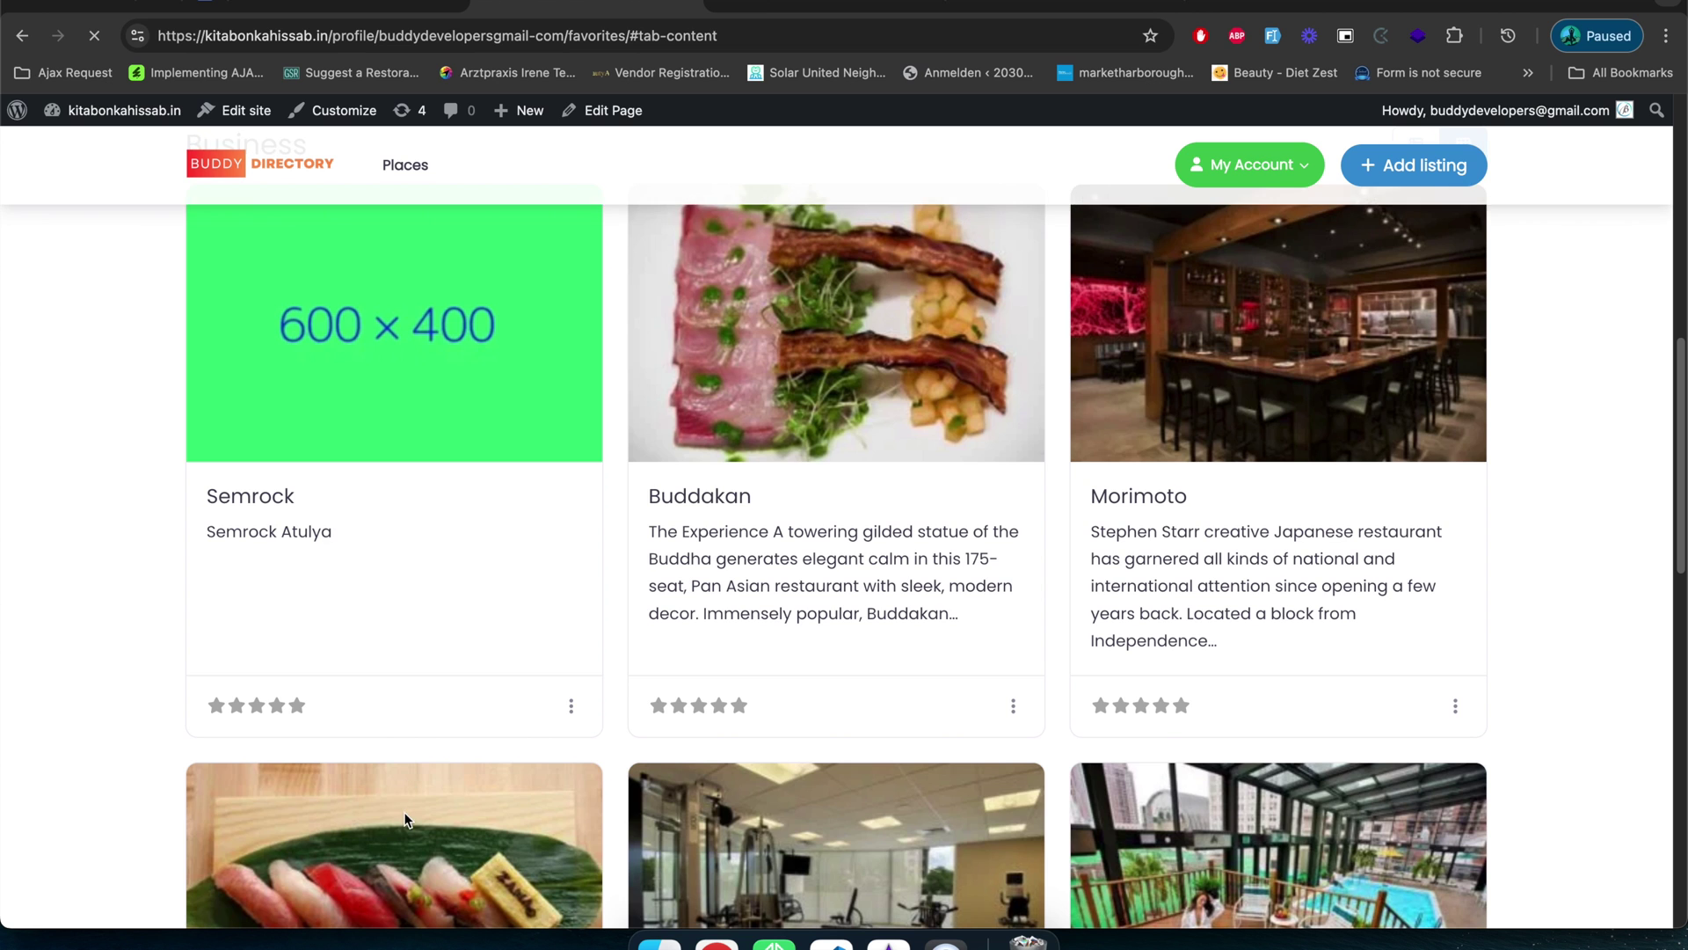
Browse the Favorites grid of saved businesses such as Semrock and Buddakan.
scroll(405, 819, "down", 10)
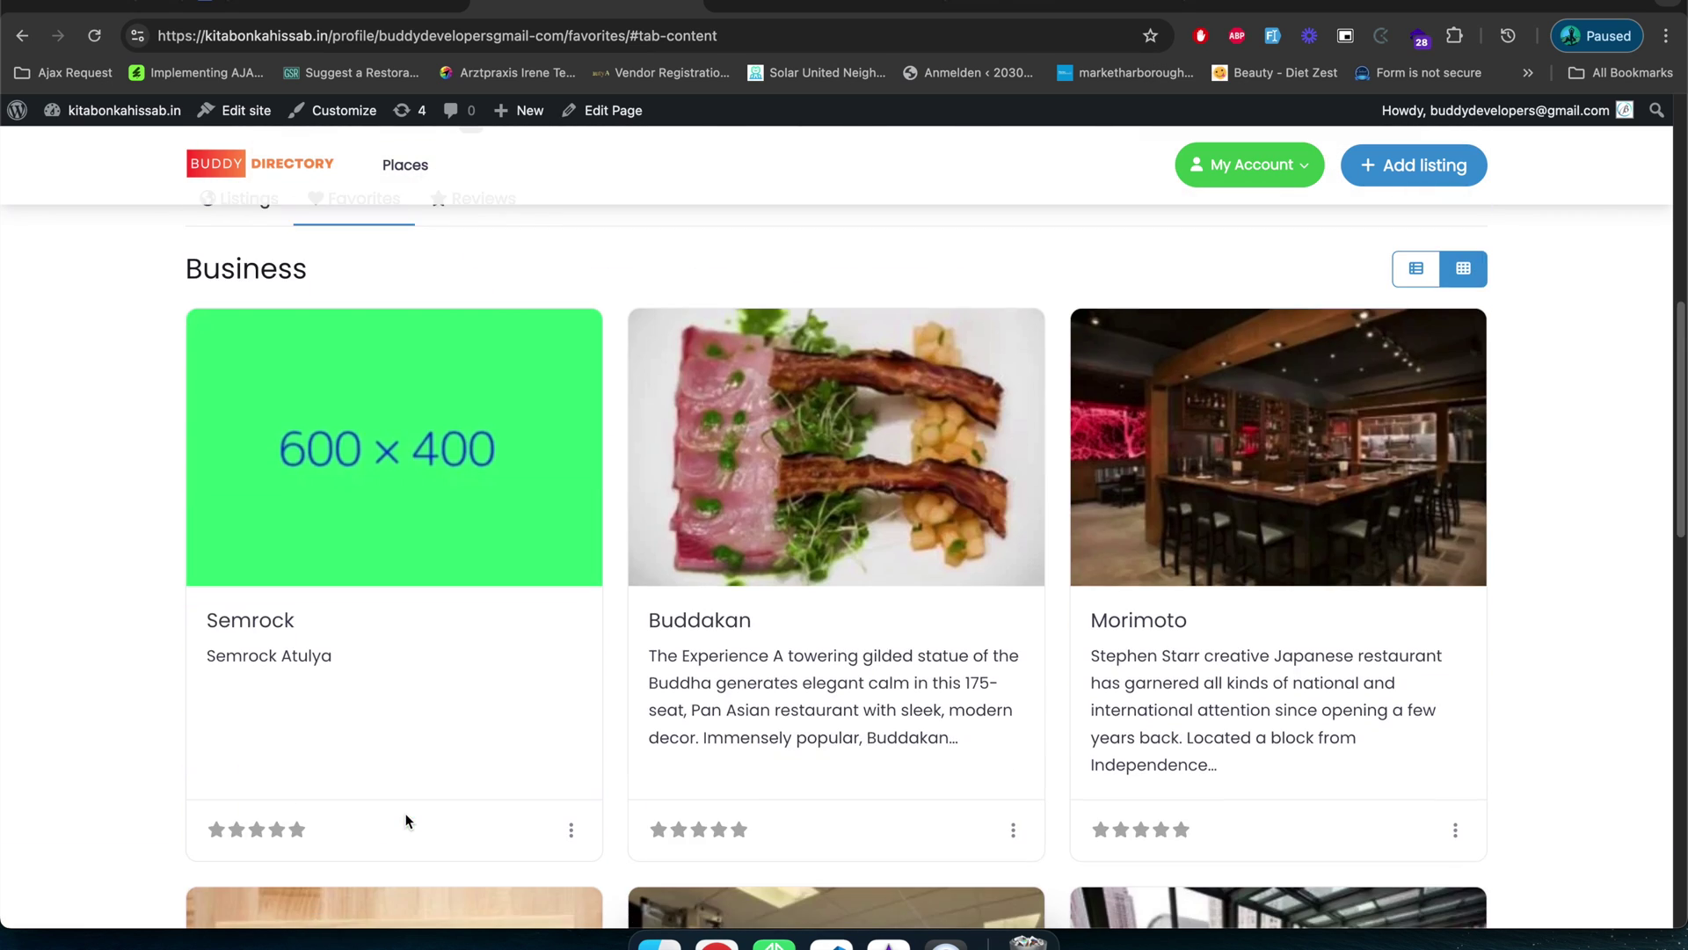
scroll(405, 820, "up", 10)
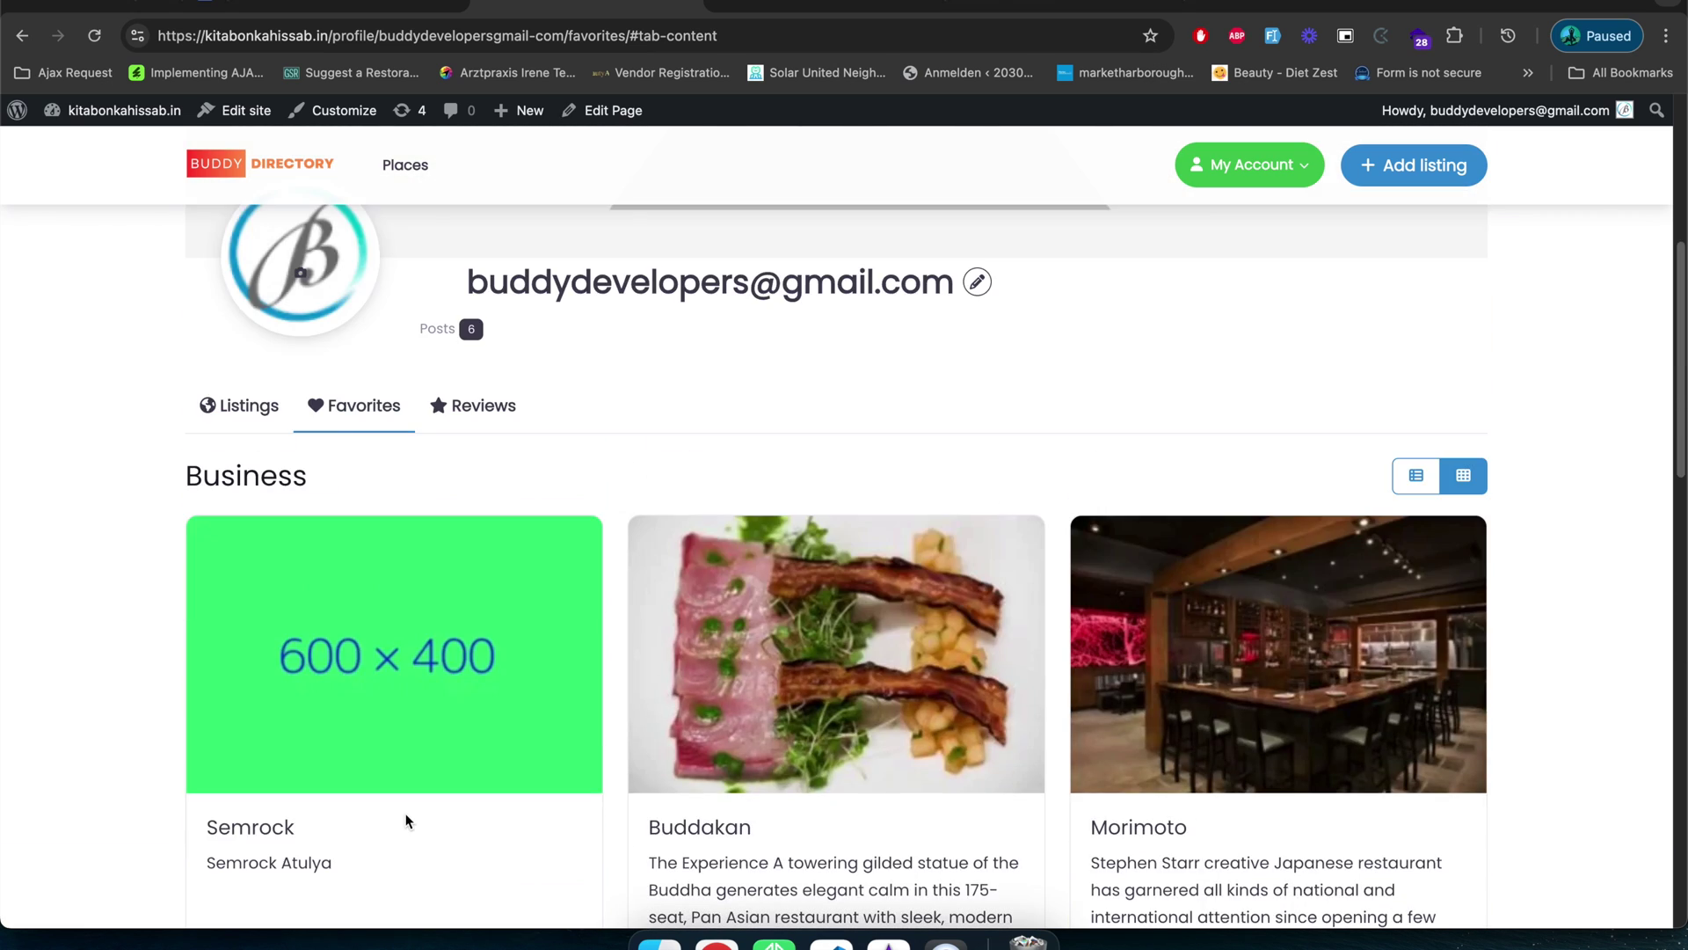
scroll(405, 819, "down", 2)
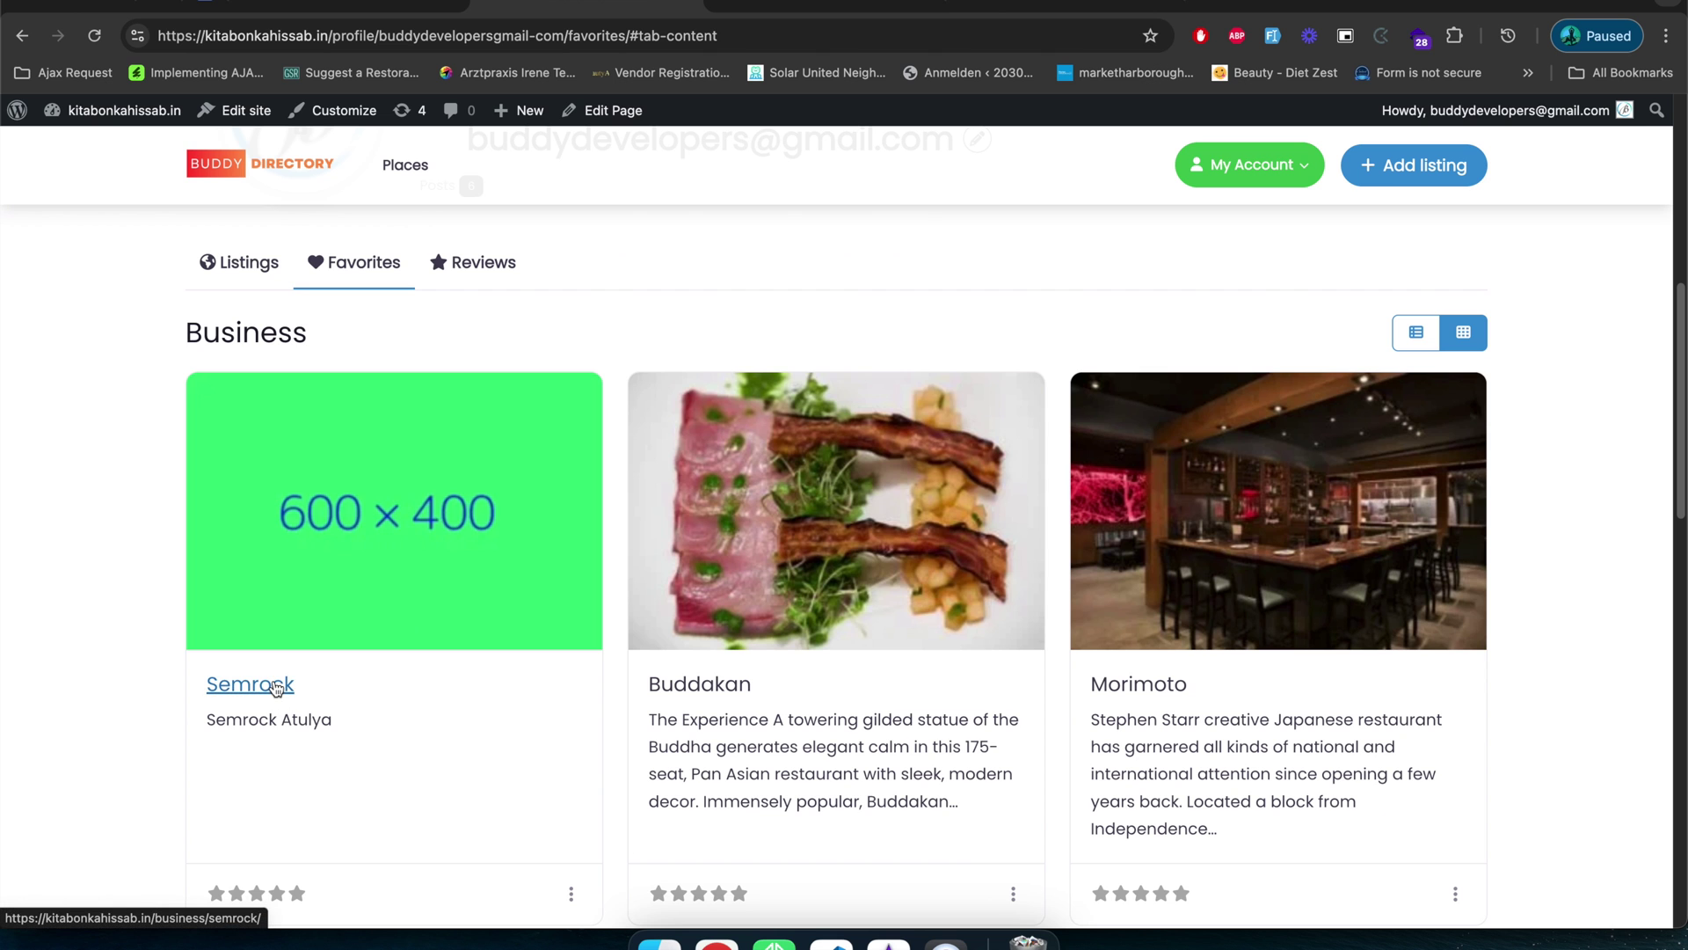
scroll(331, 789, "down", 8)
scroll(331, 790, "up", 7)
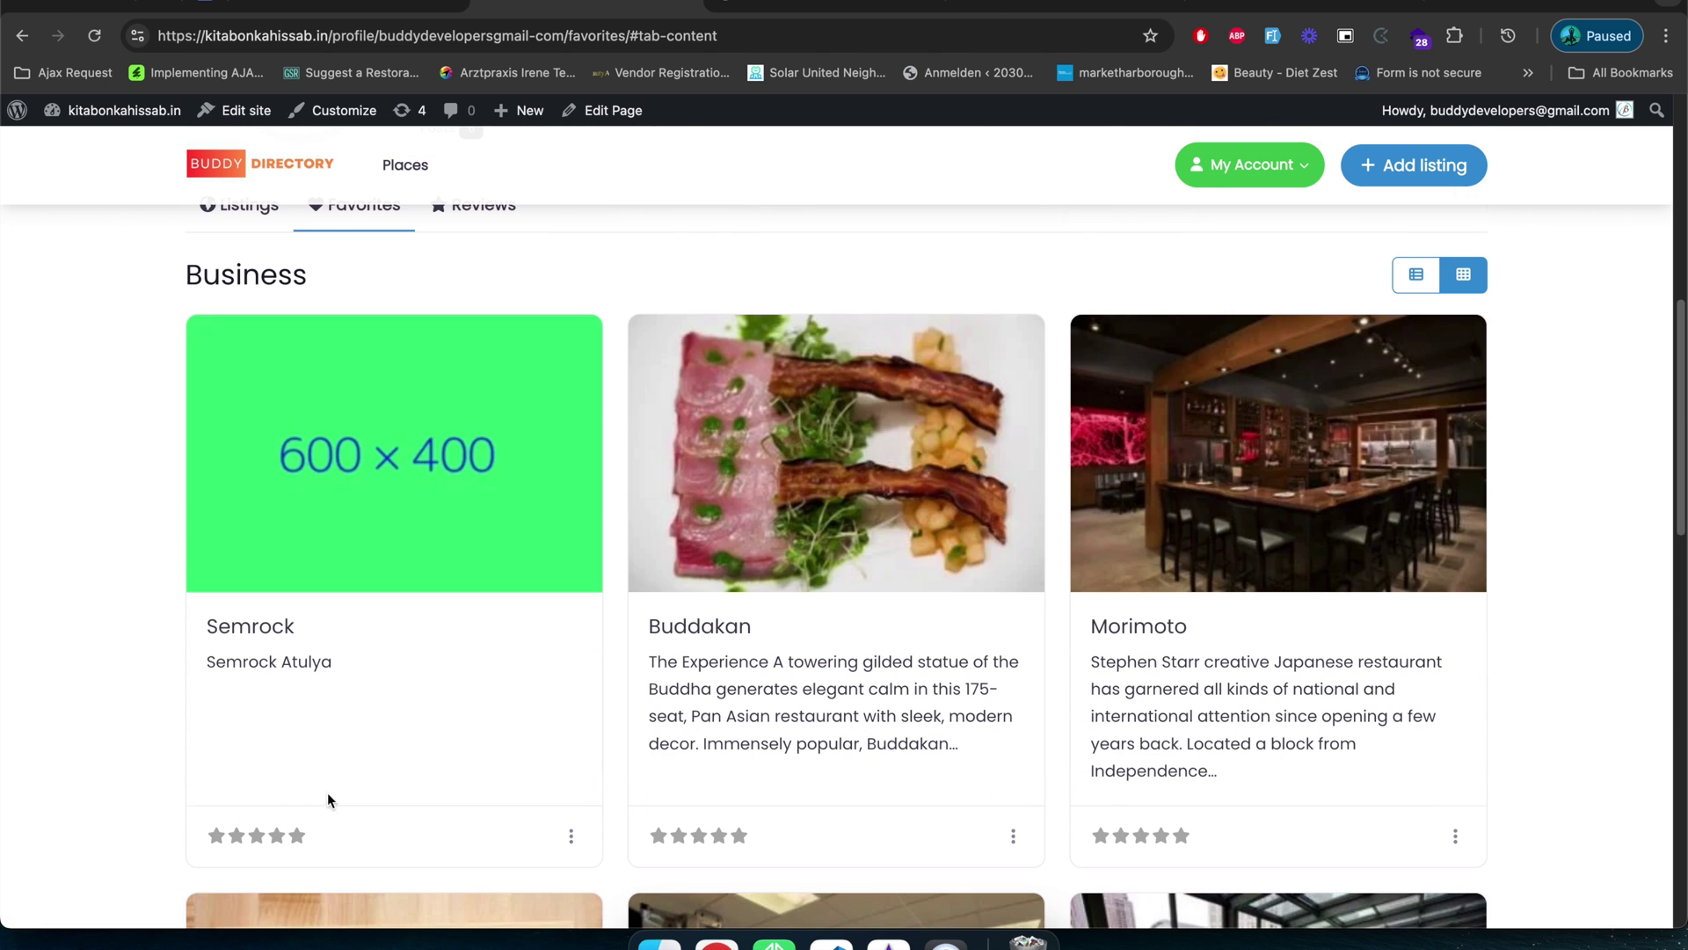
Unfavorite Semrock and reload the Favorites list to confirm it starts with Buddakan.
left_click(791, 7)
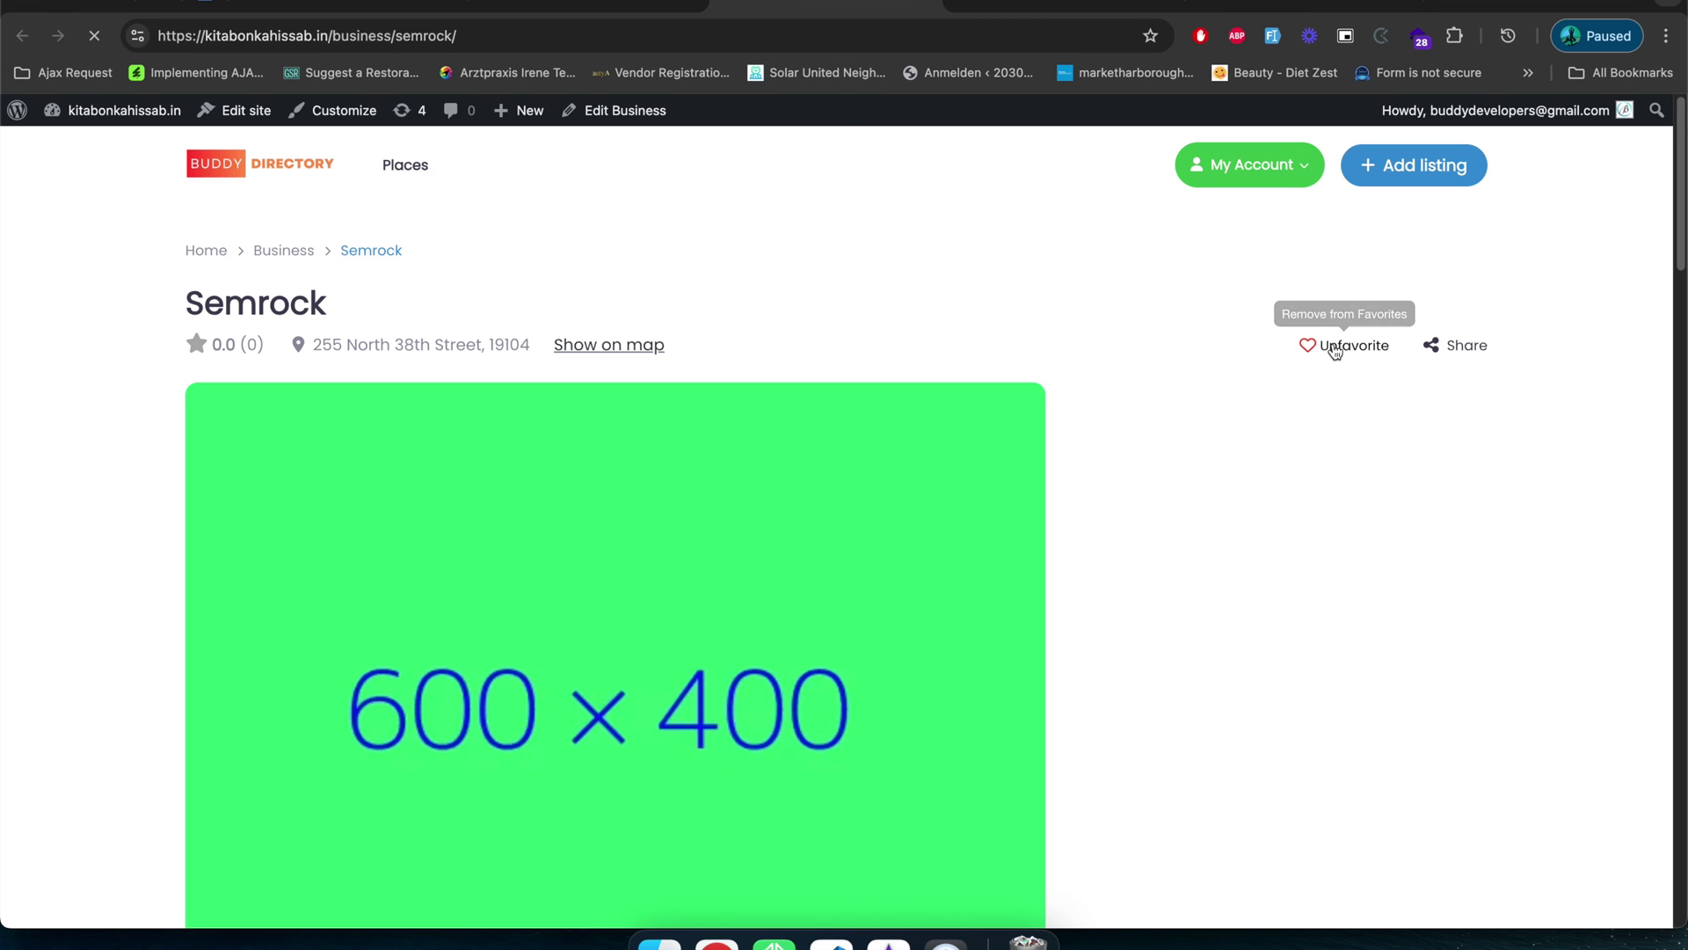
left_click(1326, 350)
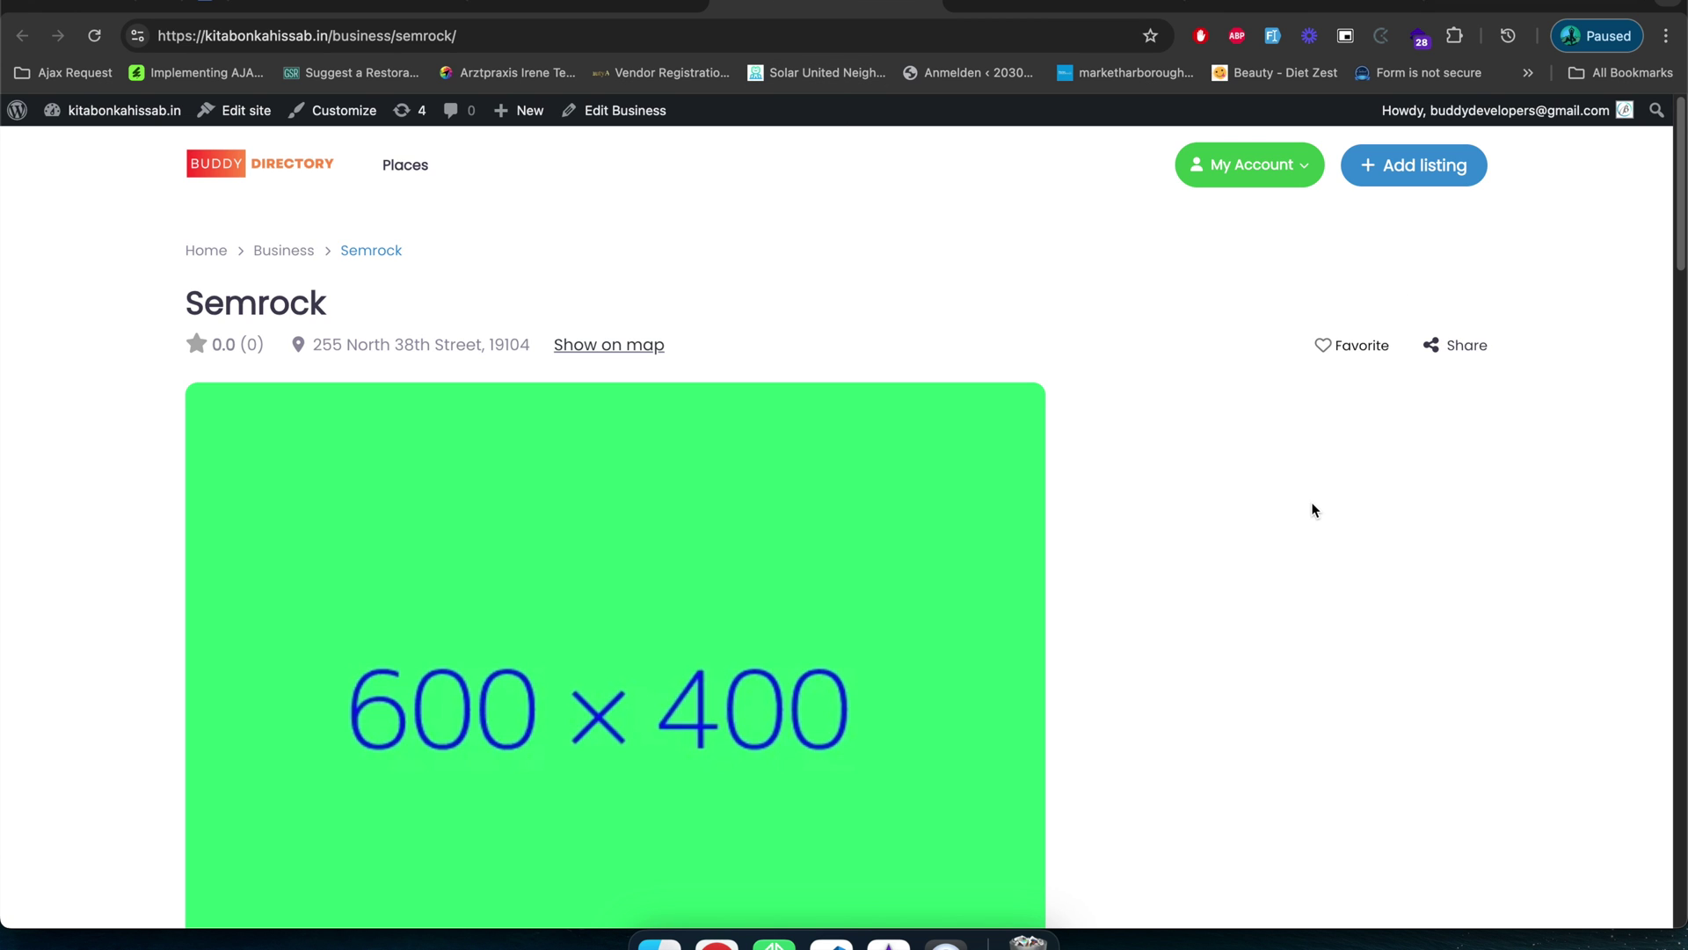
left_click(585, 6)
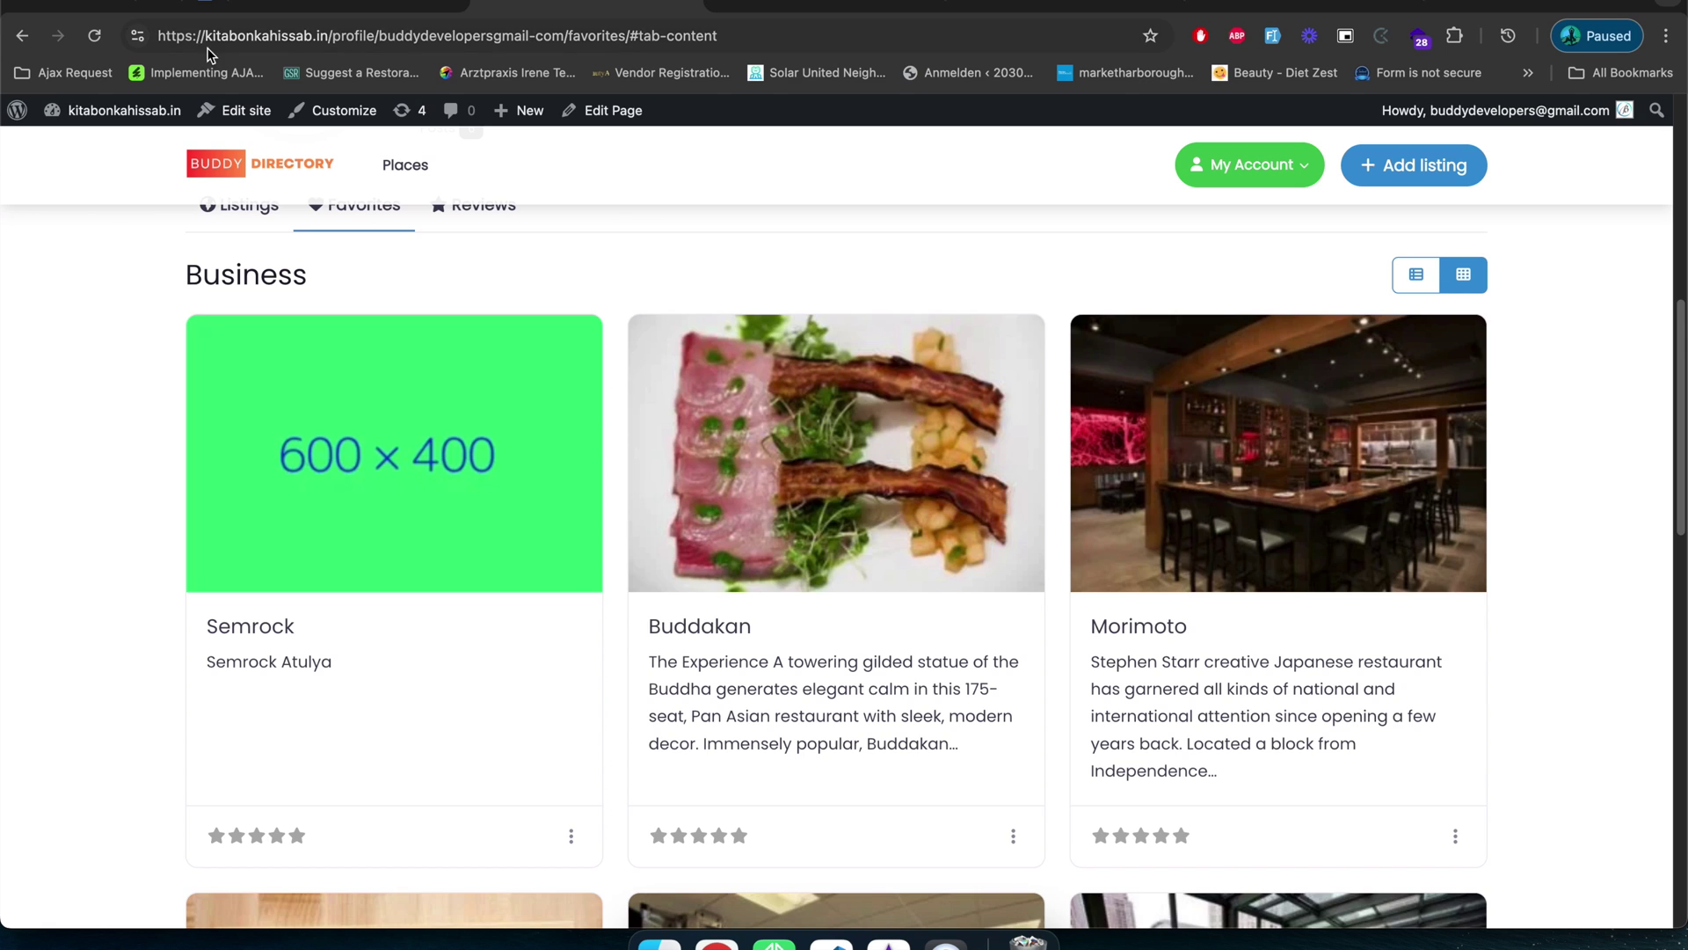
left_click(94, 36)
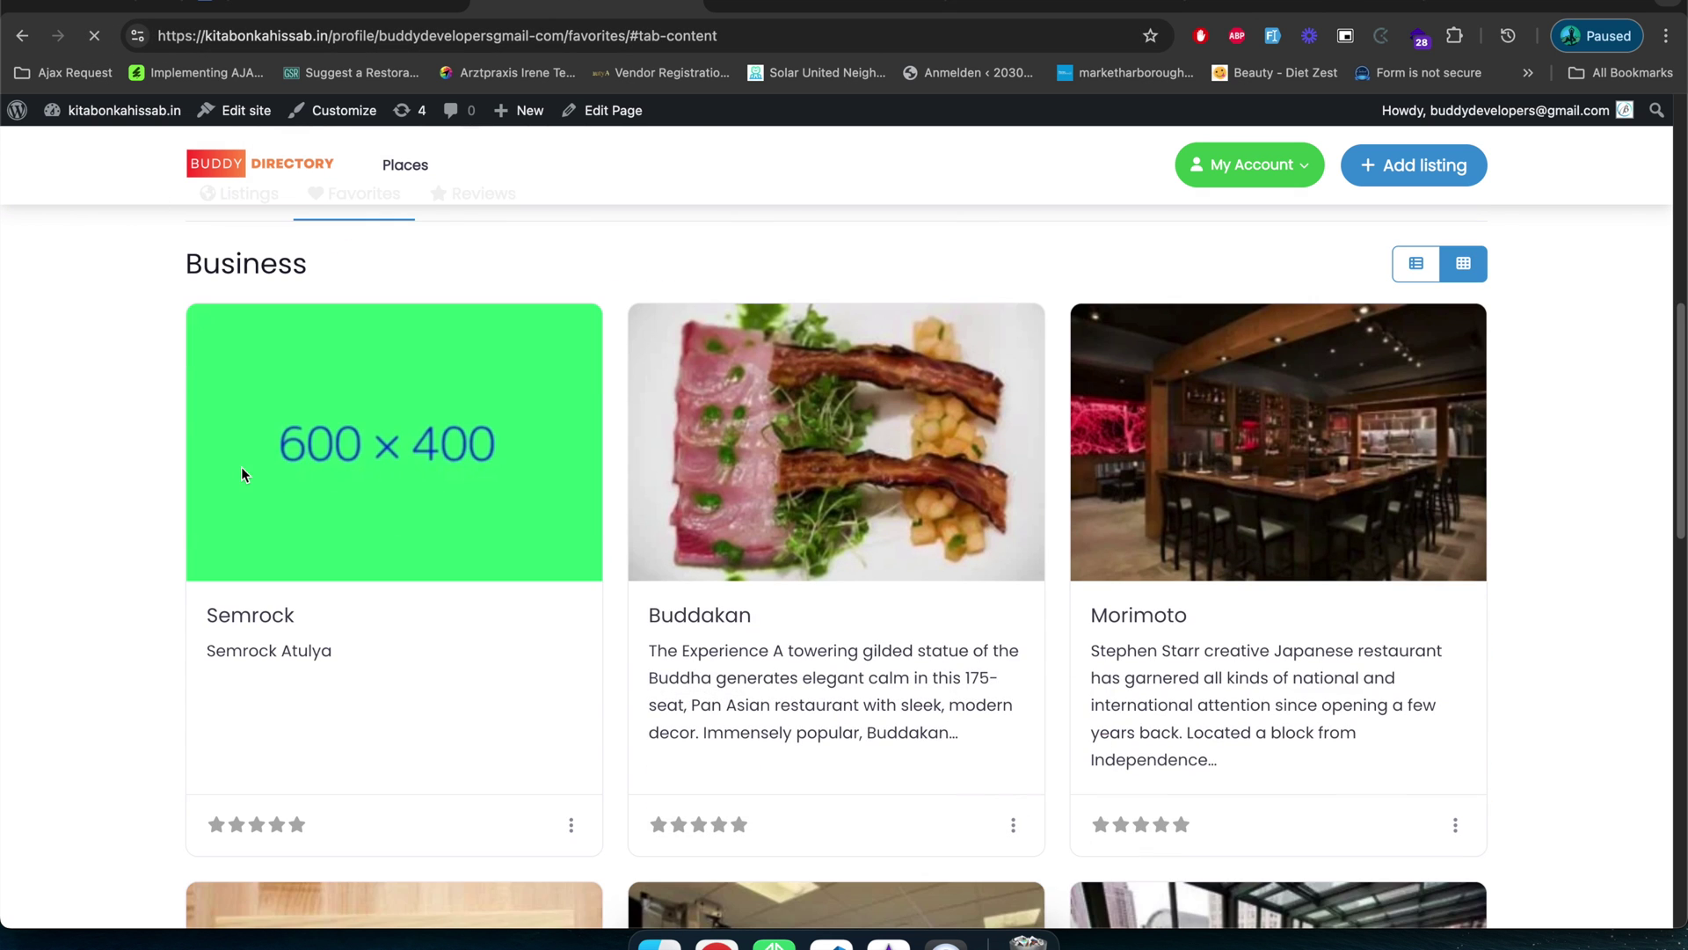
scroll(486, 629, "down", 5)
scroll(482, 625, "up", 5)
scroll(477, 621, "up", 4)
Show the five-star 'Nice' review of Best Western Center City Hotel under the profile's Reviews tab.
left_click(478, 415)
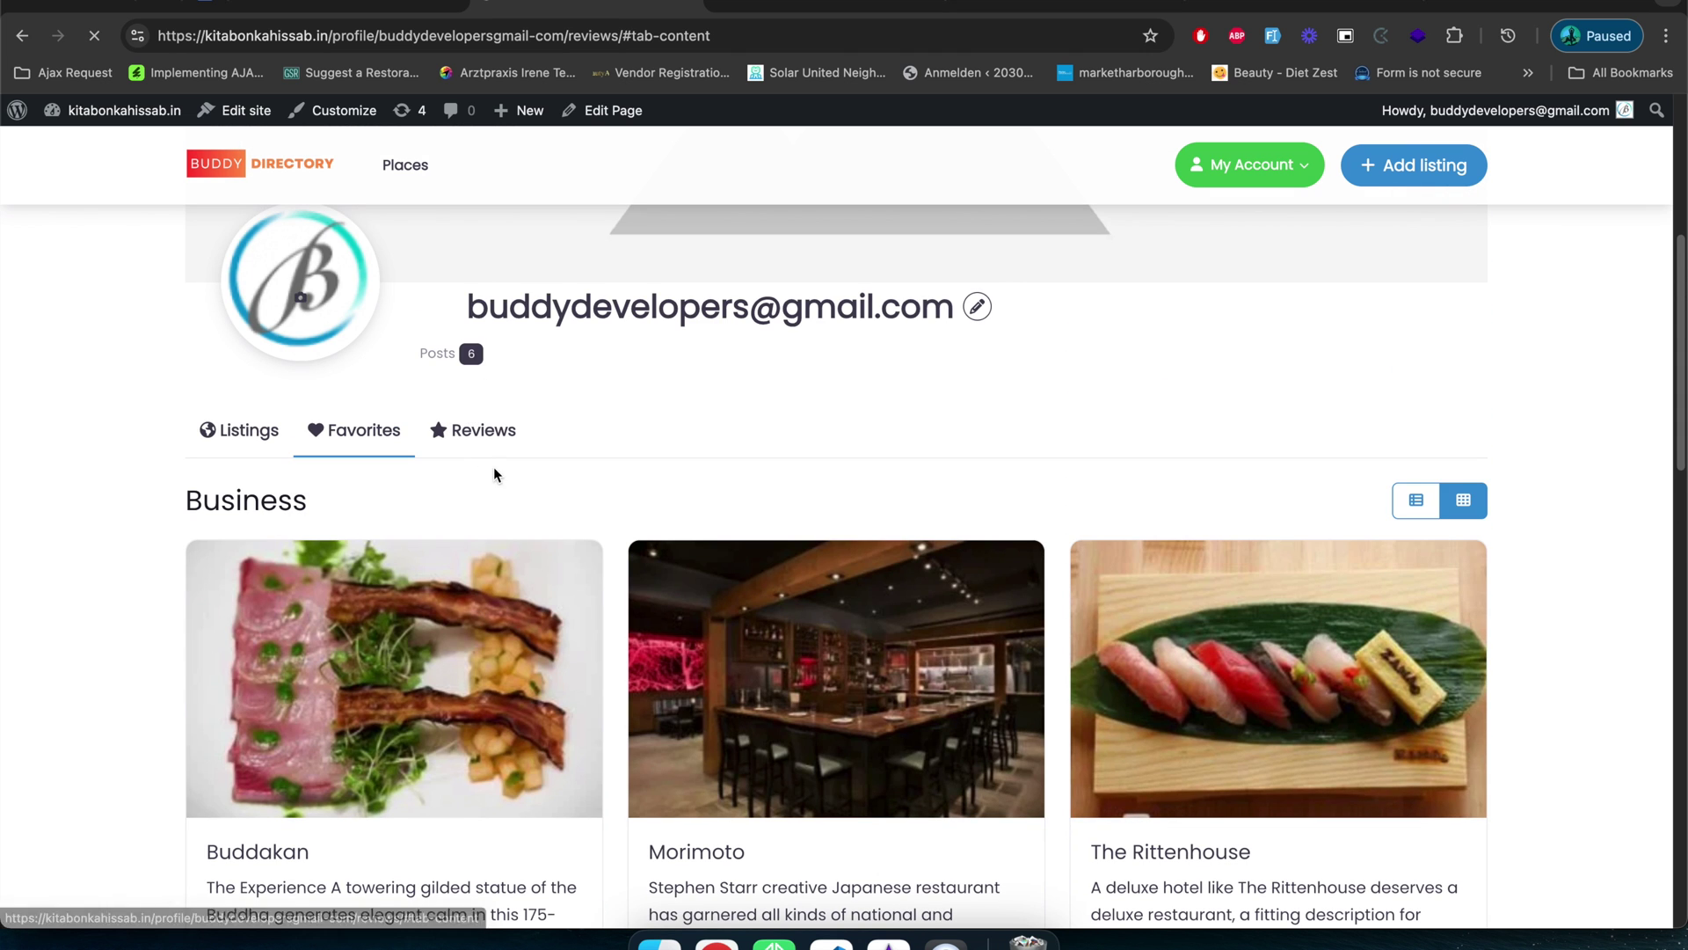
scroll(497, 519, "up", 4)
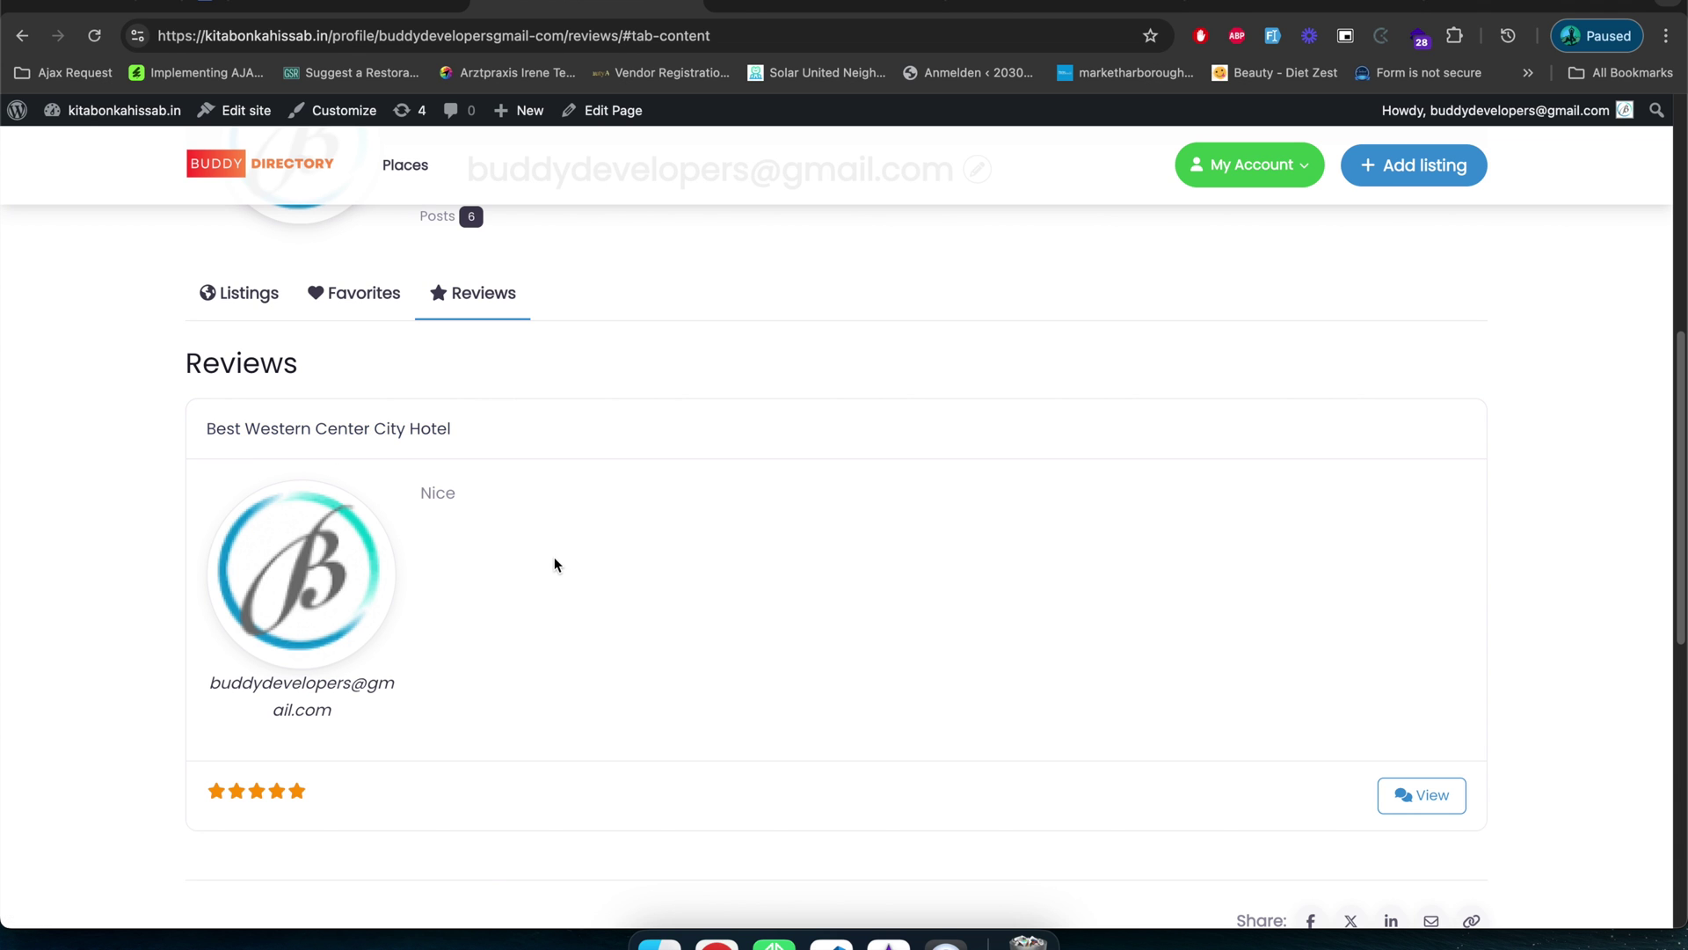
scroll(554, 563, "up", 5)
scroll(554, 558, "down", 4)
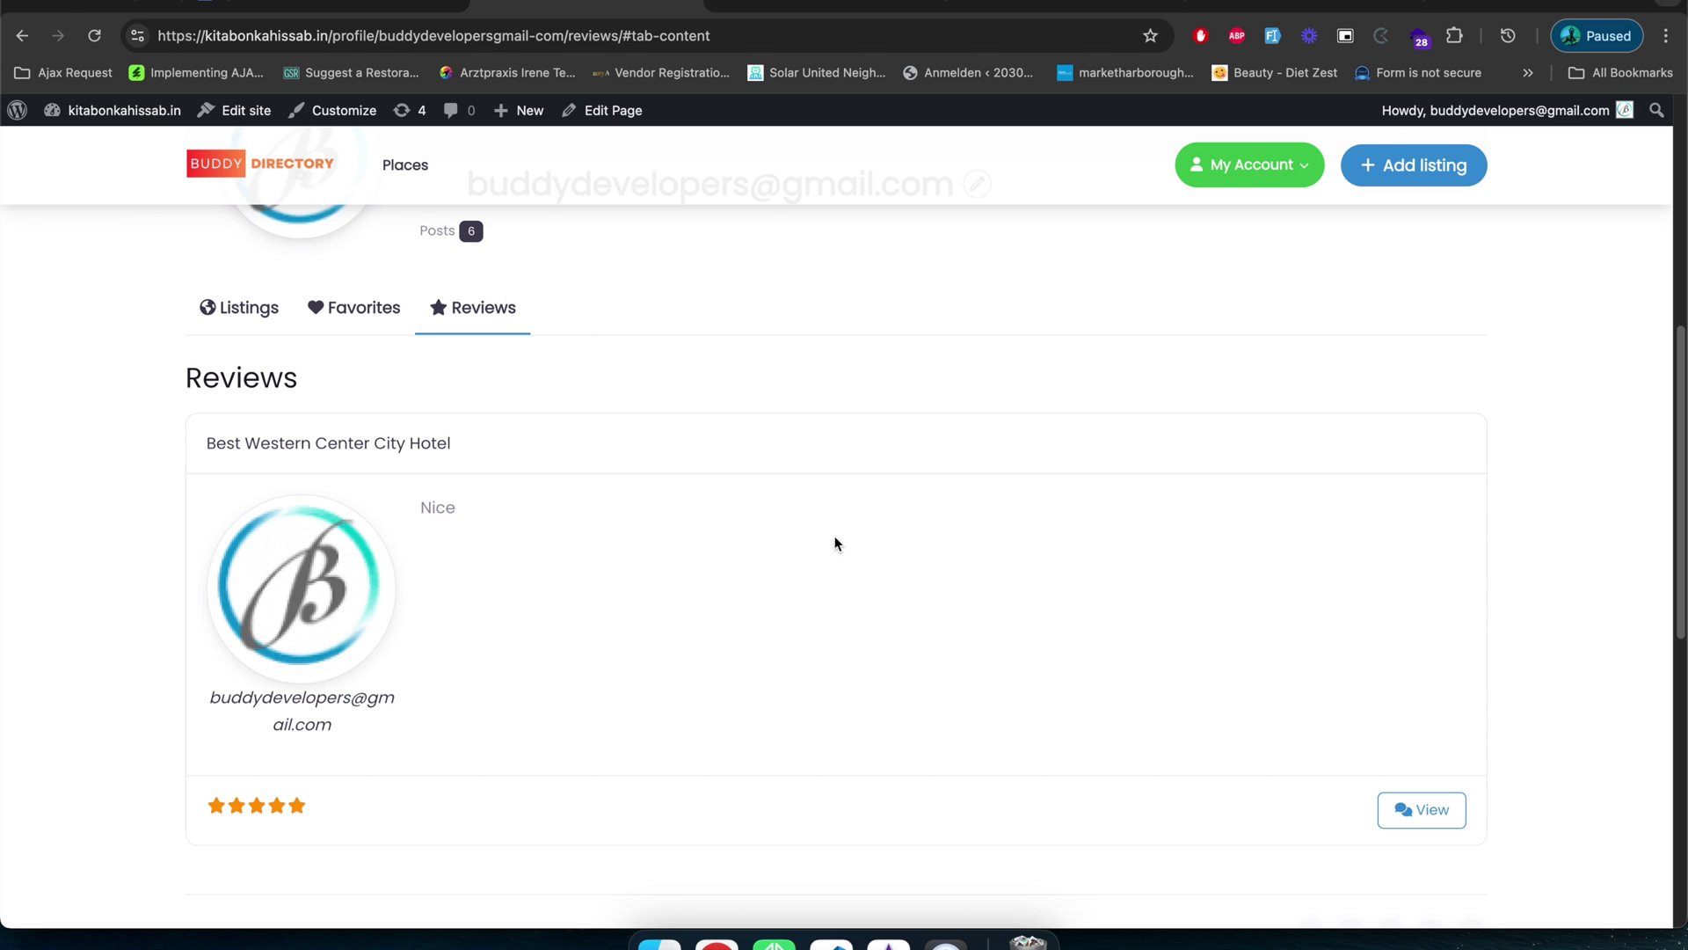
scroll(444, 611, "up", 4)
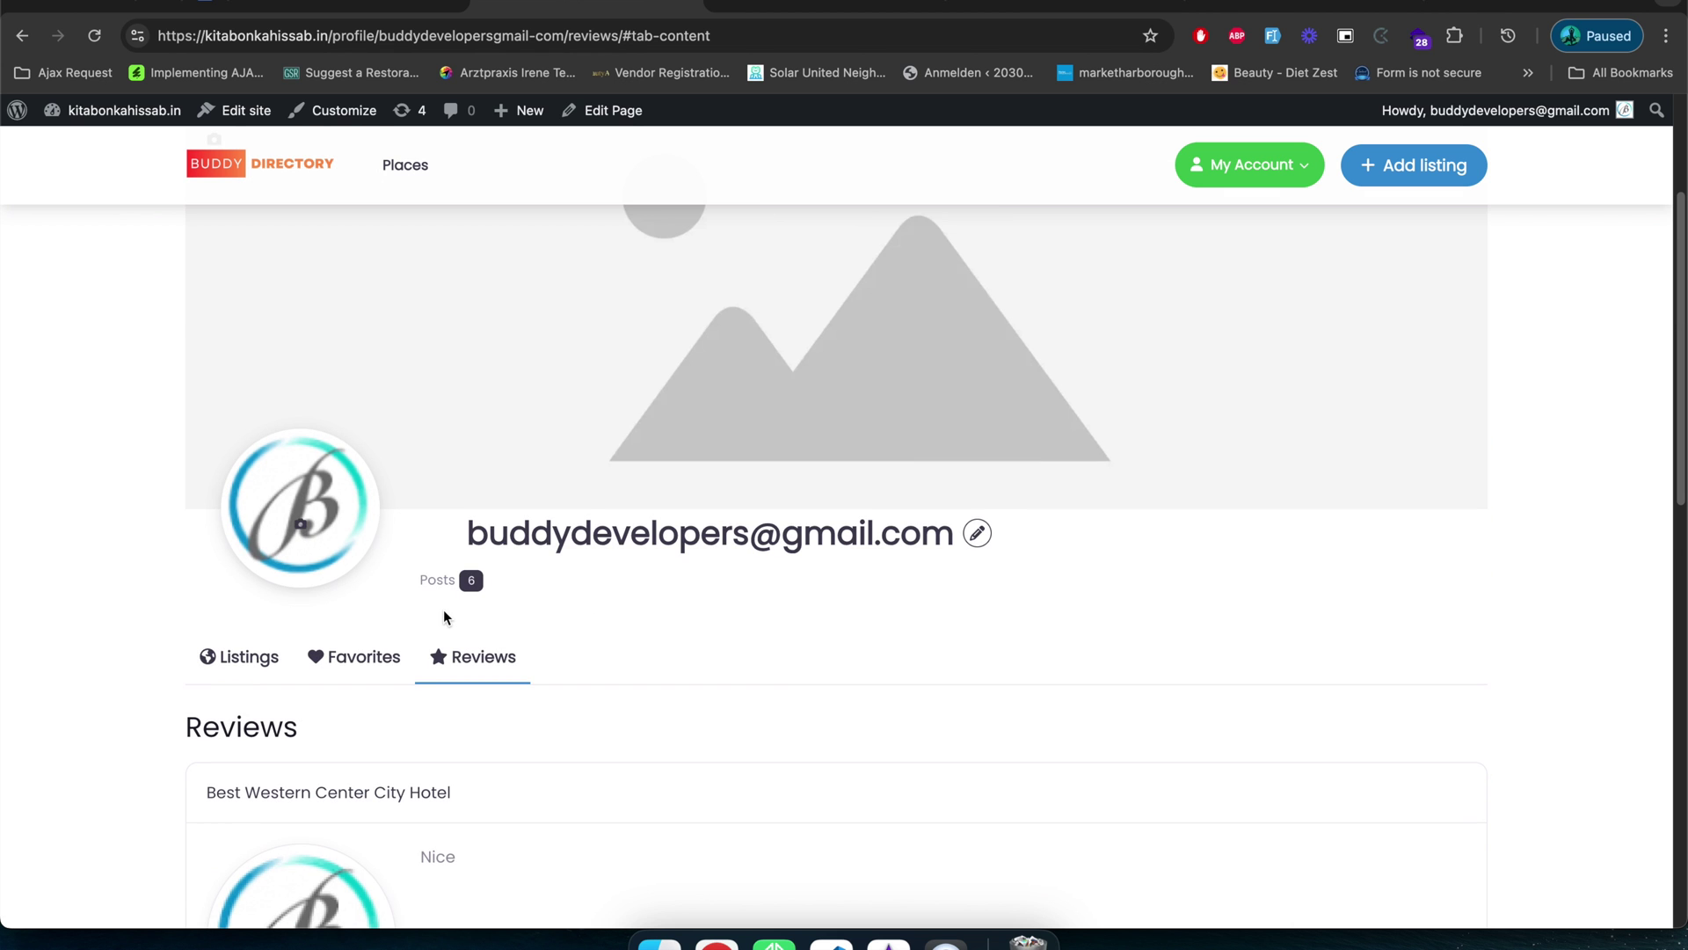
scroll(444, 611, "up", 3)
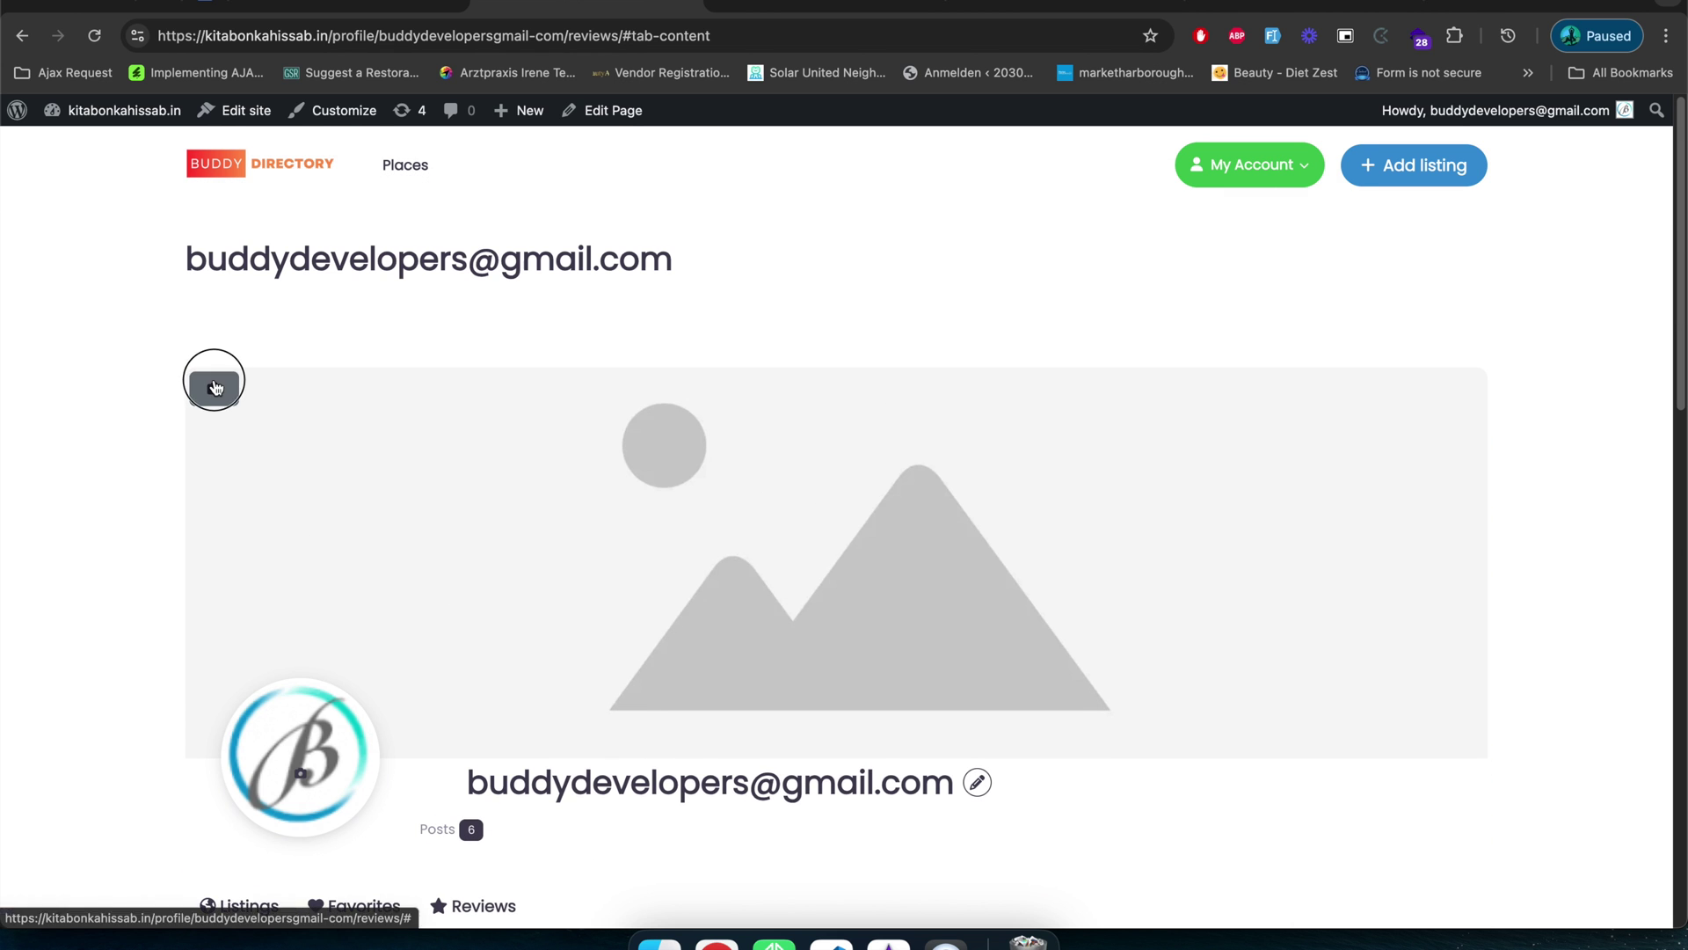
left_click(215, 388)
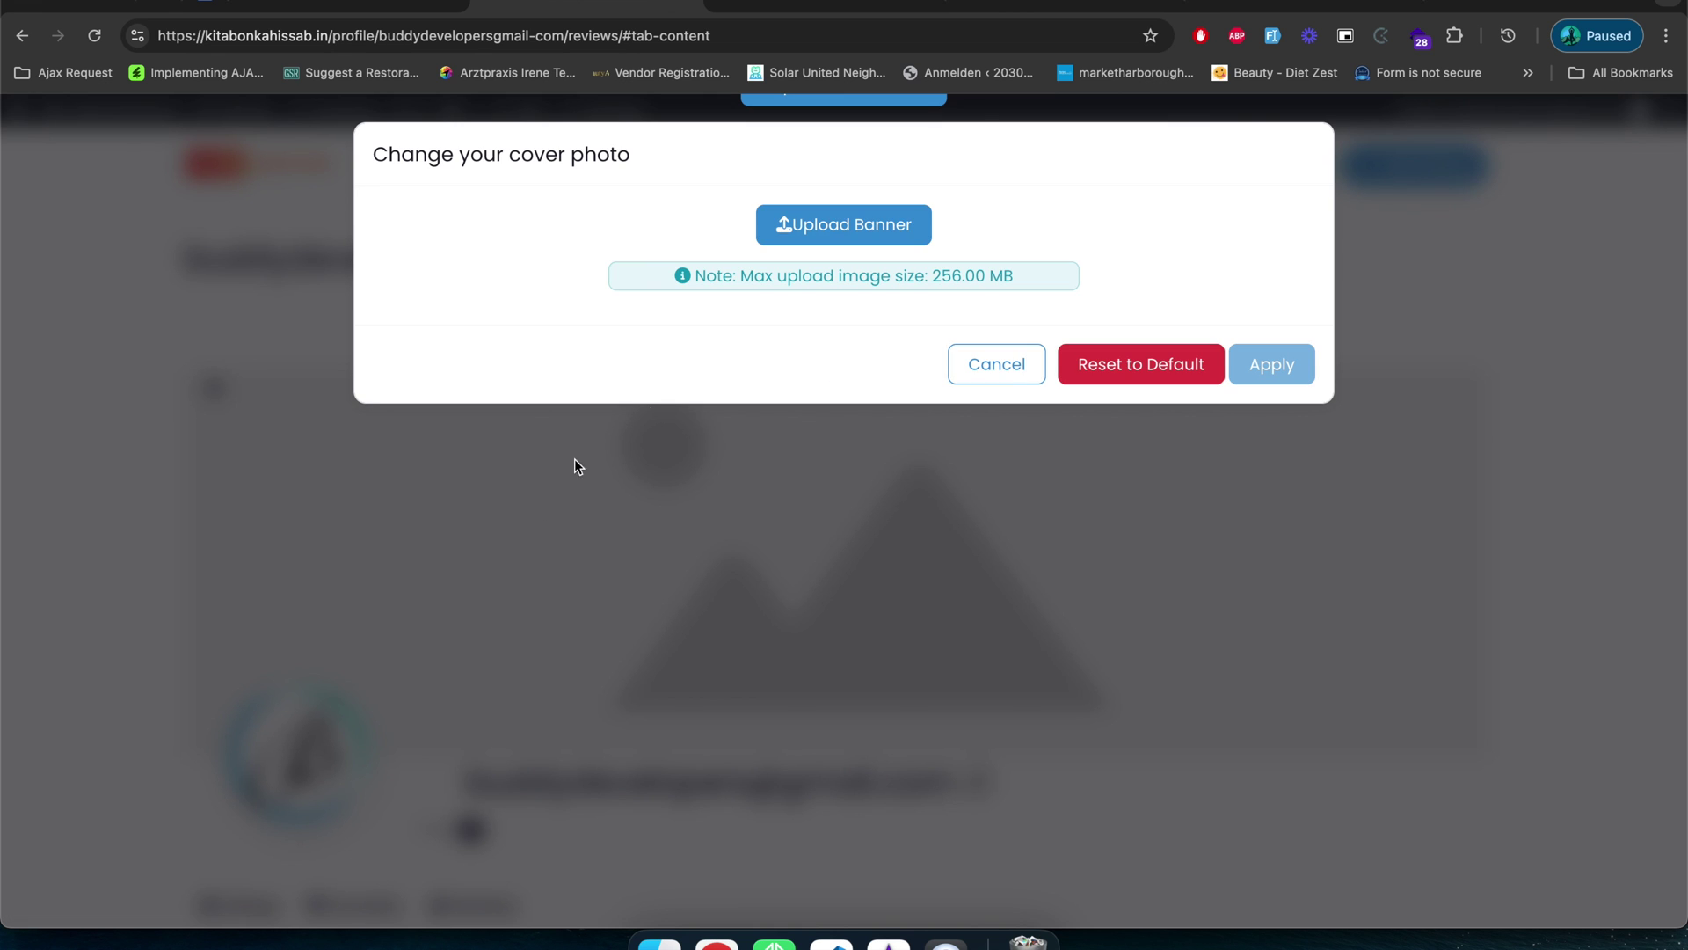
left_click(827, 223)
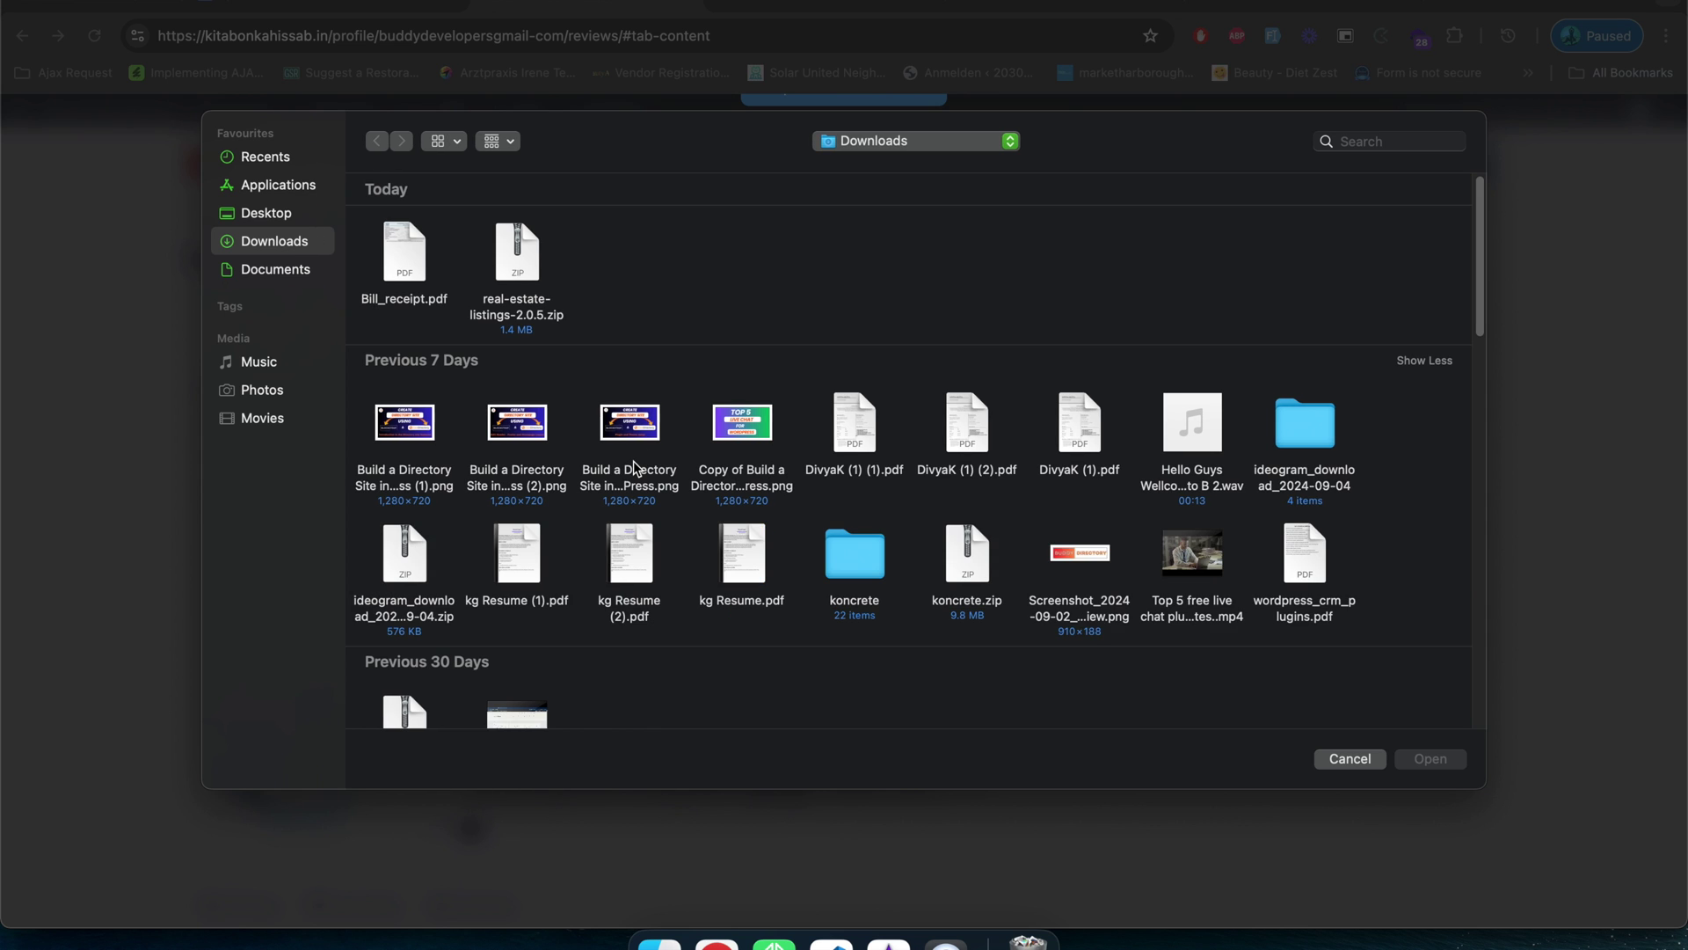
scroll(760, 541, "down", 2)
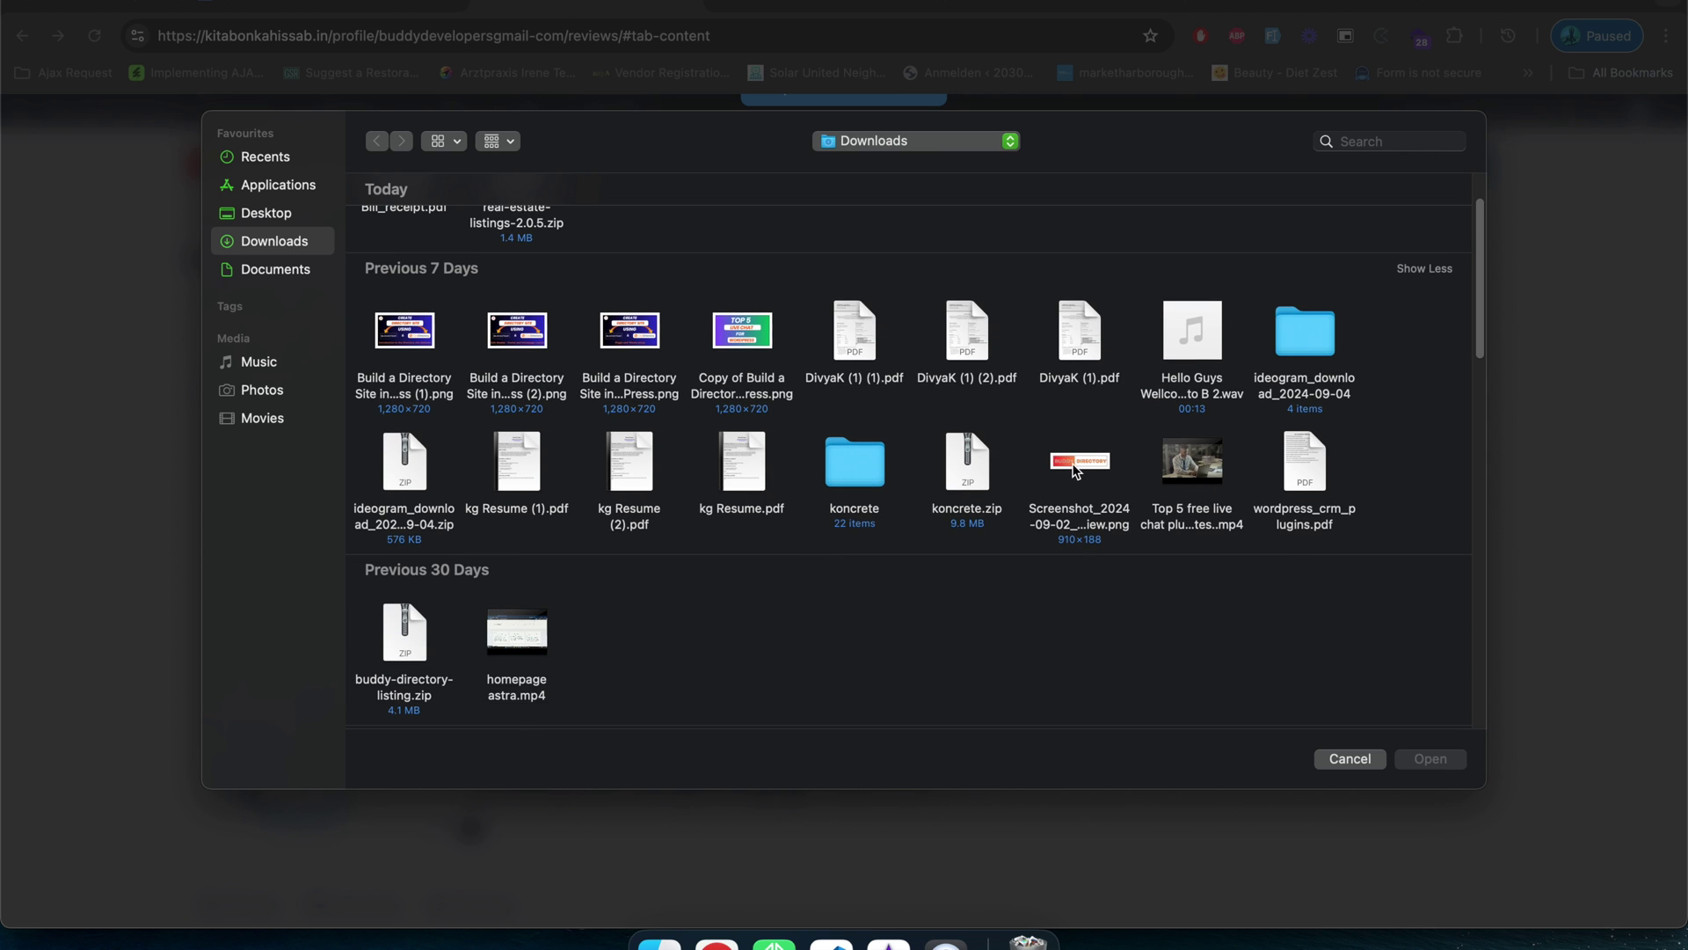
scroll(1017, 566, "down", 10)
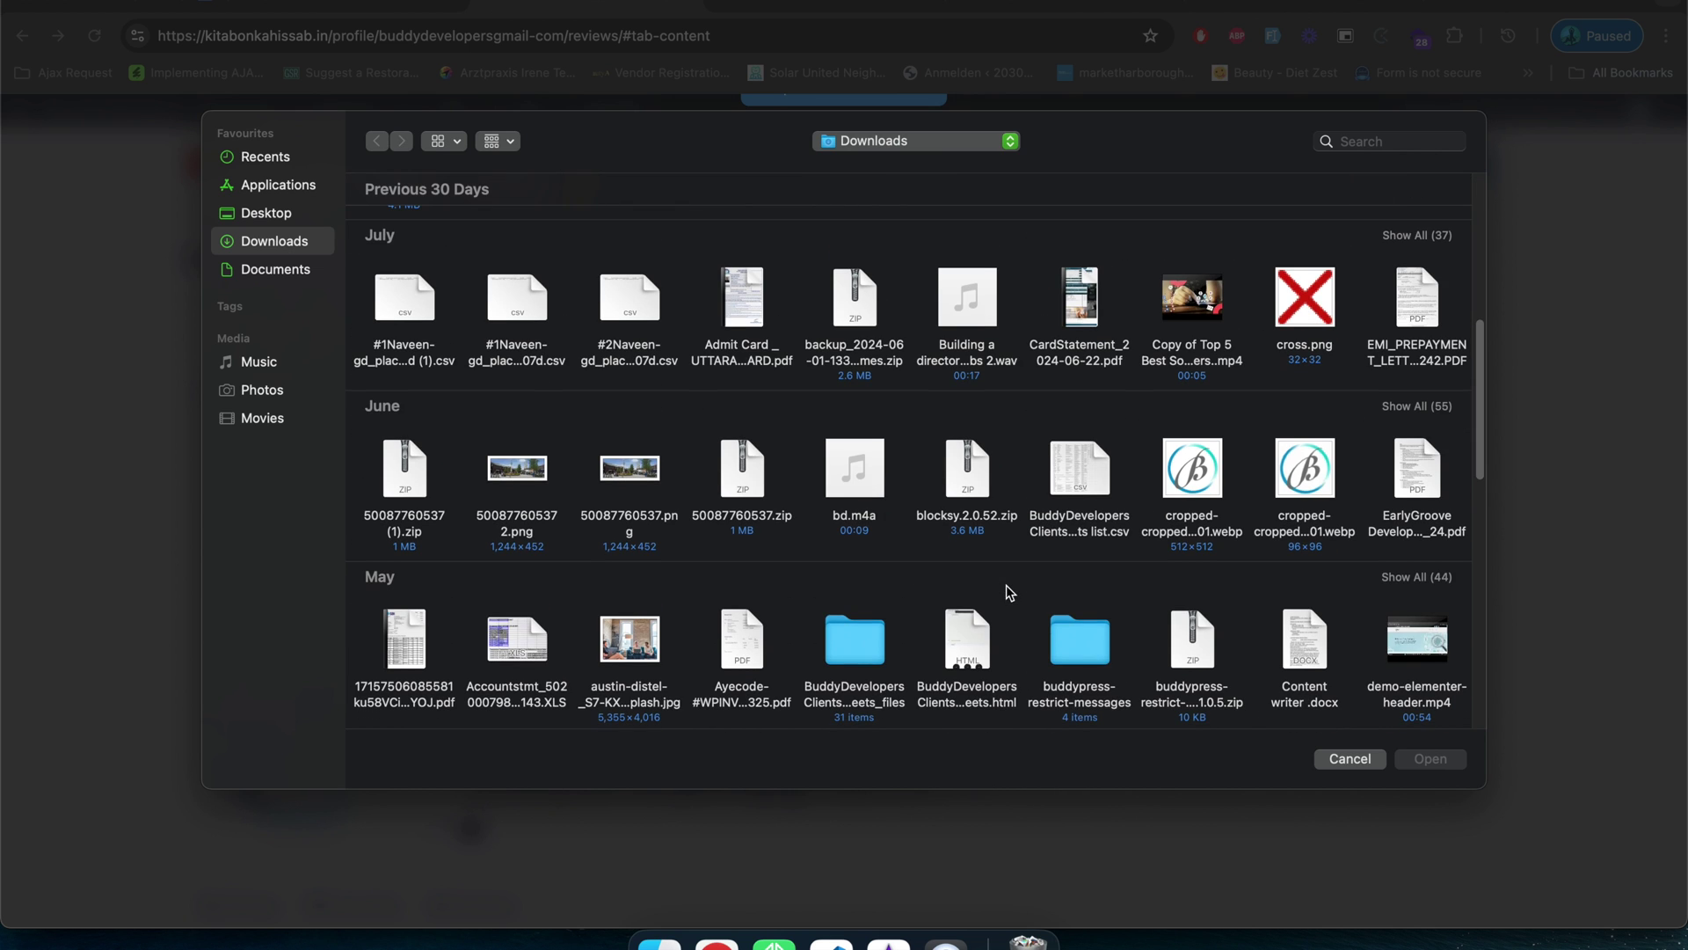
double_click(507, 469)
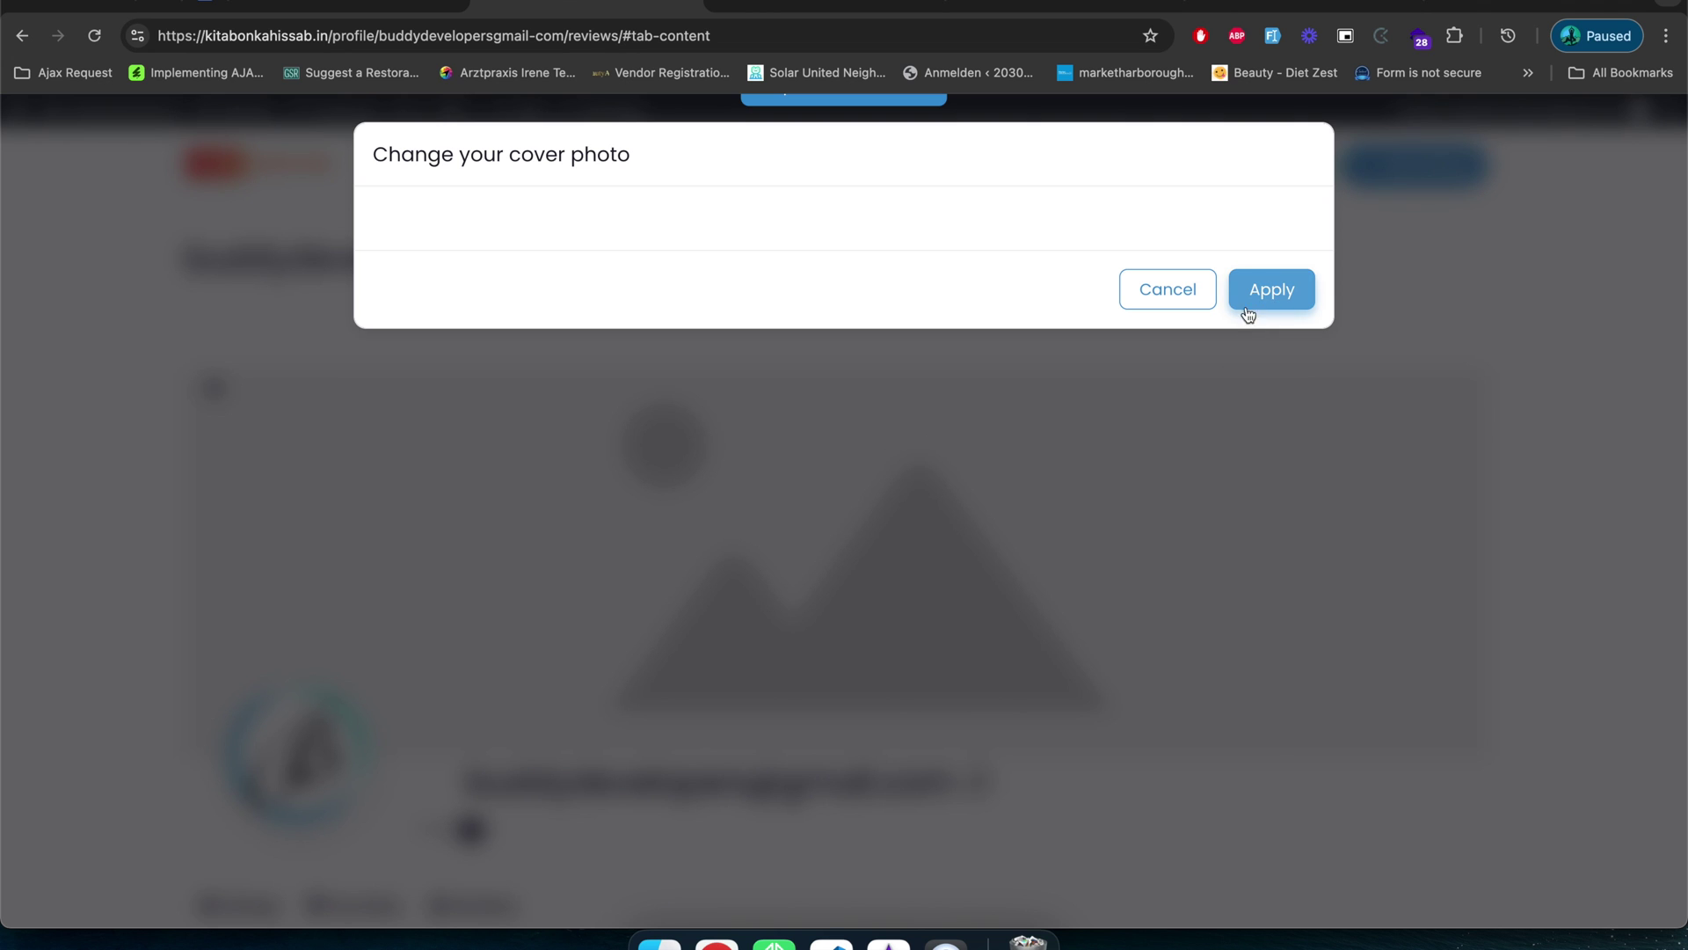
left_click_drag(796, 319, 841, 398)
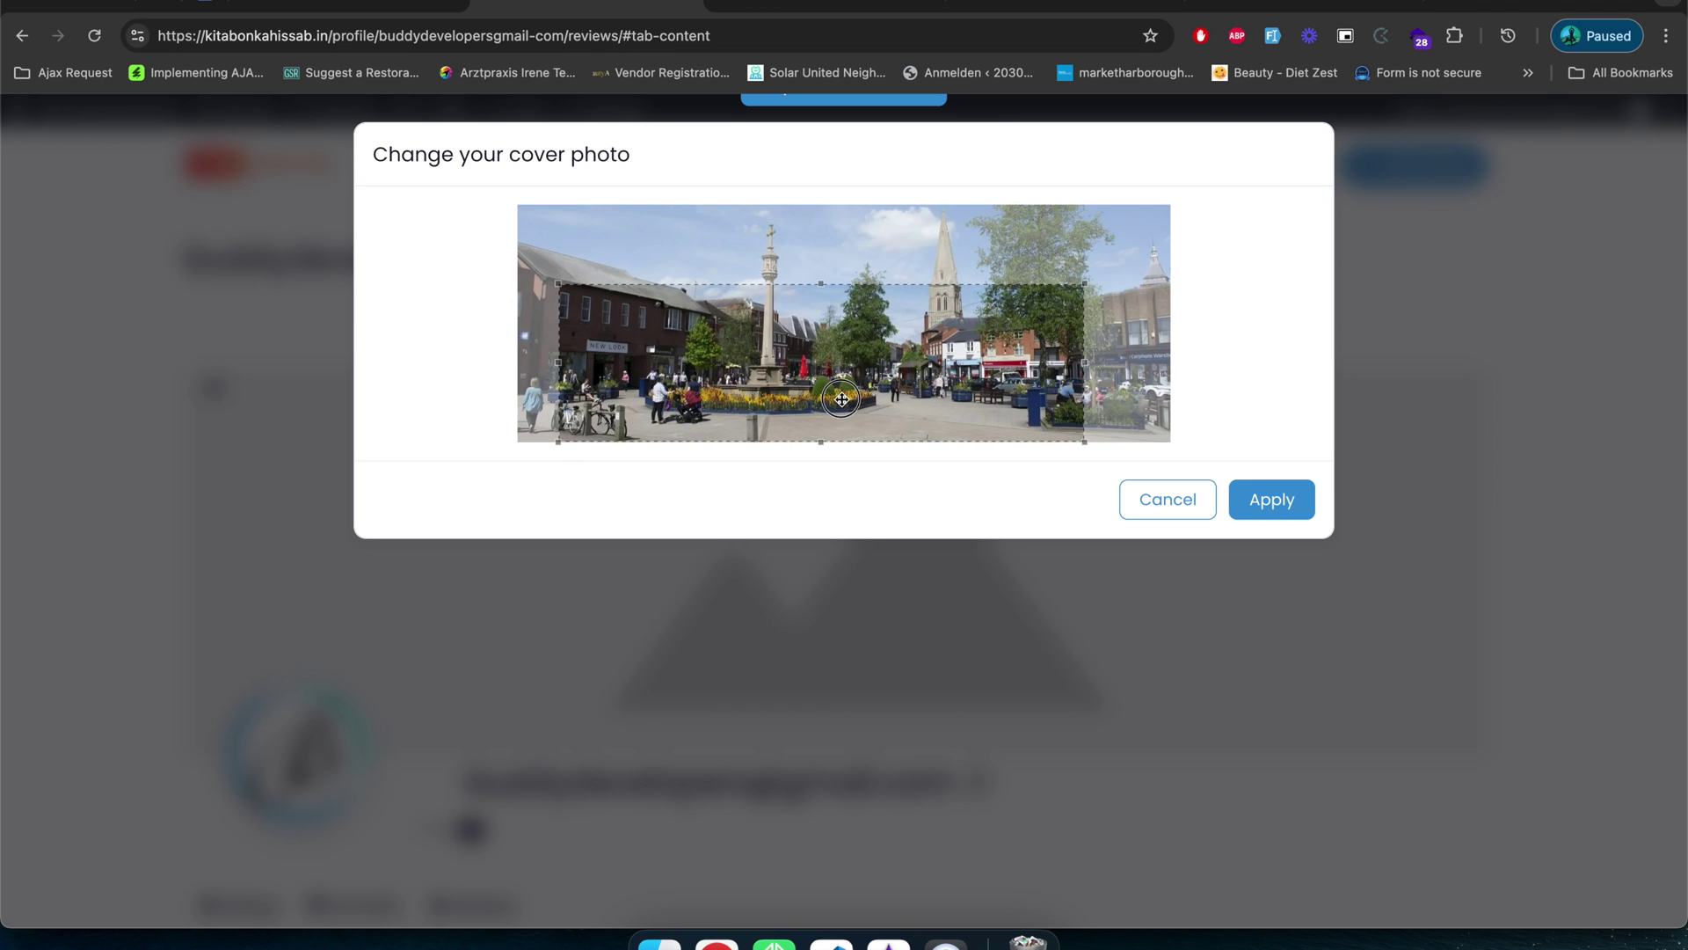
left_click(1281, 499)
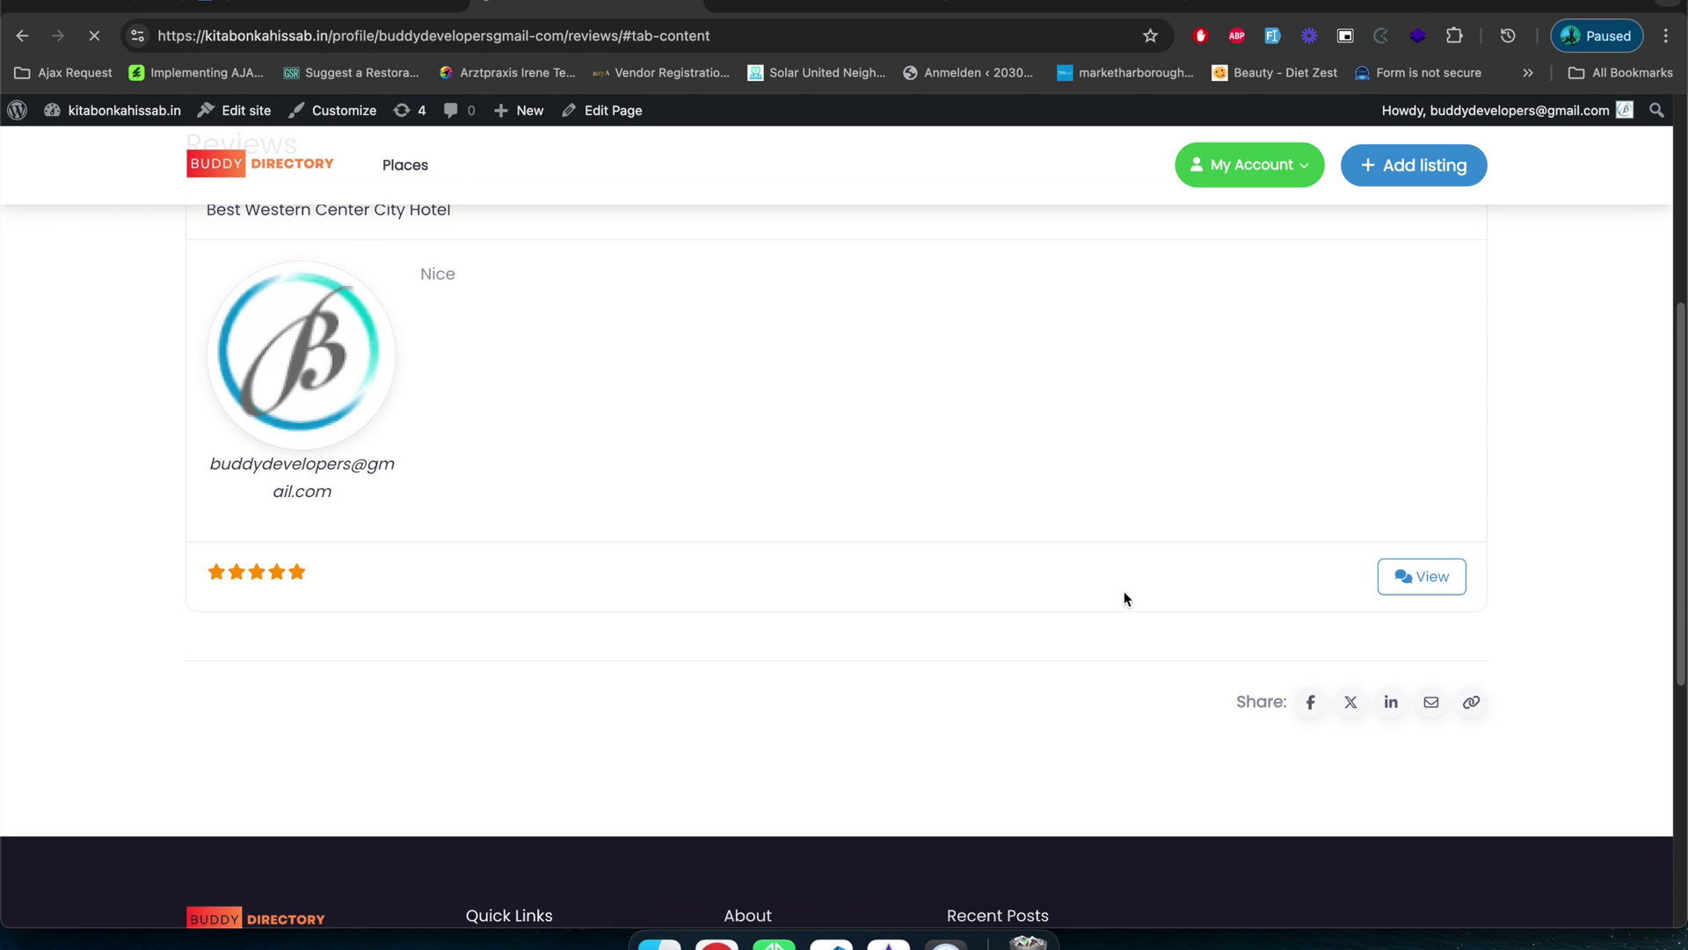
scroll(1099, 607, "up", 5)
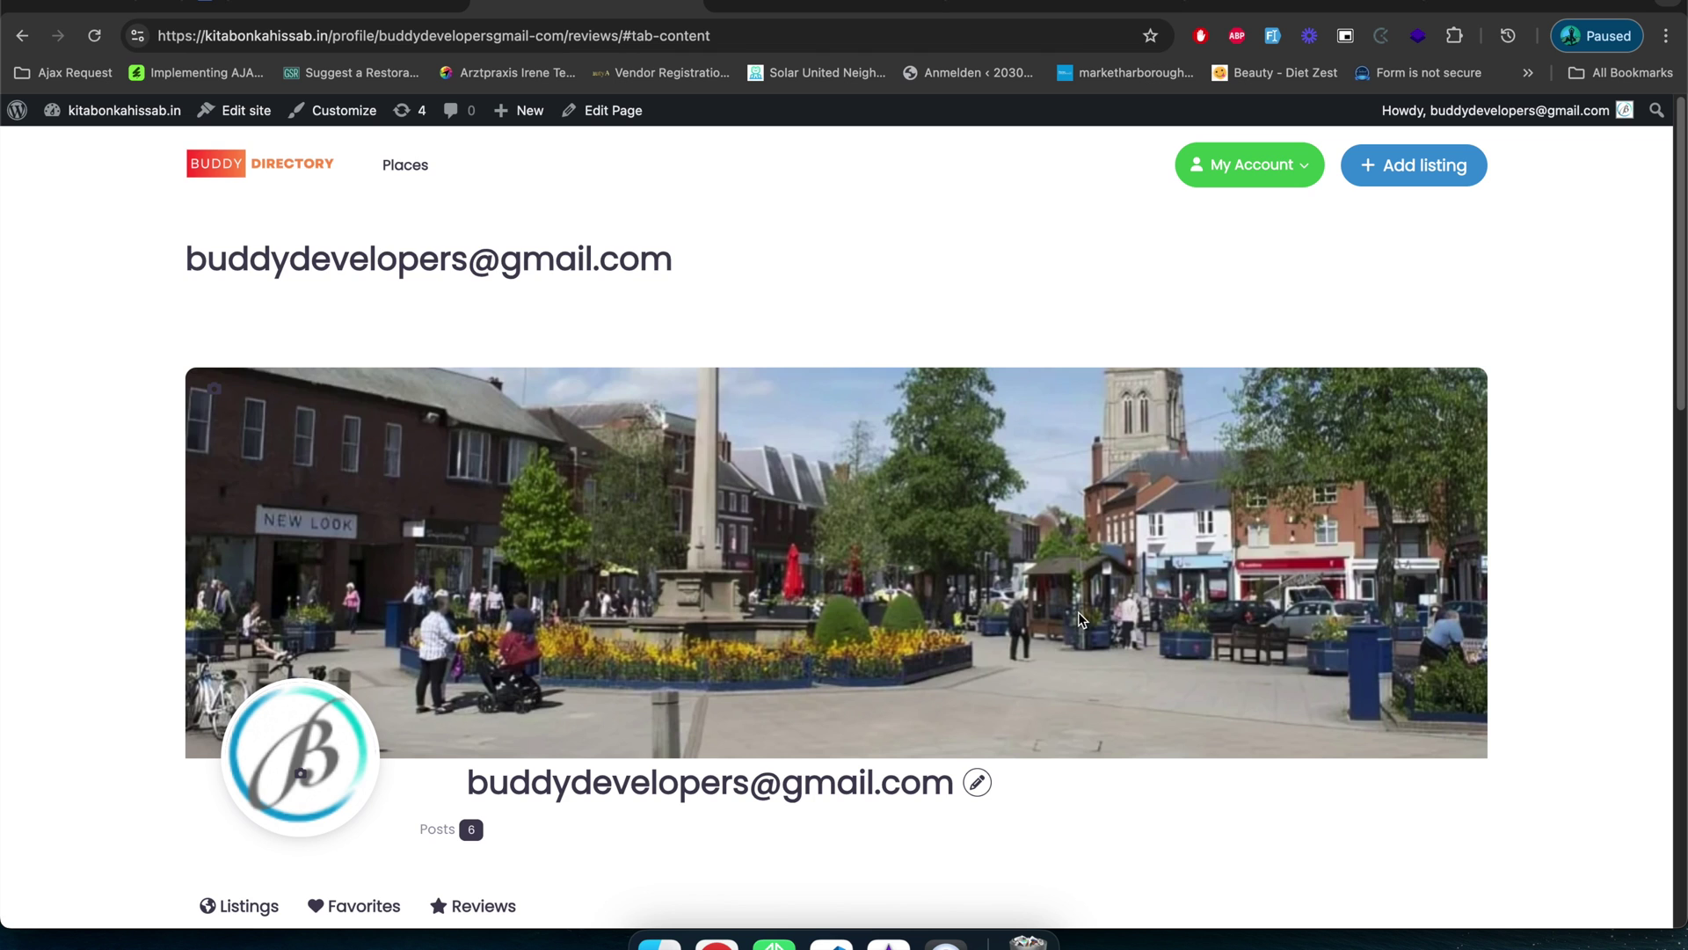
scroll(1079, 615, "down", 5)
scroll(1089, 600, "up", 5)
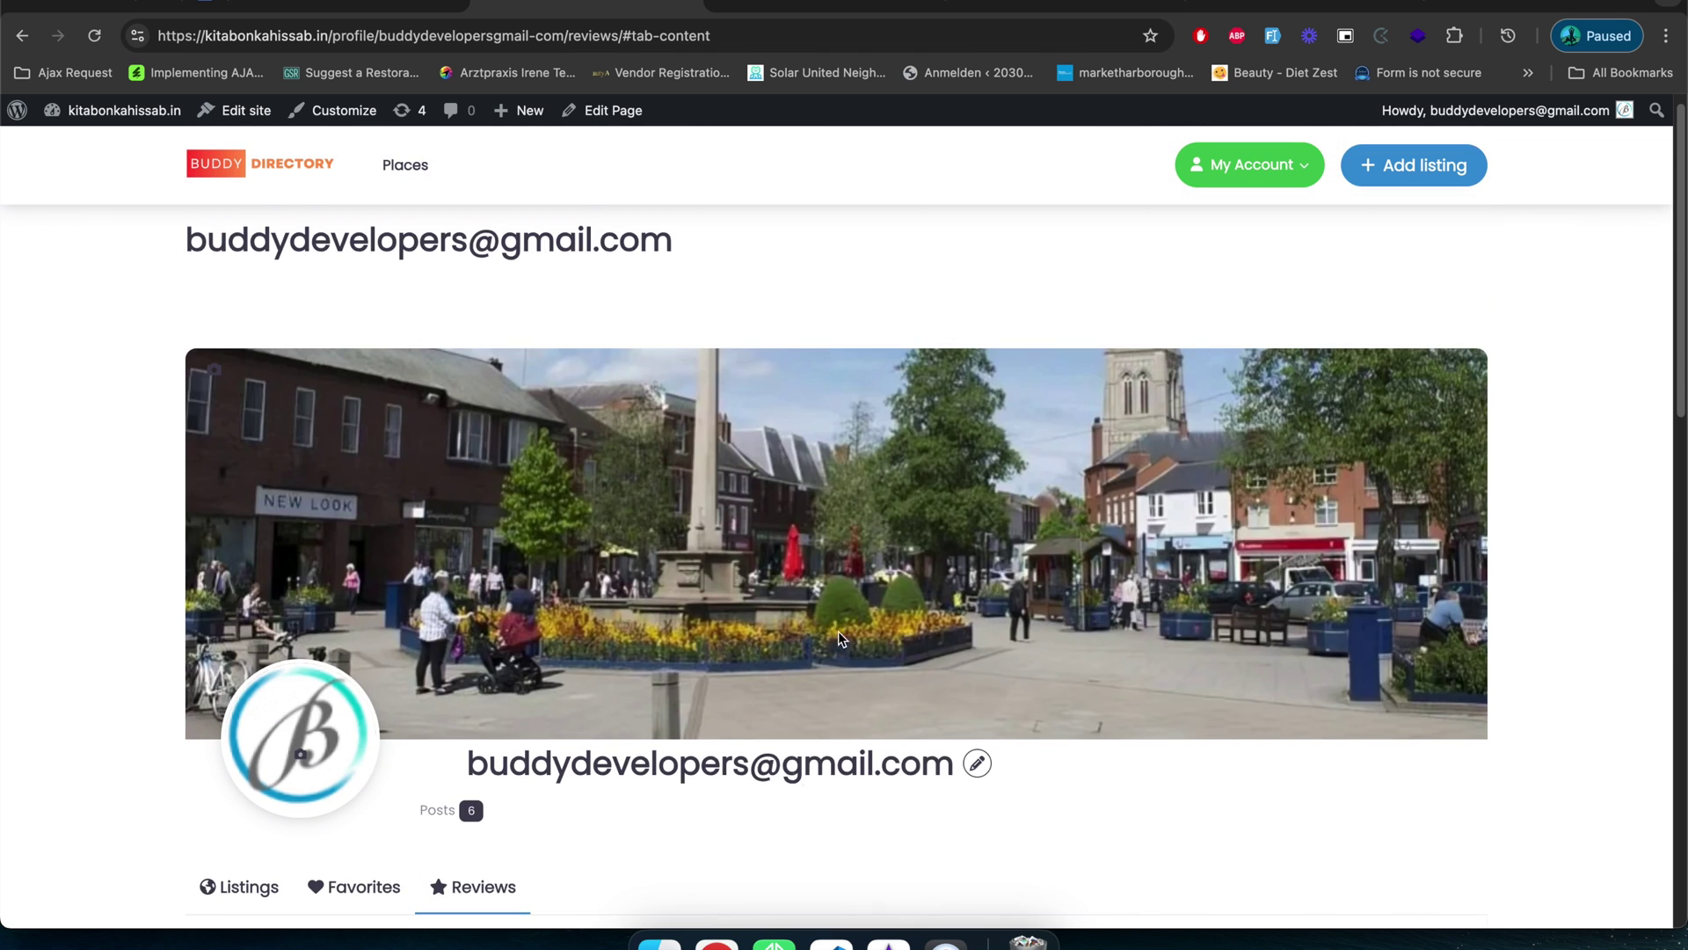
scroll(794, 633, "down", 5)
scroll(794, 639, "up", 5)
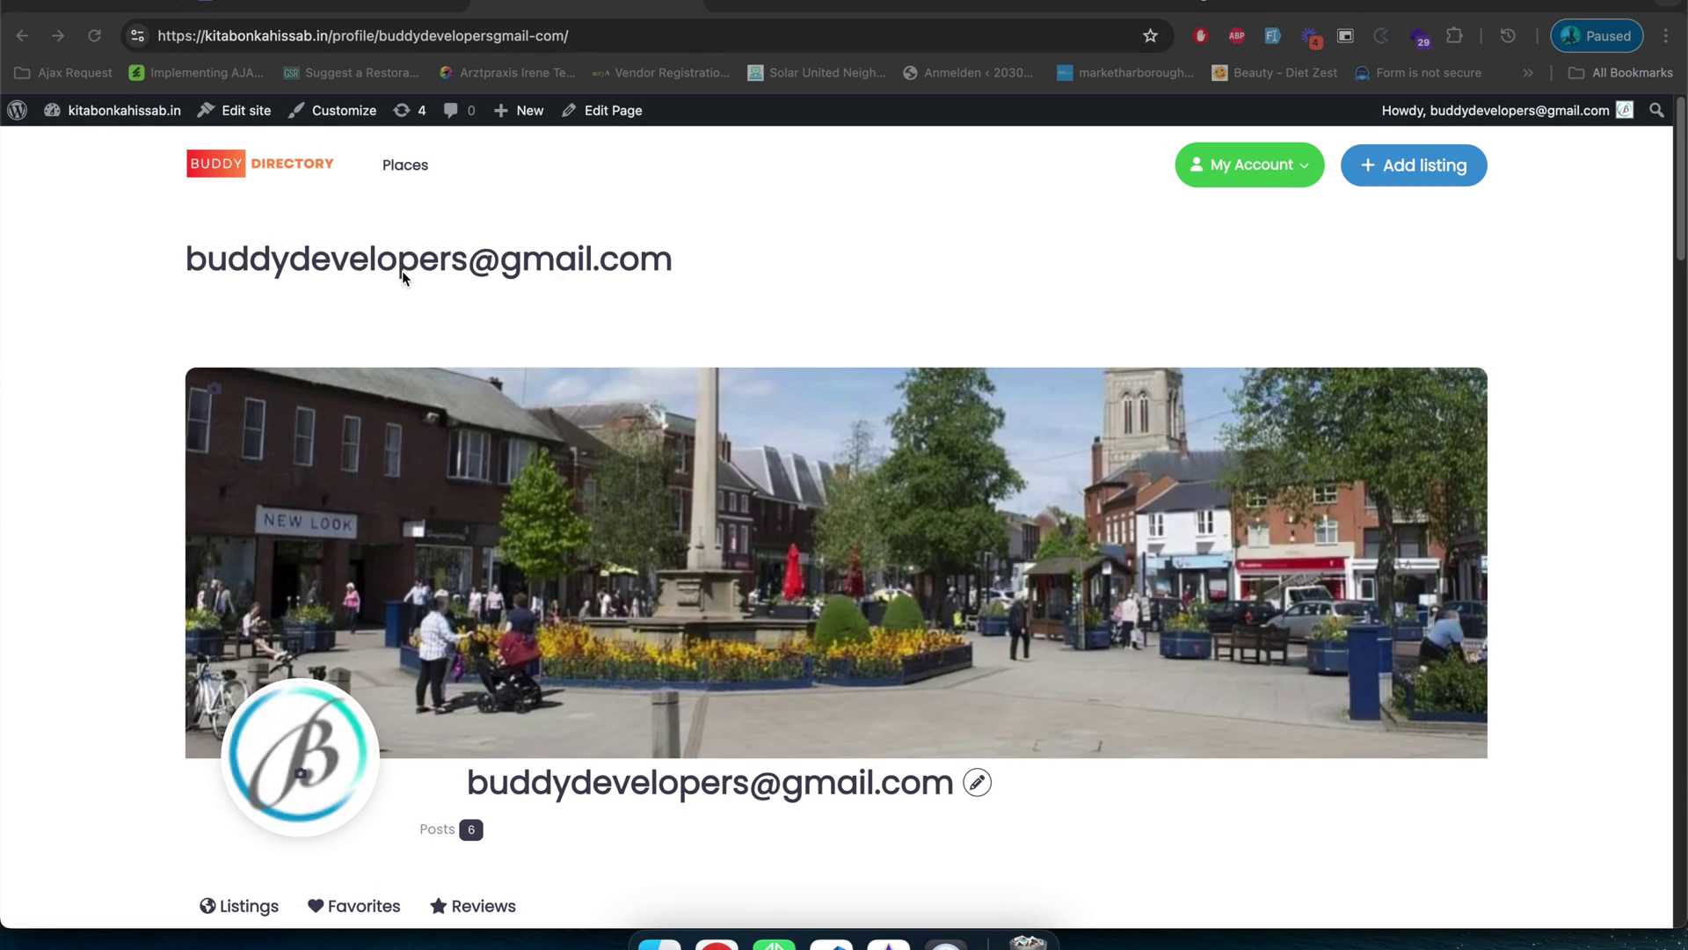
triple_click(389, 263)
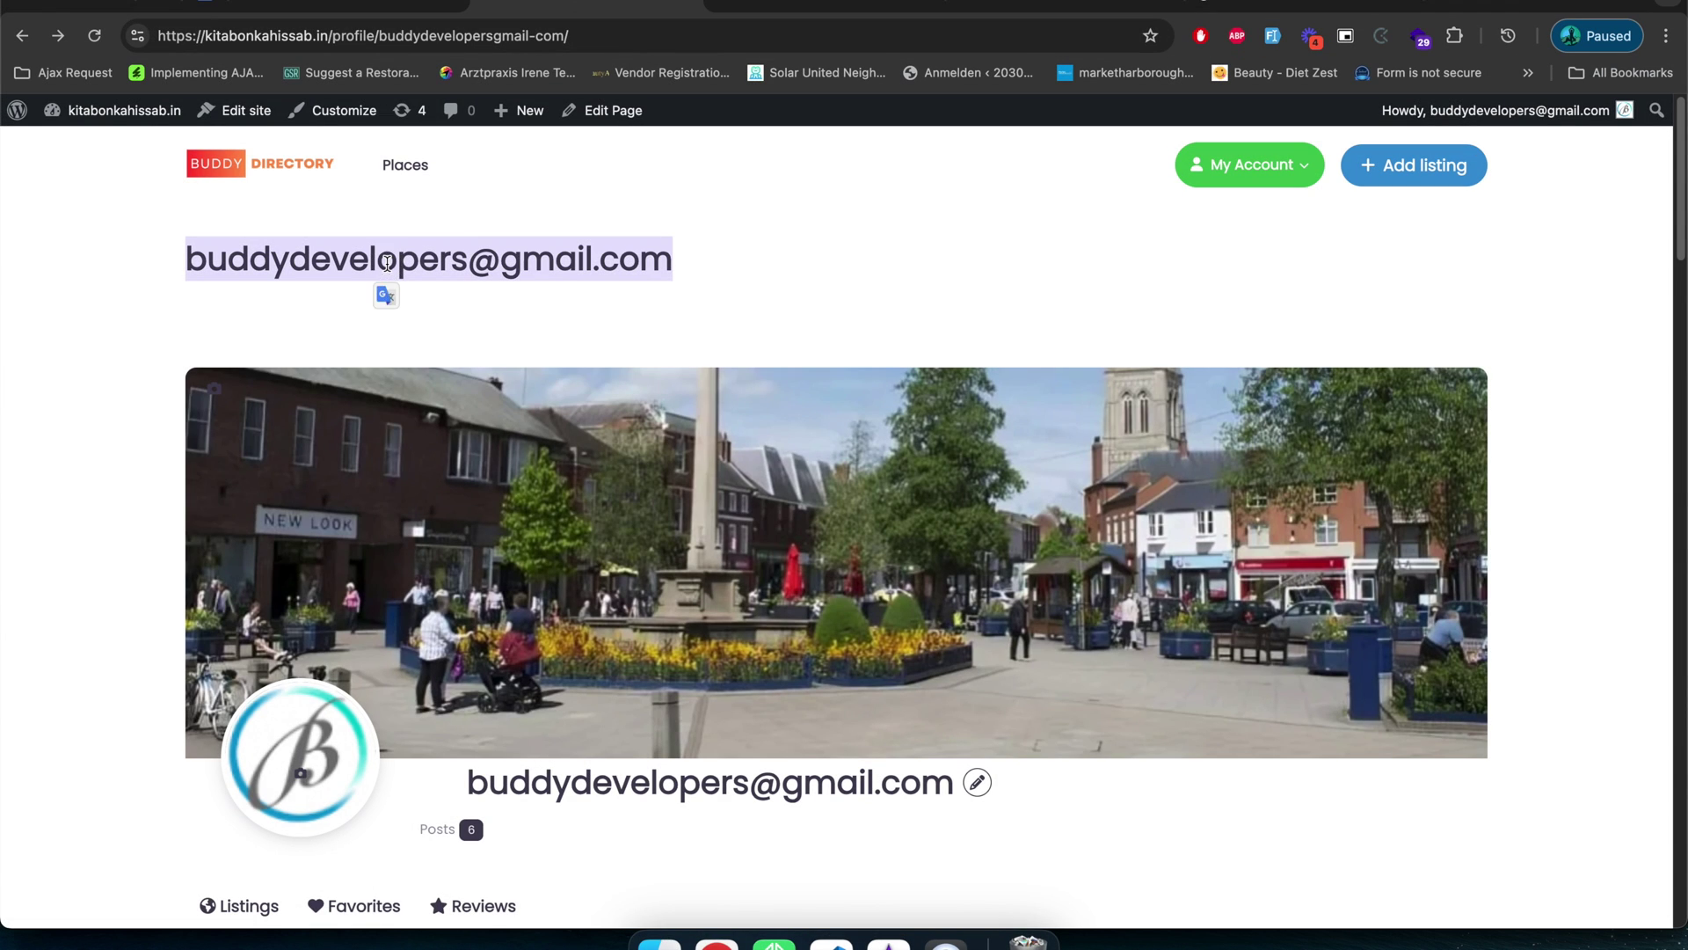
left_click(753, 234)
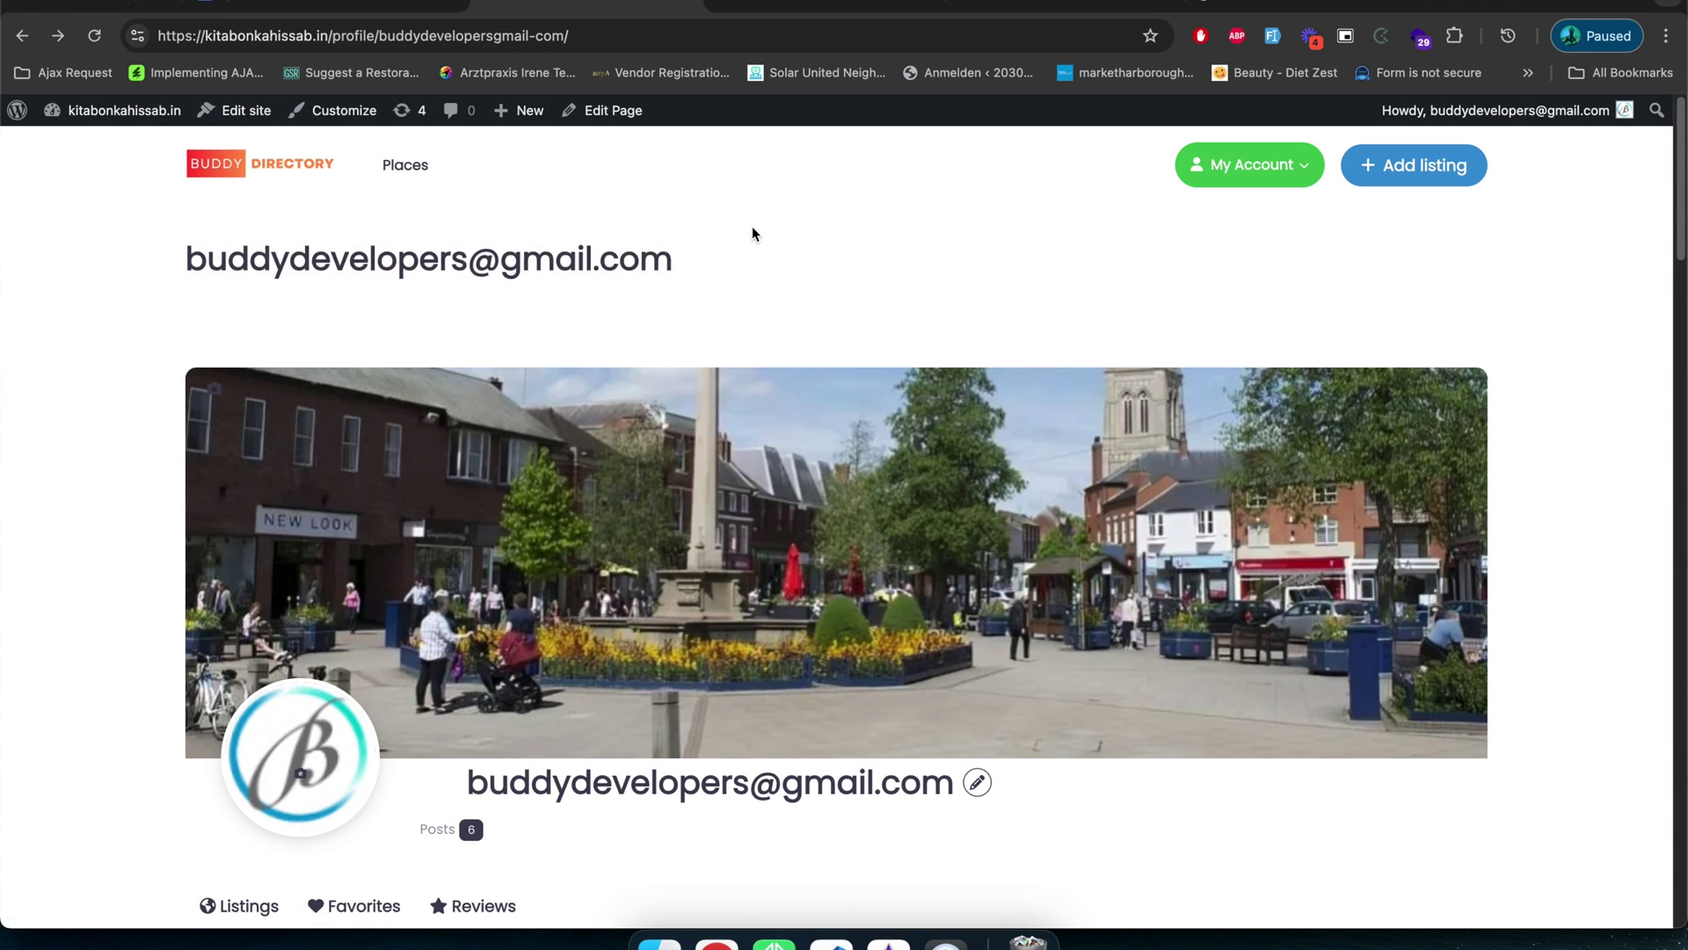
triple_click(379, 243)
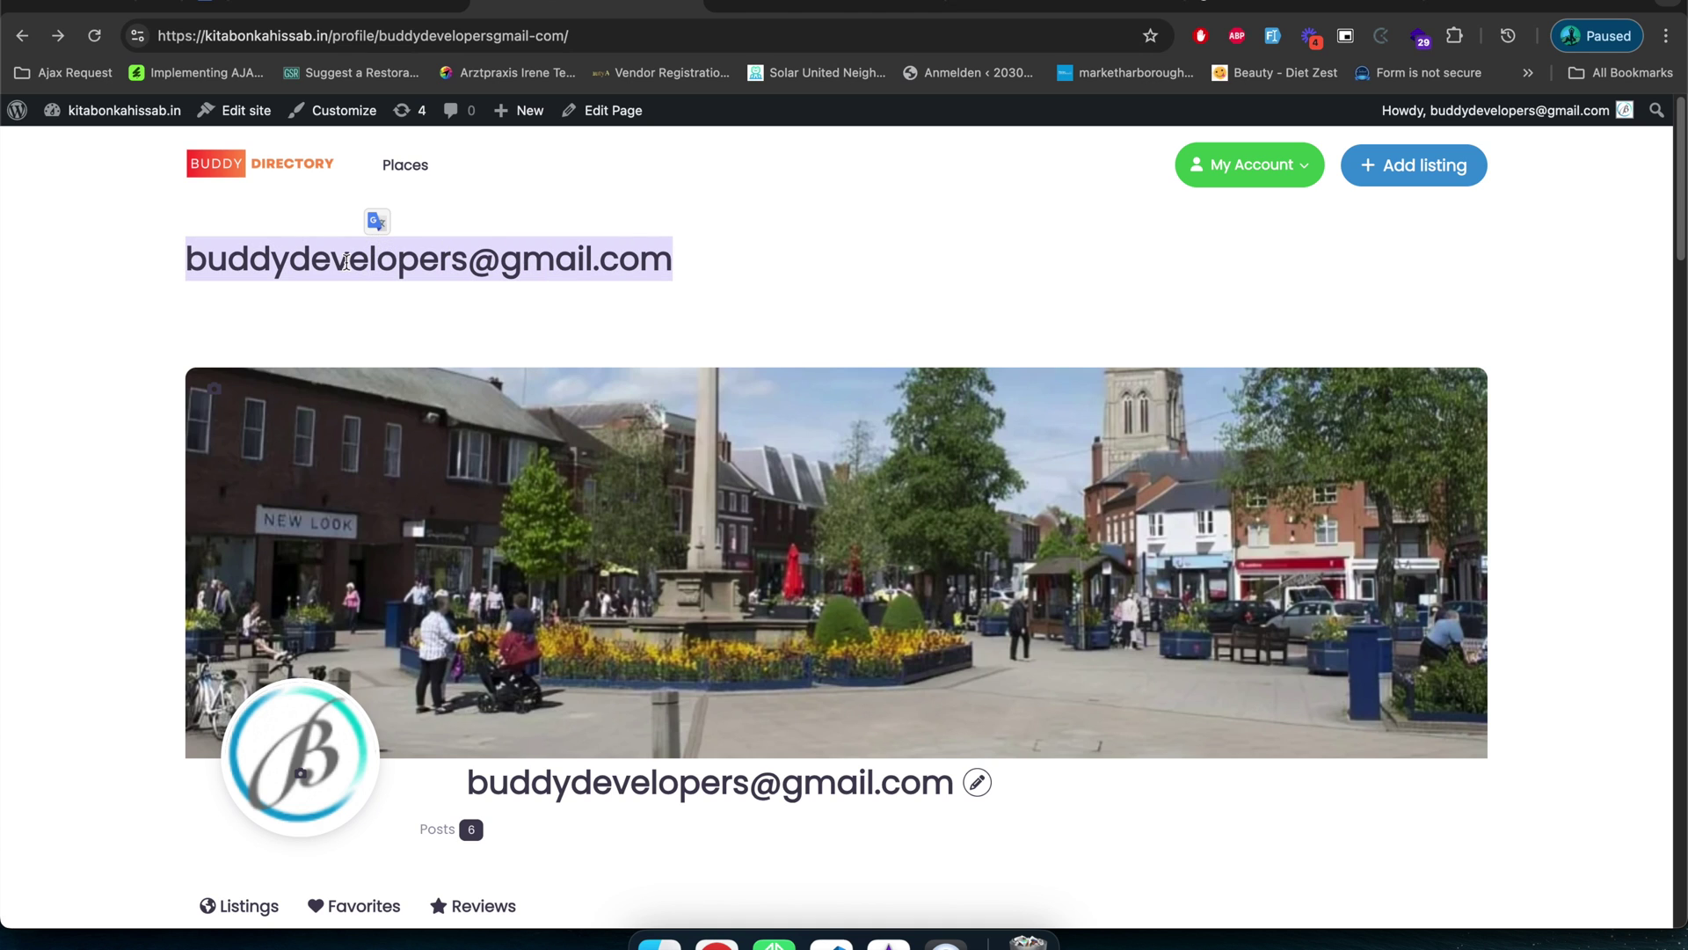
left_click(828, 287)
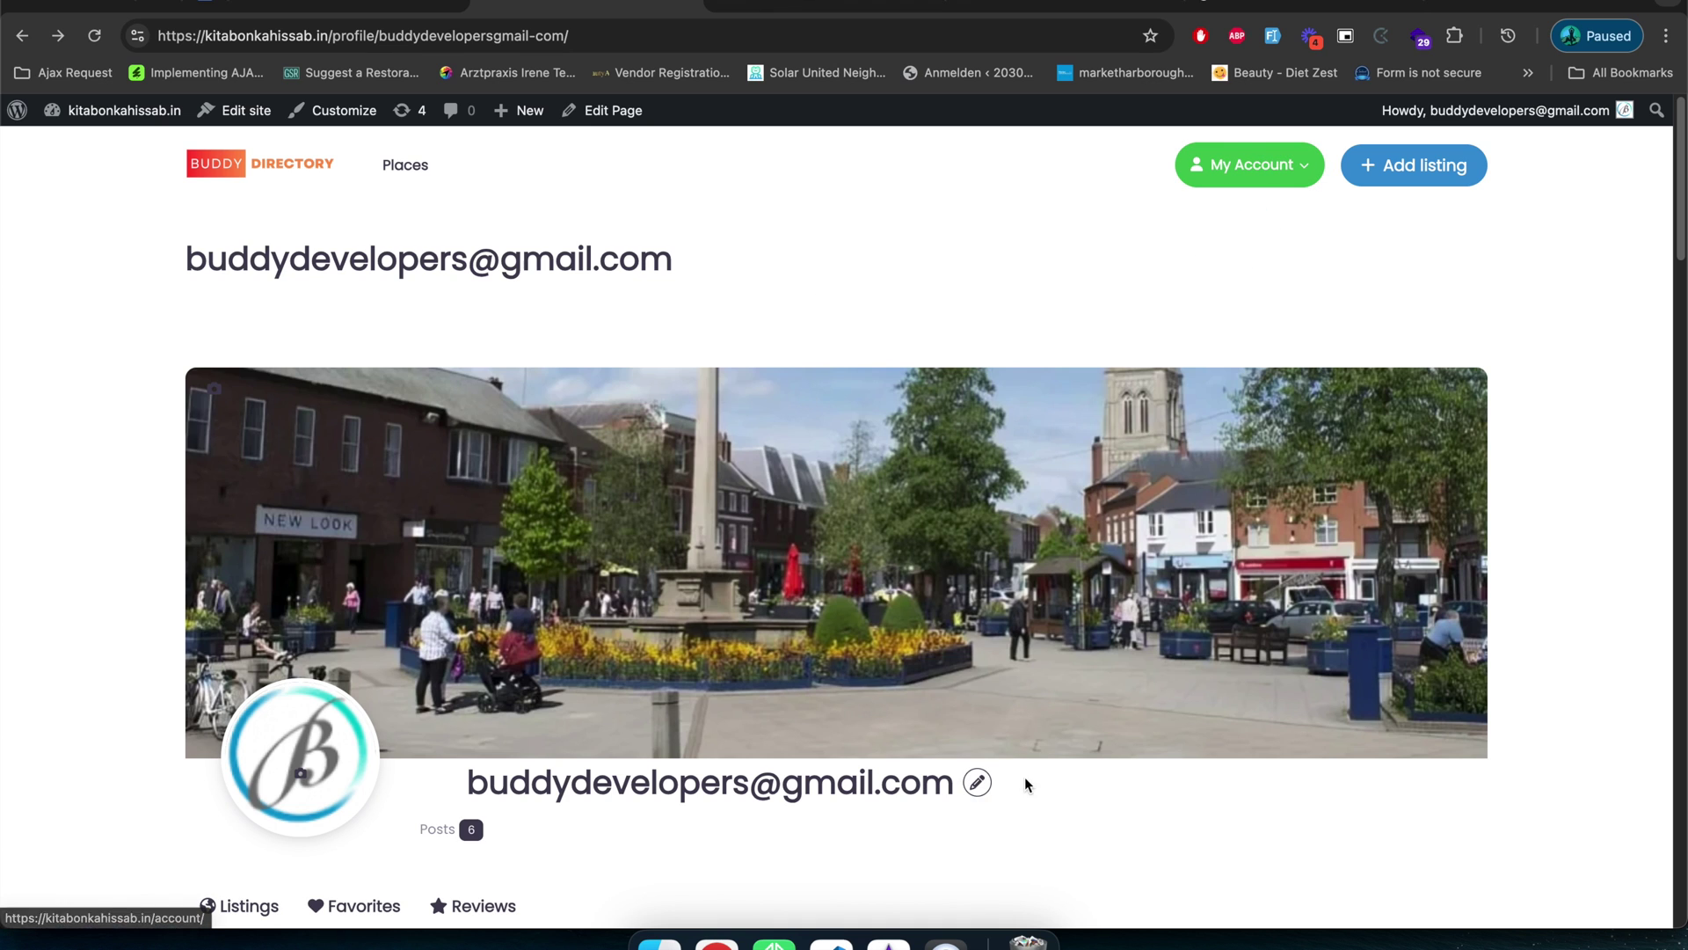
Replace the e-mail in Display Name with the user's full name and update the account.
left_click(978, 782)
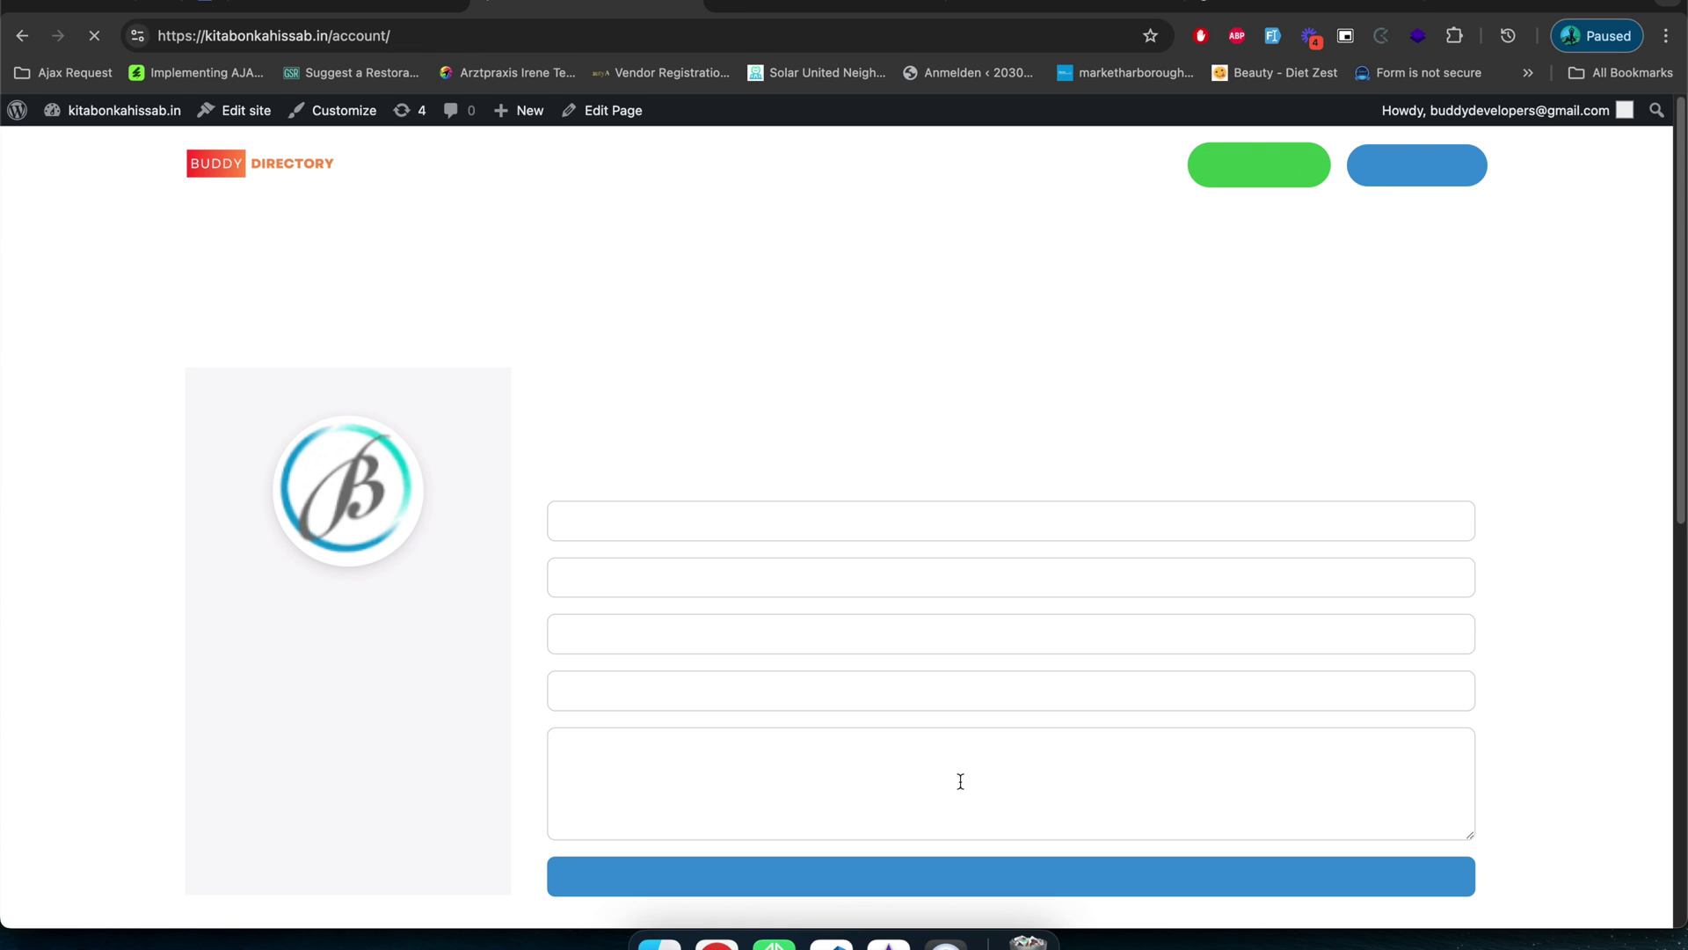
triple_click(854, 636)
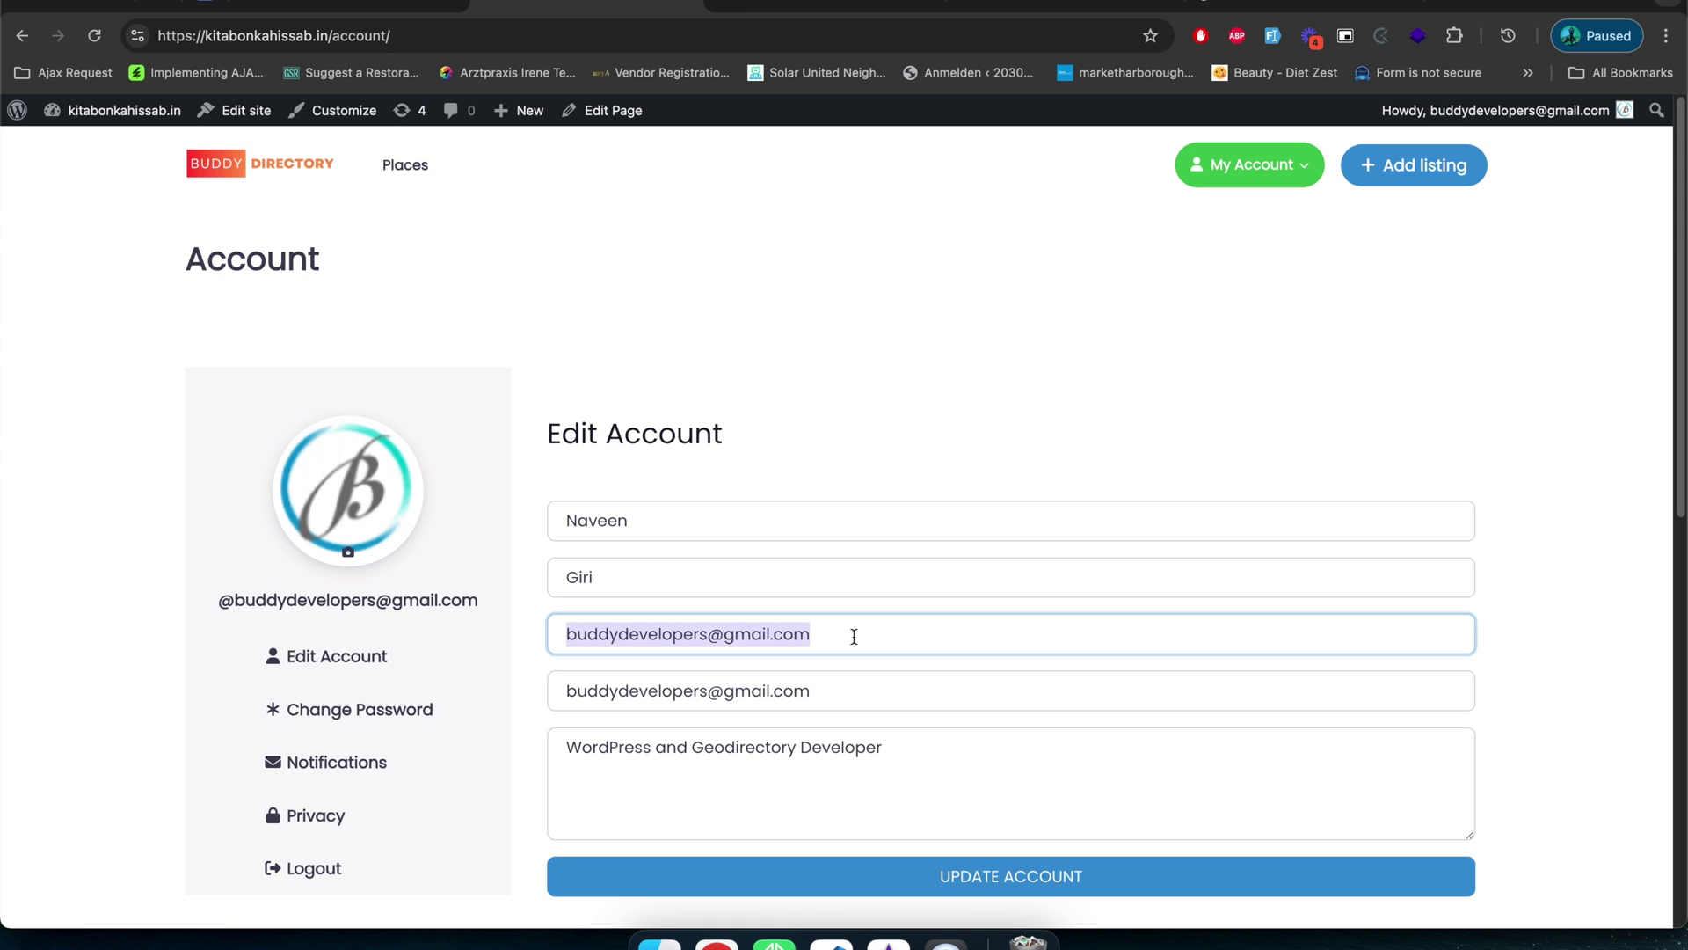
key("BackSpace")
left_click(695, 631)
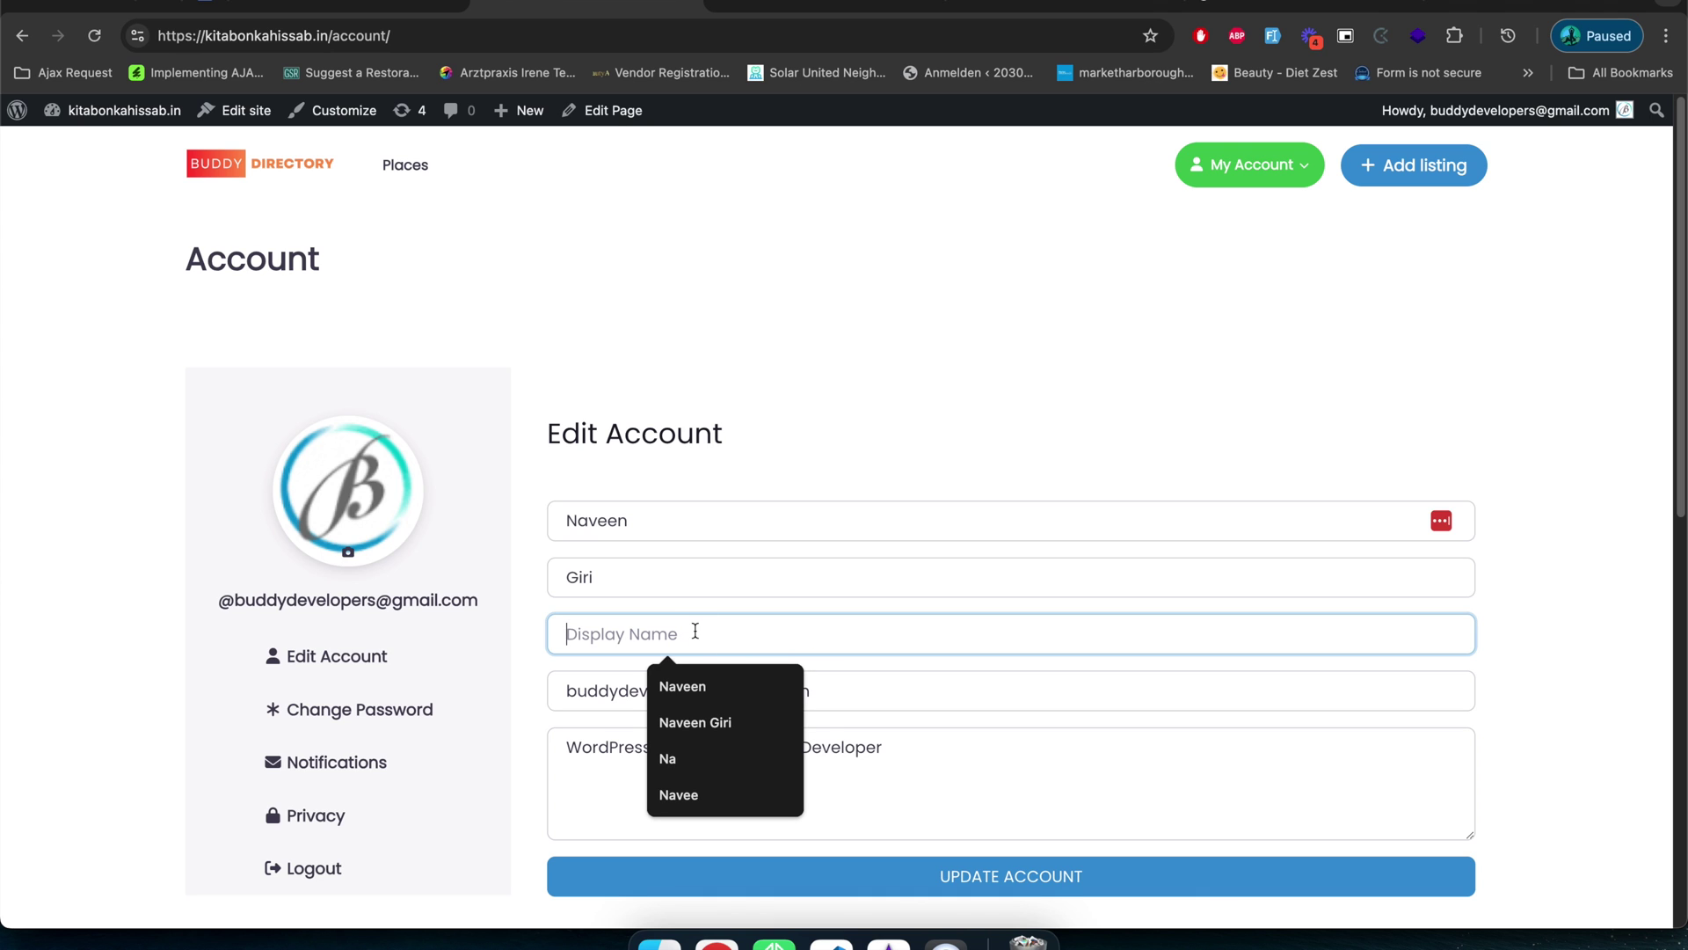
type("Navee")
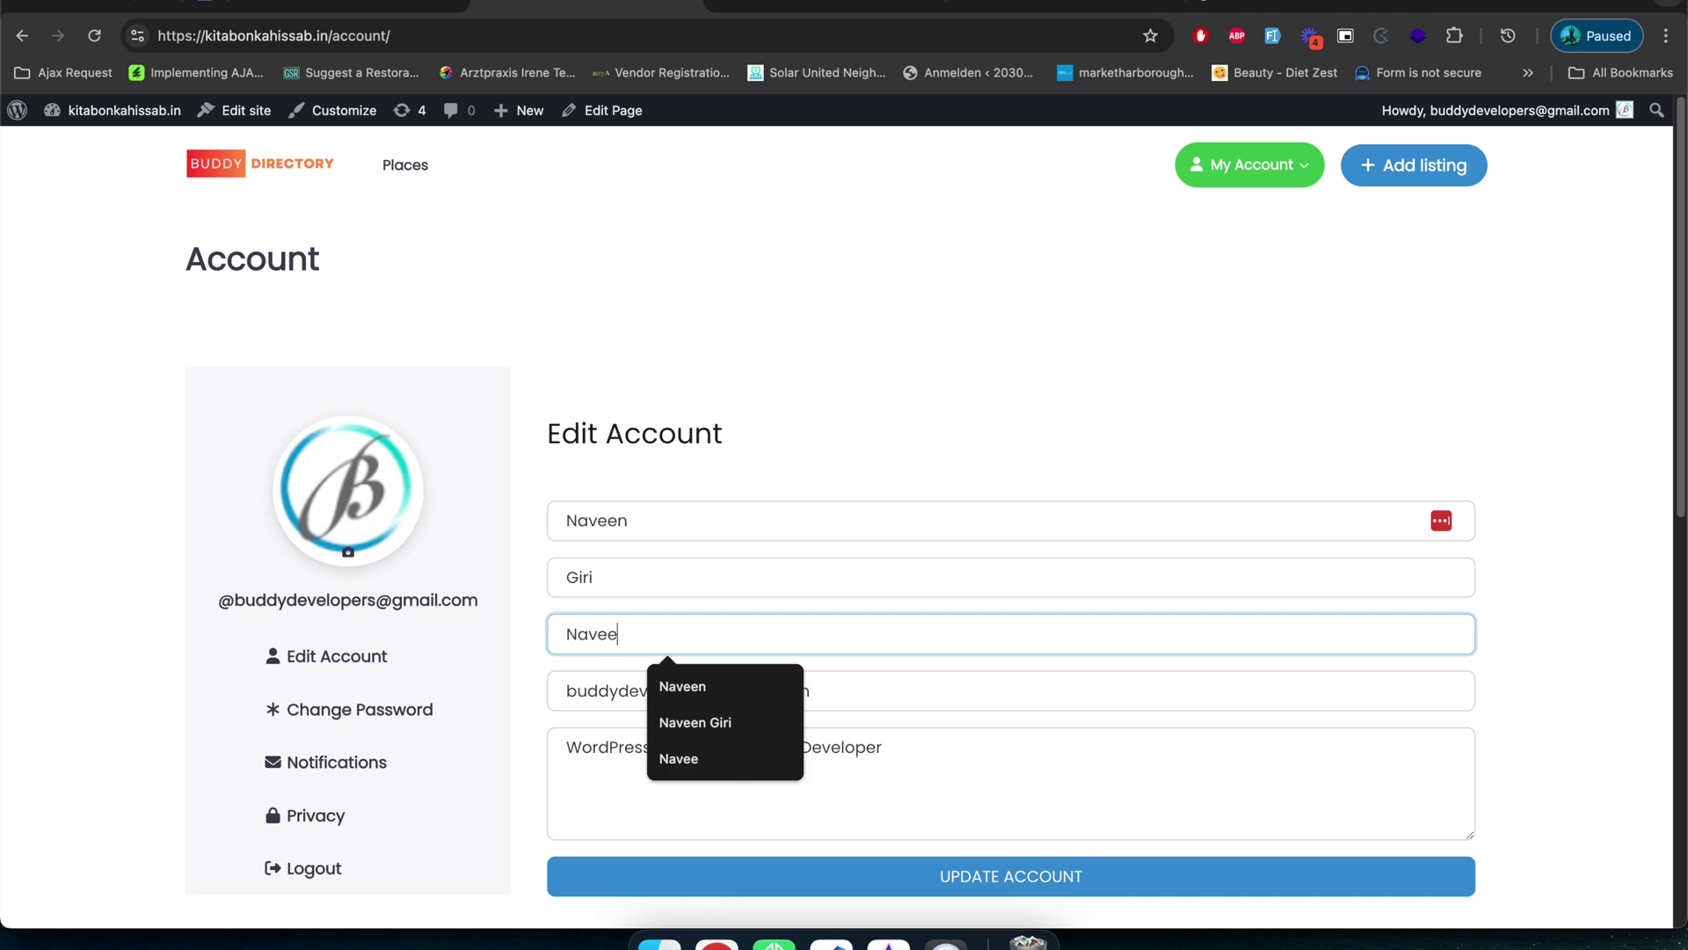
type("n Giri")
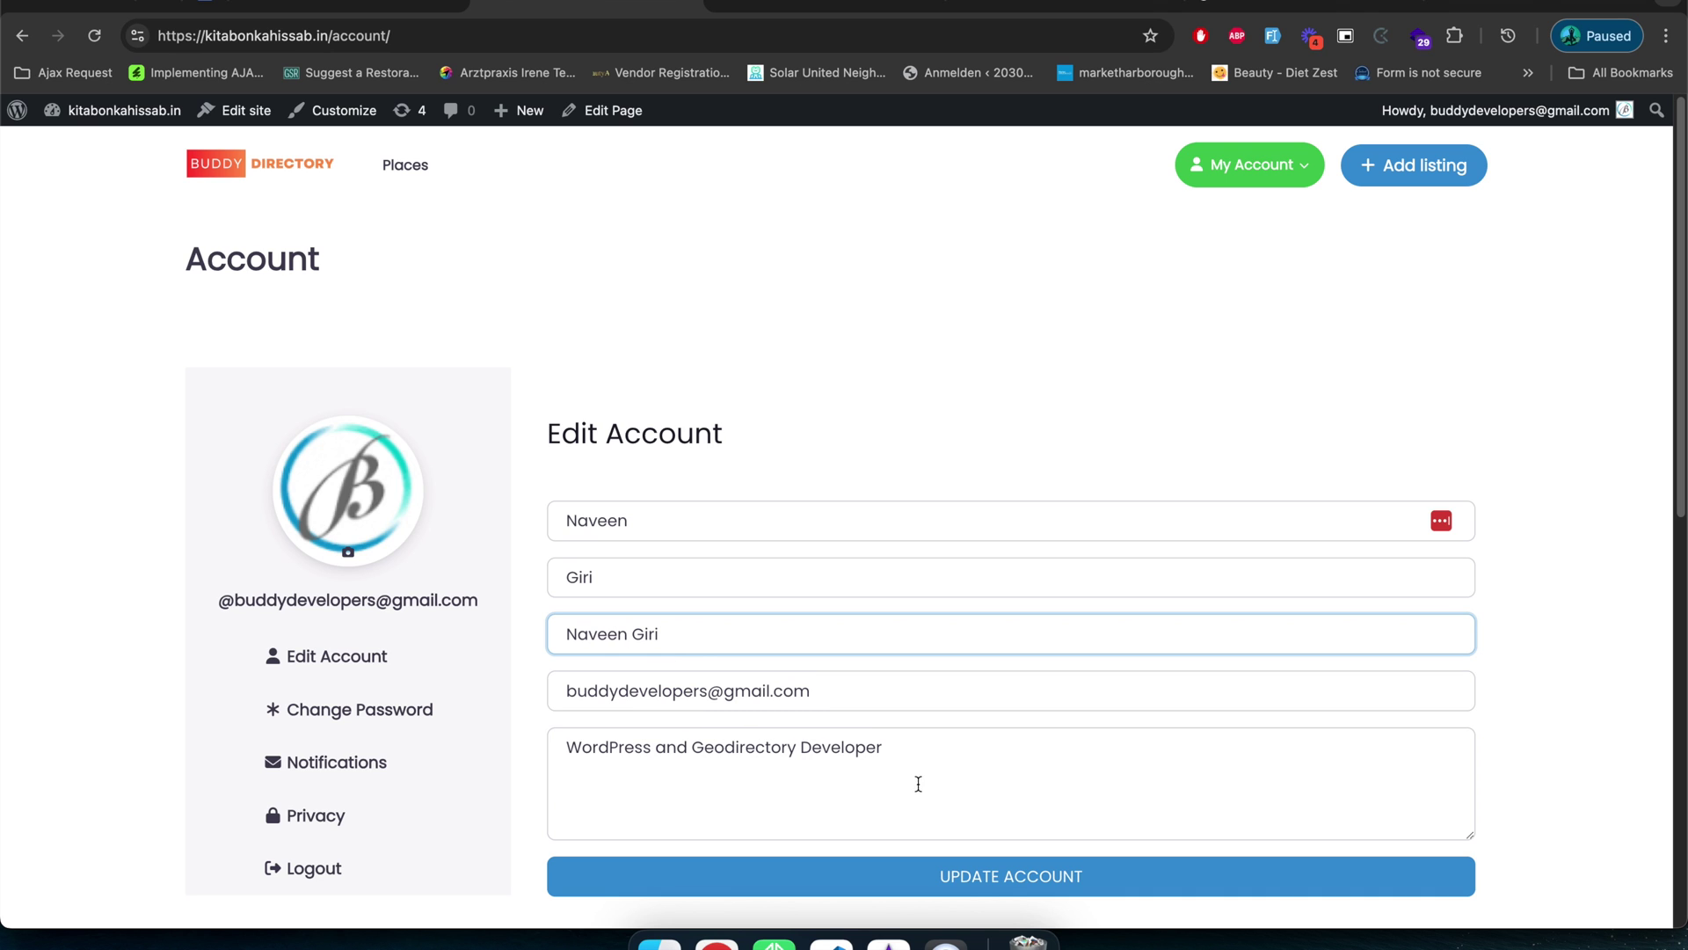
left_click(982, 895)
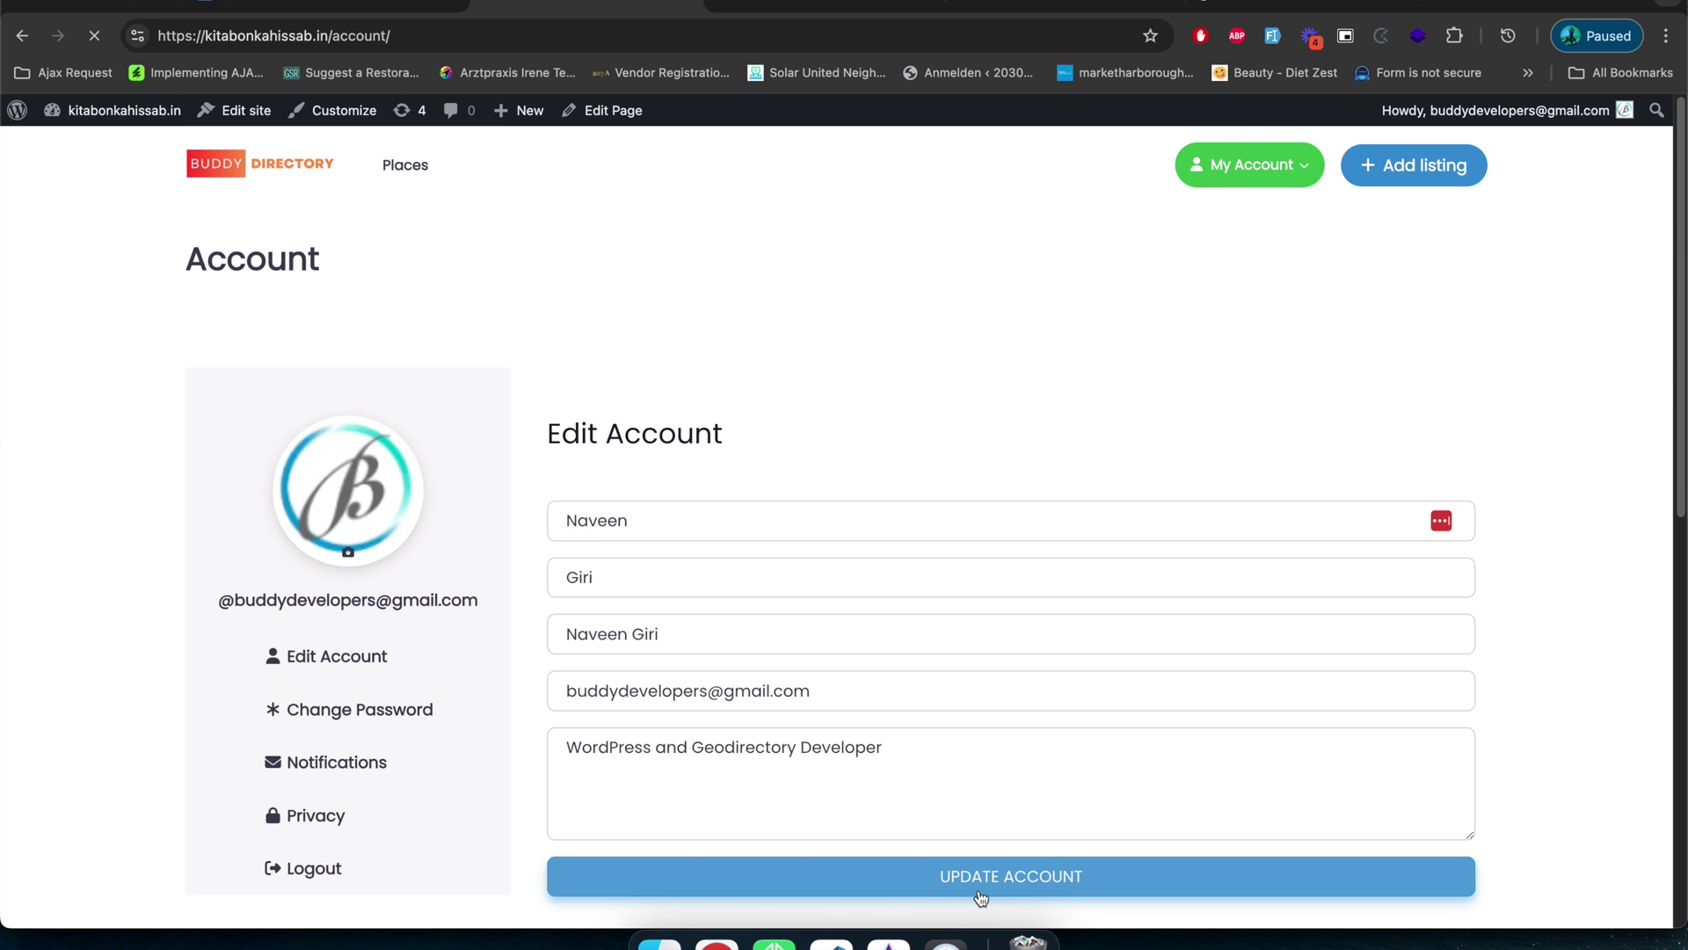
left_click(1251, 164)
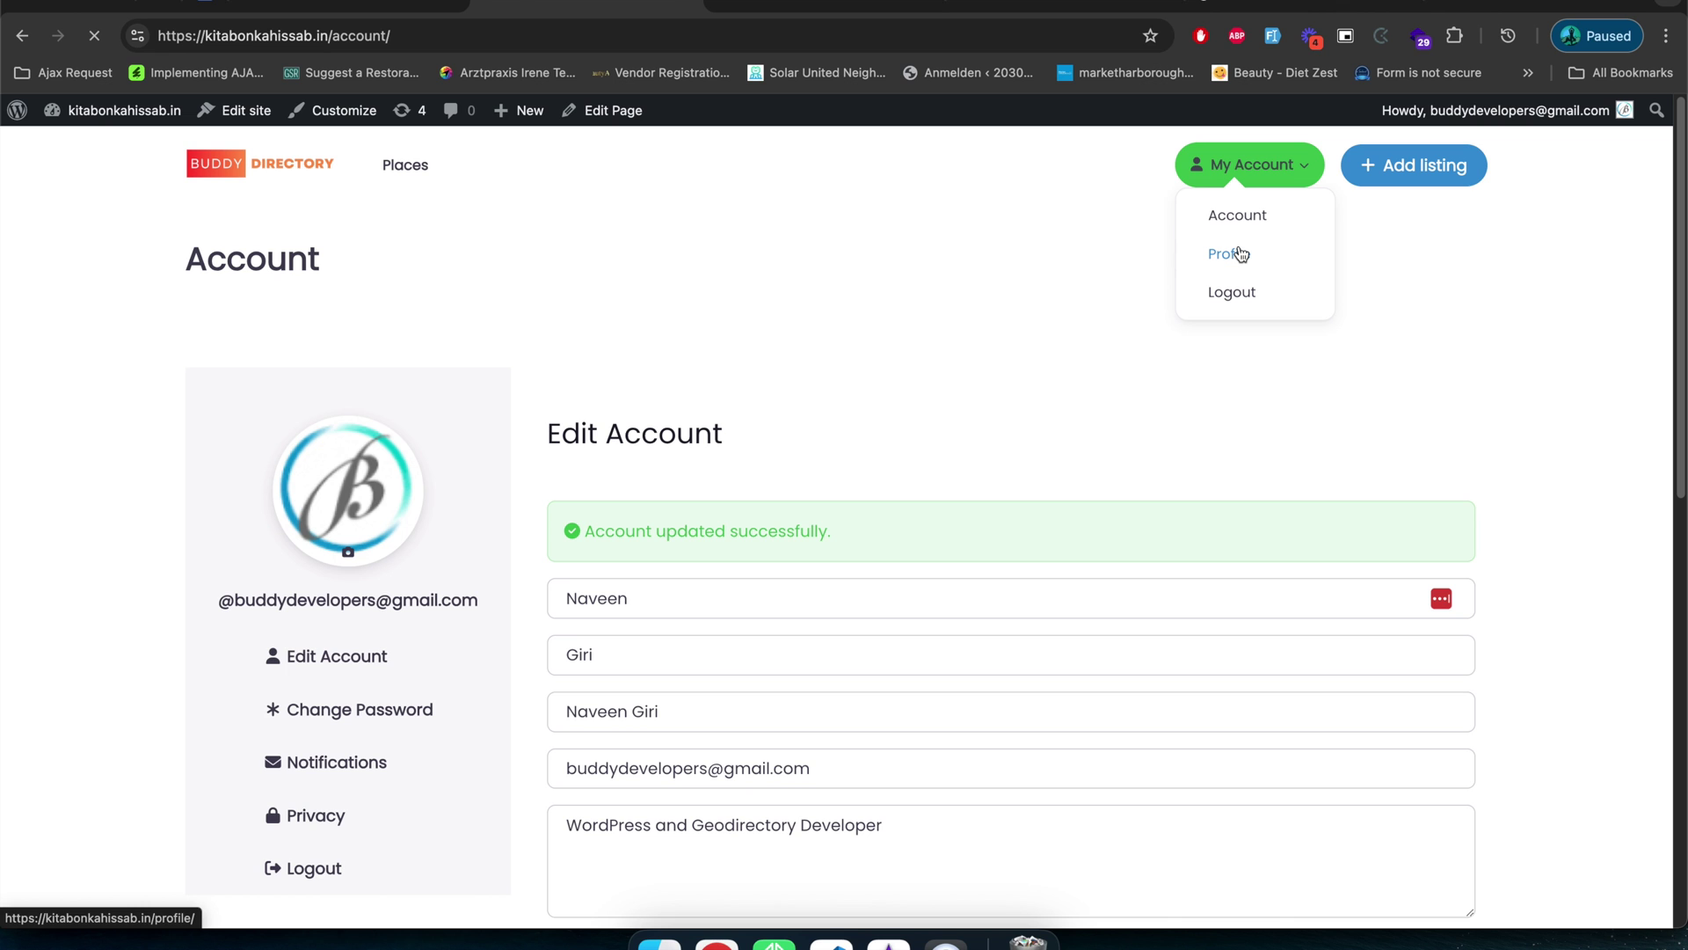
left_click(1239, 254)
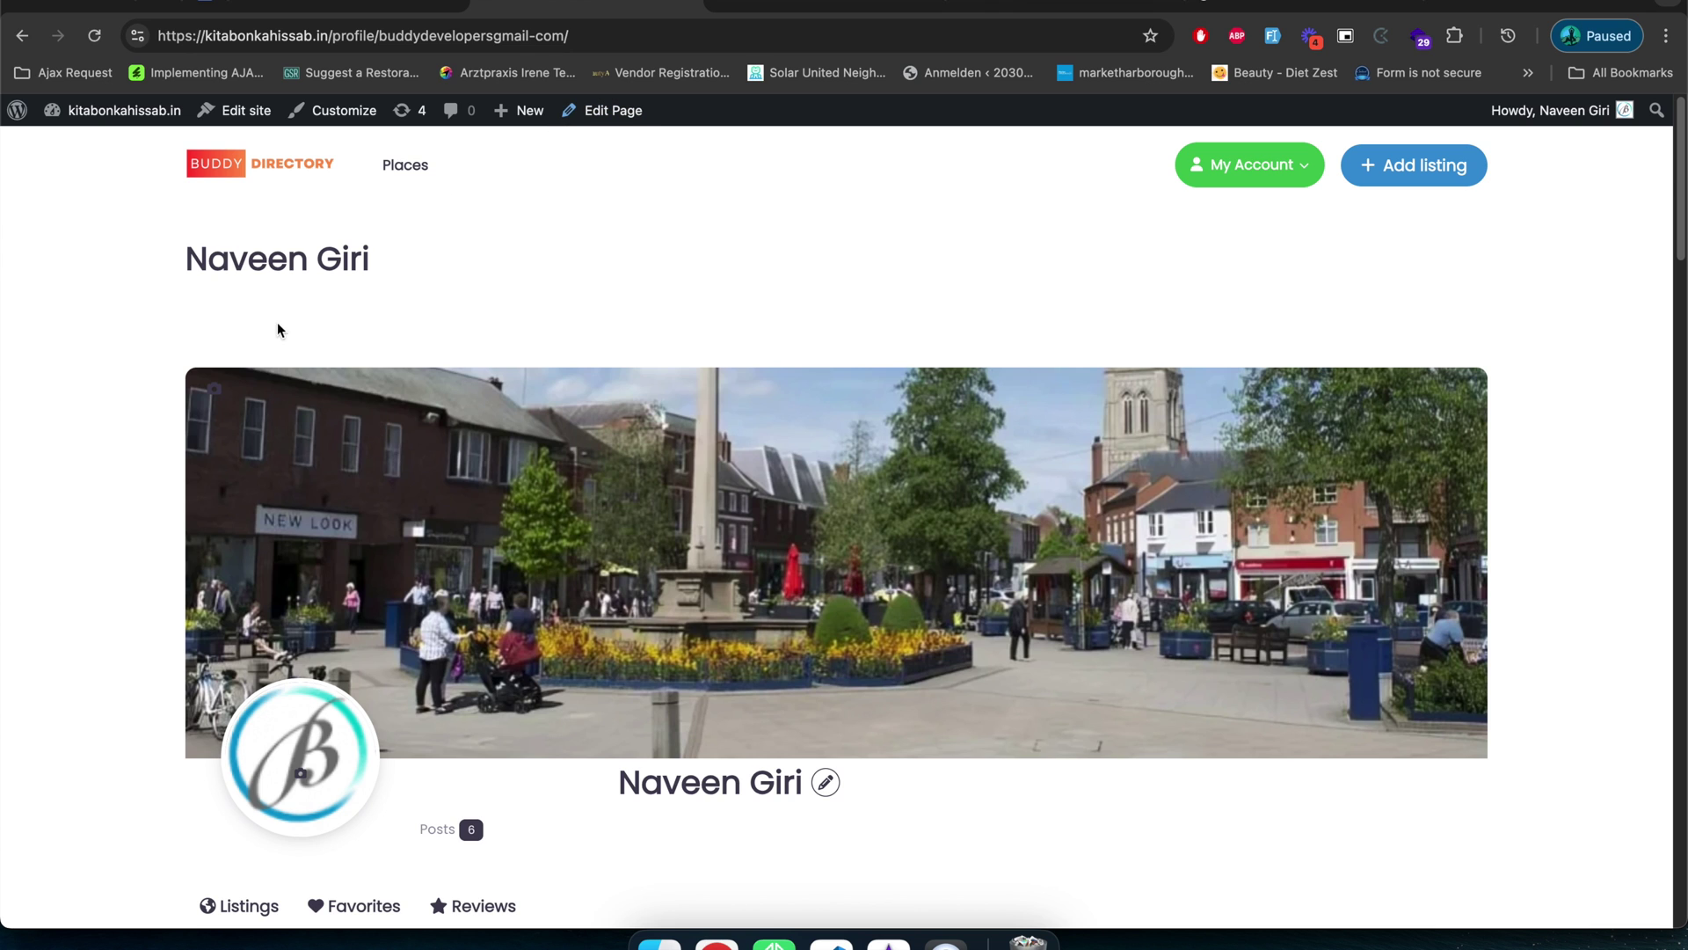
double_click(290, 253)
right_click(291, 251)
left_click(423, 582)
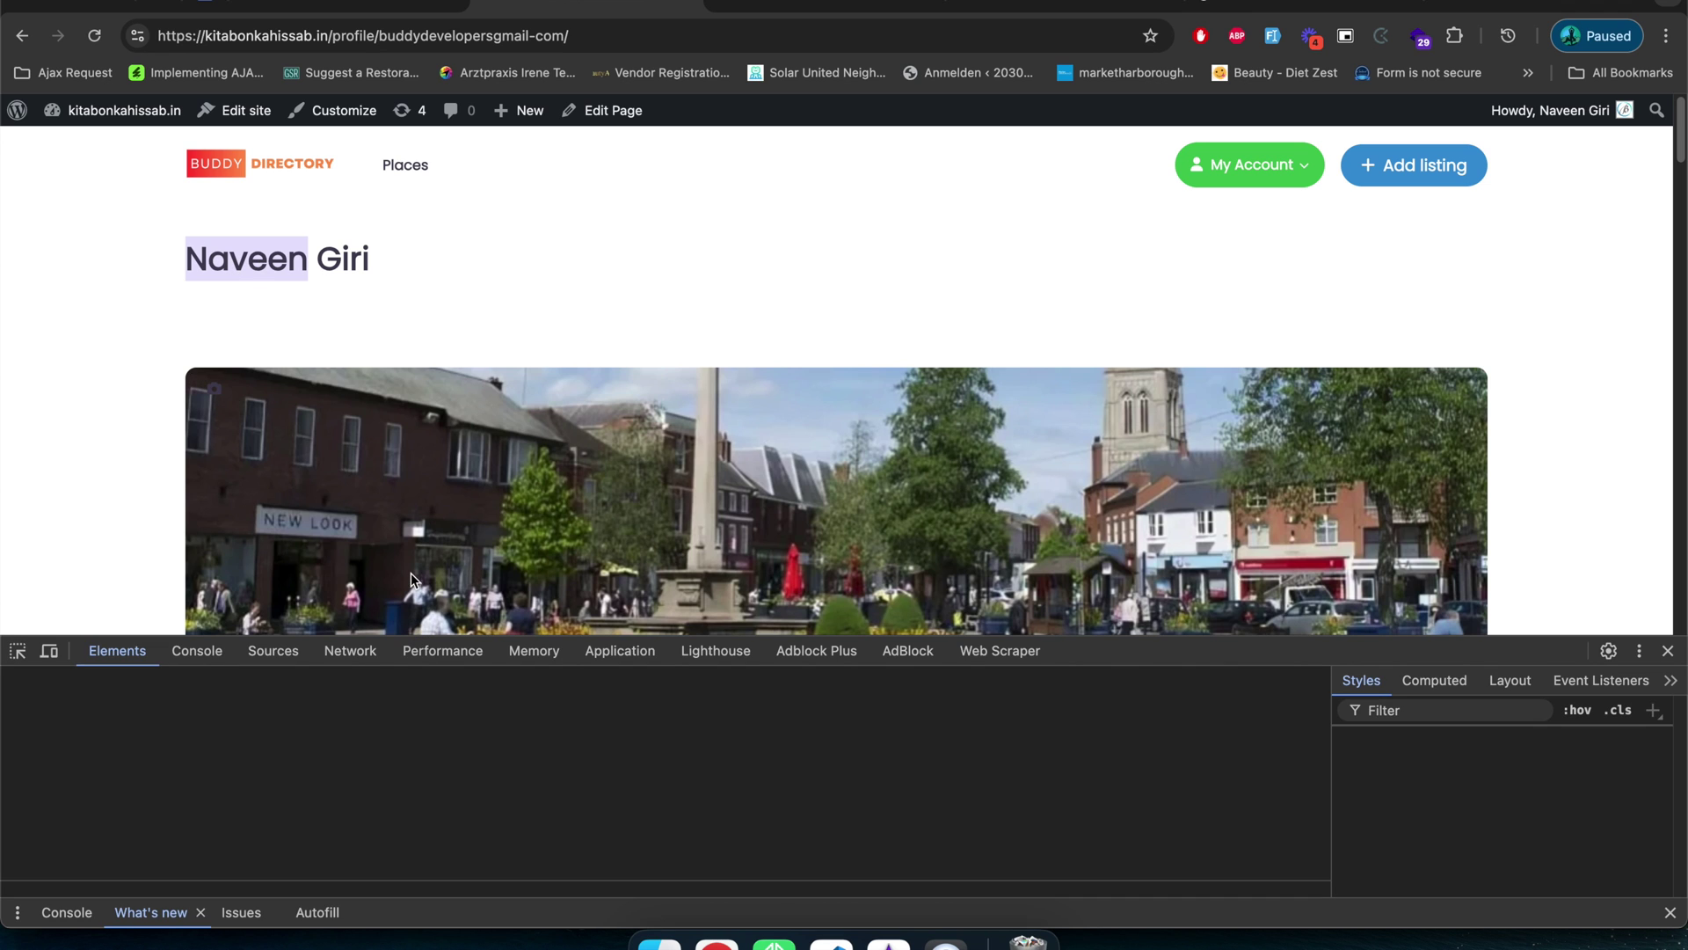
scroll(410, 572, "down", 1)
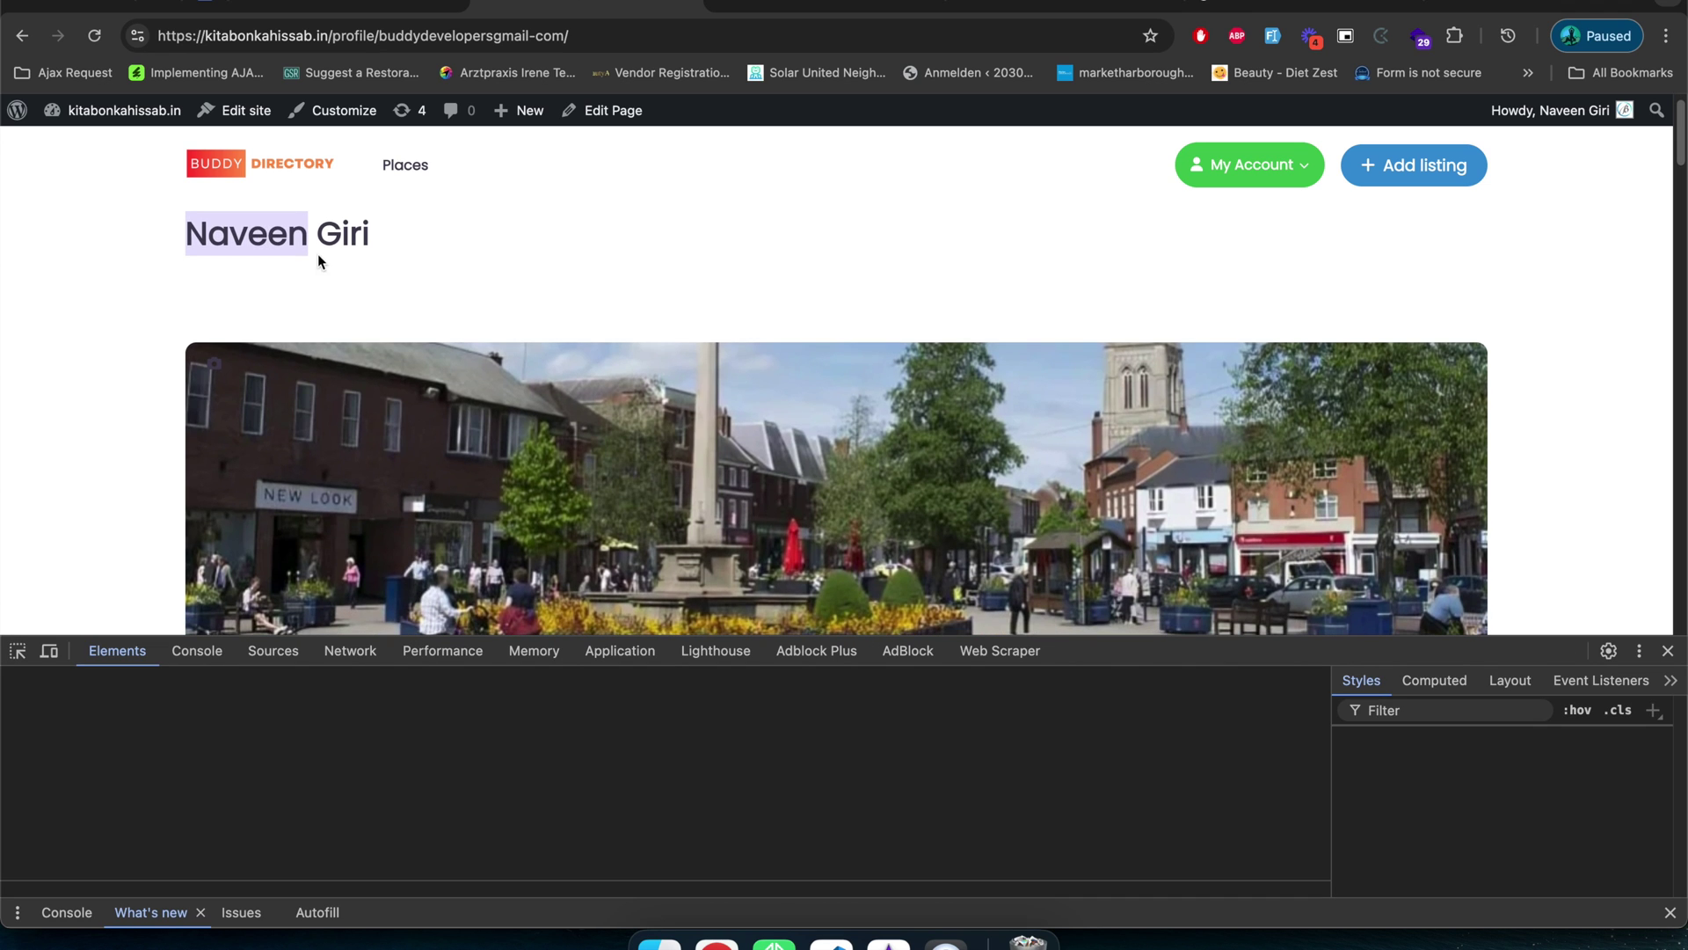
right_click(330, 236)
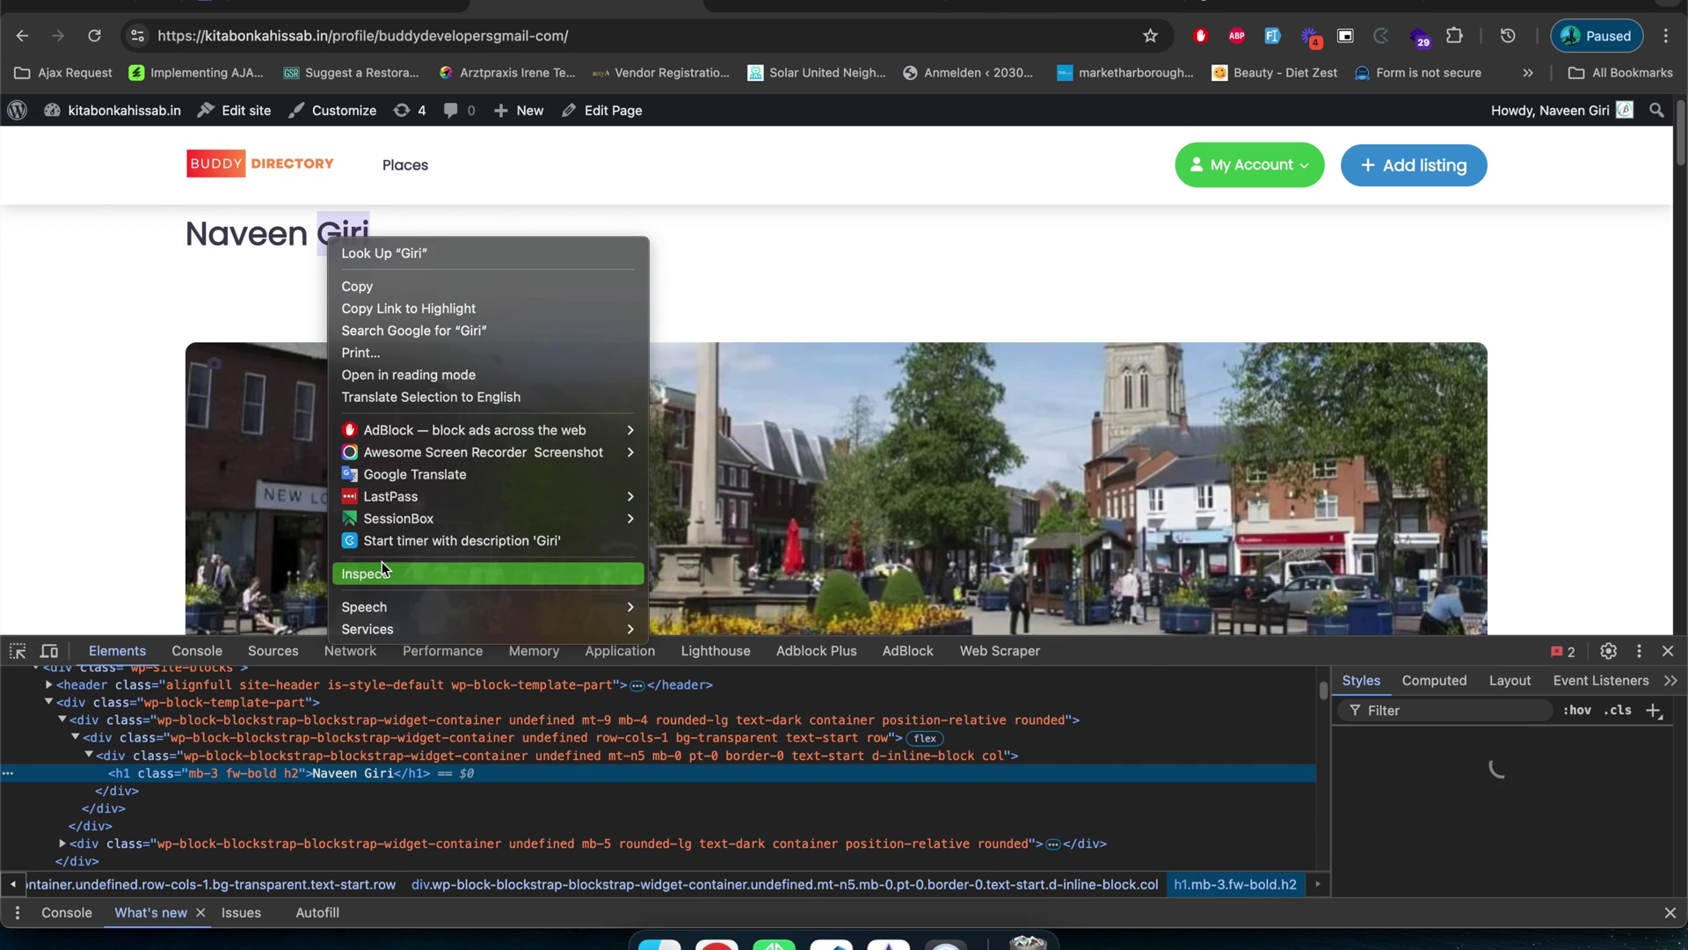
left_click(382, 572)
scroll(563, 536, "down", 5)
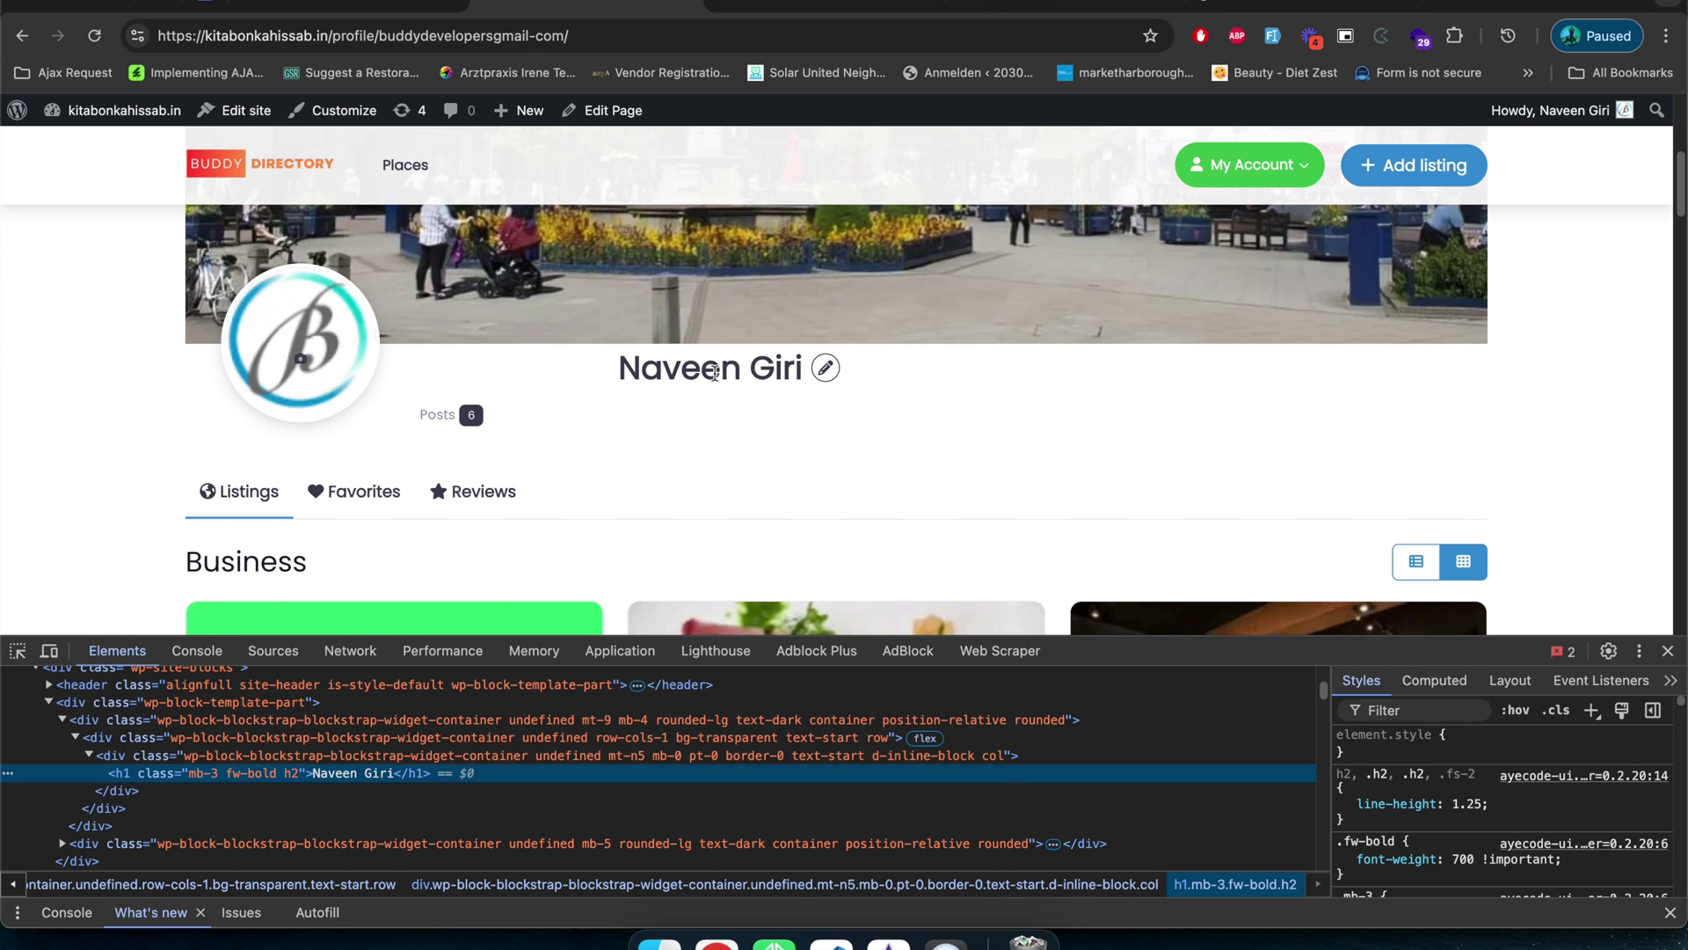
right_click(717, 369)
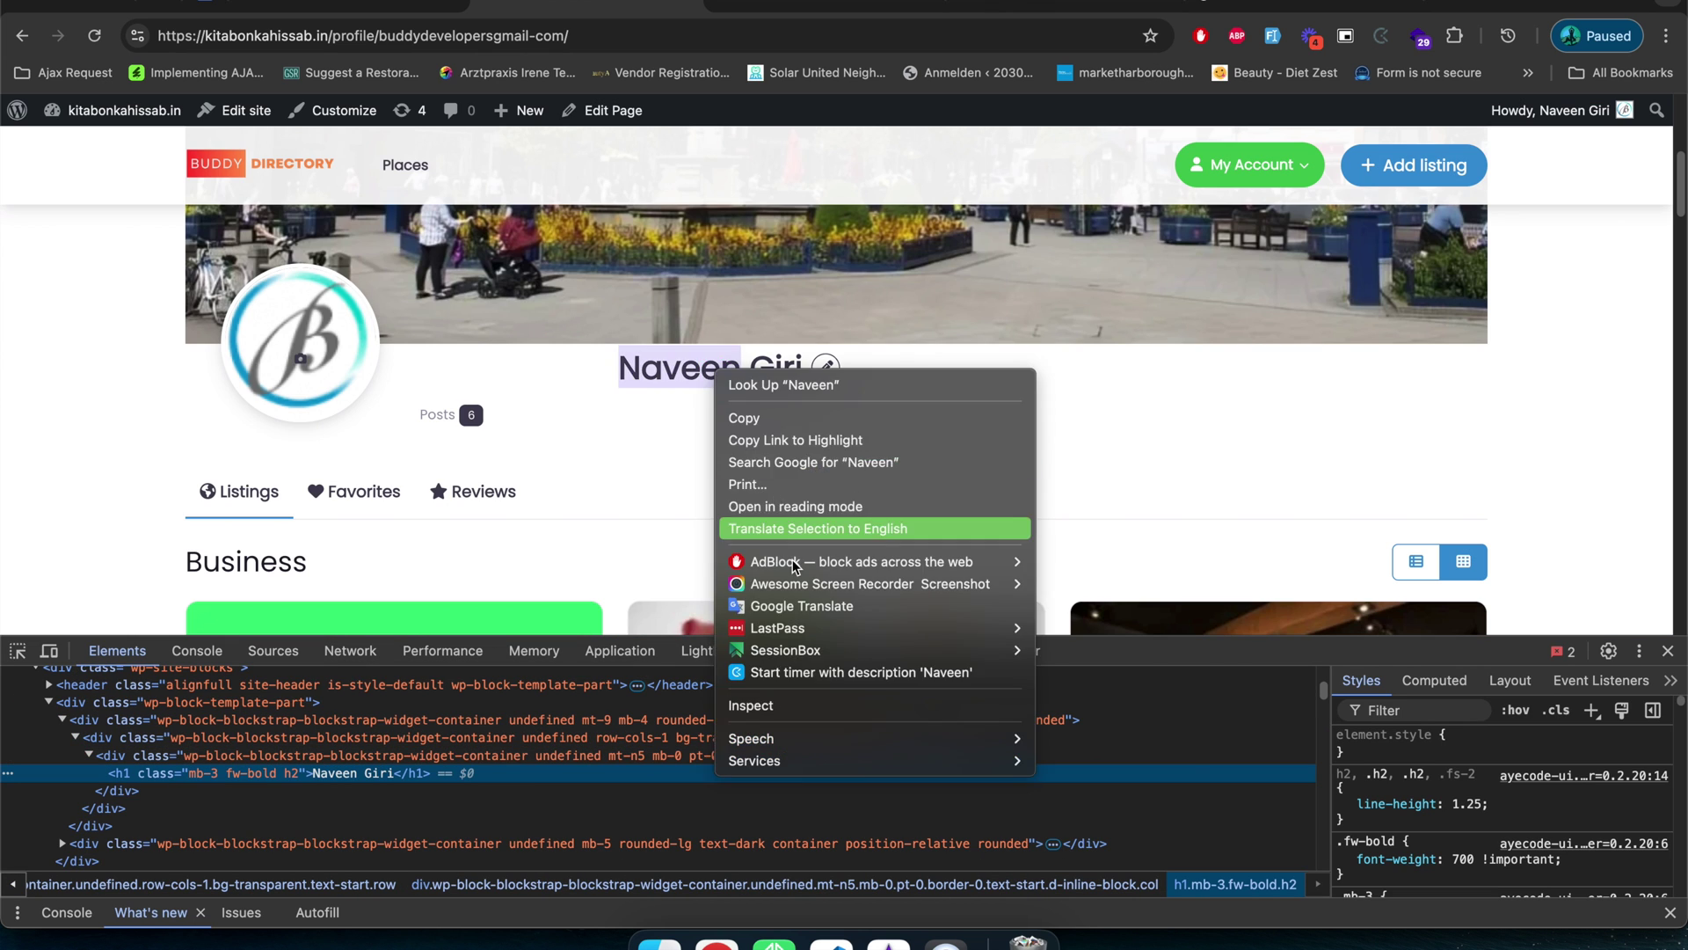
left_click(800, 708)
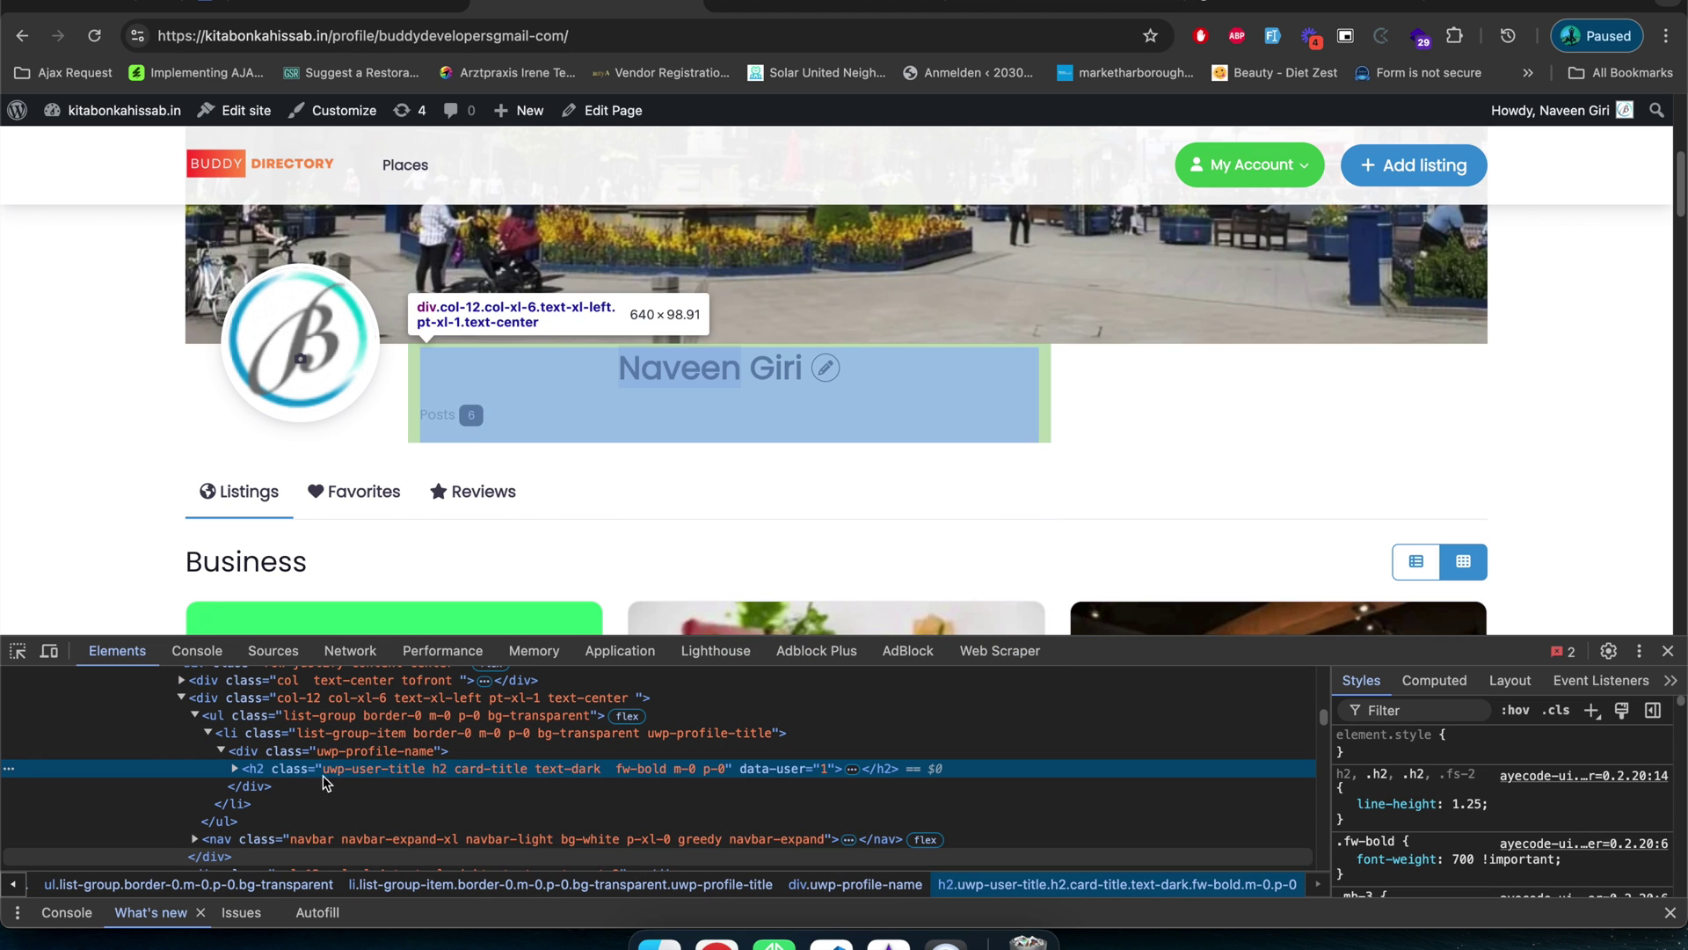
left_click(1668, 651)
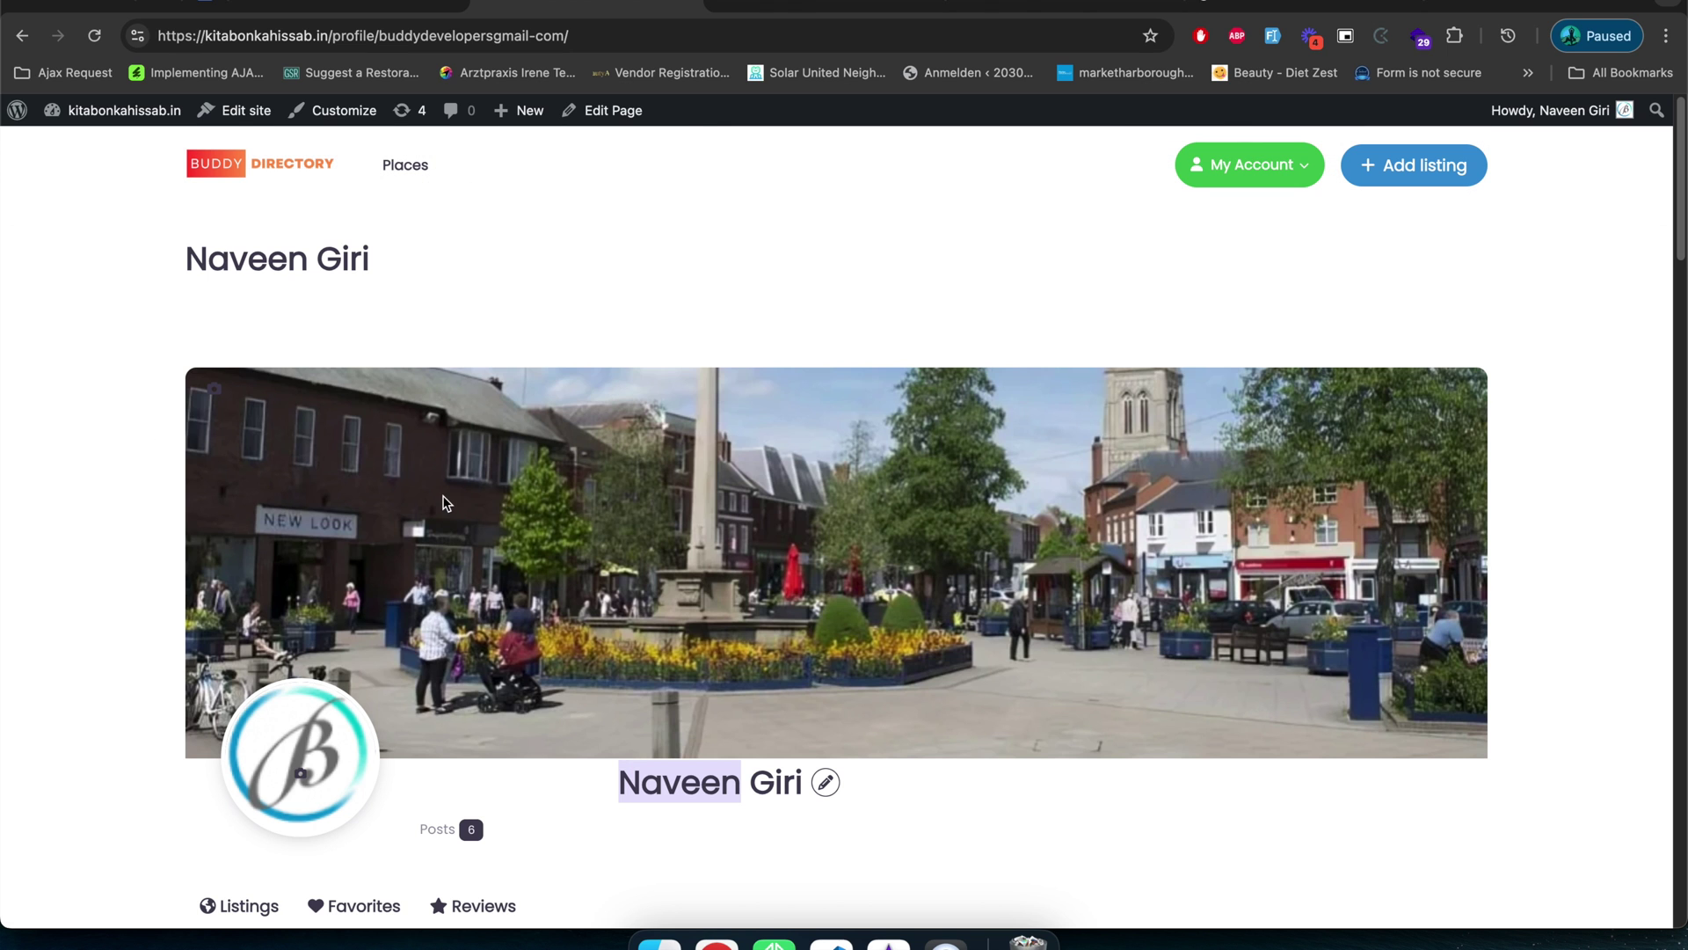
left_click(224, 318)
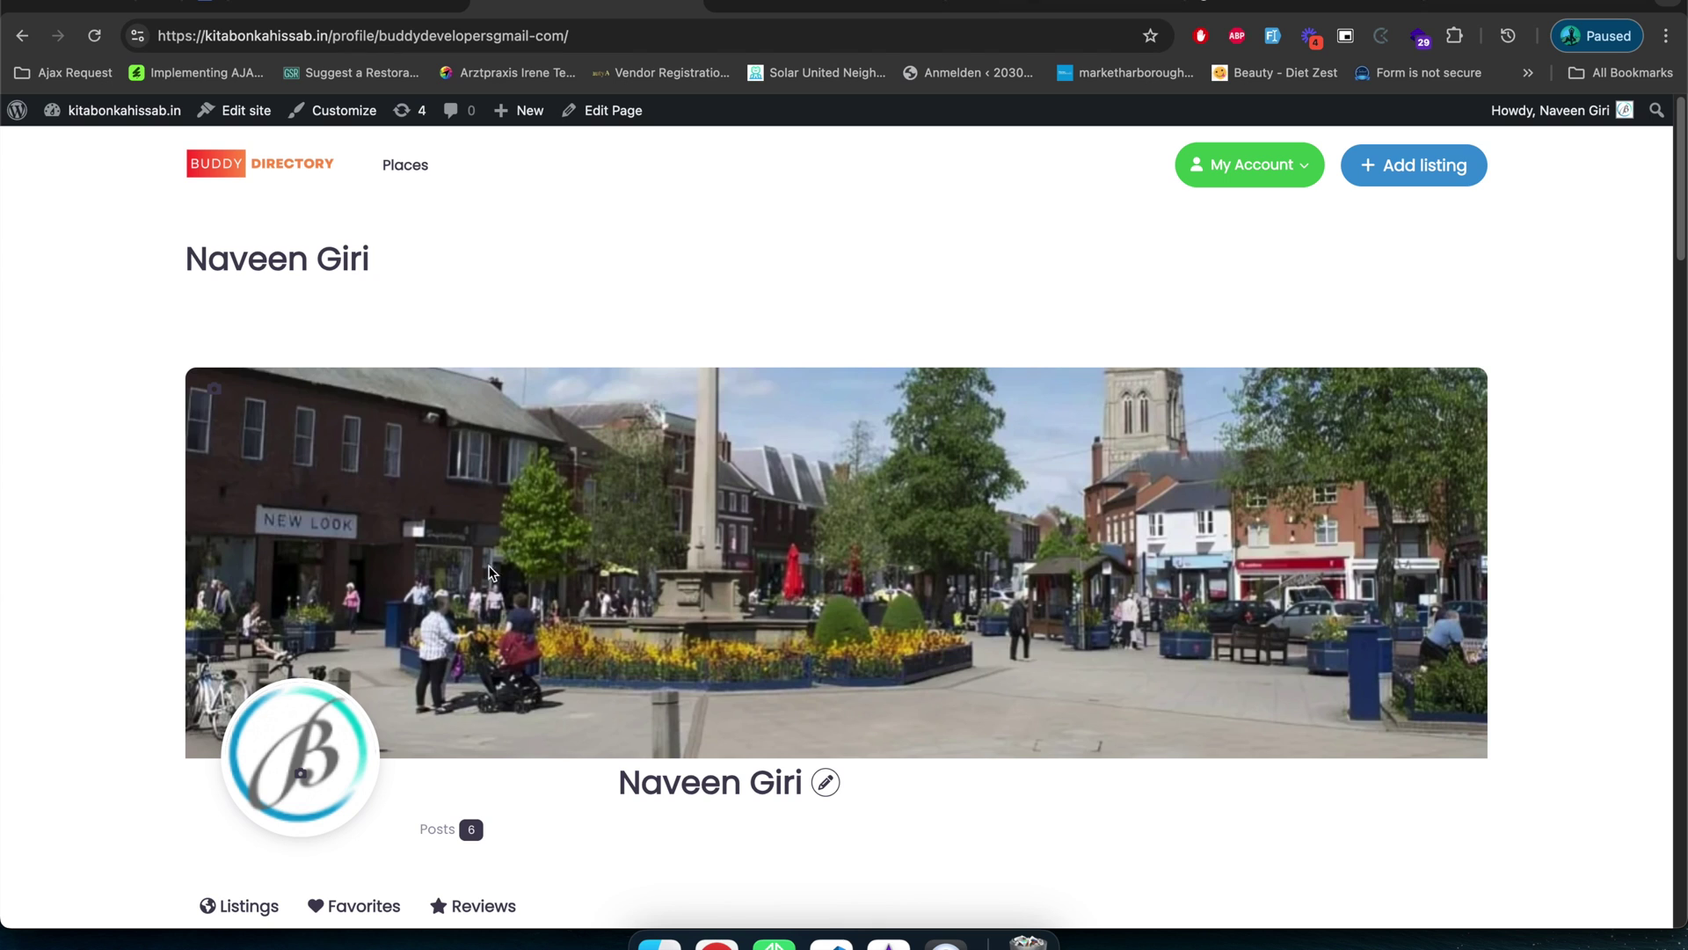
left_click(631, 37)
key("super+c")
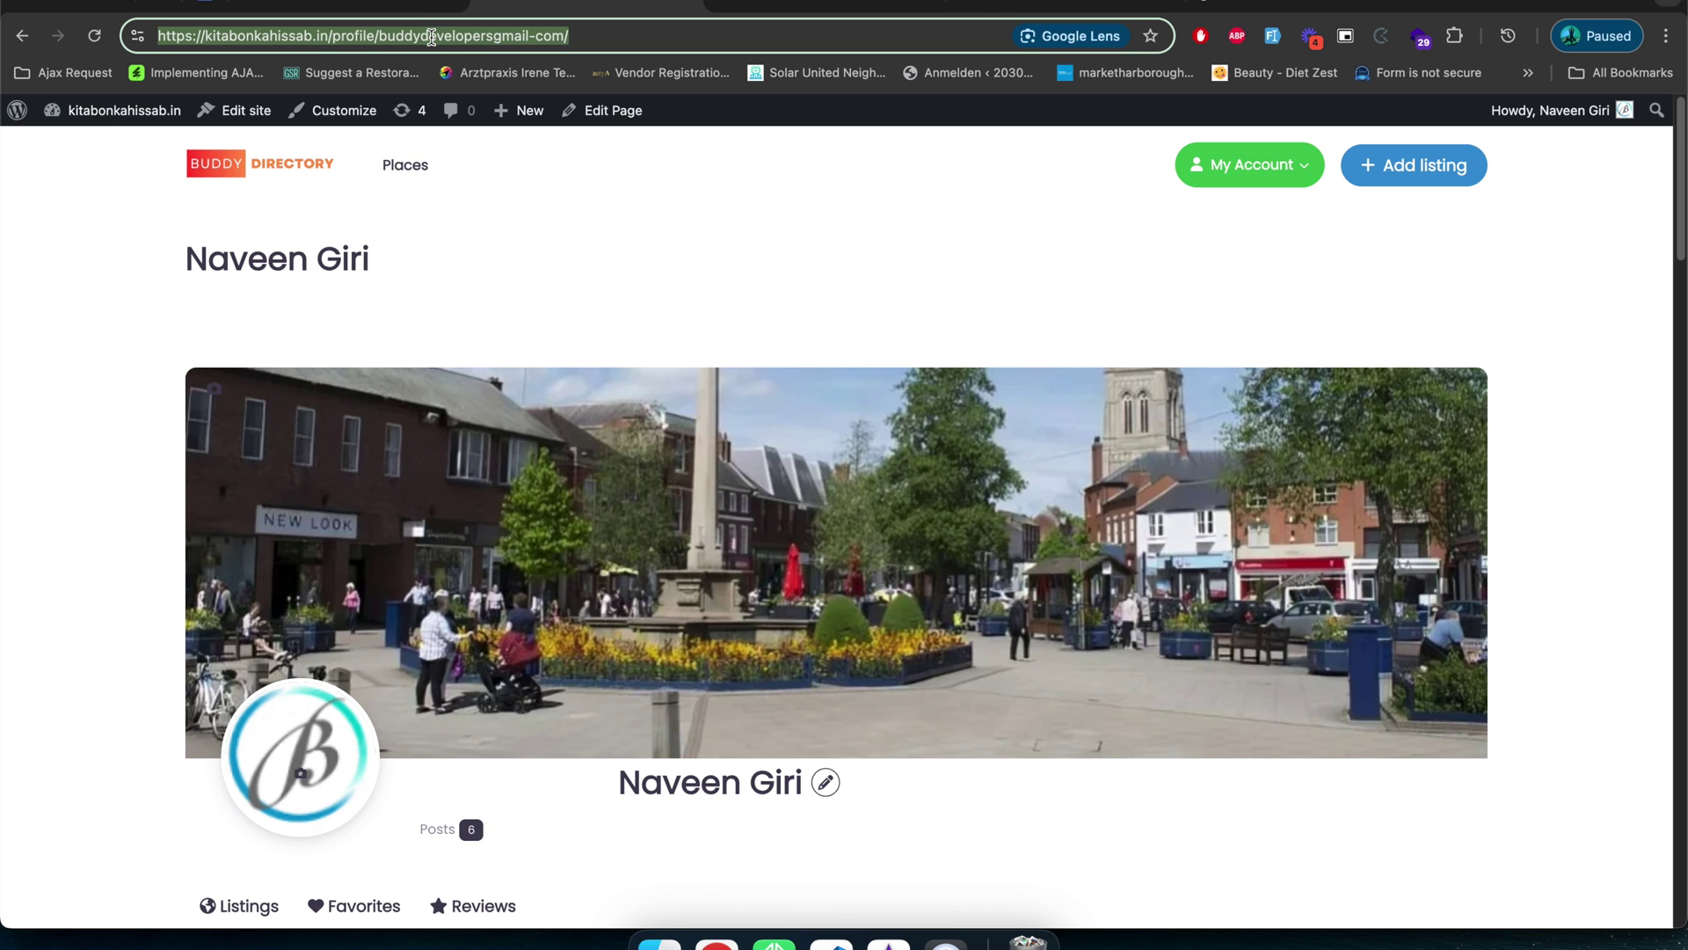
key("super+shift+n")
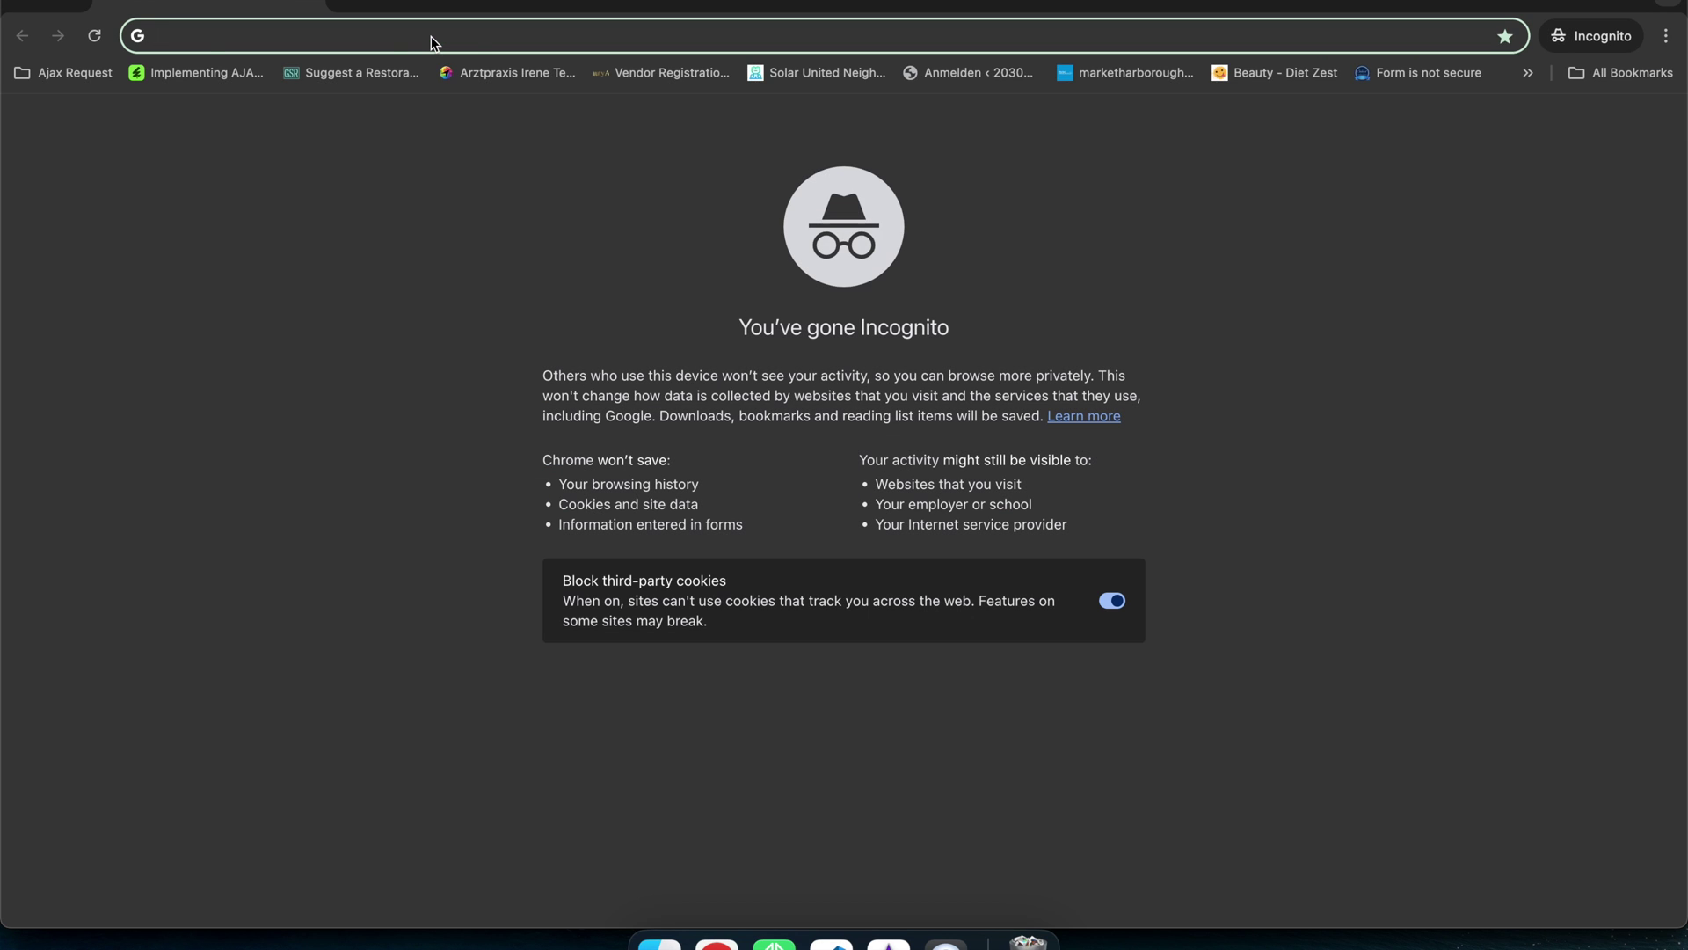
key("super+v")
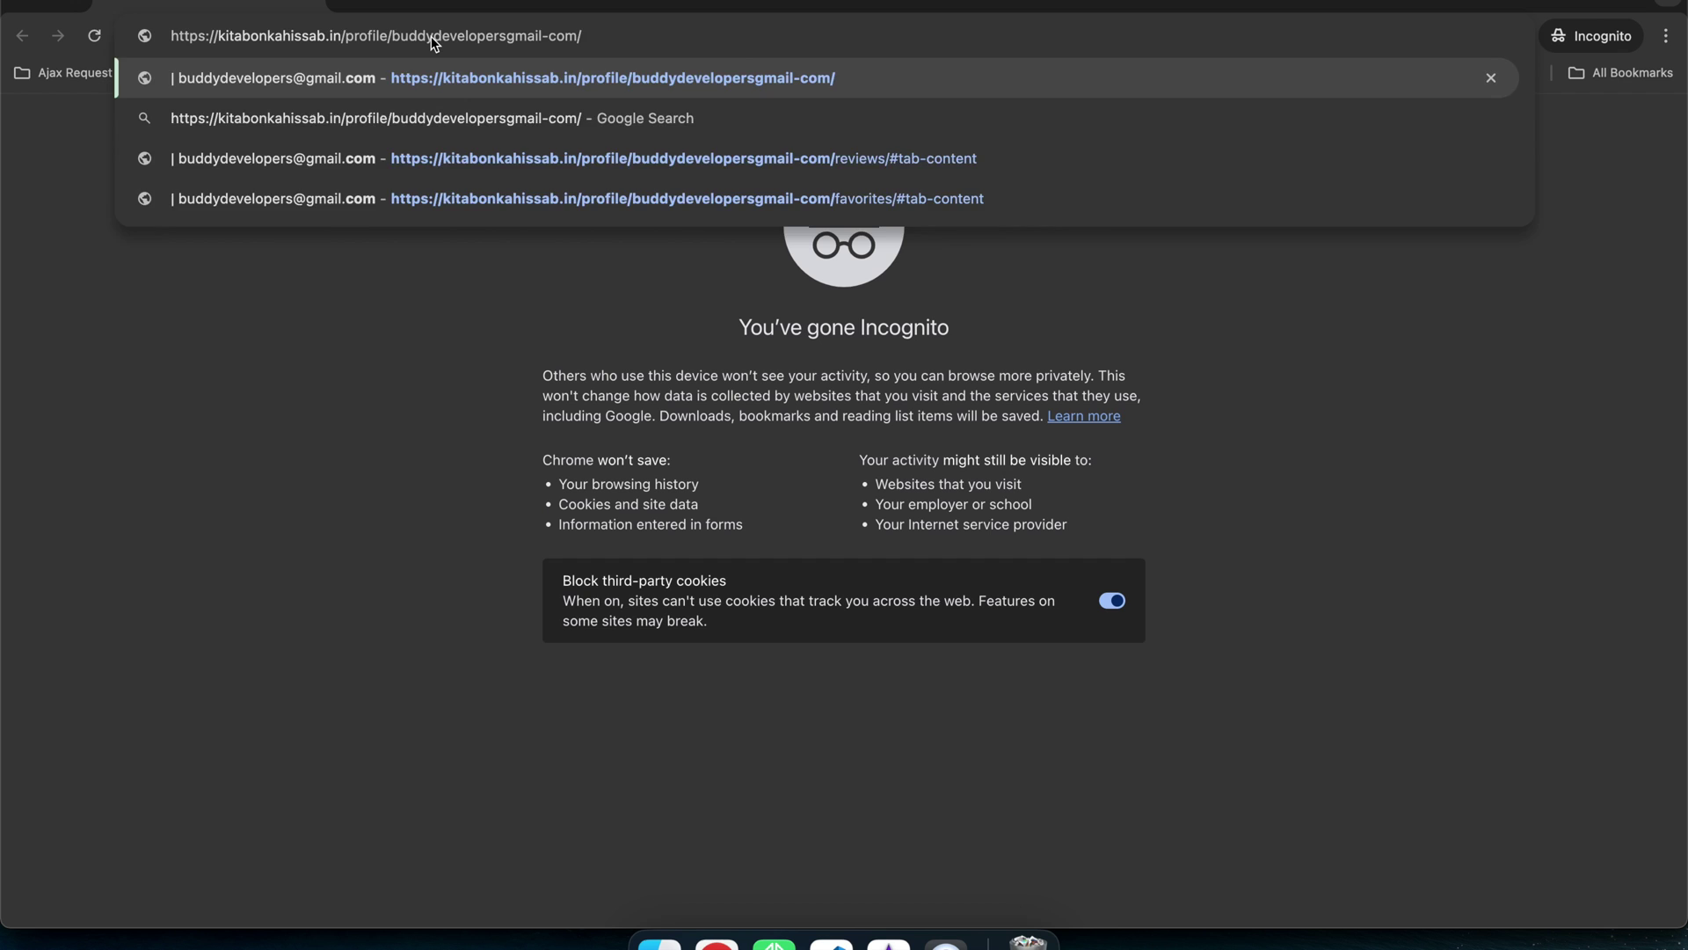
key("Return")
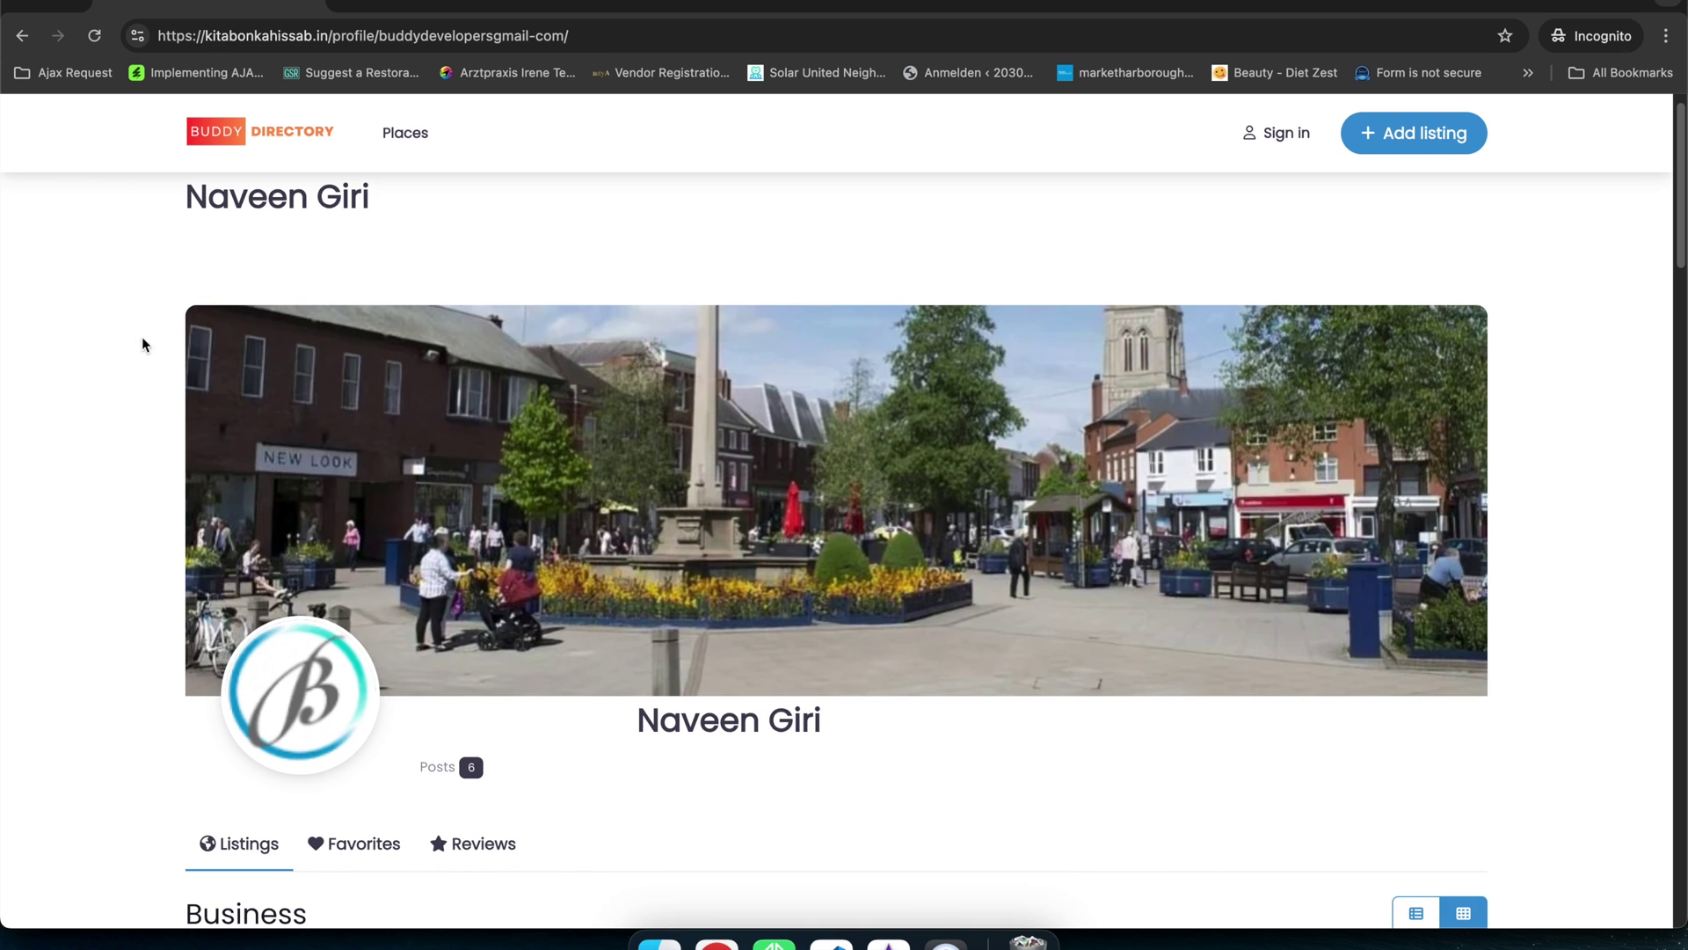
scroll(402, 526, "down", 10)
scroll(402, 524, "up", 10)
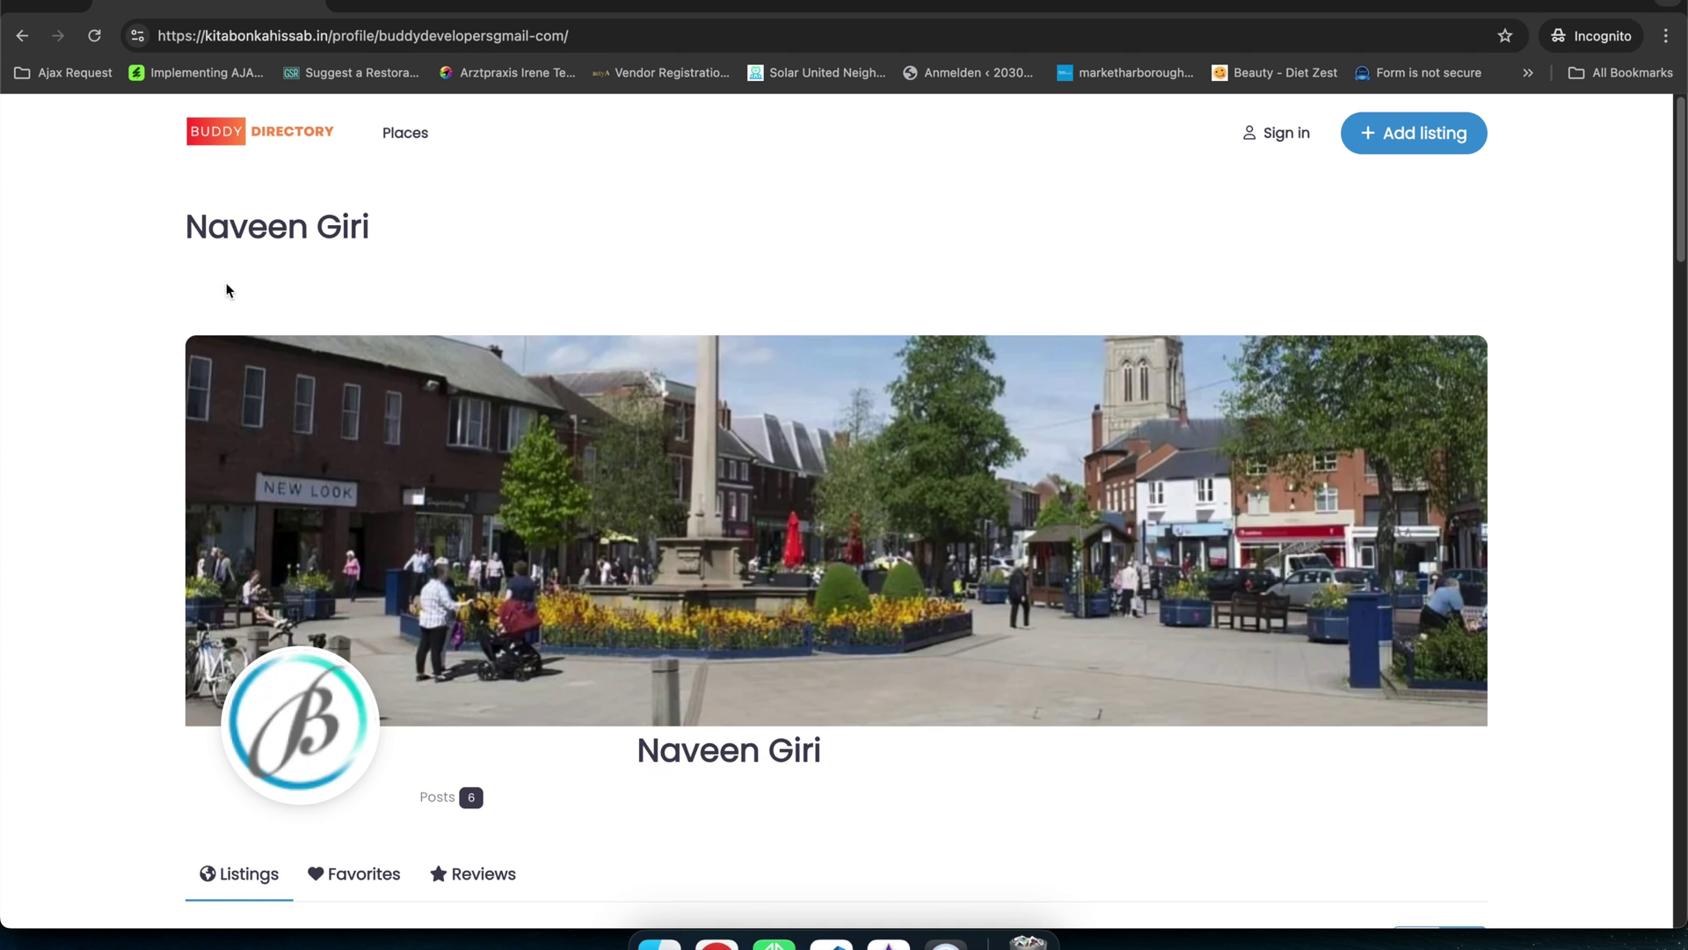
triple_click(194, 228)
key("super+c")
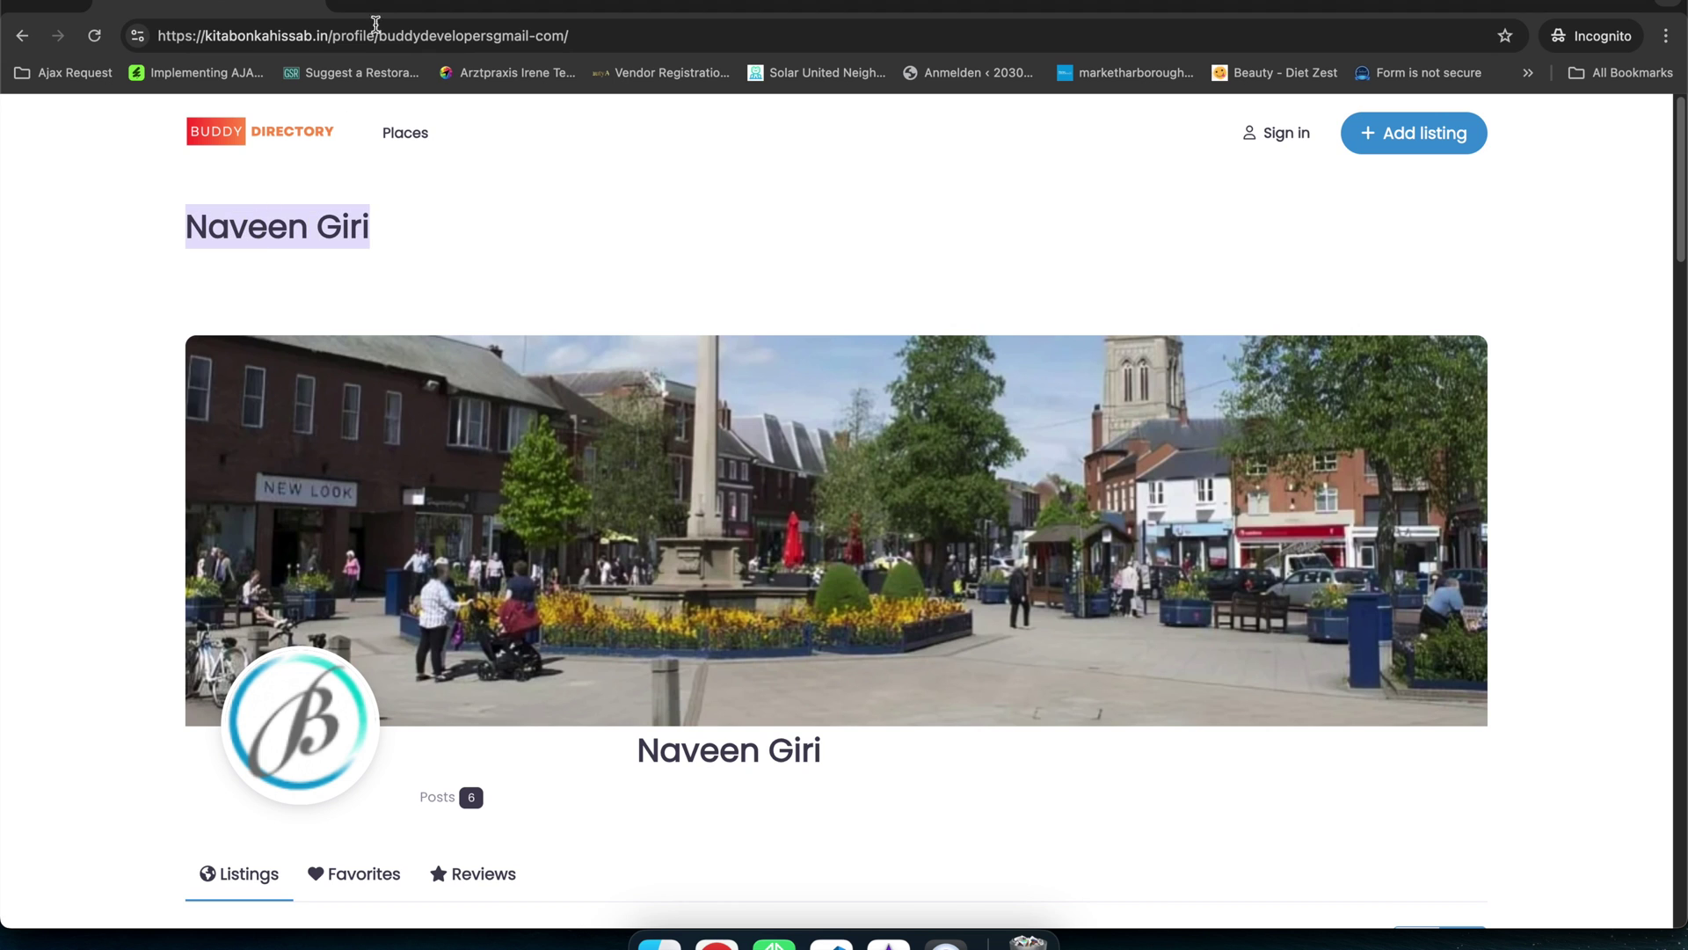
left_click(345, 3)
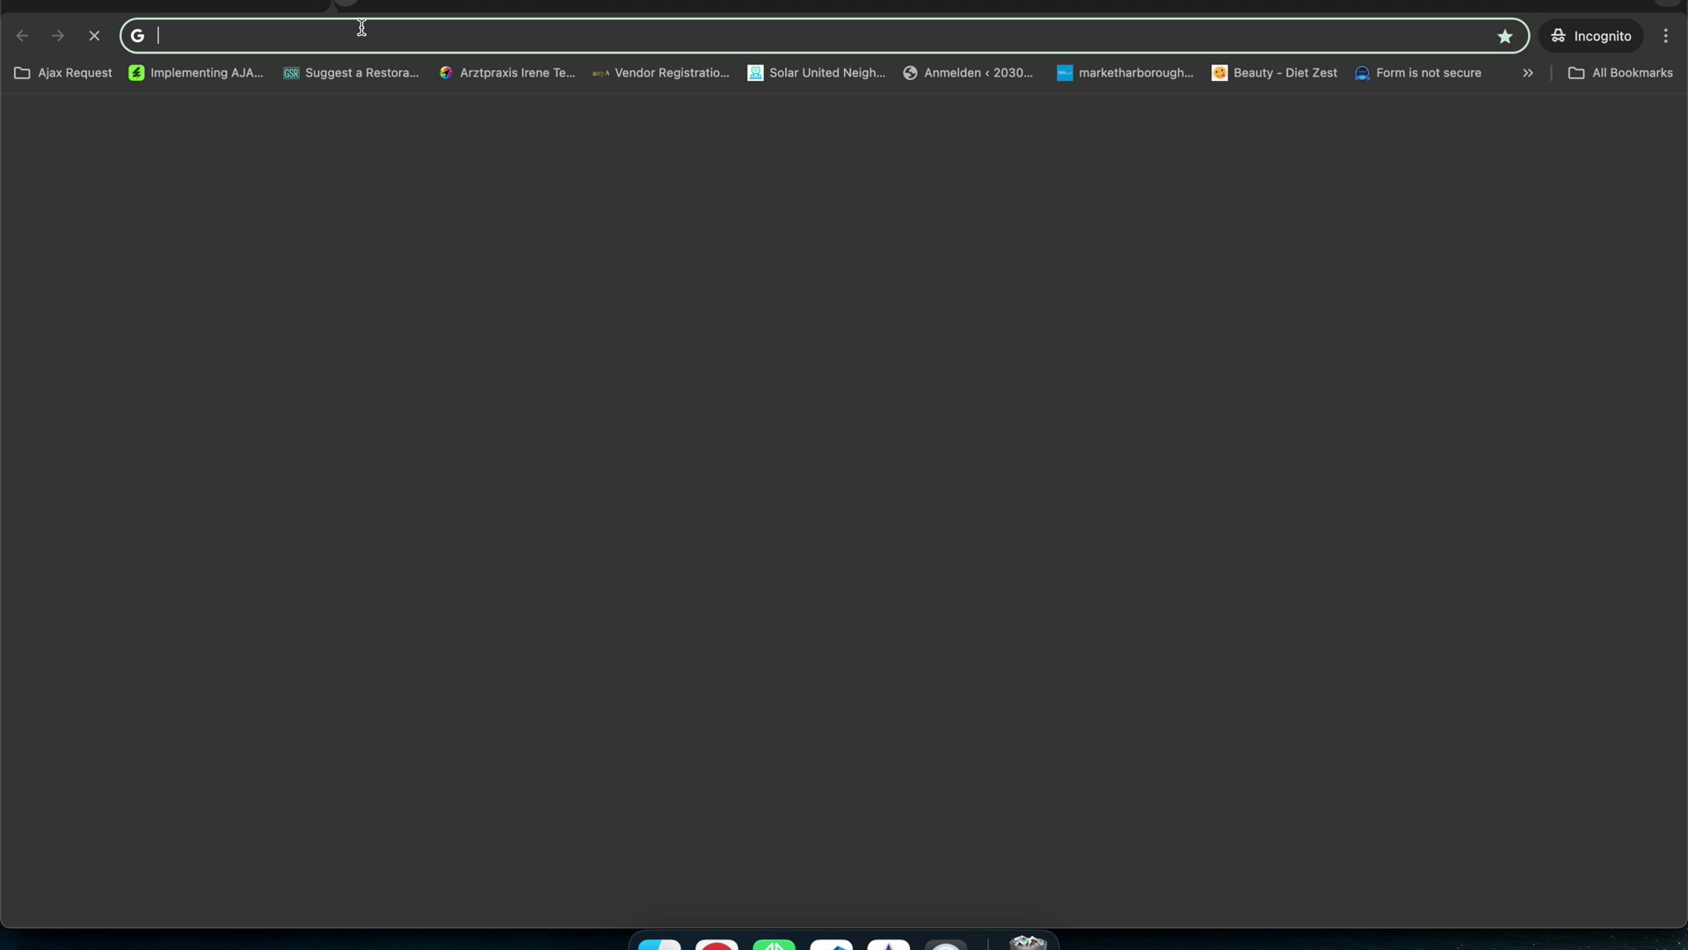
key("super+v")
key("Return")
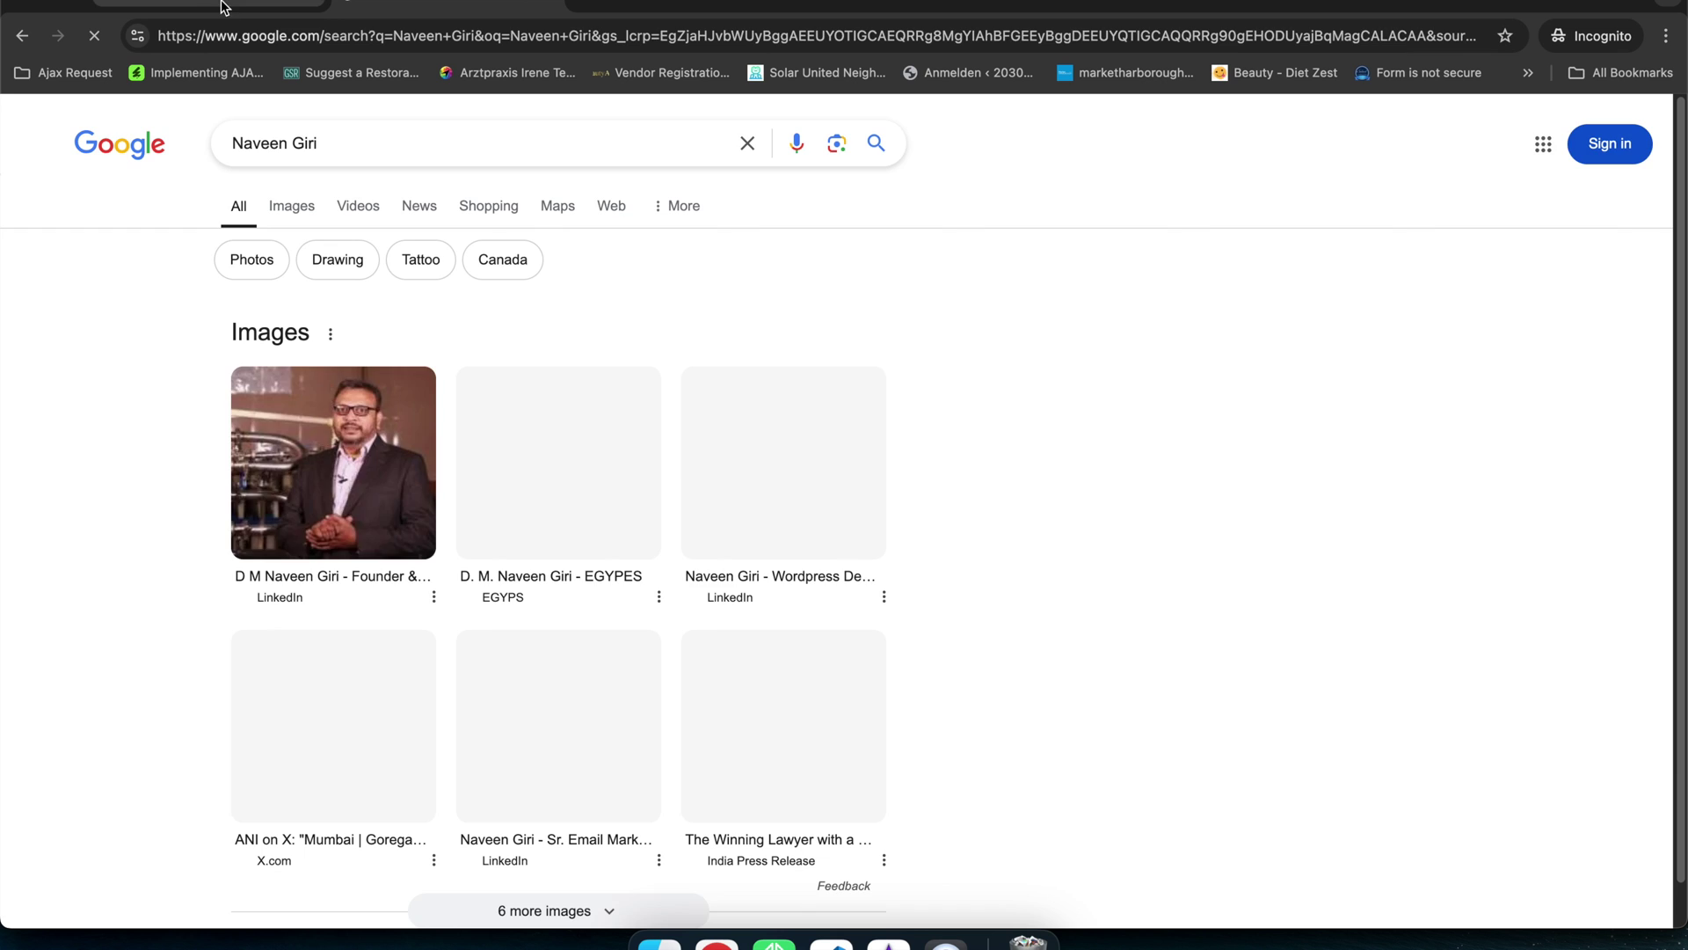
left_click(218, 14)
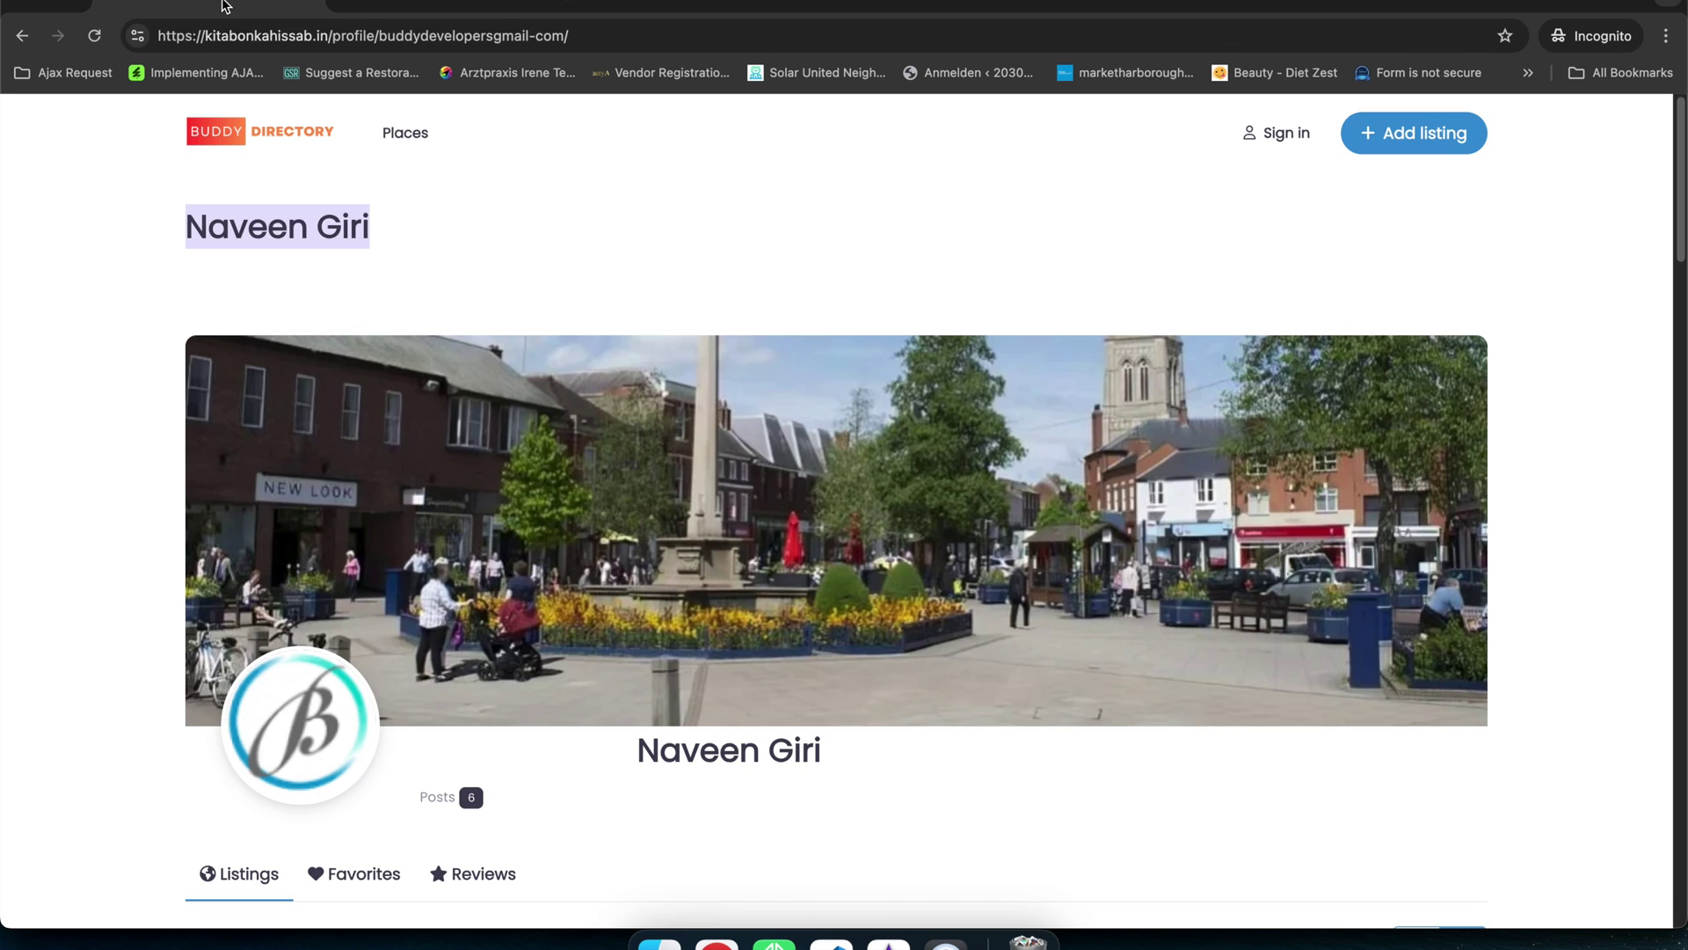
left_click(325, 259)
left_click_drag(186, 227, 369, 229)
key("super+grave")
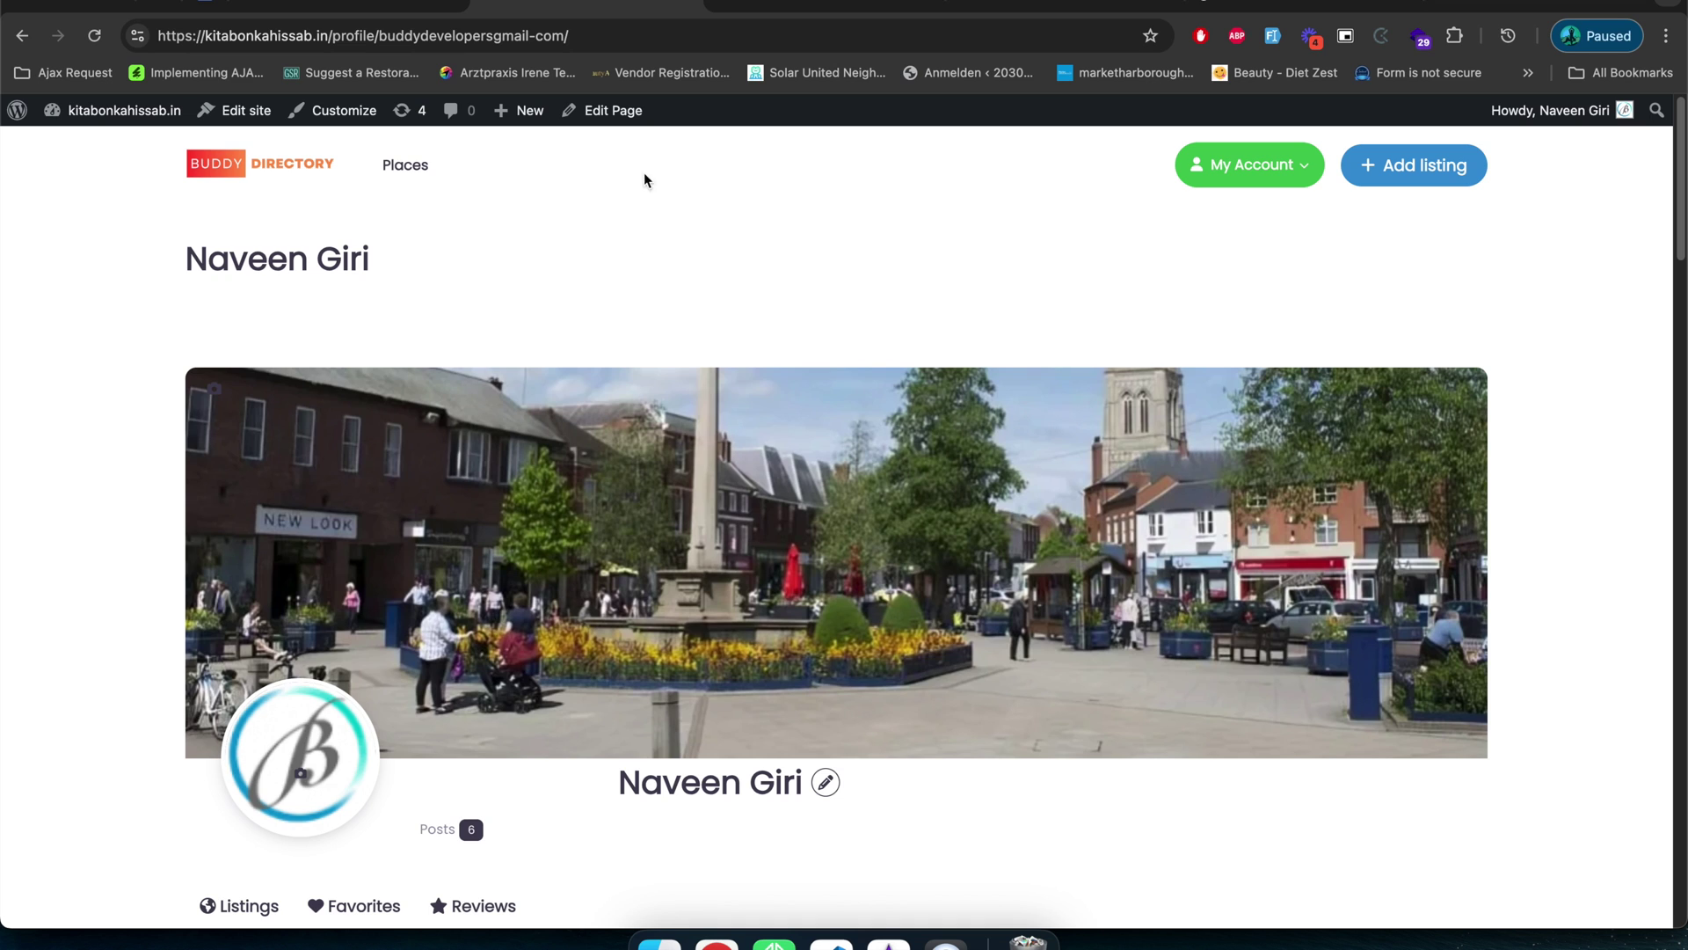
Open the Profile page in the block editor and select its [uwp_profile] shortcode.
left_click(603, 120)
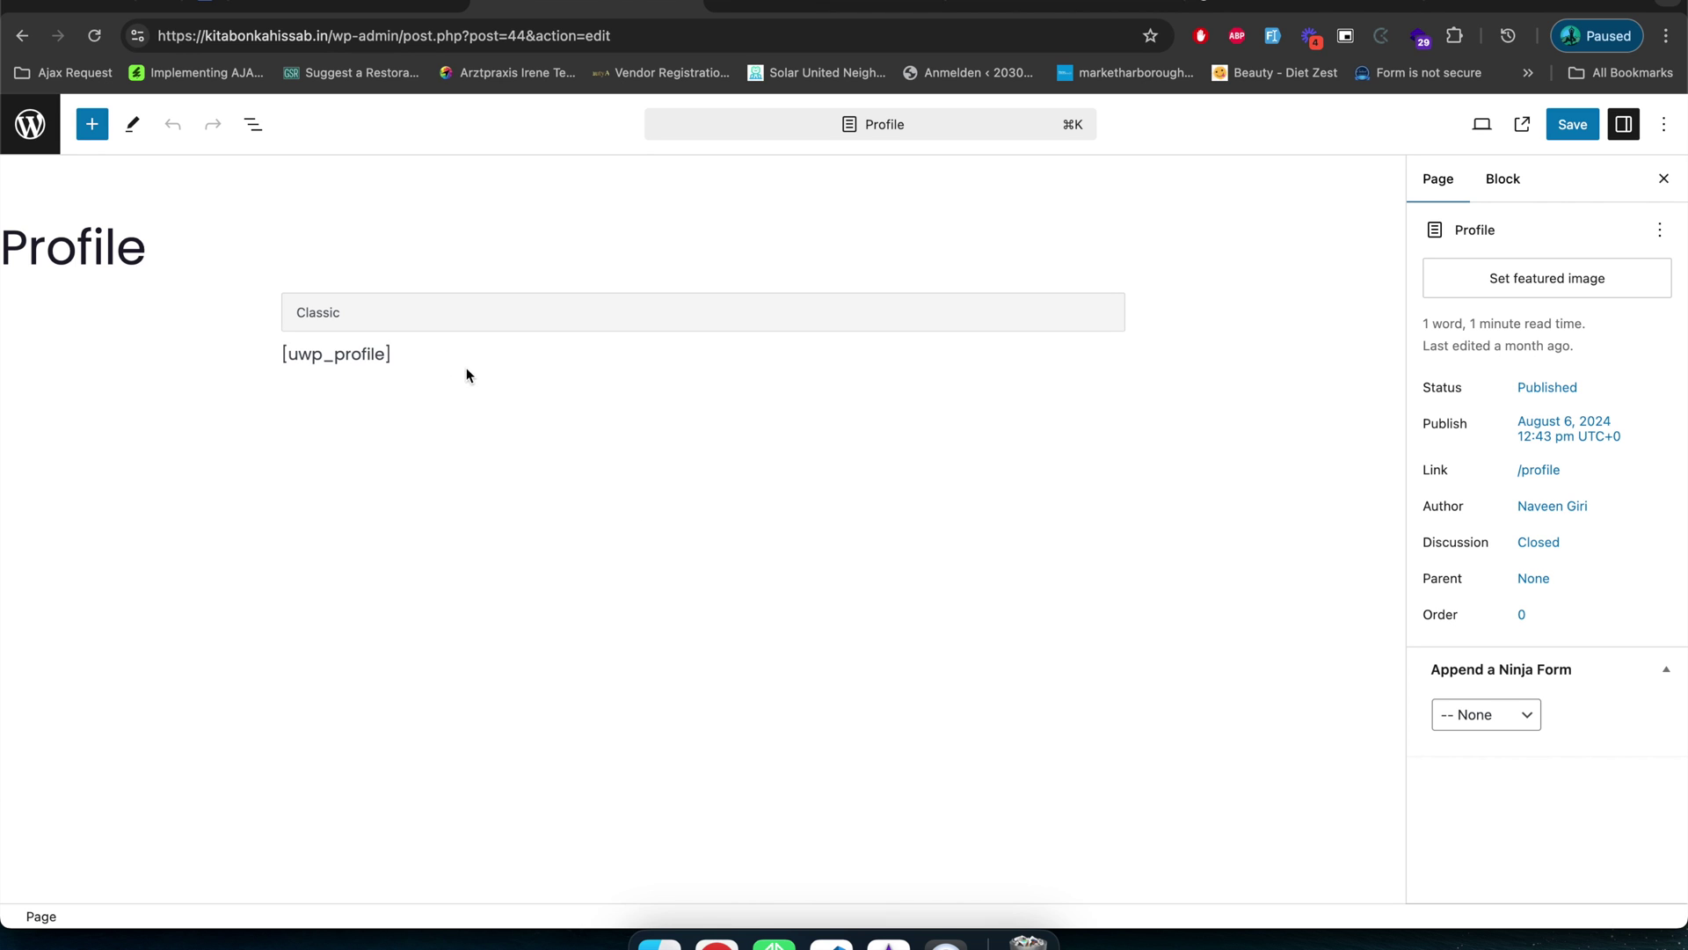
left_click(387, 362)
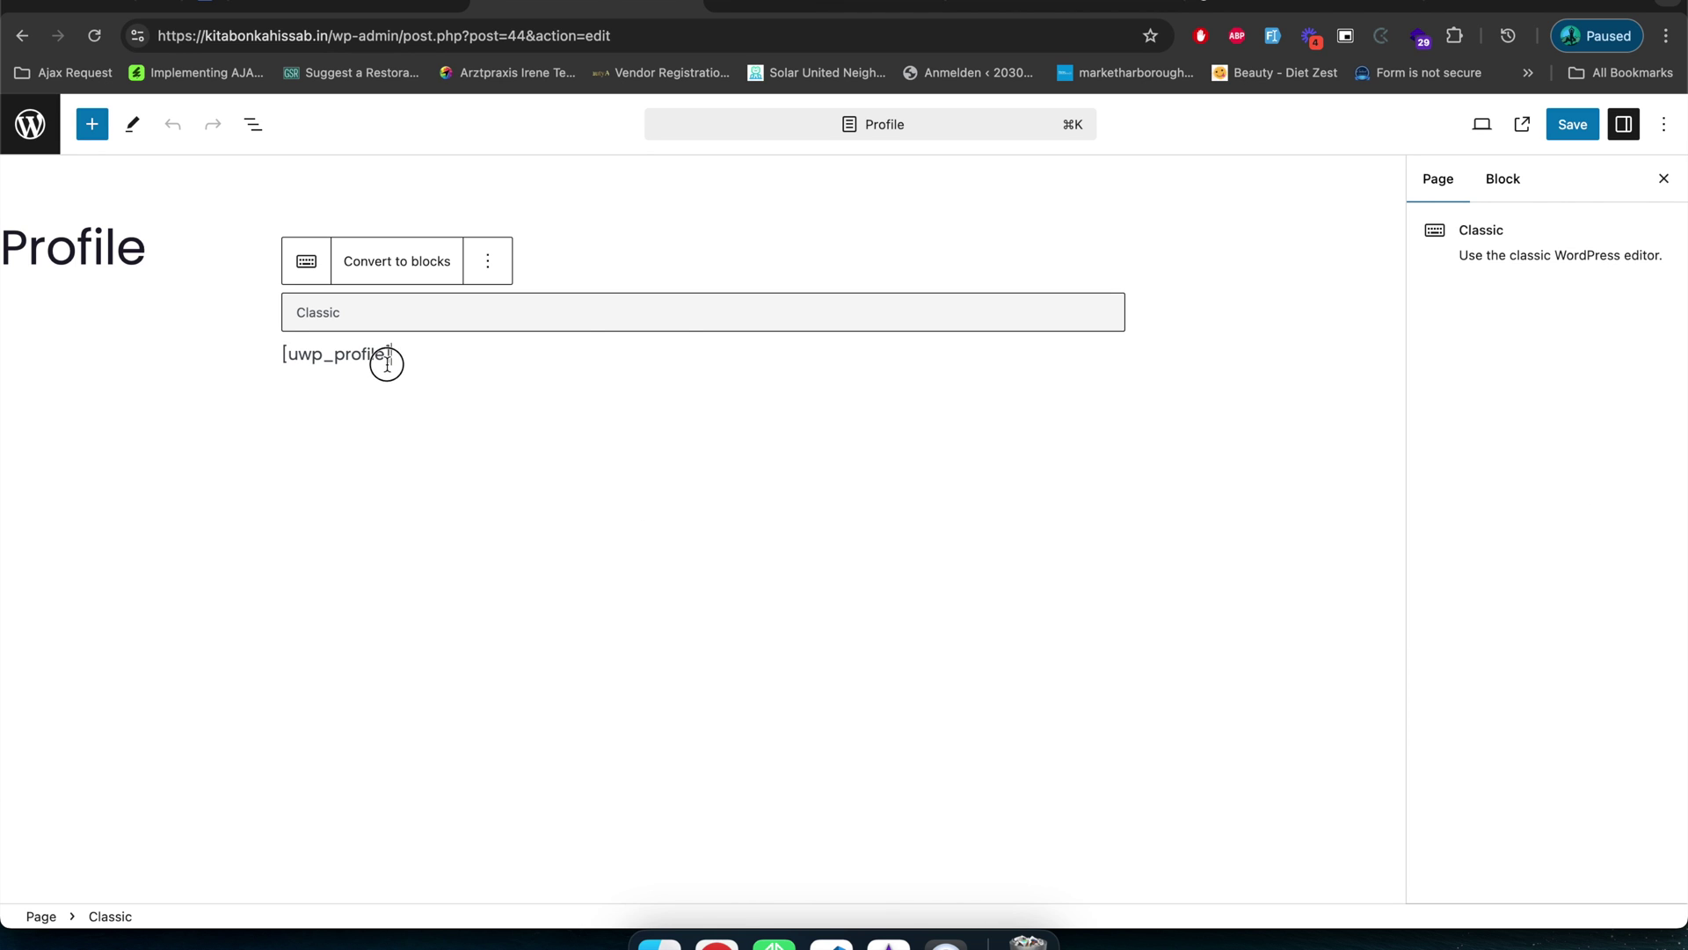
triple_click(312, 353)
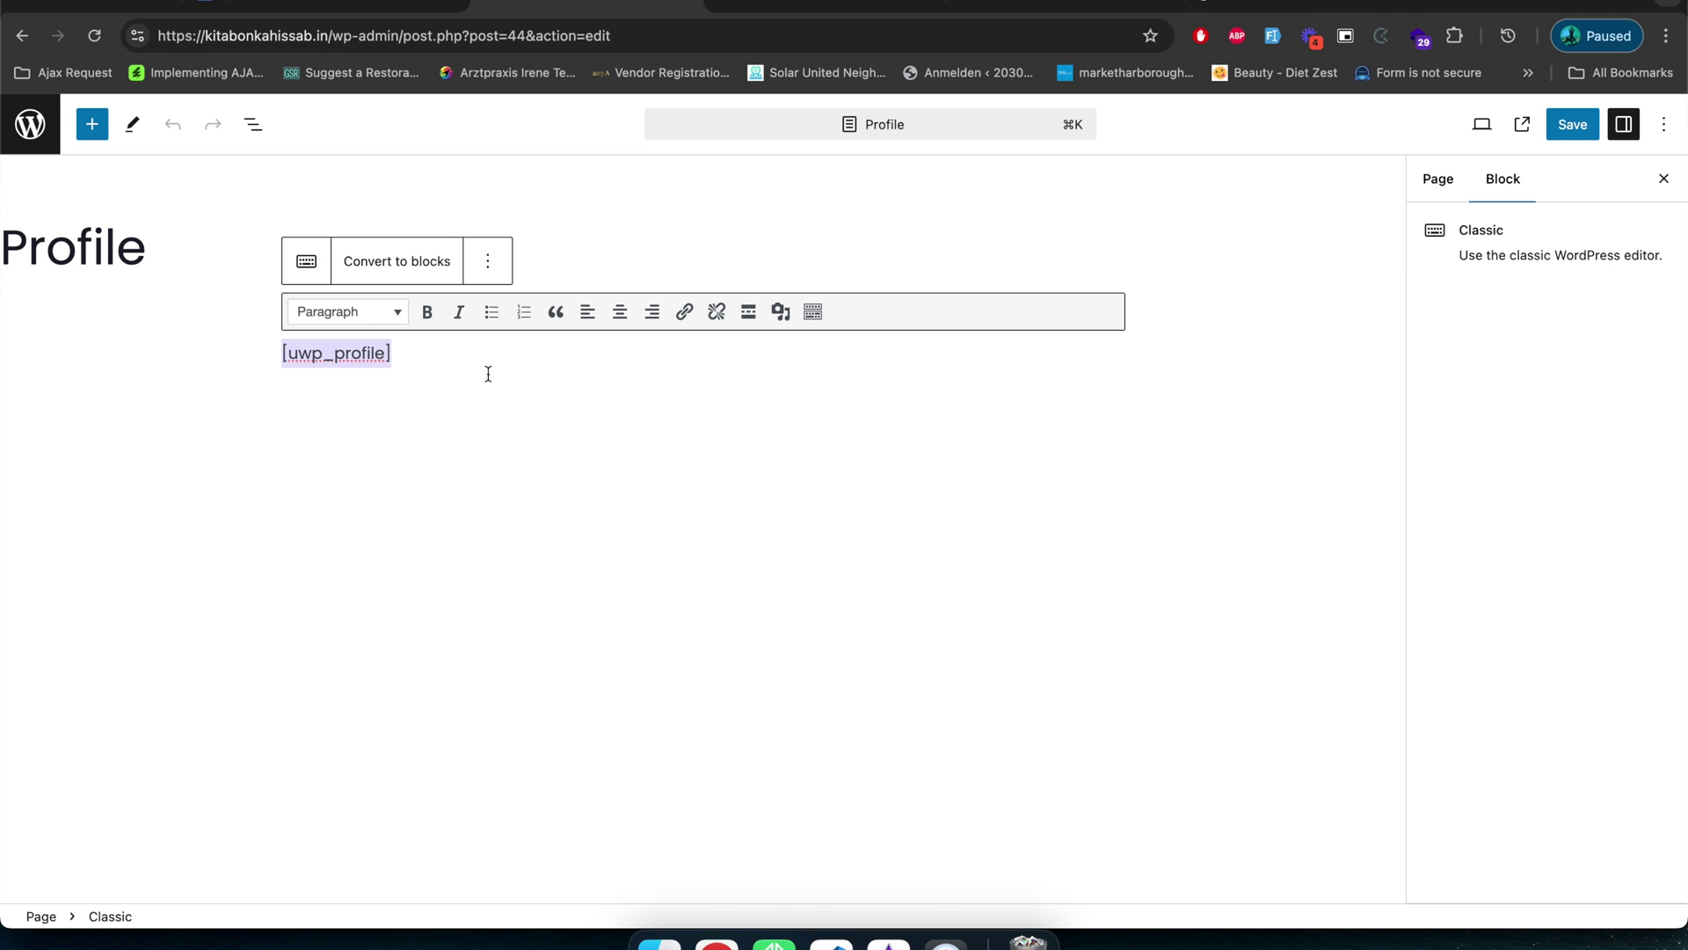
left_click(516, 358)
Open and dismiss the editor's command search, then return to the frontend profile.
left_click(865, 130)
left_click(865, 130)
left_click(570, 159)
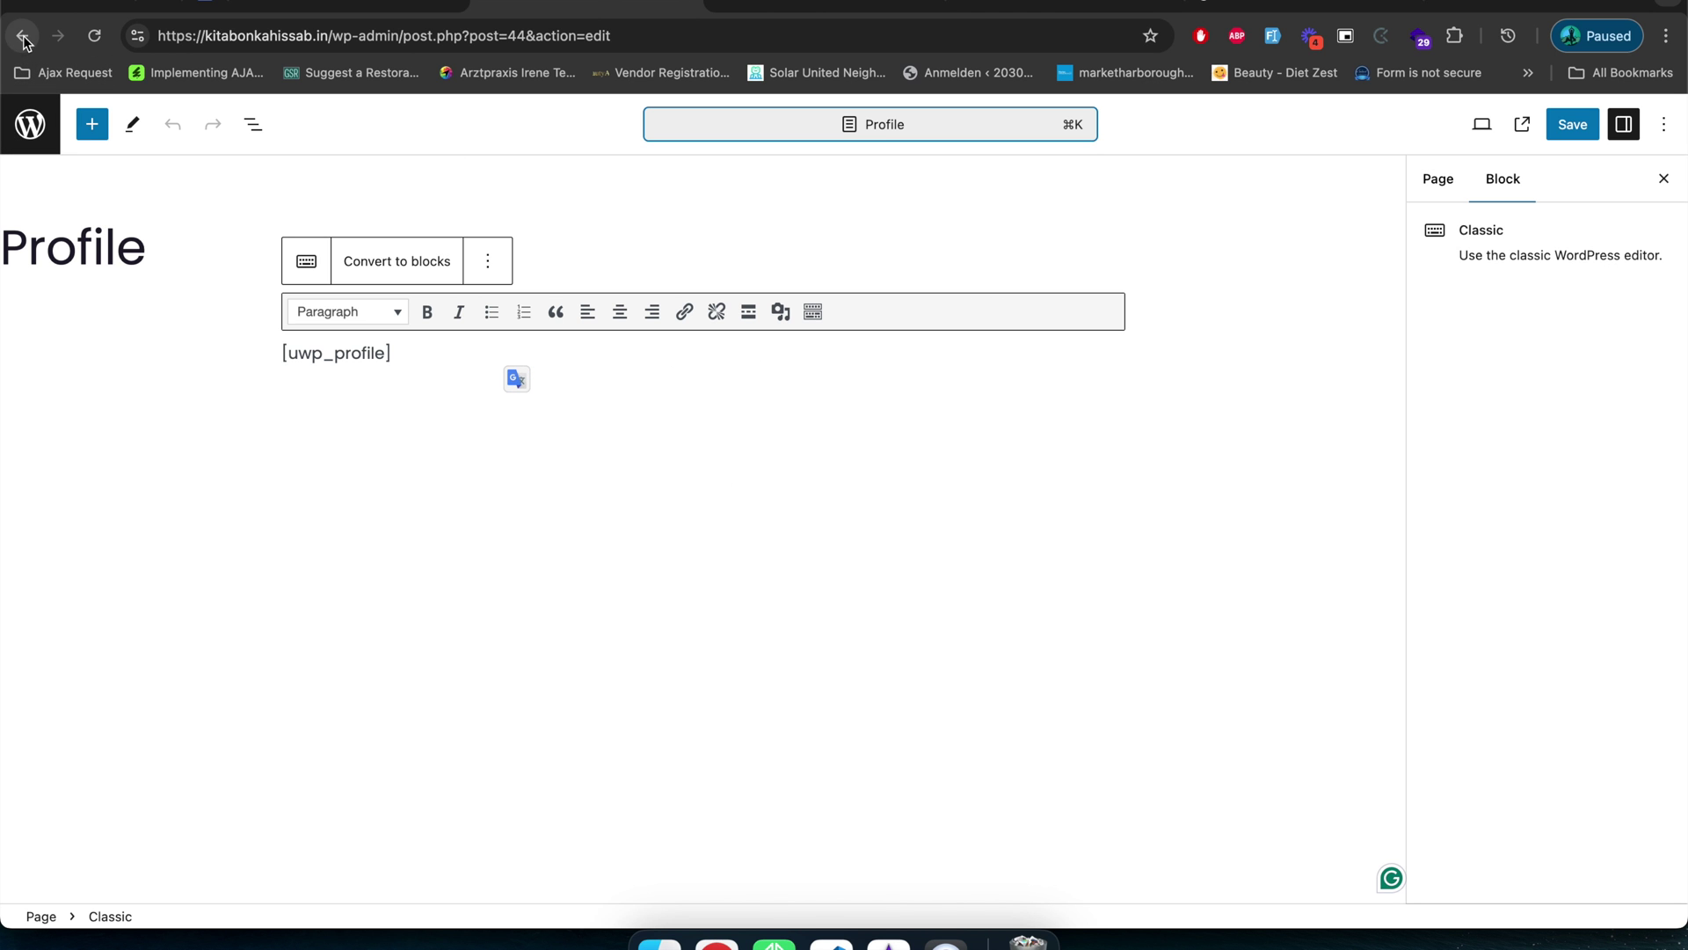
left_click(23, 37)
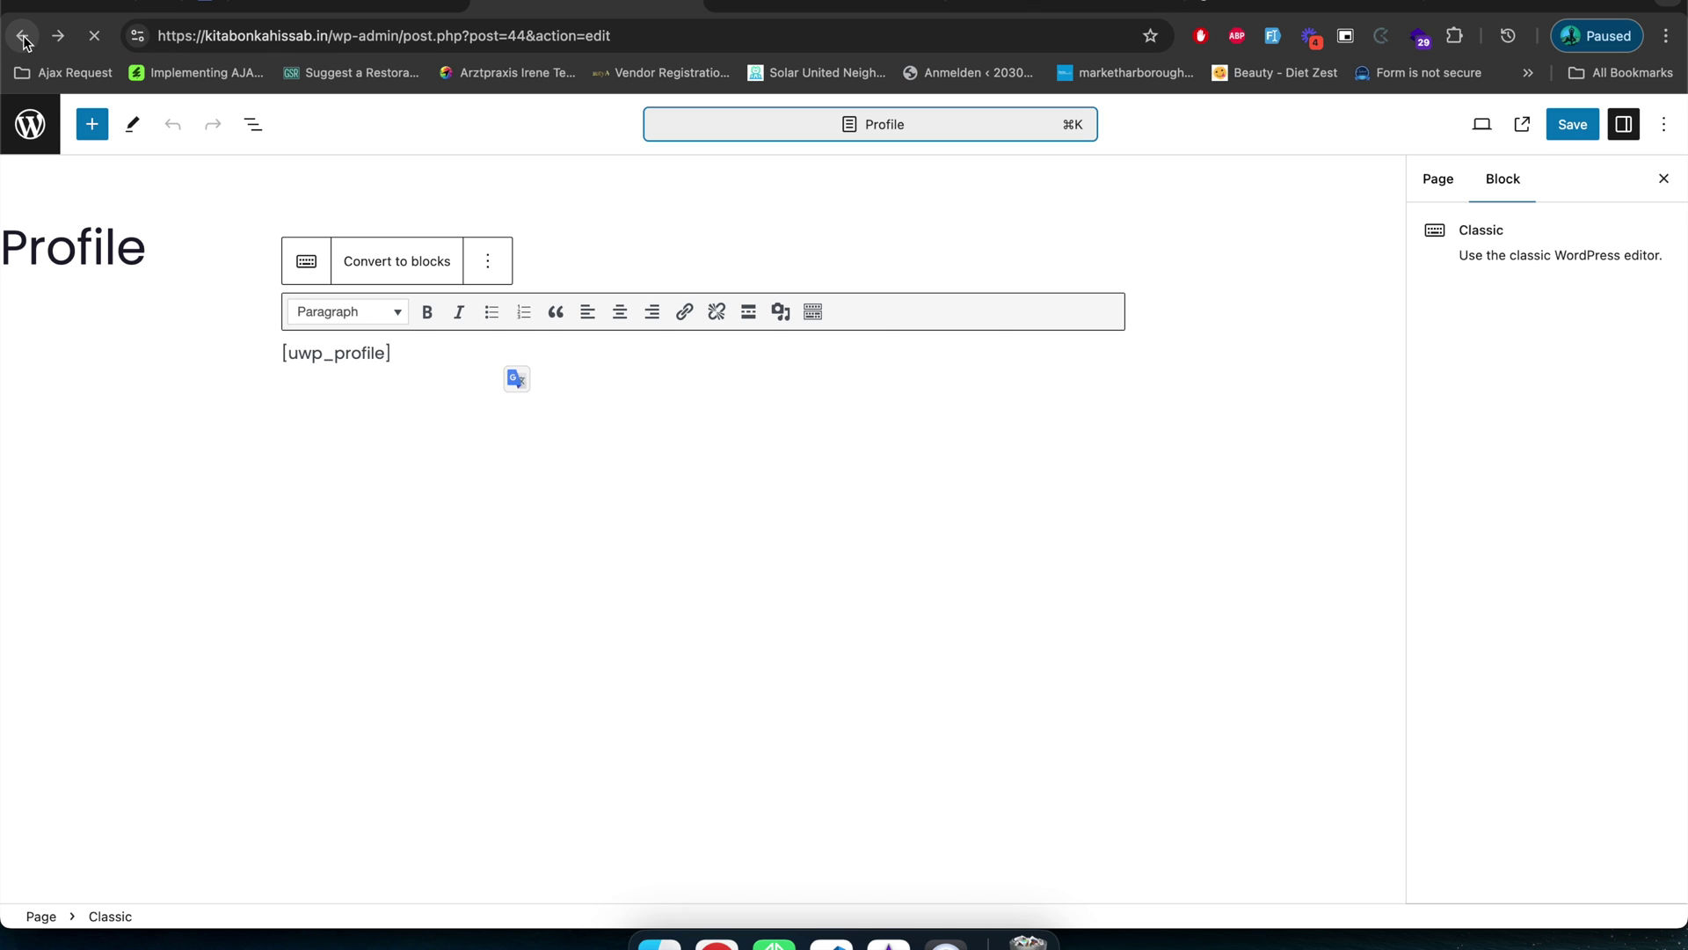